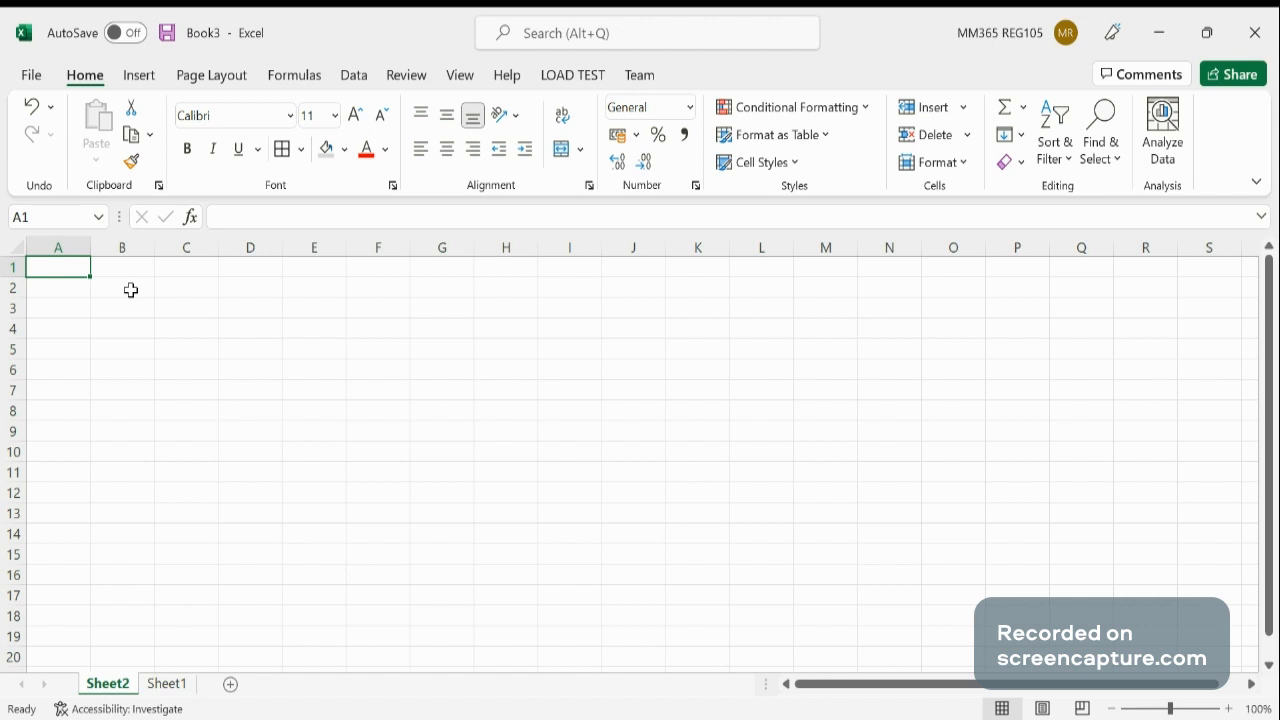
Step: Enter the title "Jurnal Kas" in cell B2
{"action": "left_click", "coordinate": [131, 290]}
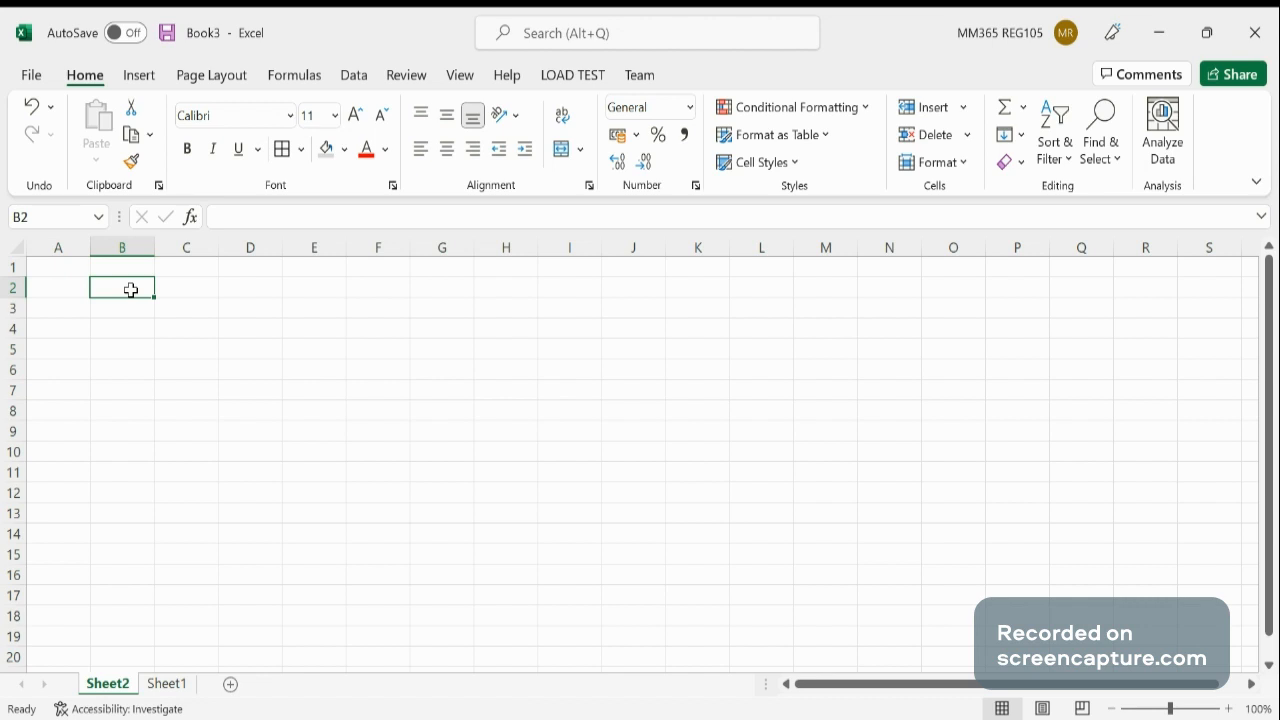
{"action": "left_click", "coordinate": [193, 305]}
{"action": "left_click", "coordinate": [122, 295]}
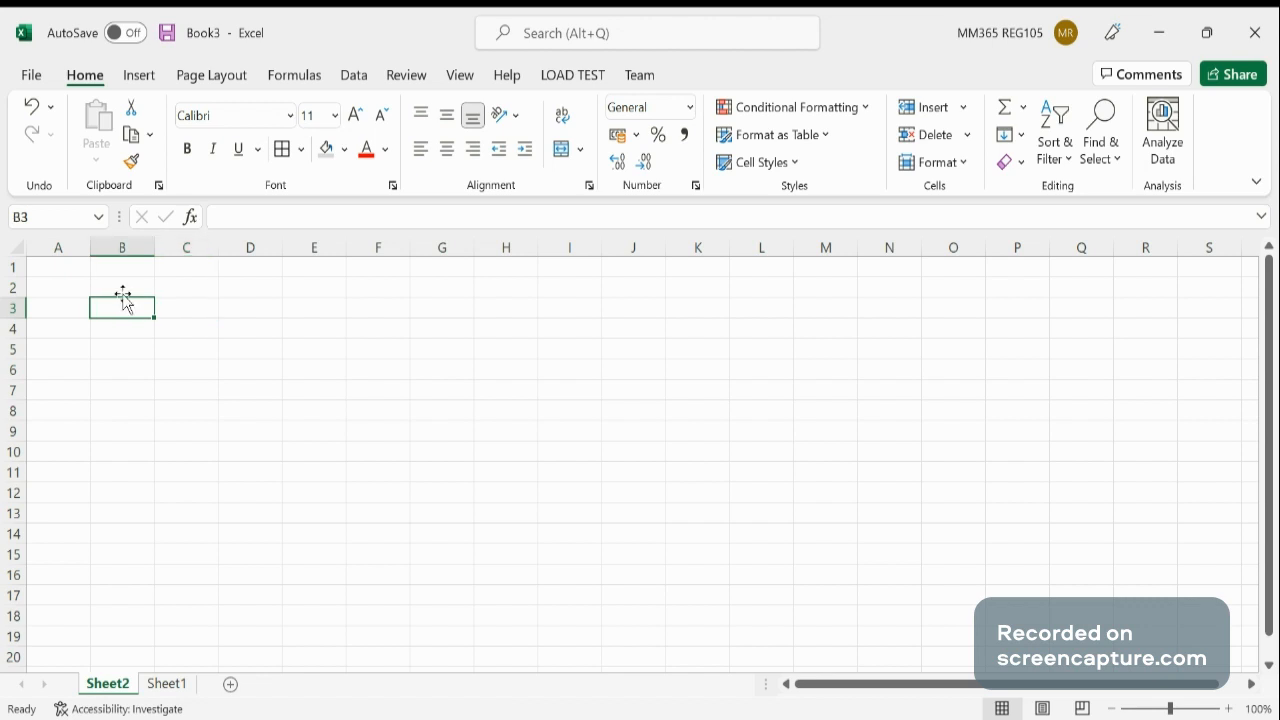
{"action": "left_click", "coordinate": [122, 291]}
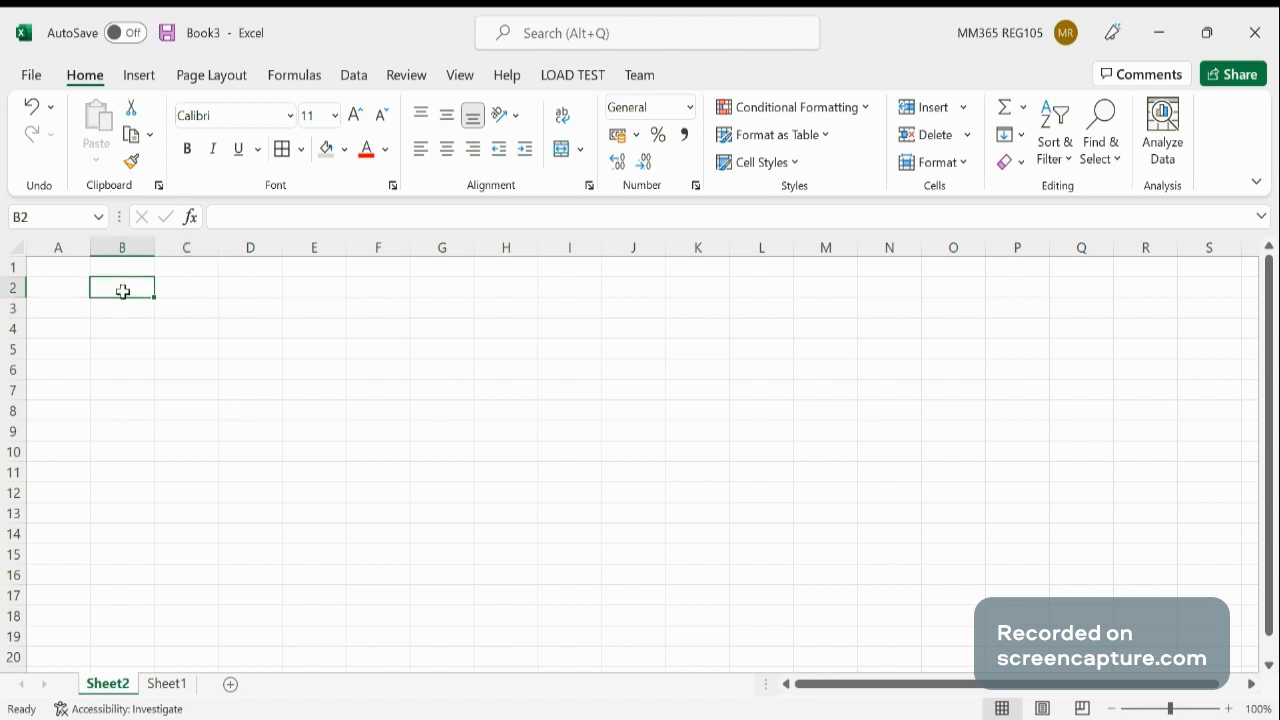
{"action": "type", "text": "p"}
{"action": "key", "text": "BackSpace"}
{"action": "type", "text": "Jur"}
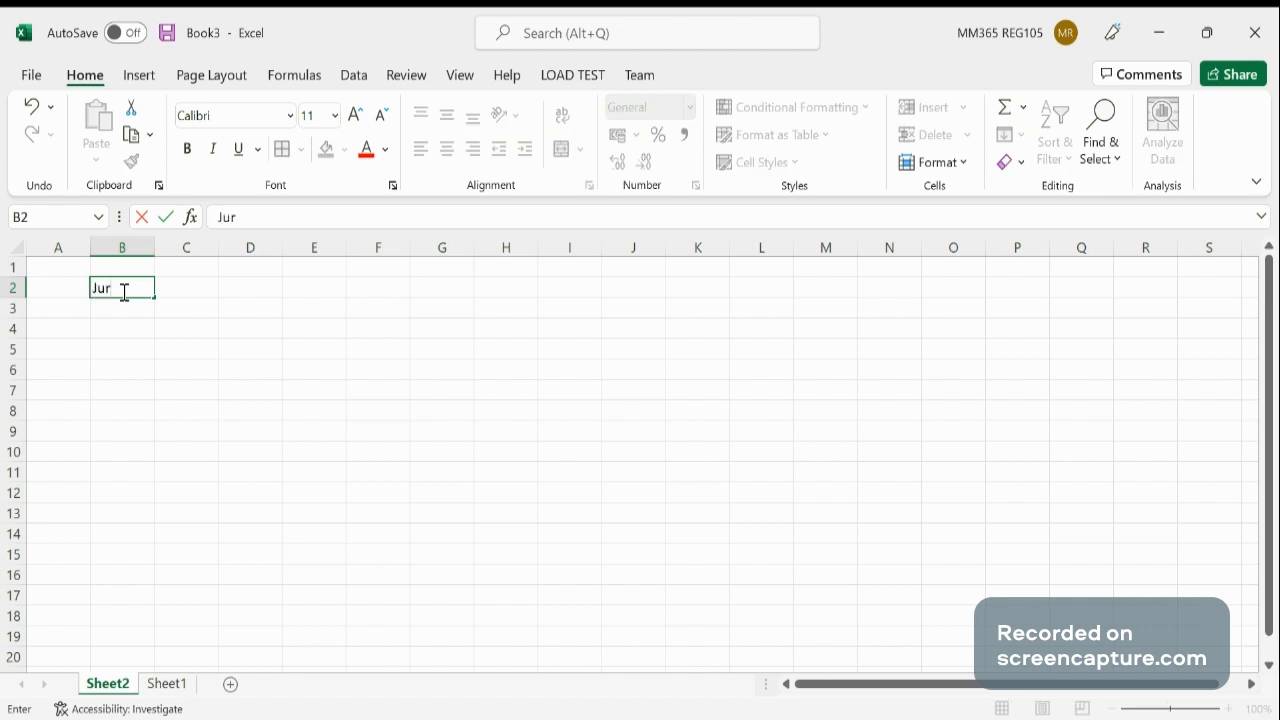
{"action": "type", "text": "nal"}
{"action": "type", "text": " P"}
{"action": "key", "text": "BackSpace"}
{"action": "key", "text": "BackSpace"}
{"action": "type", "text": "Kas"}
{"action": "key", "text": "Return"}
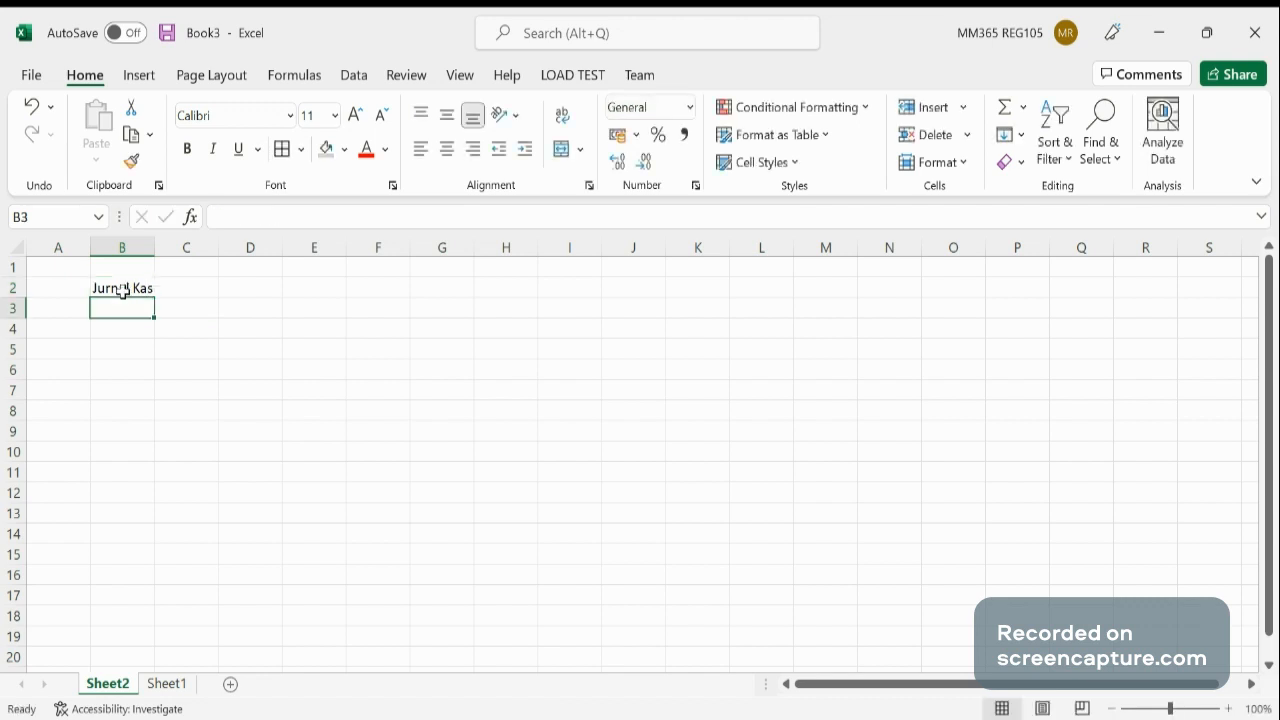
Step: Enter the column headers "Tanggal" in cell B4 and "Uraian Jurnal" in cell C4
{"action": "left_click", "coordinate": [134, 326]}
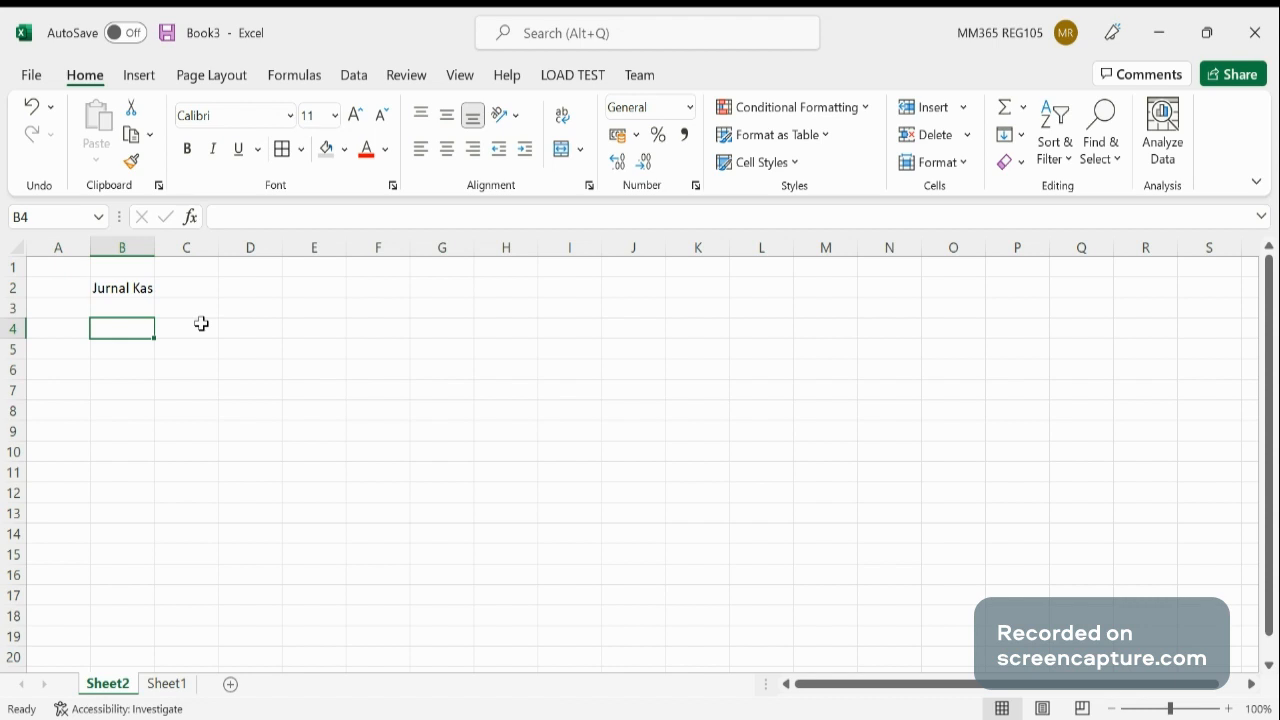
{"action": "type", "text": "Tanggal"}
{"action": "key", "text": "Return"}
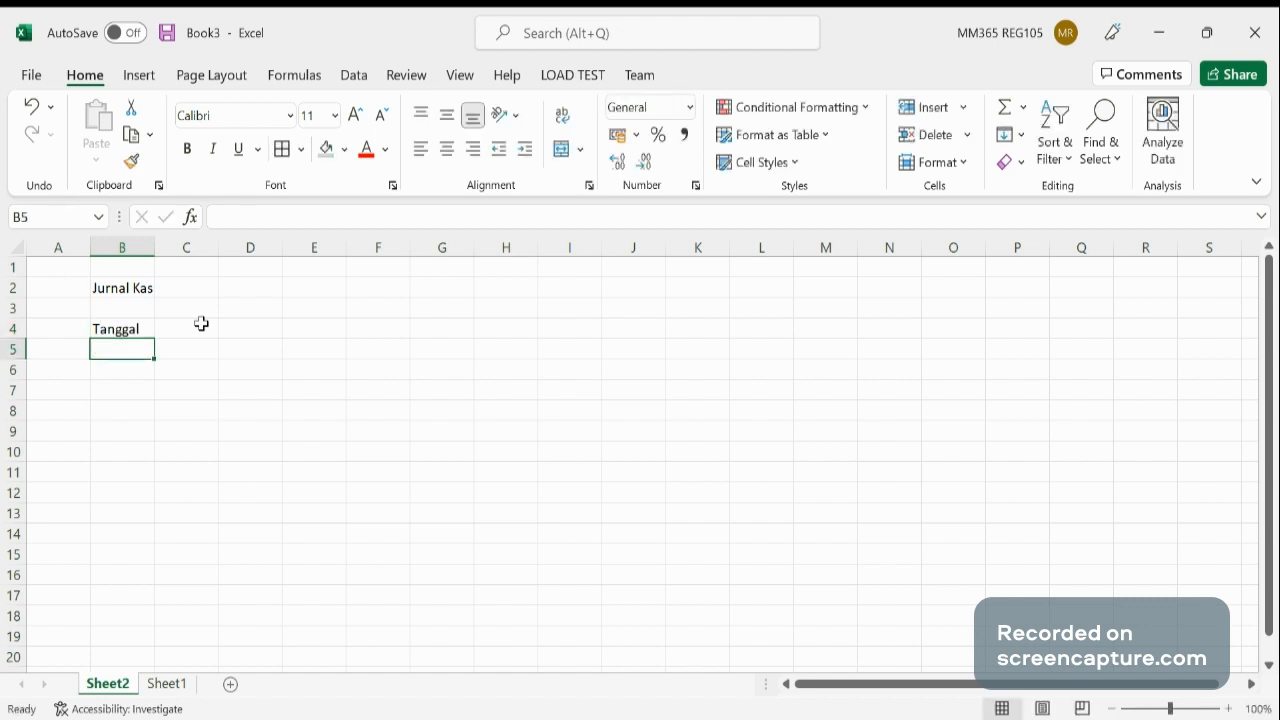
{"action": "left_click", "coordinate": [201, 324]}
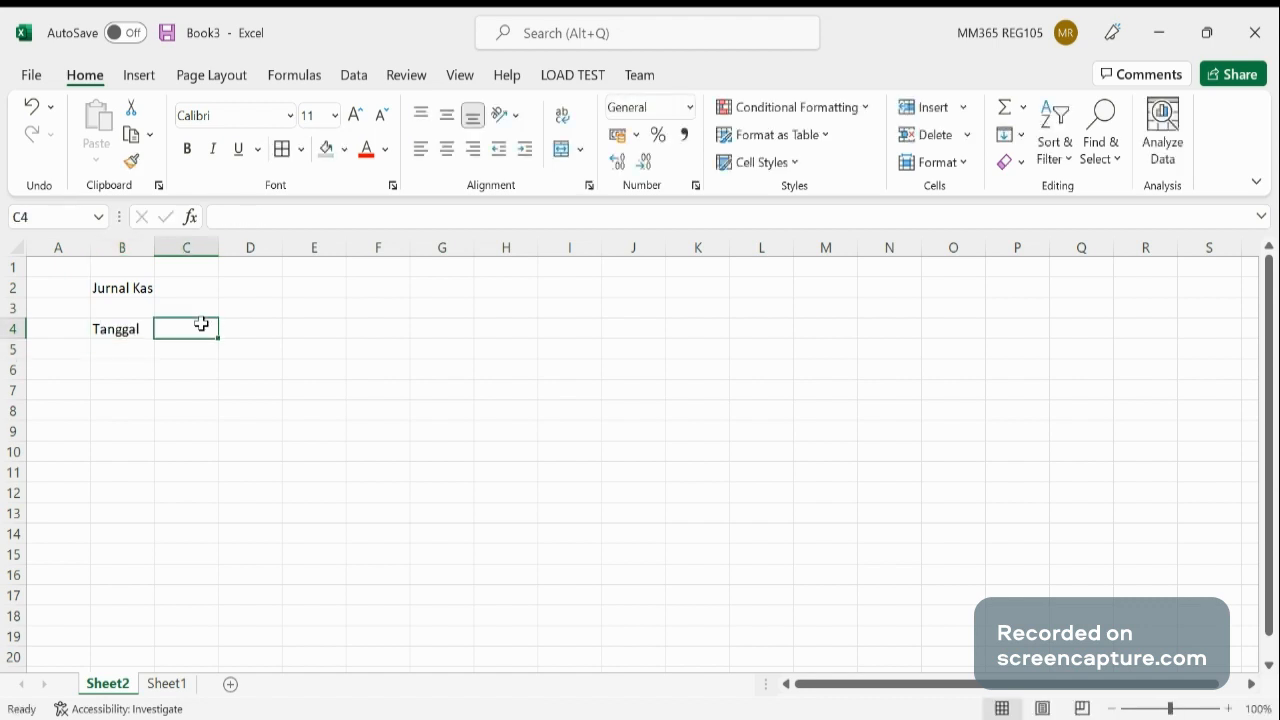
{"action": "type", "text": "Uraian"}
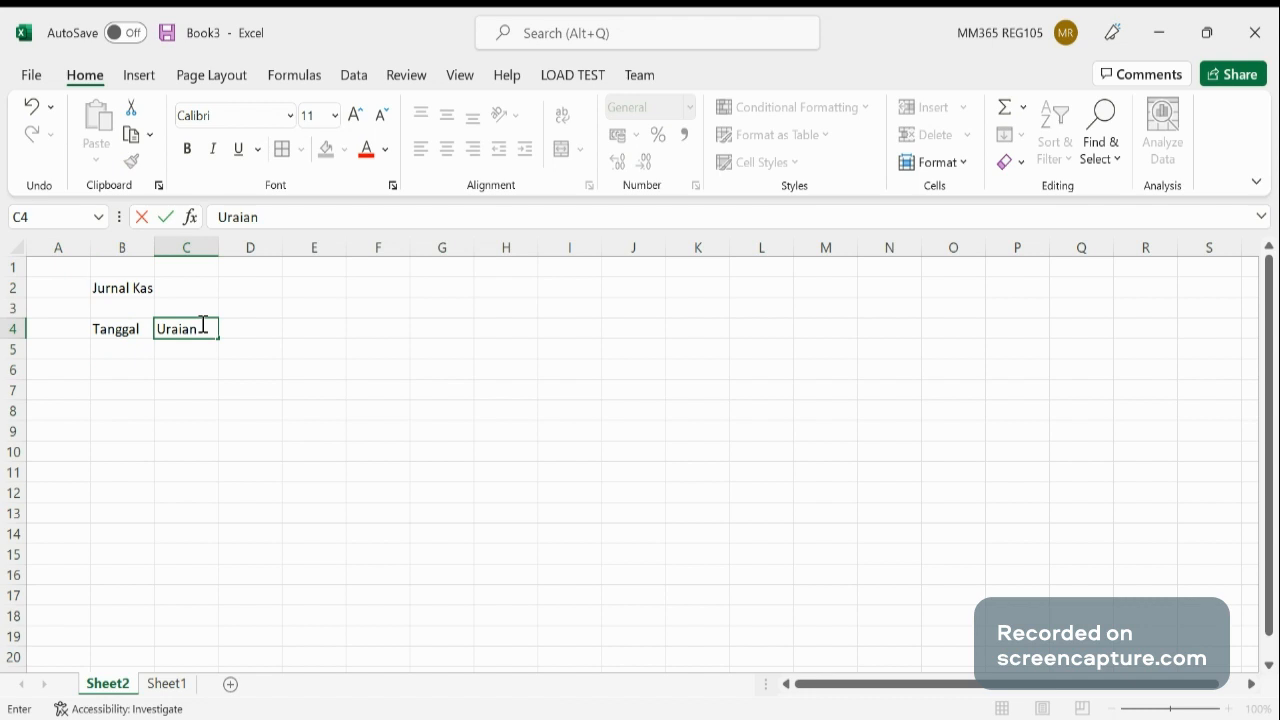
{"action": "type", "text": " Jurnal"}
{"action": "key", "text": "Return"}
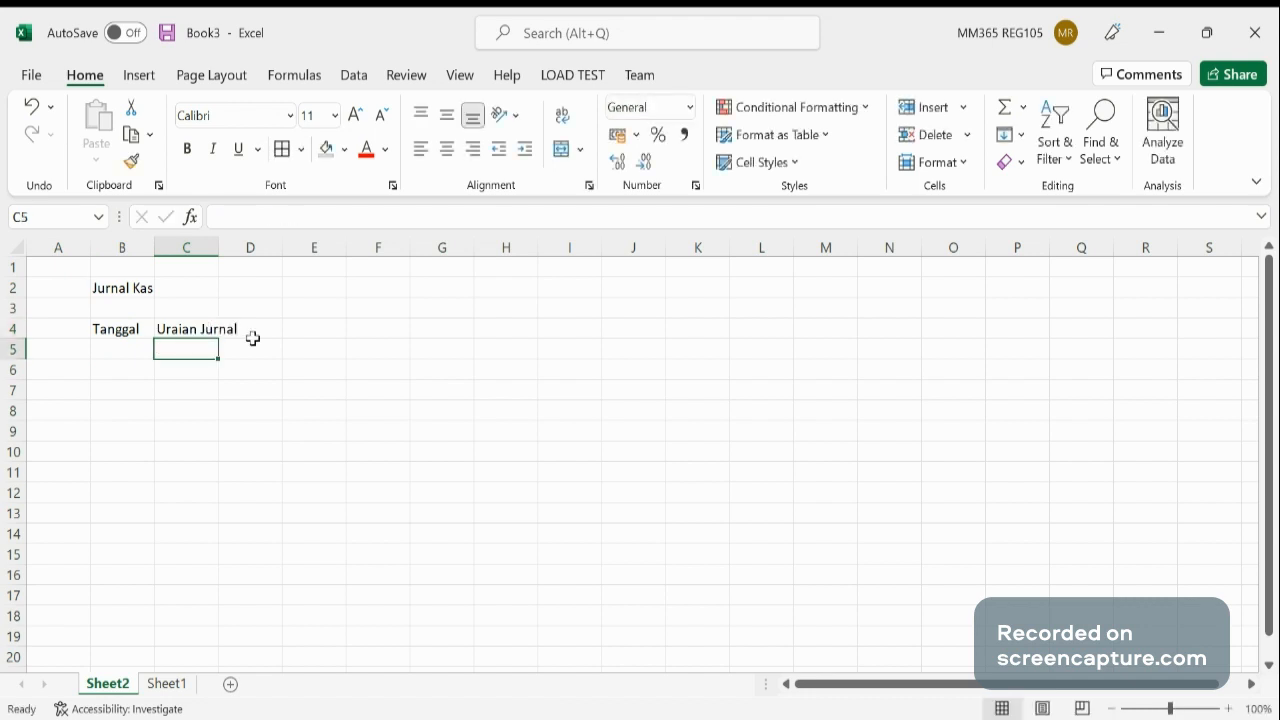
Step: Enter the column header "Cost Center" in cell D4
{"action": "left_click", "coordinate": [253, 336]}
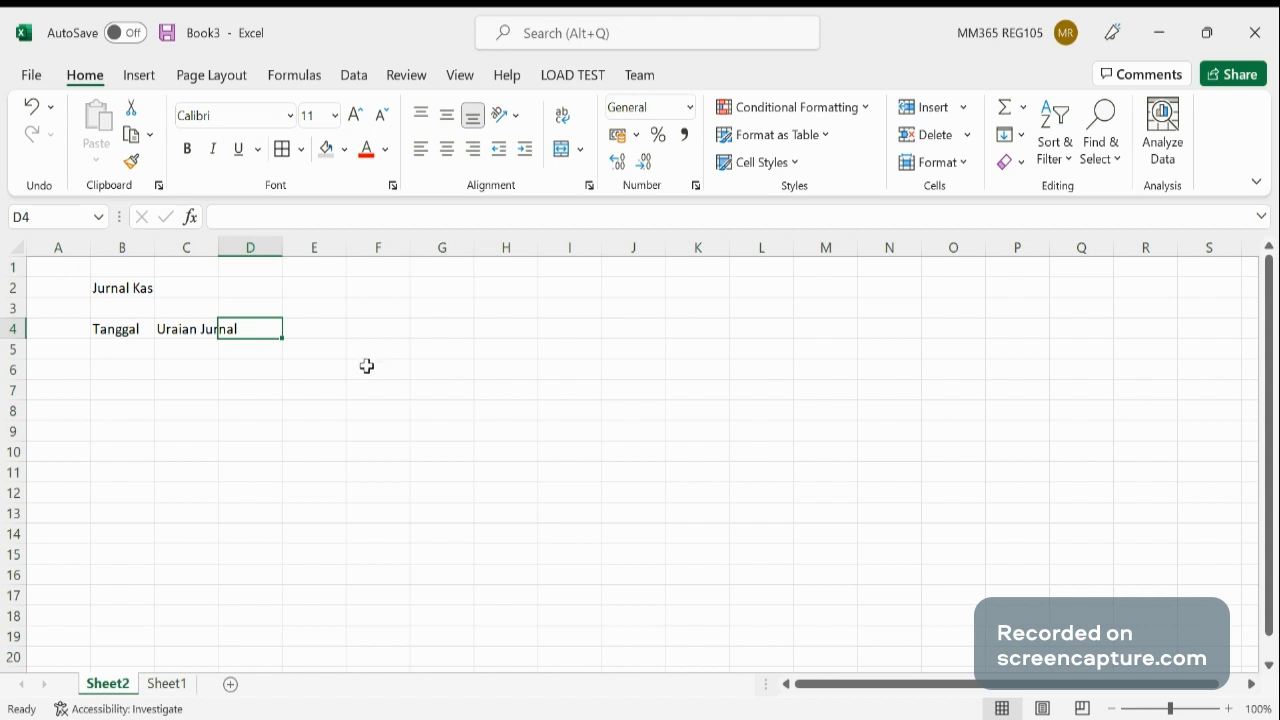
{"action": "key", "text": "Right"}
{"action": "left_click", "coordinate": [257, 328]}
{"action": "type", "text": "C"}
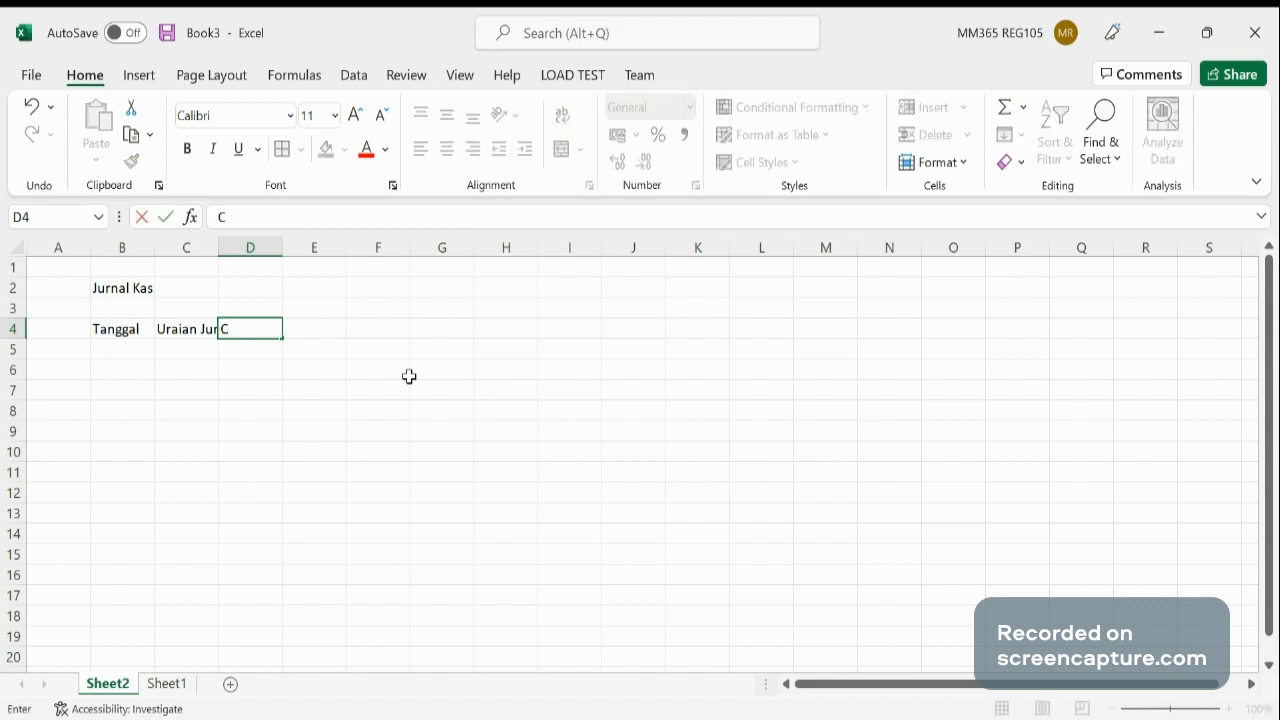
{"action": "type", "text": "ostC"}
{"action": "key", "text": "BackSpace"}
{"action": "type", "text": "Center"}
{"action": "key", "text": "Return"}
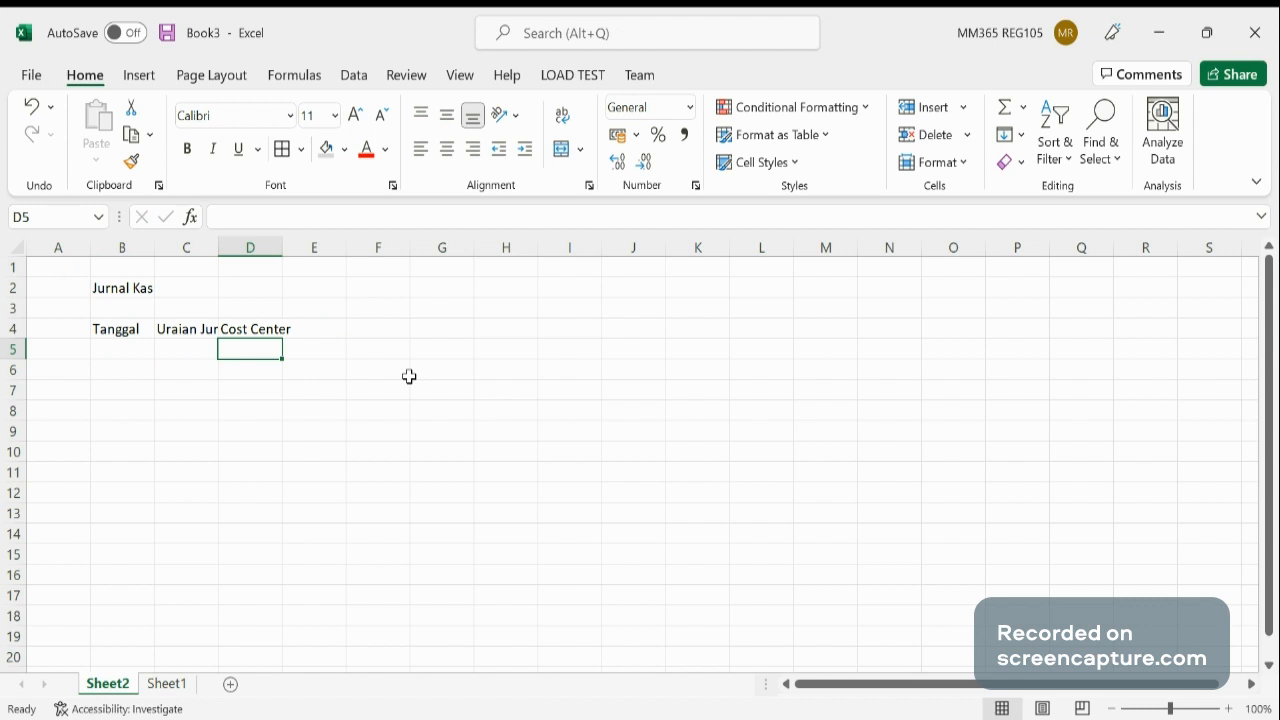
Step: Enter the column headers "Debet" in cell E4 and "Kredit" in cell F4
{"action": "key", "text": "Up"}
{"action": "key", "text": "Right"}
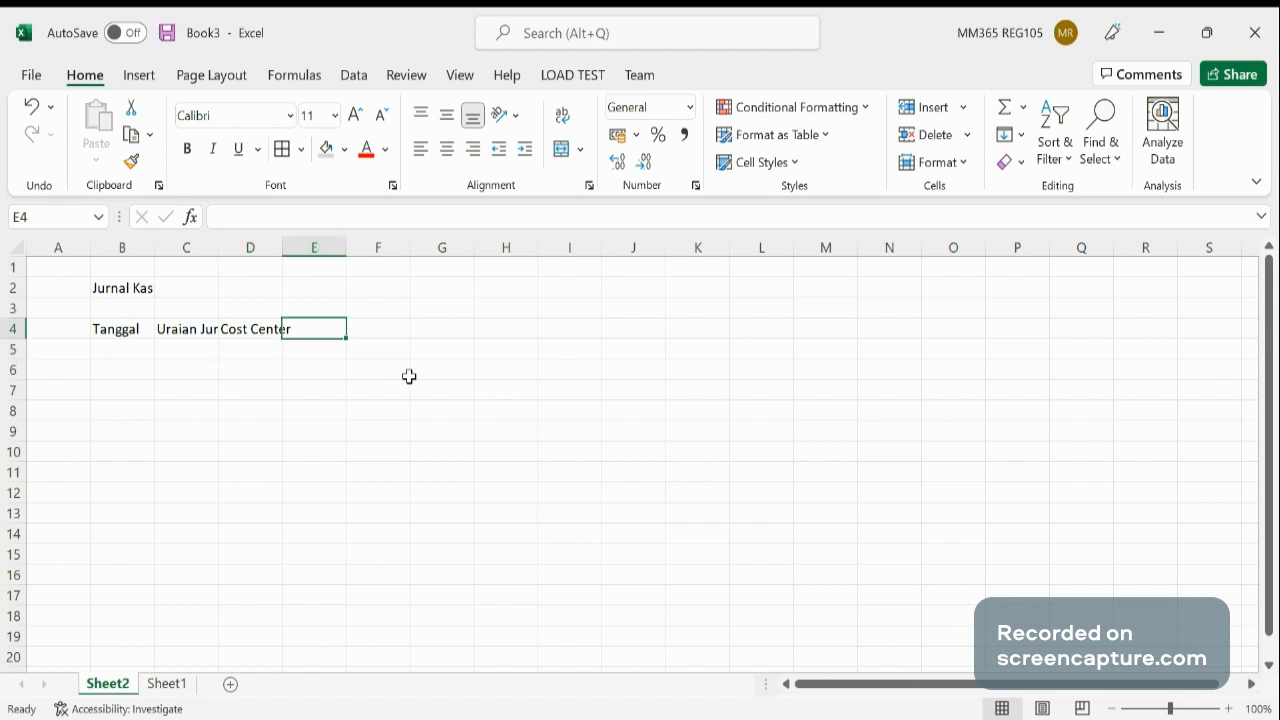
{"action": "type", "text": "De"}
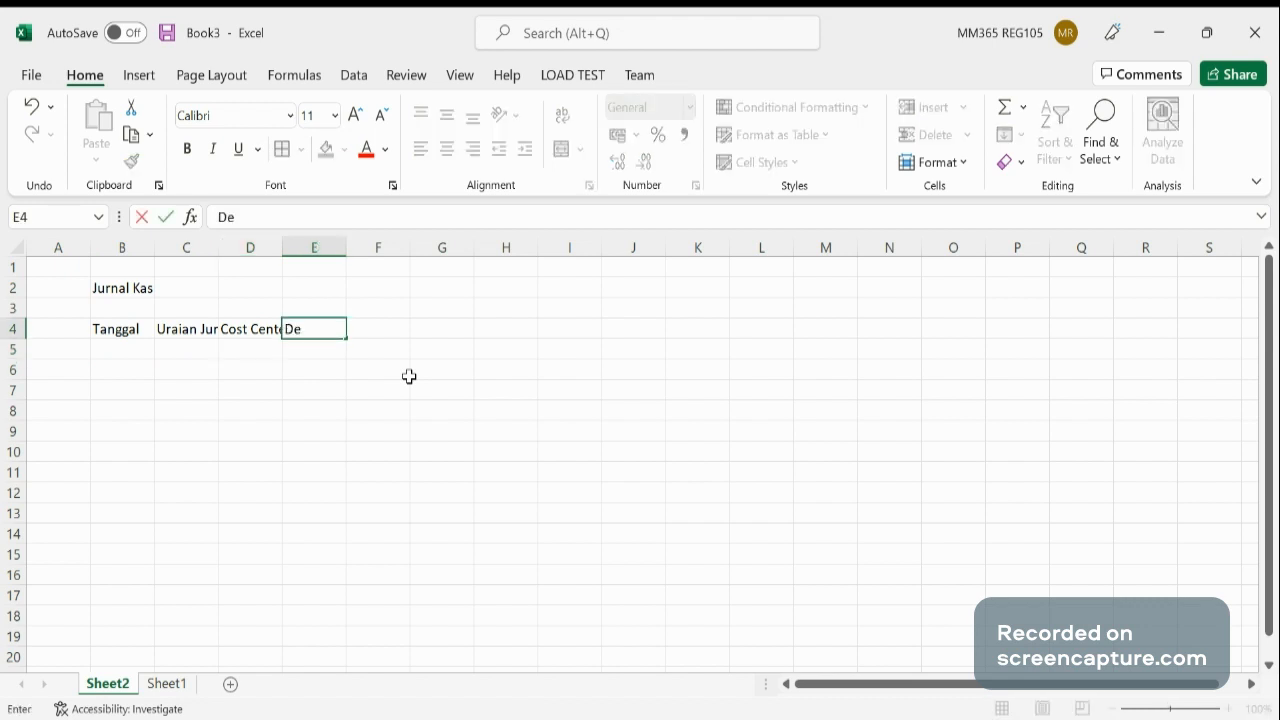
{"action": "type", "text": "bet"}
{"action": "key", "text": "Return"}
{"action": "key", "text": "Up"}
{"action": "key", "text": "Right"}
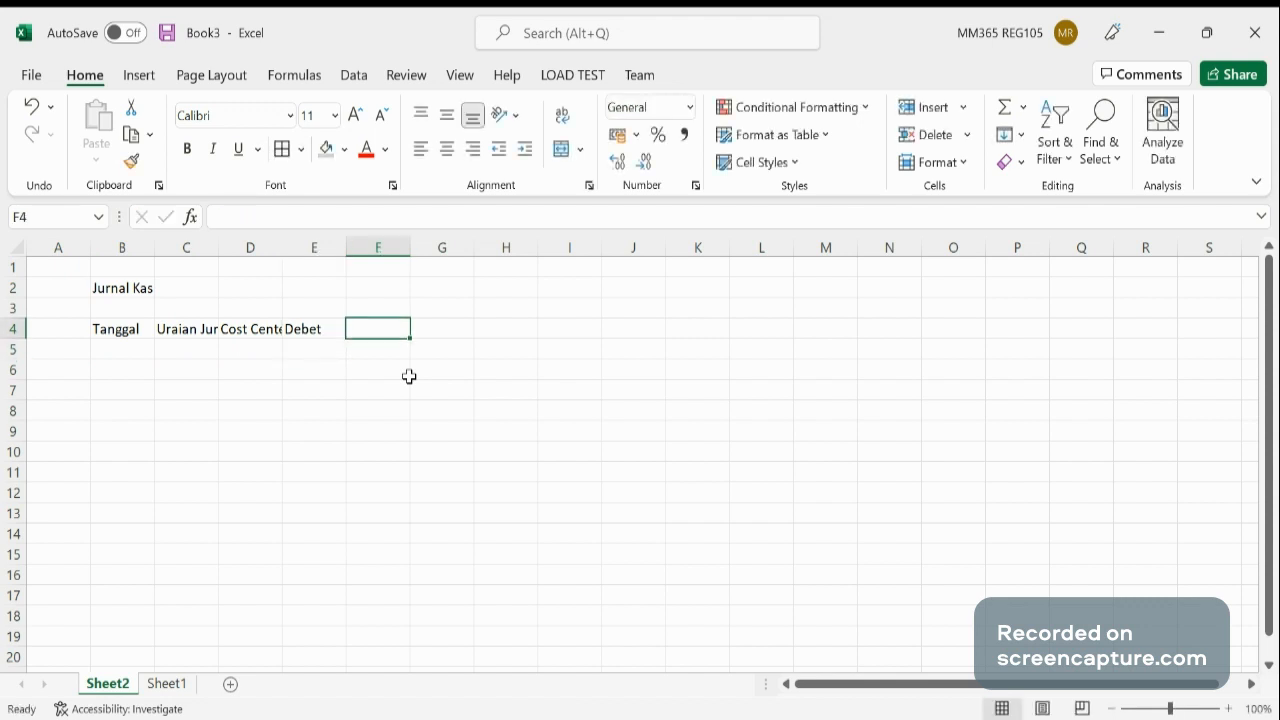
{"action": "type", "text": "Kredit"}
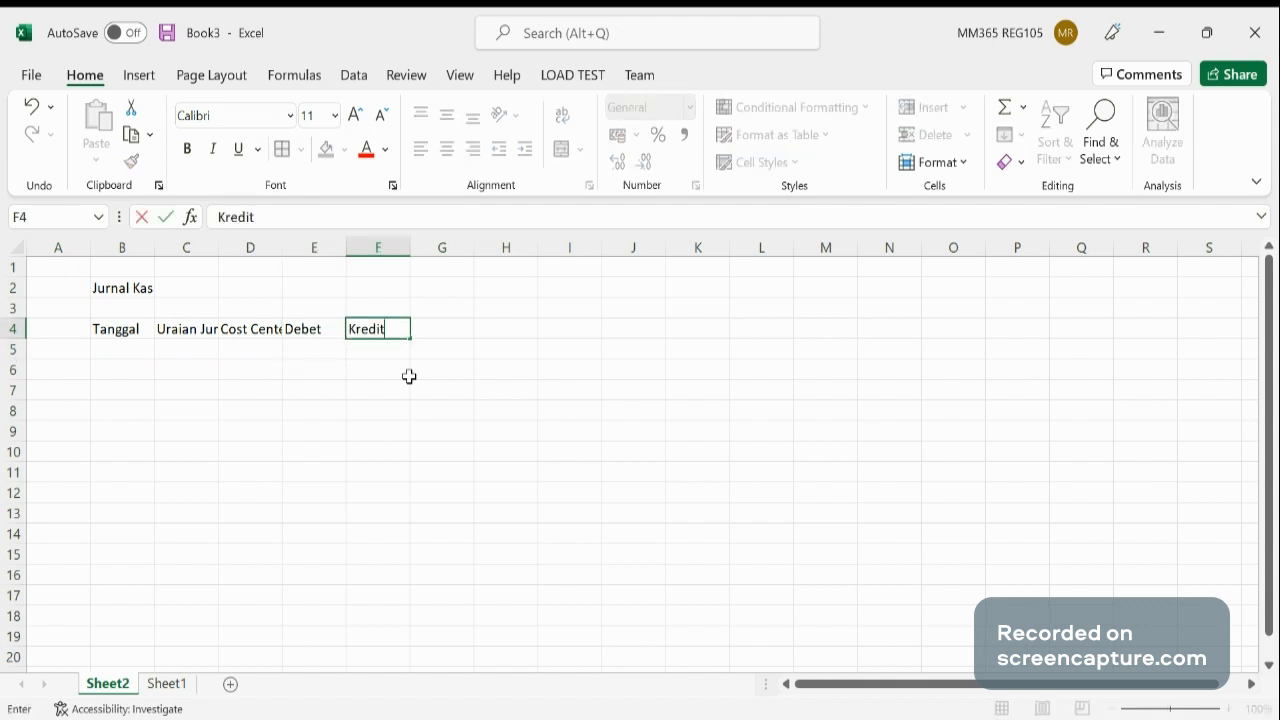
{"action": "key", "text": "Return"}
Step: Enter the column header "Saldo Akhir" in cell G4
{"action": "key", "text": "Up"}
{"action": "key", "text": "Right"}
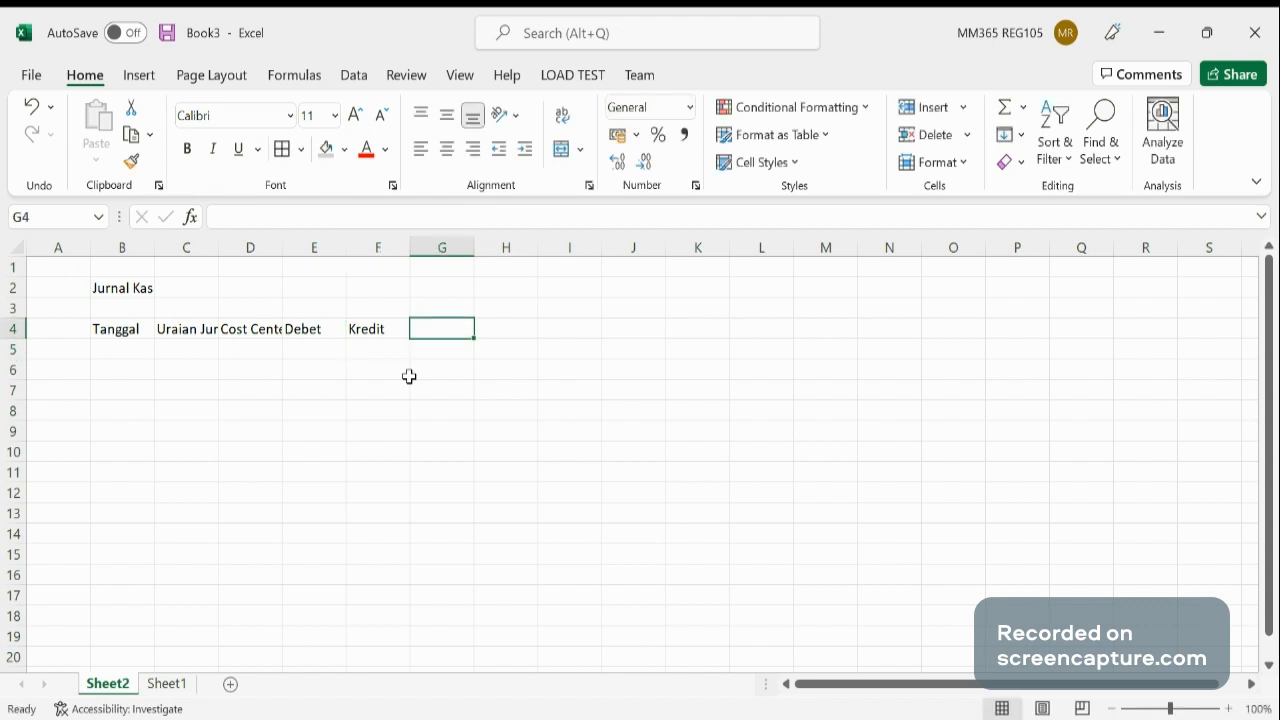
{"action": "type", "text": "Sa"}
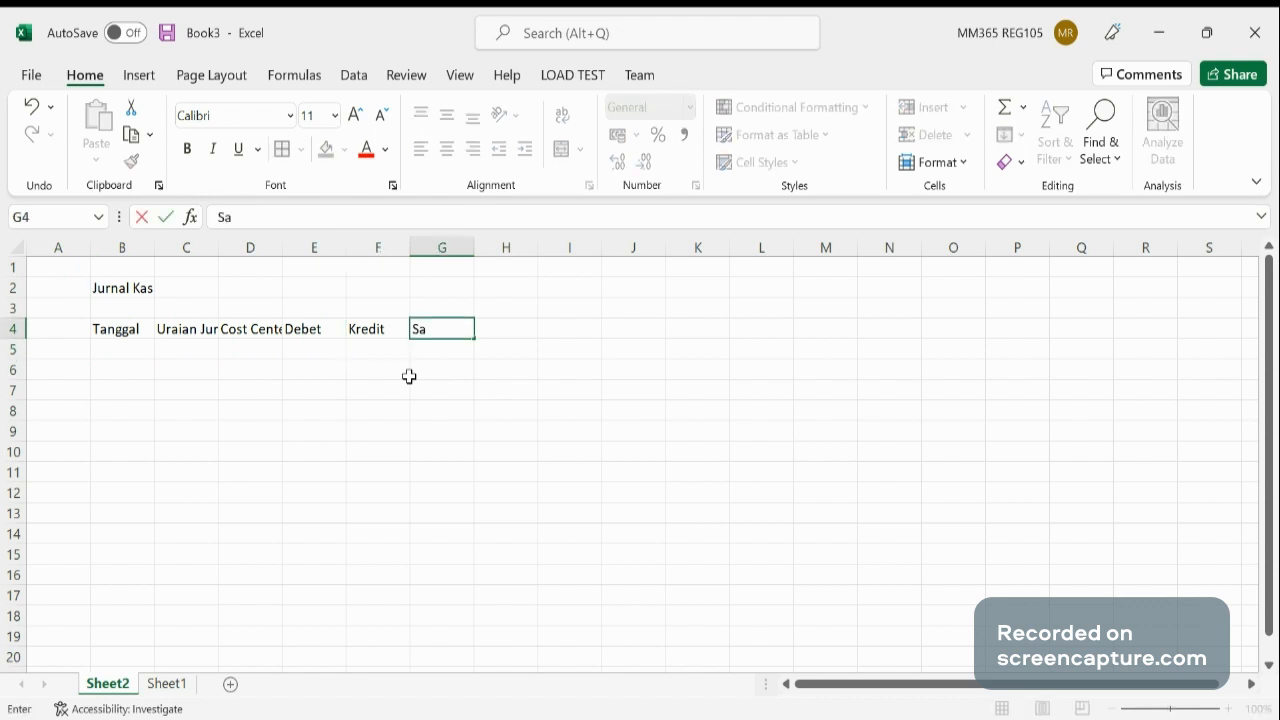
{"action": "type", "text": "ldo Akhir"}
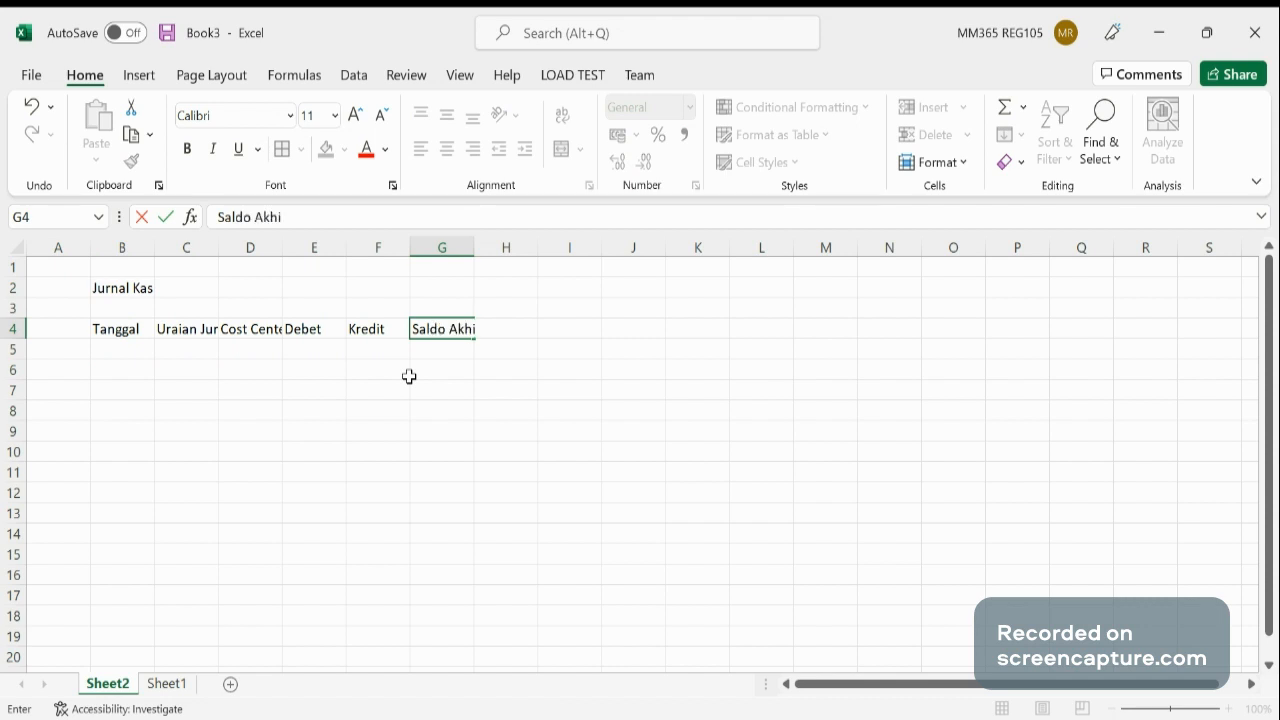
{"action": "key", "text": "Return"}
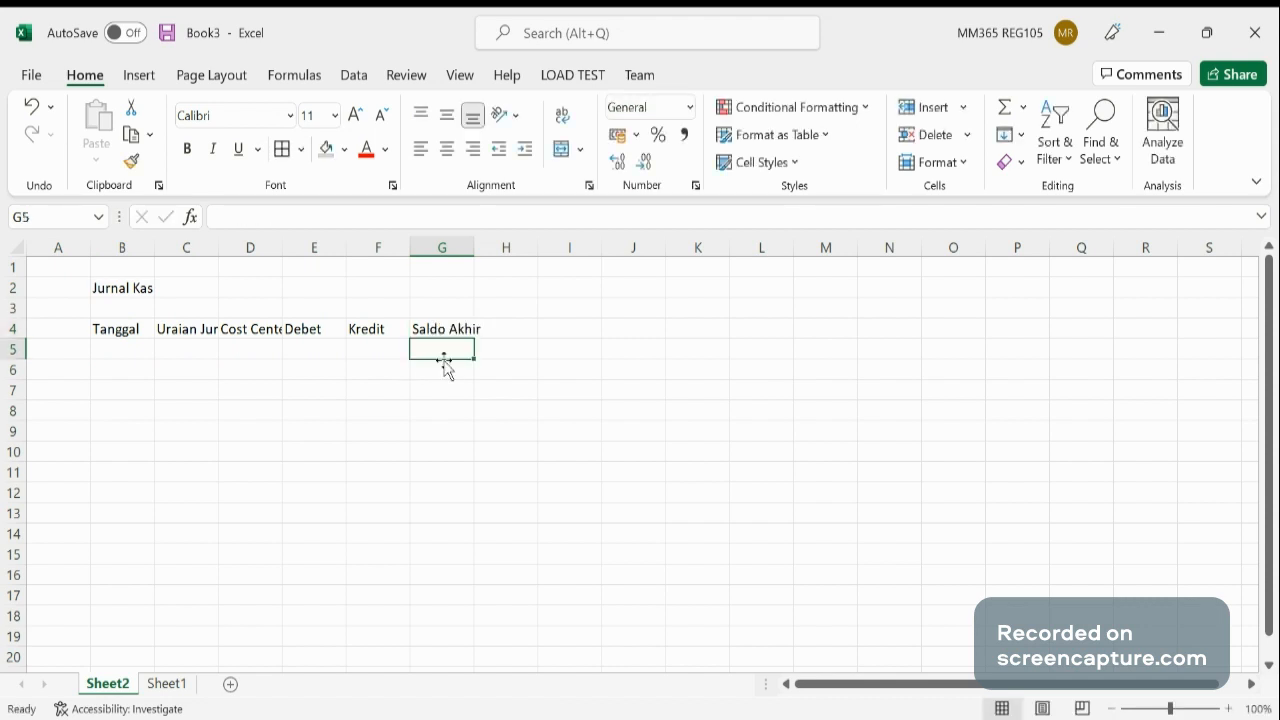
Step: Widen column C to several times its default width to make room for long journal descriptions
{"action": "left_click", "coordinate": [439, 326]}
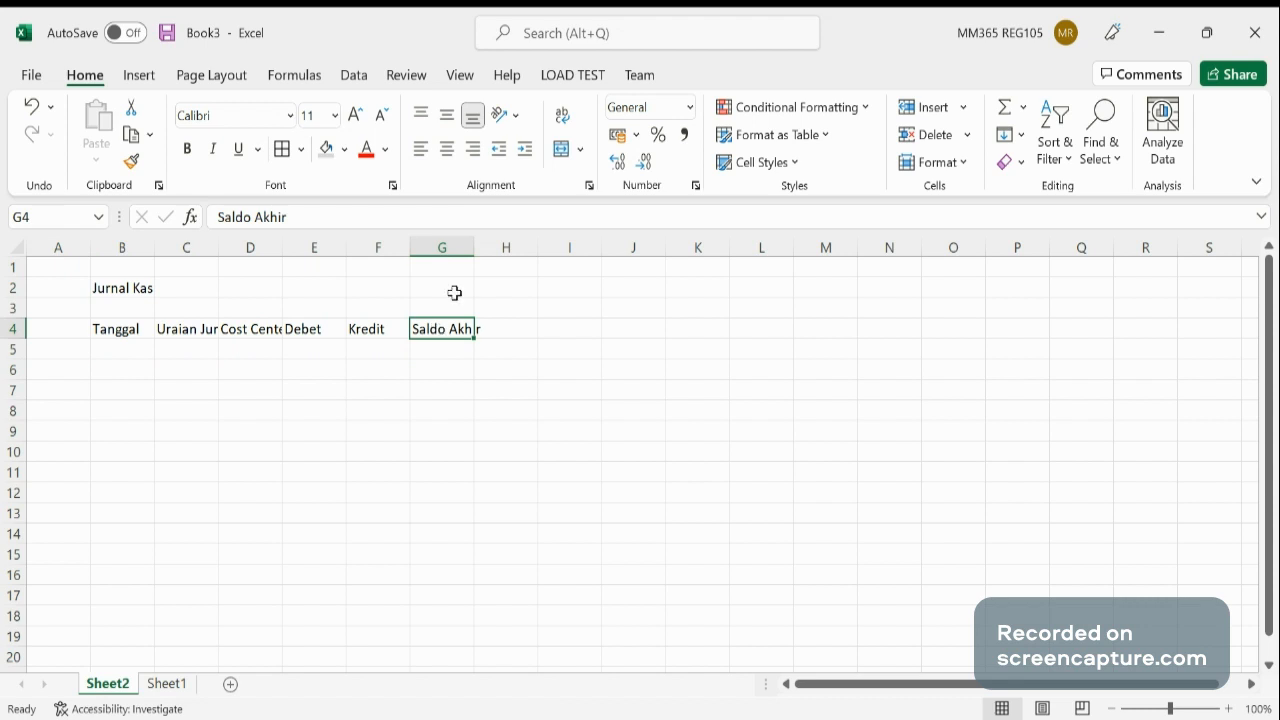
{"action": "left_click", "coordinate": [264, 322]}
{"action": "left_click", "coordinate": [208, 329]}
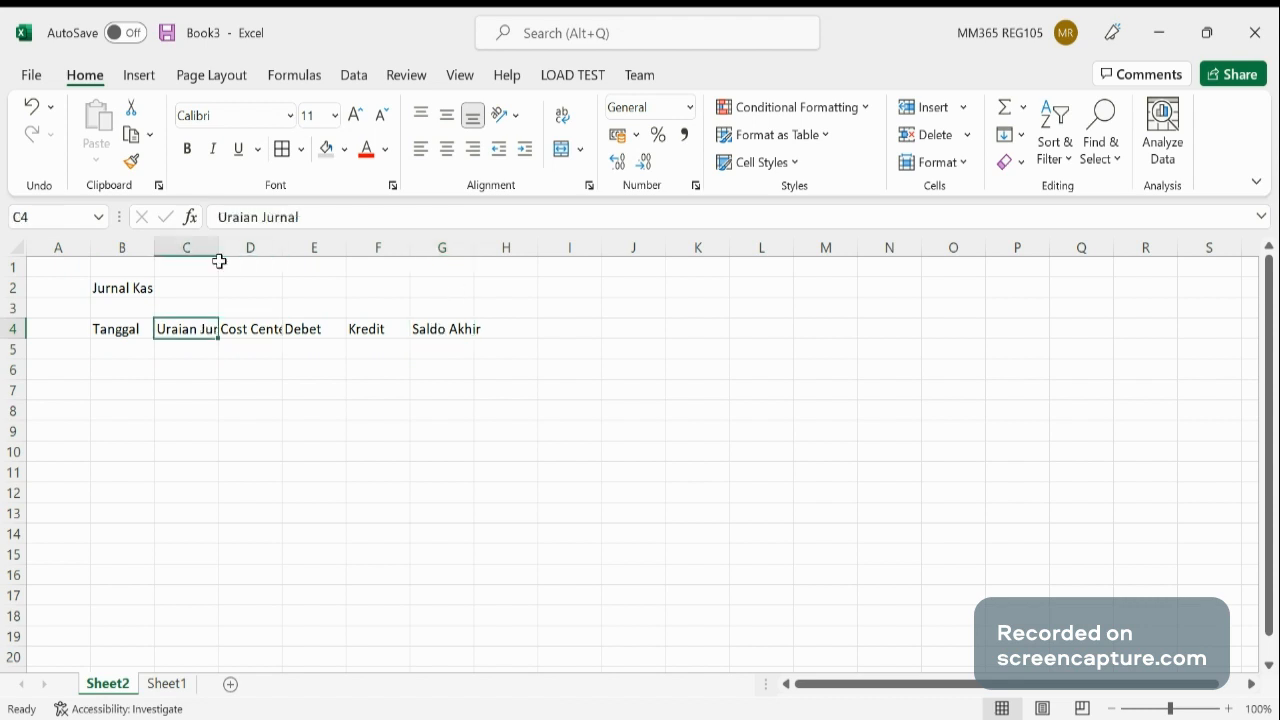
{"action": "left_click_drag", "start_coordinate": [218, 244], "coordinate": [550, 248]}
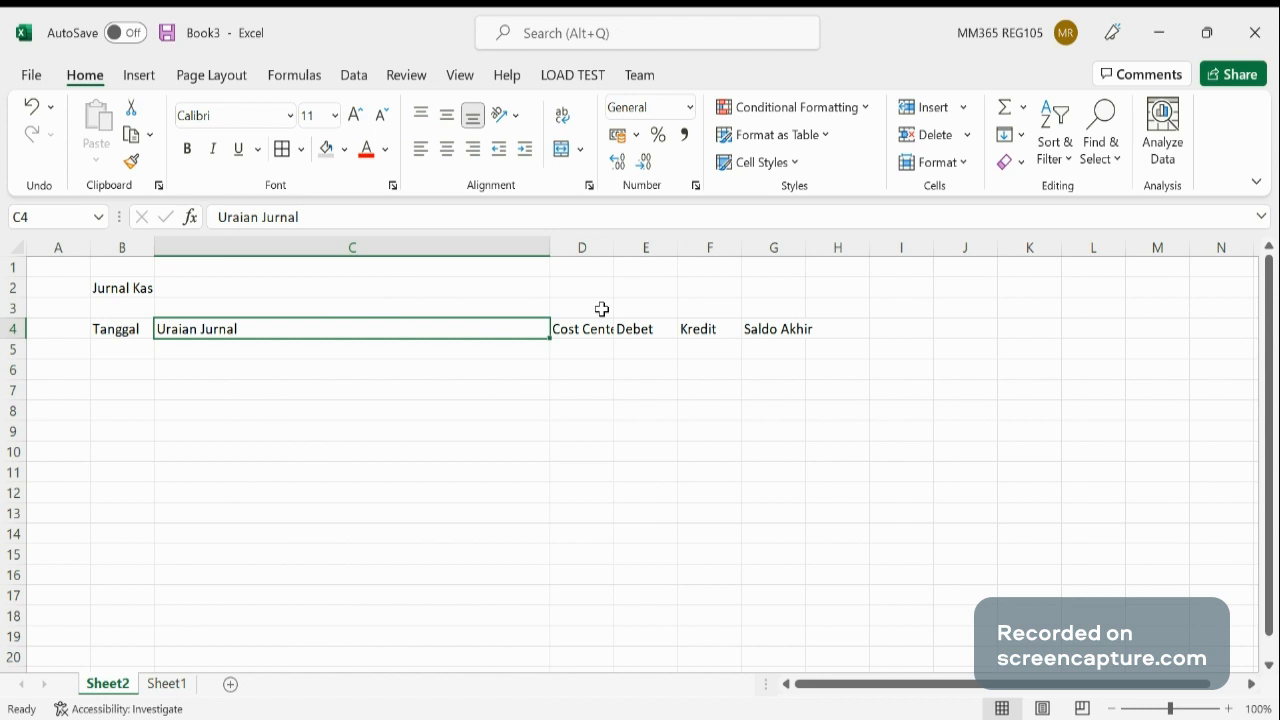
{"action": "left_click_drag", "start_coordinate": [551, 248], "coordinate": [515, 247]}
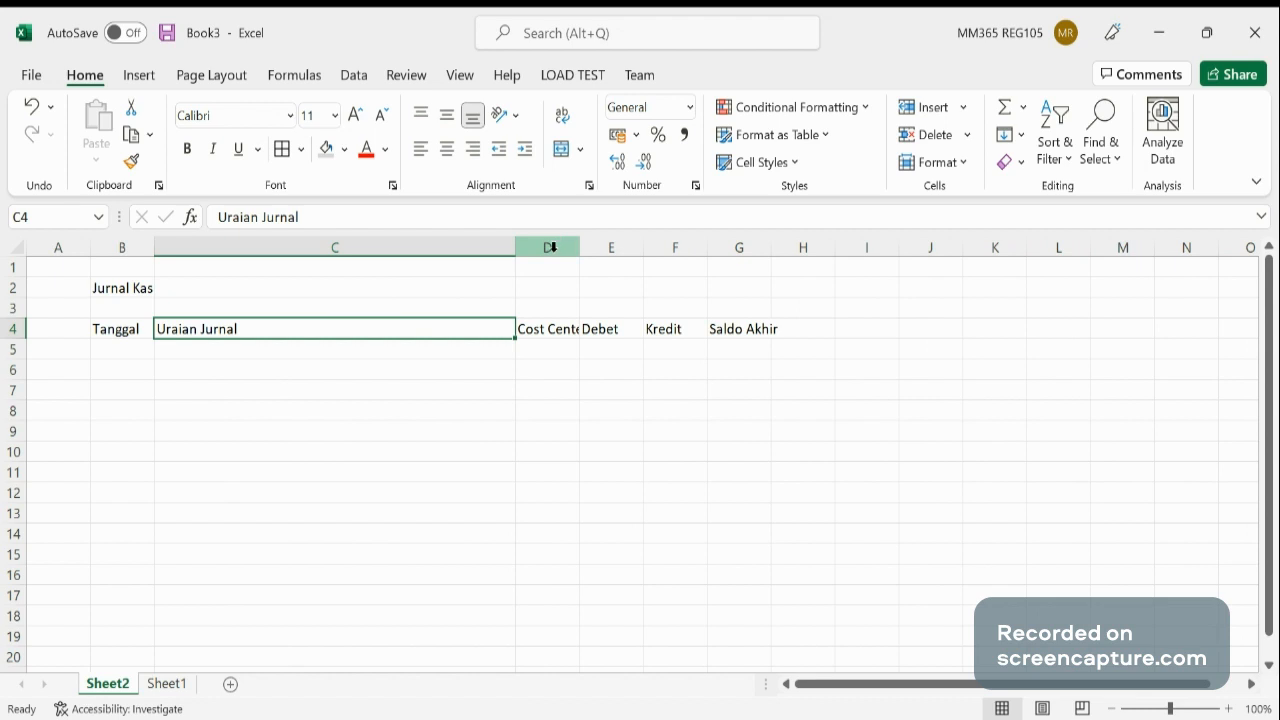
Step: Widen columns D through G equally so their headers fit, and make column B slightly wider
{"action": "left_click_drag", "start_coordinate": [553, 247], "coordinate": [743, 246]}
{"action": "left_click", "coordinate": [660, 326]}
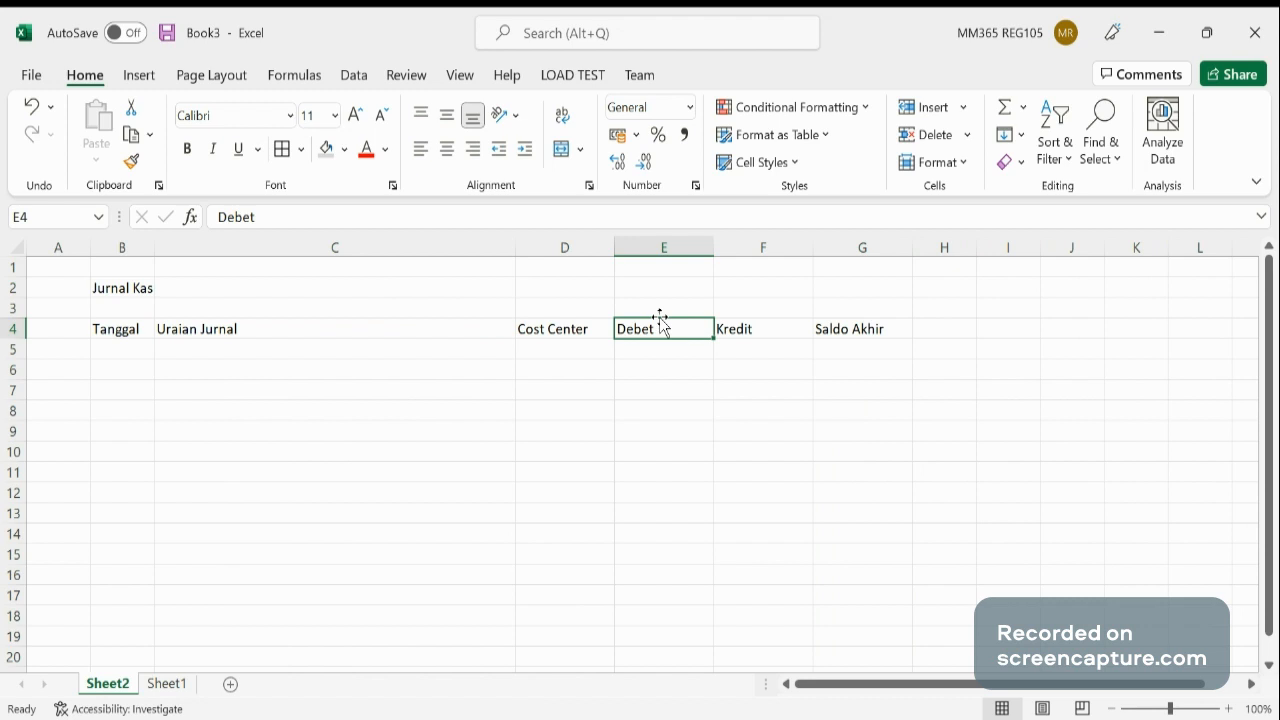
{"action": "left_click", "coordinate": [765, 326]}
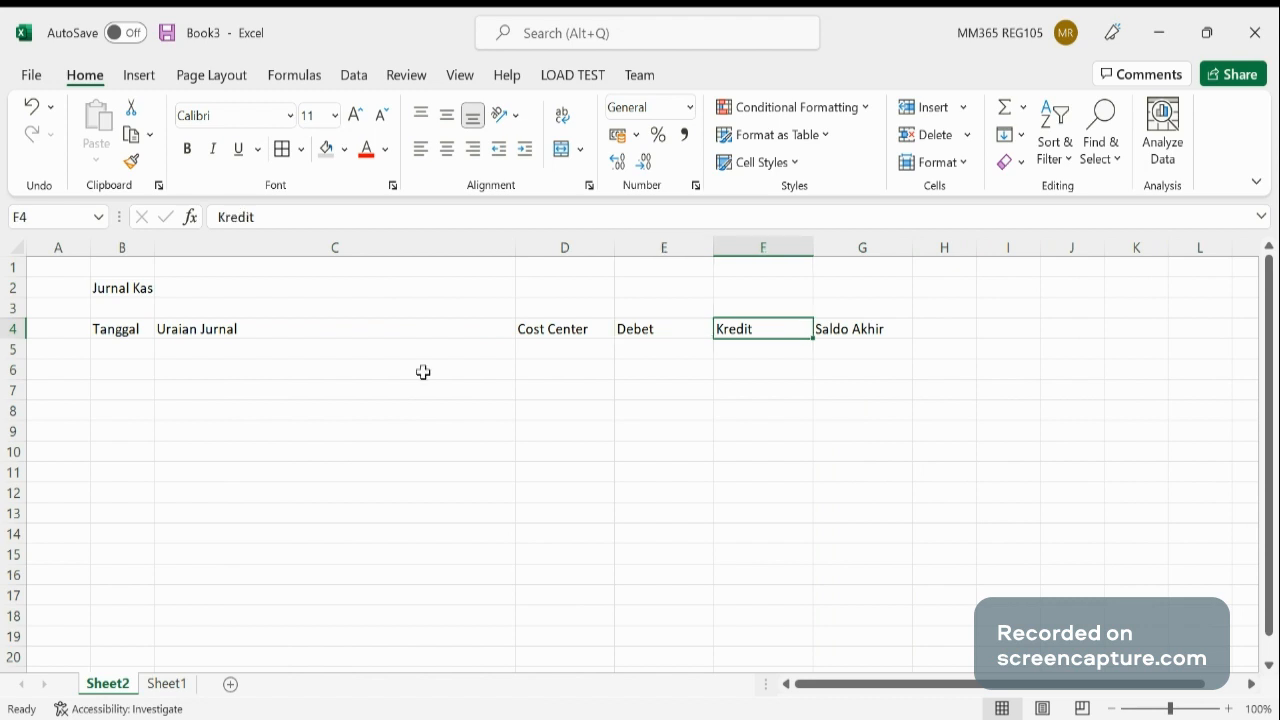
{"action": "left_click_drag", "start_coordinate": [155, 247], "coordinate": [169, 245]}
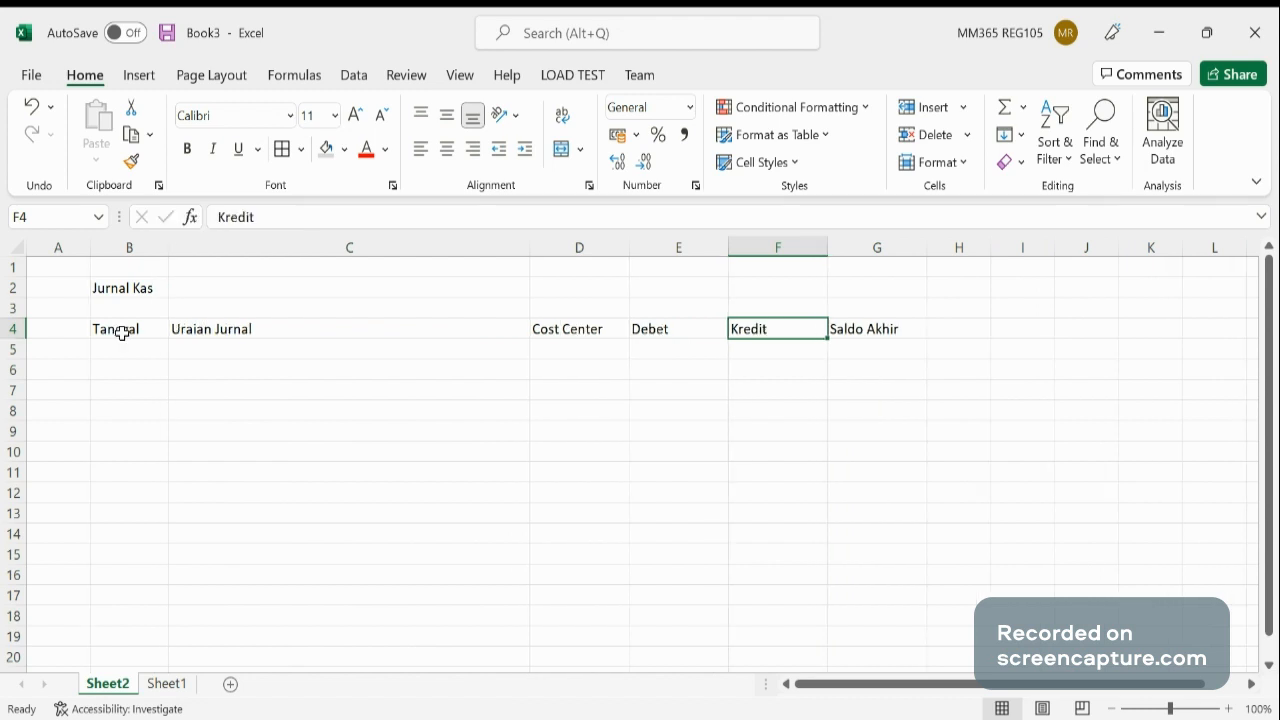
Step: Fill the header cells B4:G4 with light gray
{"action": "left_click", "coordinate": [121, 330]}
{"action": "left_click_drag", "start_coordinate": [121, 329], "coordinate": [845, 340]}
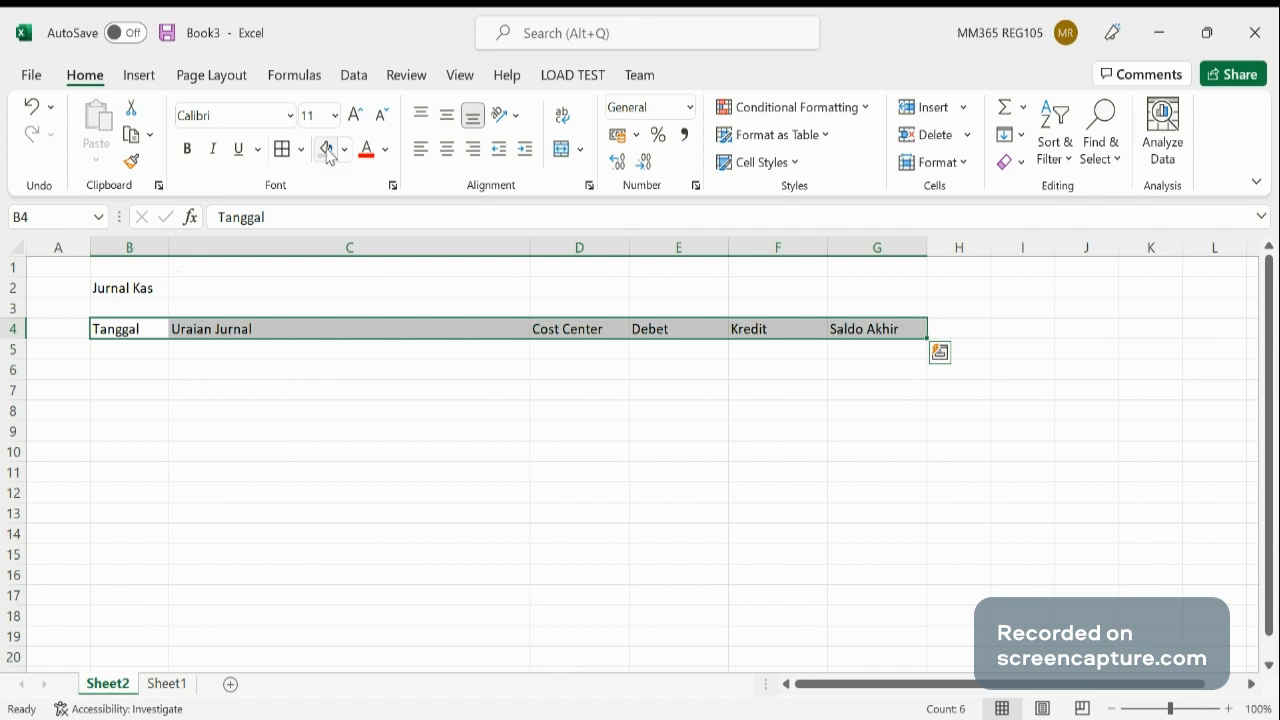
{"action": "left_click", "coordinate": [116, 327]}
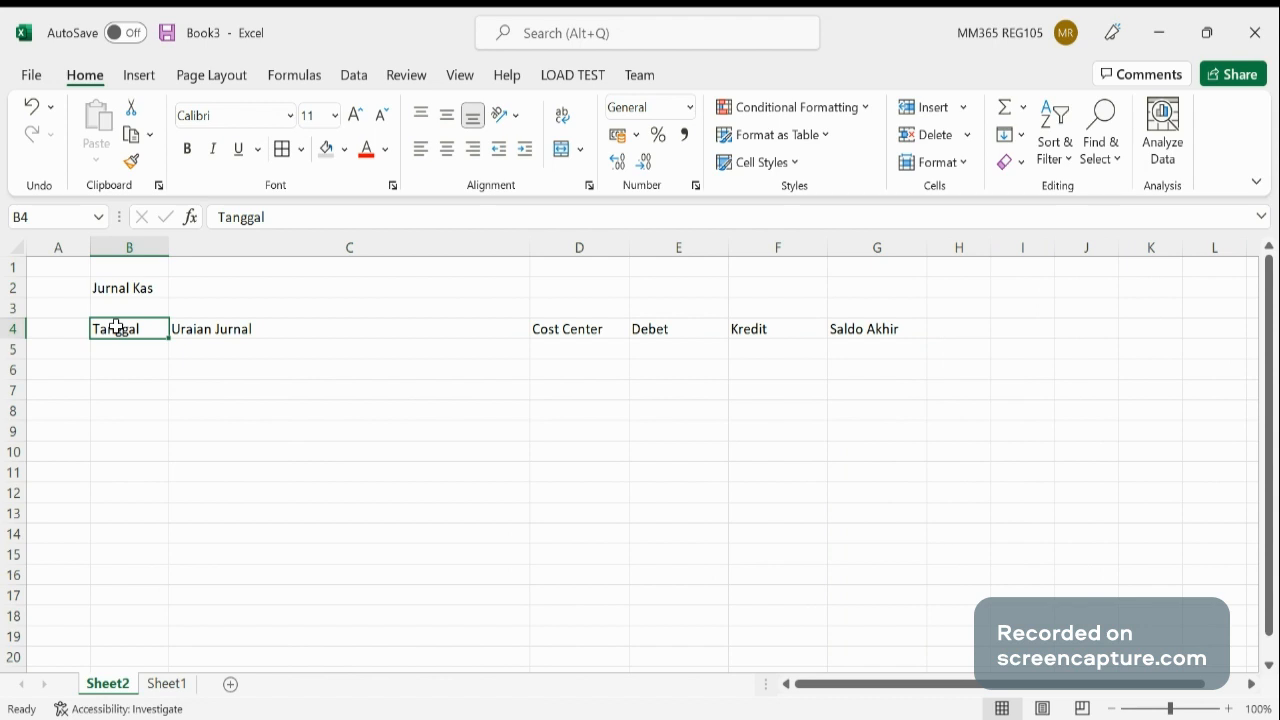
{"action": "left_click_drag", "start_coordinate": [116, 327], "coordinate": [846, 337]}
{"action": "left_click", "coordinate": [329, 151]}
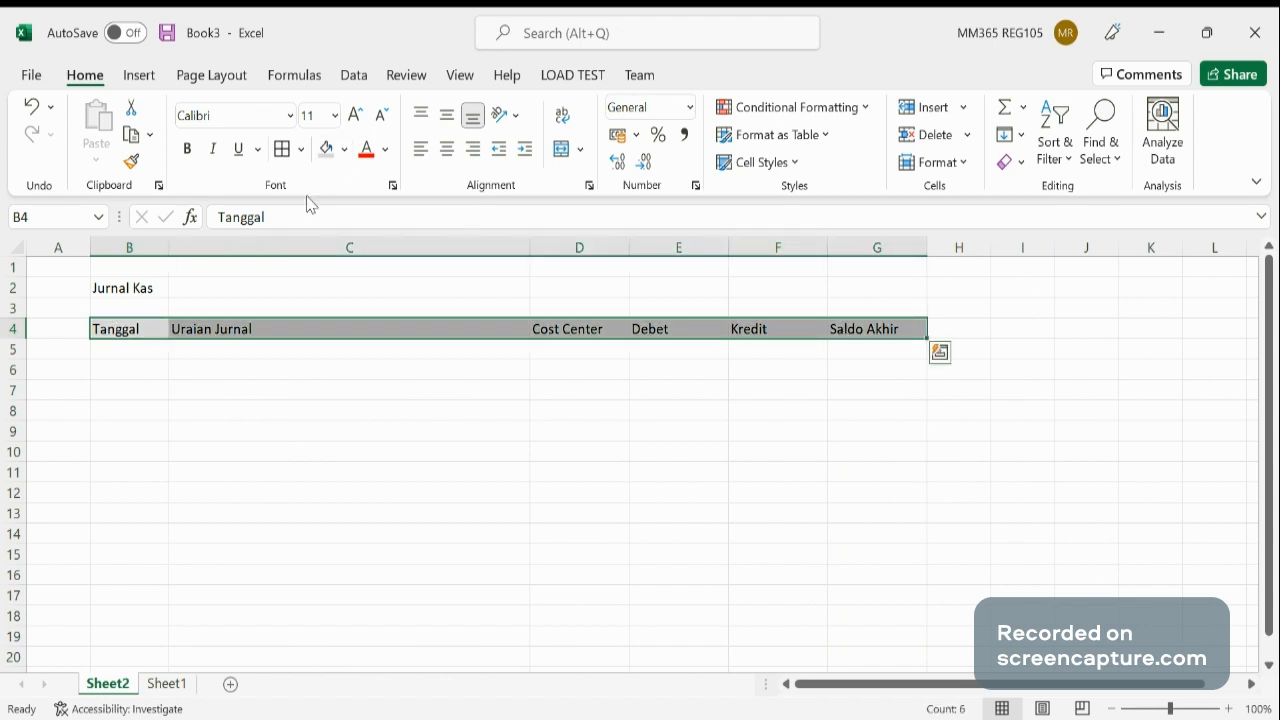
{"action": "left_click", "coordinate": [229, 348]}
{"action": "left_click", "coordinate": [242, 330]}
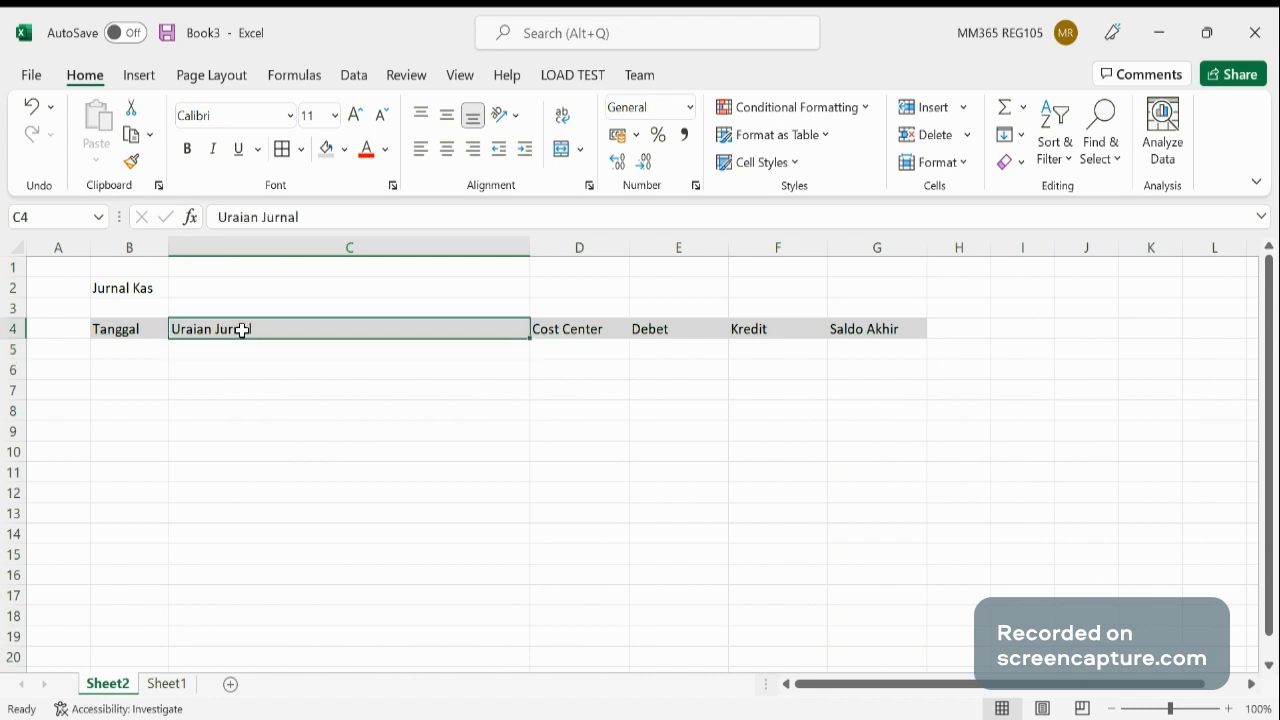
{"action": "left_click", "coordinate": [575, 330]}
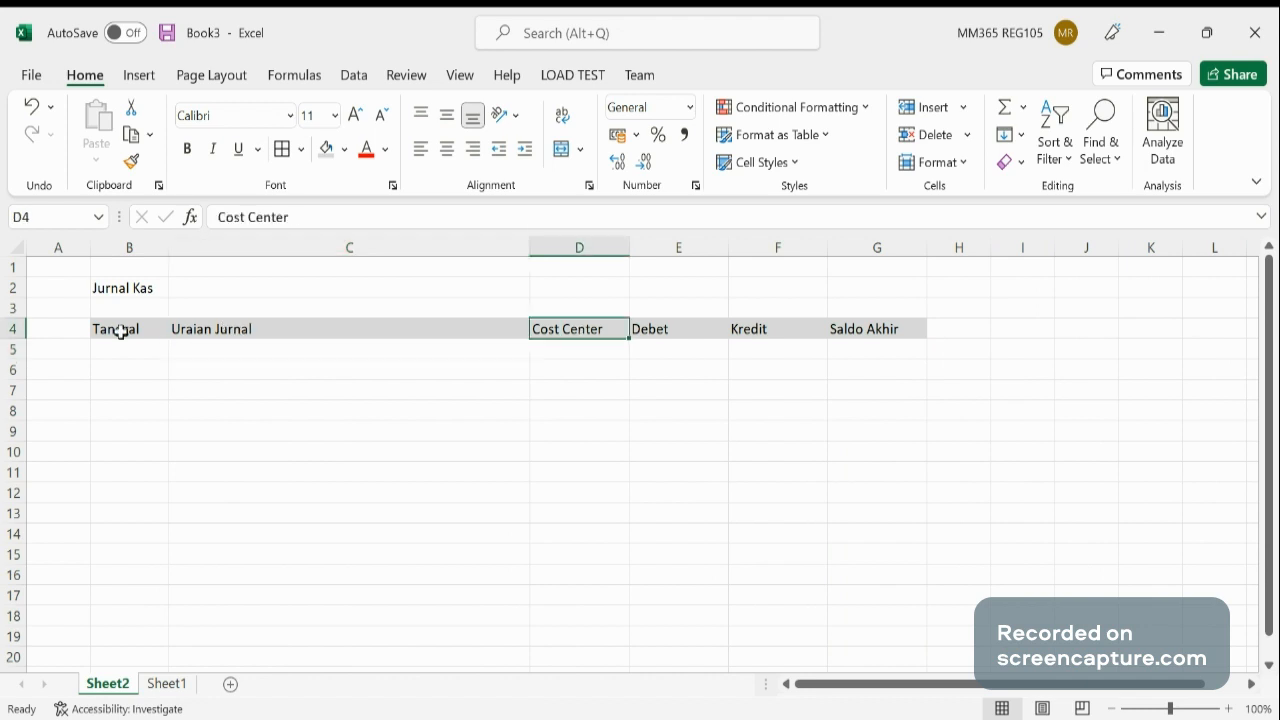
Step: Apply borders to all cells of the journal table range B4:G17
{"action": "left_click_drag", "start_coordinate": [120, 331], "coordinate": [877, 614]}
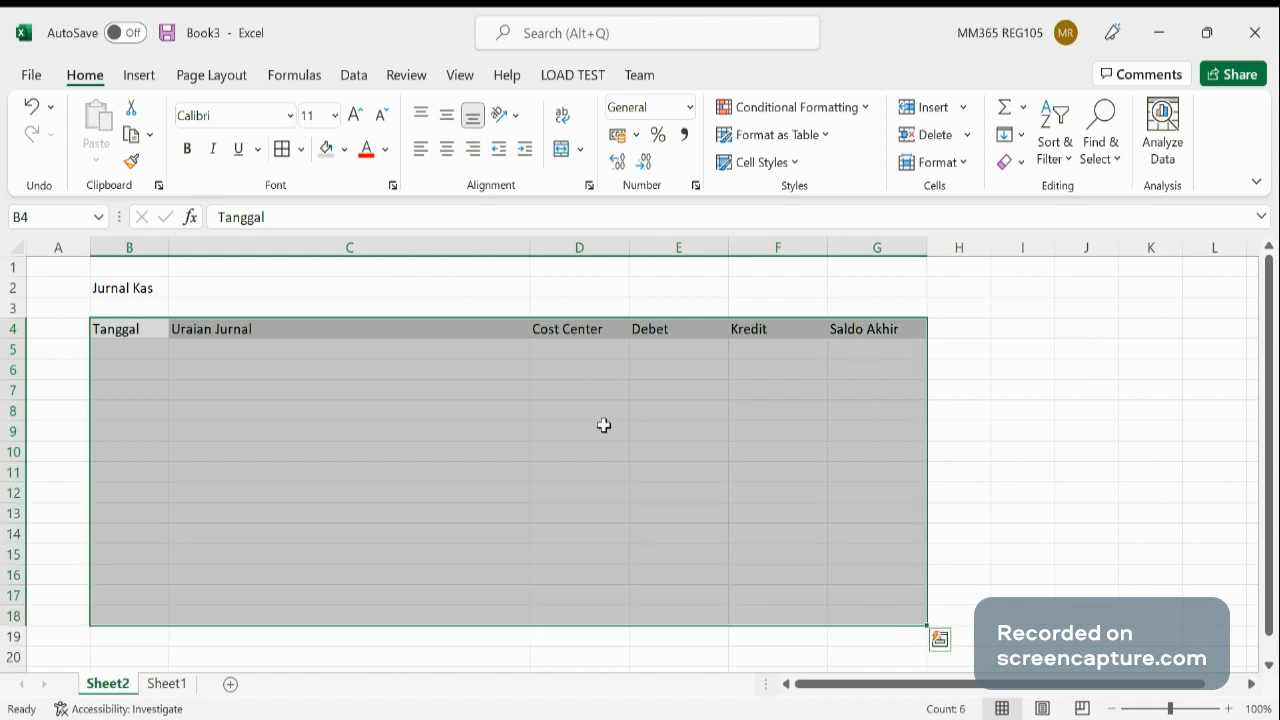
{"action": "left_click", "coordinate": [148, 331]}
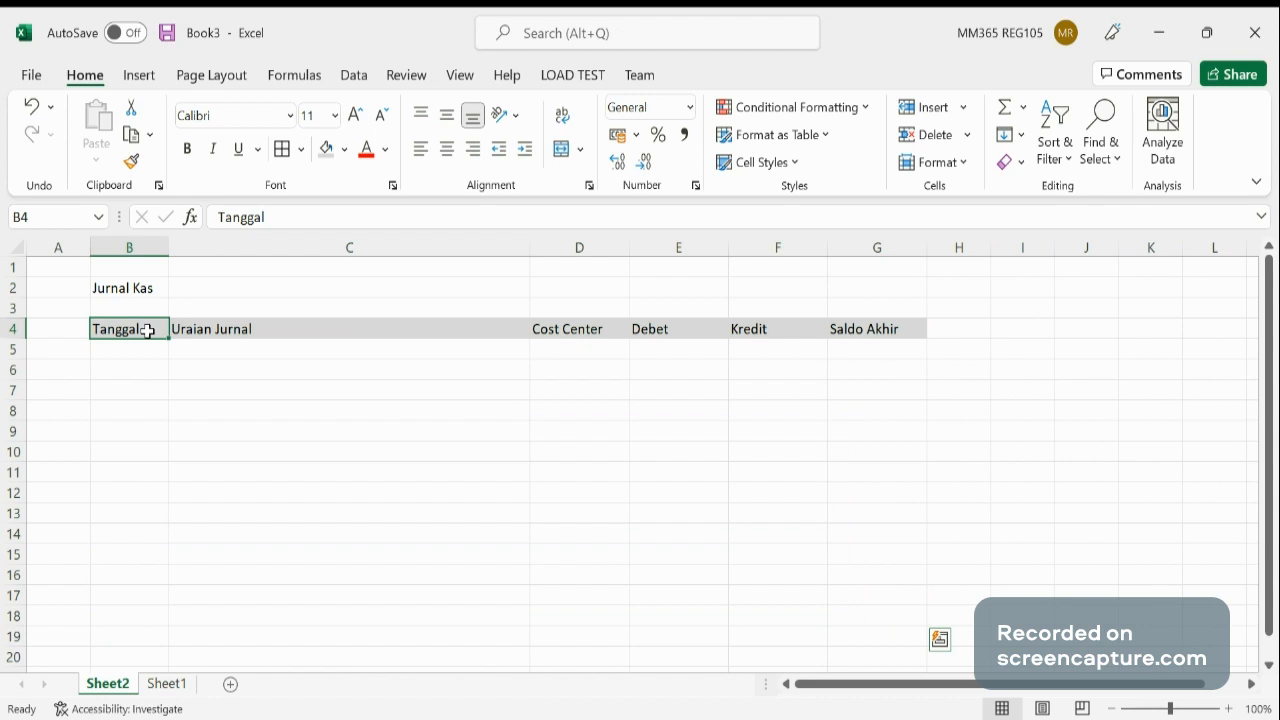
{"action": "left_click_drag", "start_coordinate": [148, 331], "coordinate": [903, 597]}
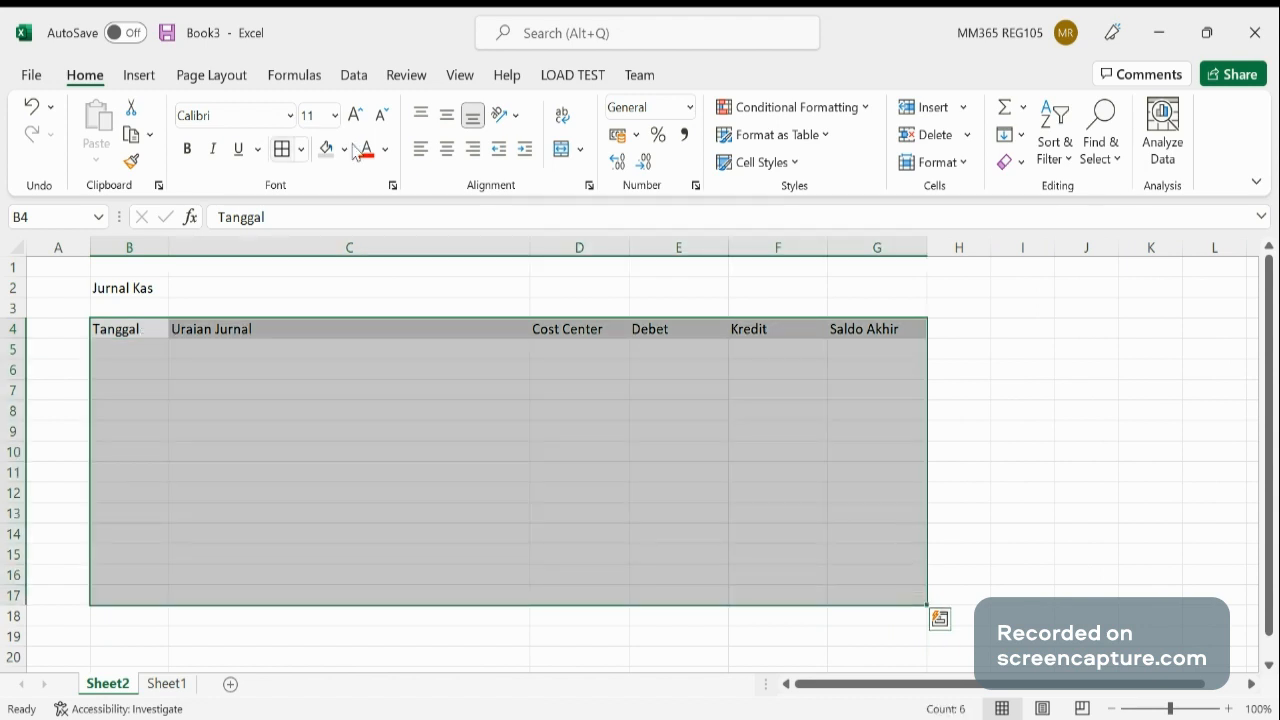
{"action": "left_click", "coordinate": [283, 150]}
{"action": "left_click", "coordinate": [313, 390]}
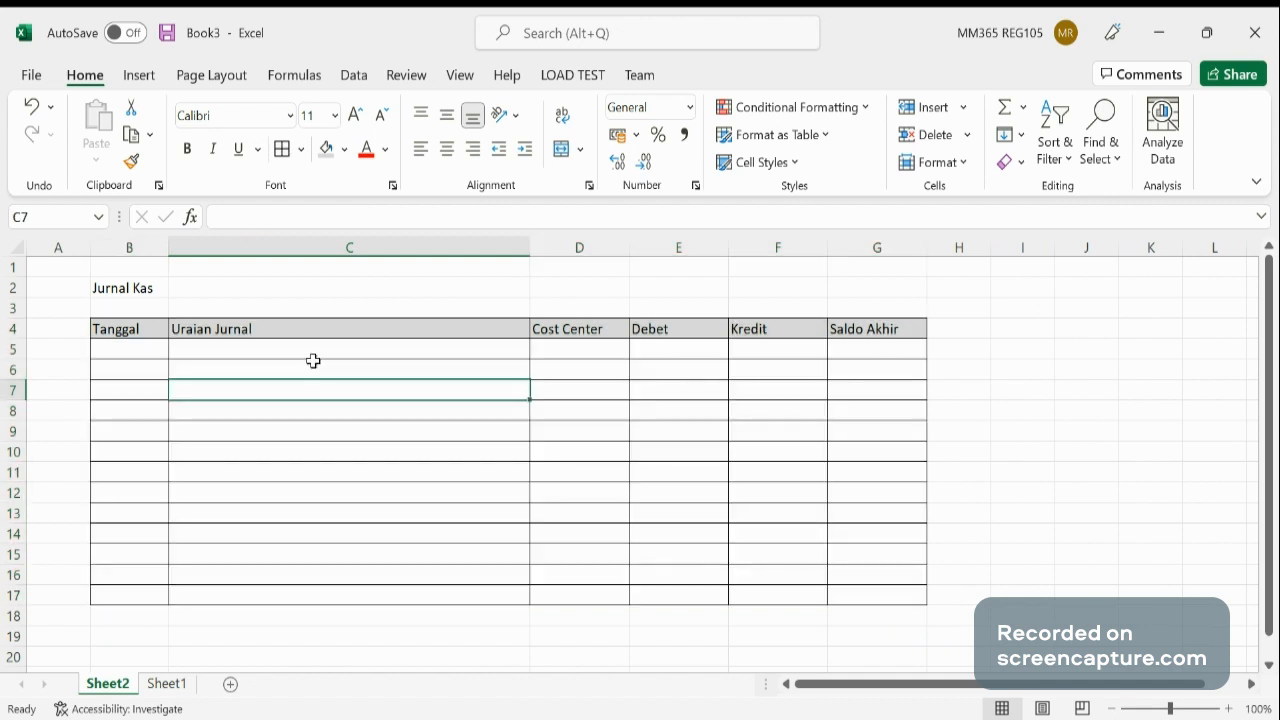
Step: Enter the date 01/07/22 in cell B5 under Tanggal
{"action": "left_click", "coordinate": [311, 347]}
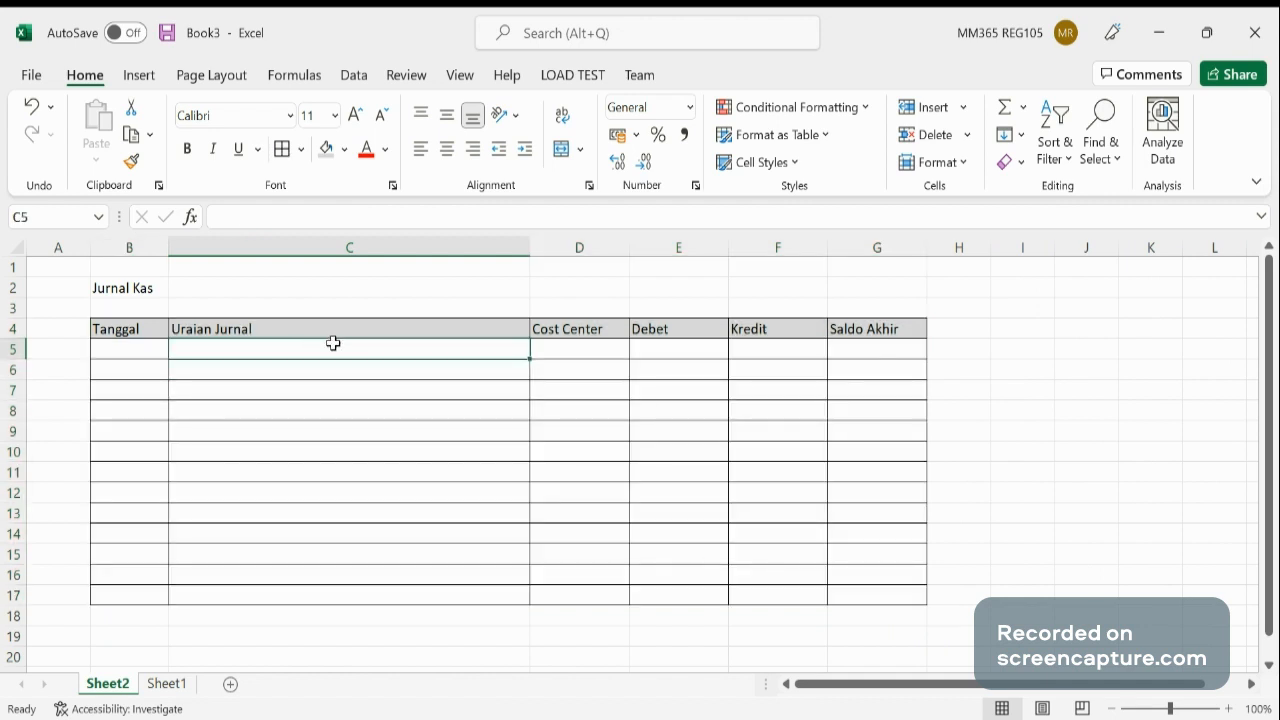
{"action": "left_click", "coordinate": [858, 350]}
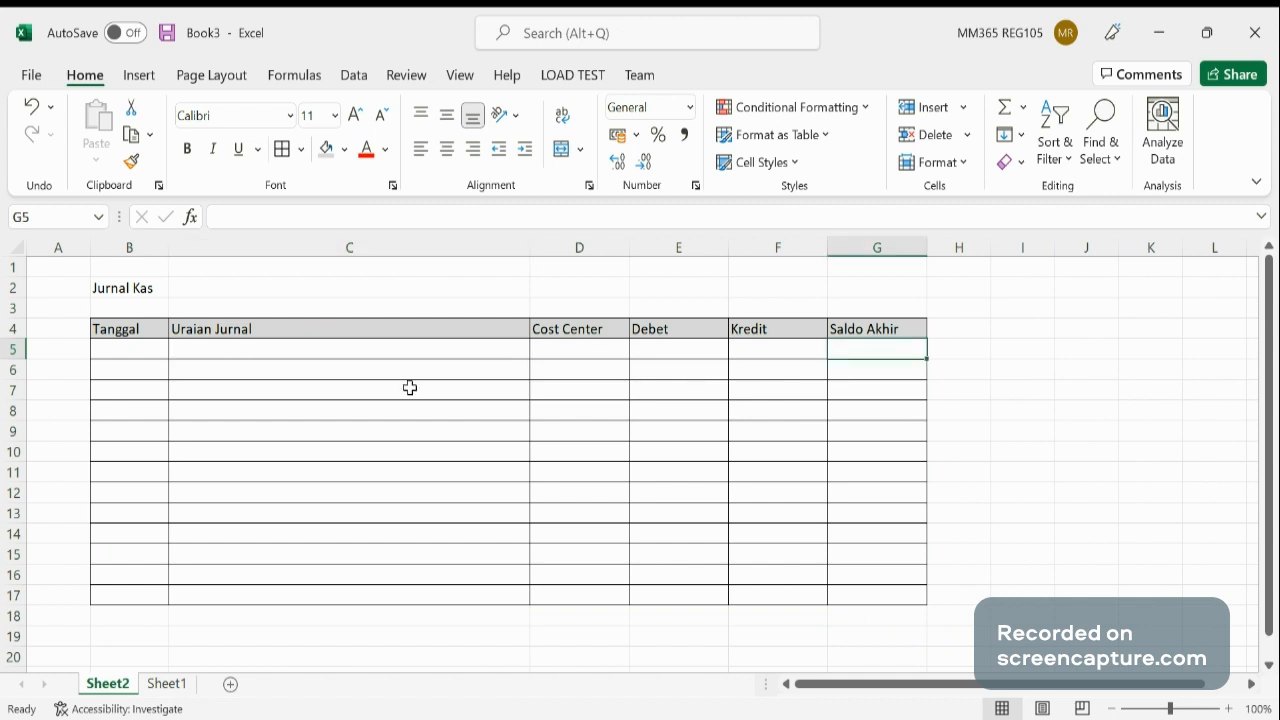
{"action": "left_click", "coordinate": [255, 354]}
{"action": "left_click", "coordinate": [151, 349]}
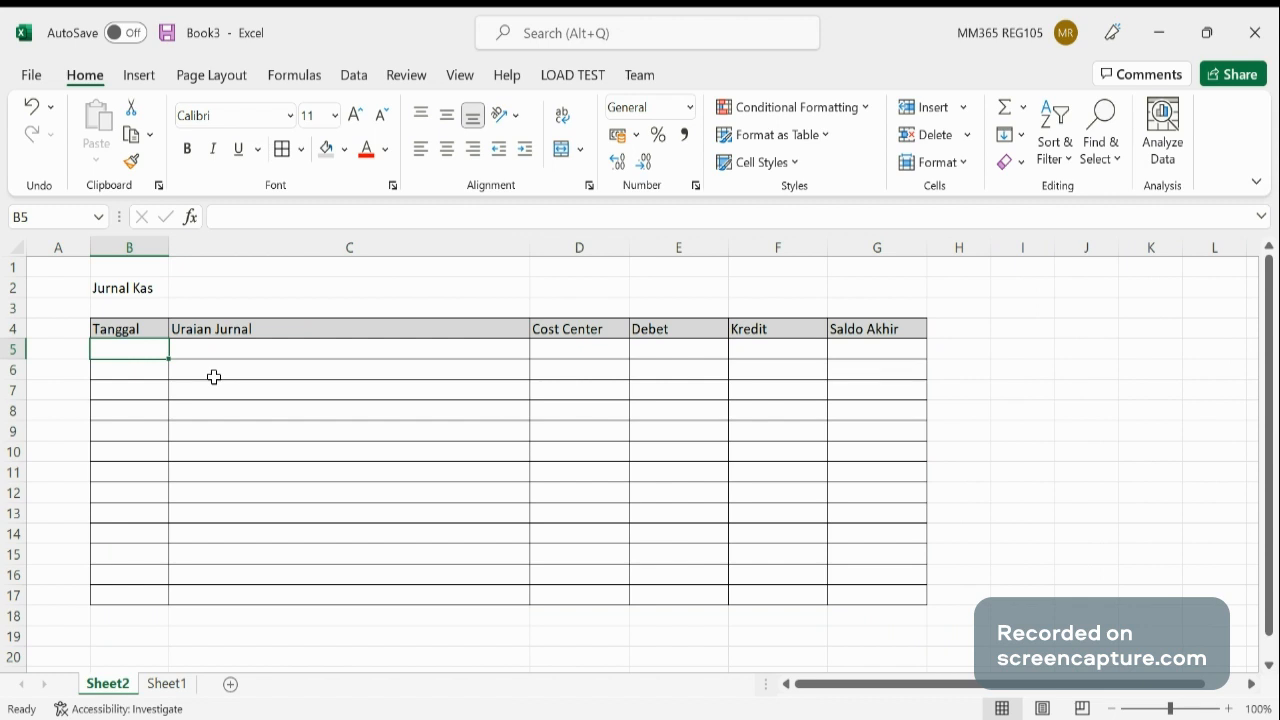
{"action": "type", "text": "01/"}
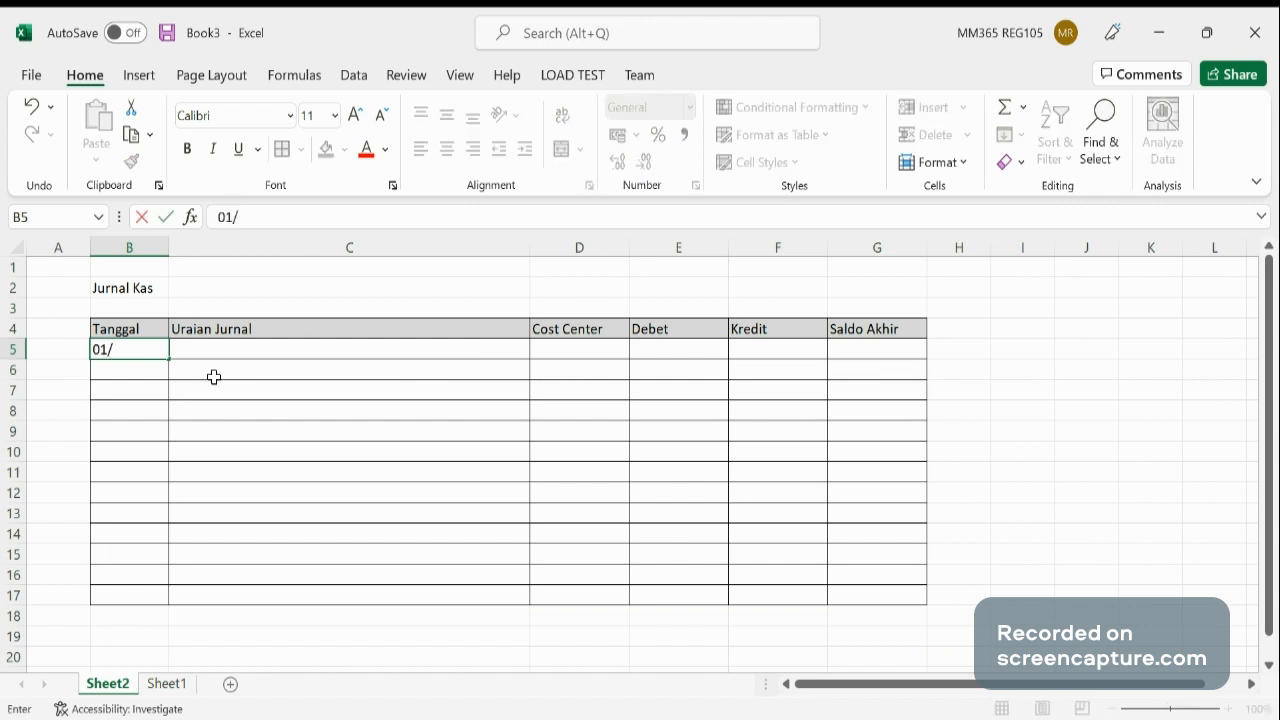
{"action": "type", "text": "07/22"}
{"action": "key", "text": "Return"}
{"action": "key", "text": "Up"}
{"action": "key", "text": "Right"}
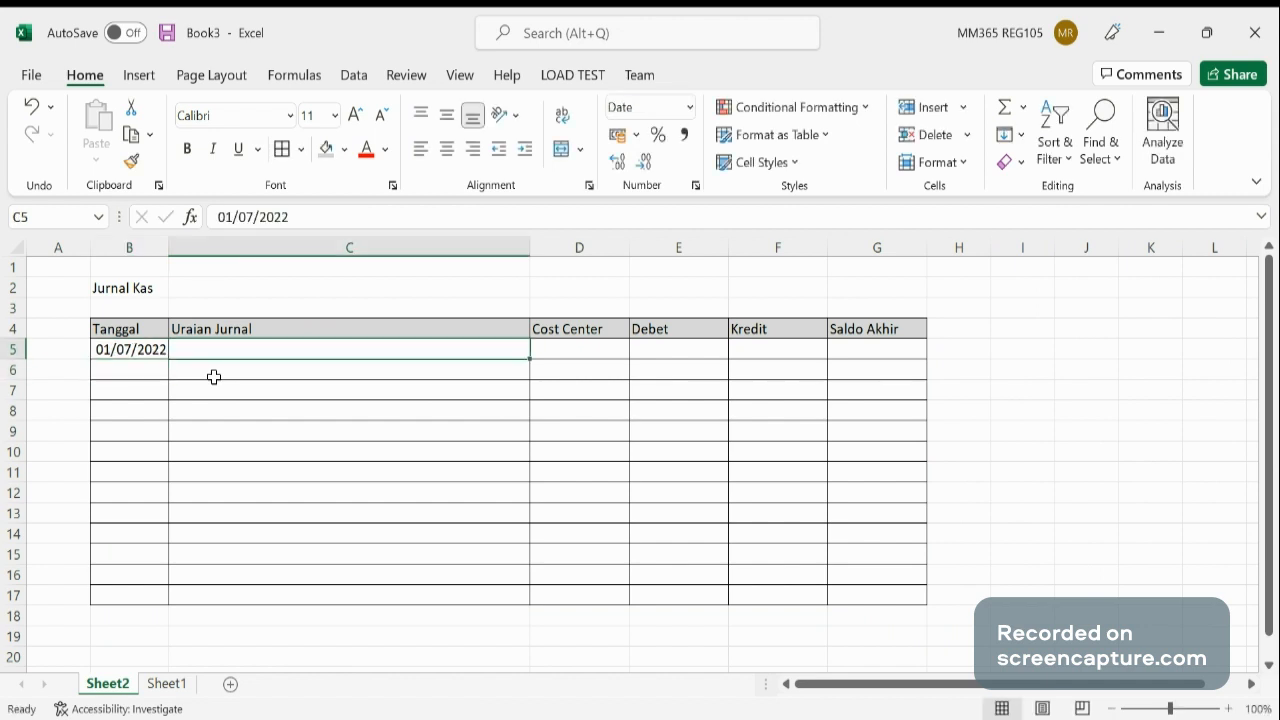
Step: Enter the journal description "Saldo Awal" in cell C5
{"action": "type", "text": "Sald"}
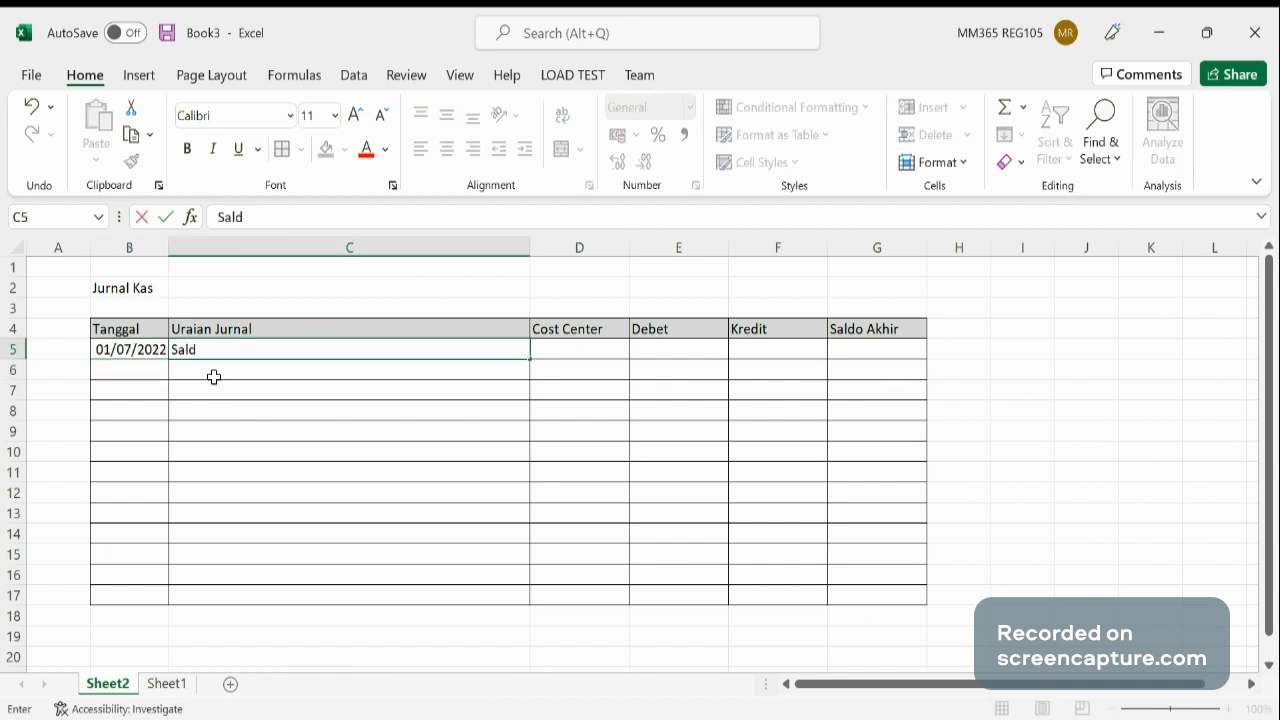
{"action": "type", "text": "o Aw"}
{"action": "type", "text": "al"}
{"action": "key", "text": "Return"}
{"action": "key", "text": "Up"}
{"action": "key", "text": "Right"}
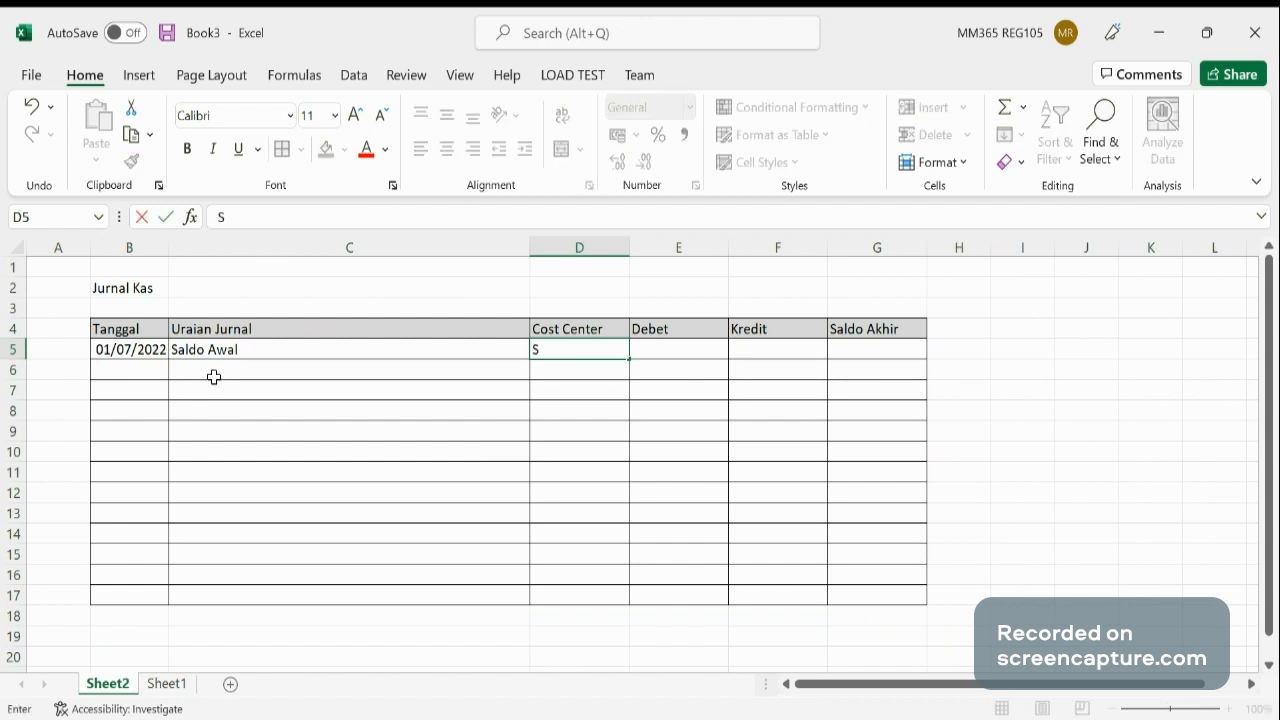
{"action": "type", "text": "aldo"}
{"action": "key", "text": "ctrl+Return"}
{"action": "key", "text": "Left"}
{"action": "key", "text": "Left"}
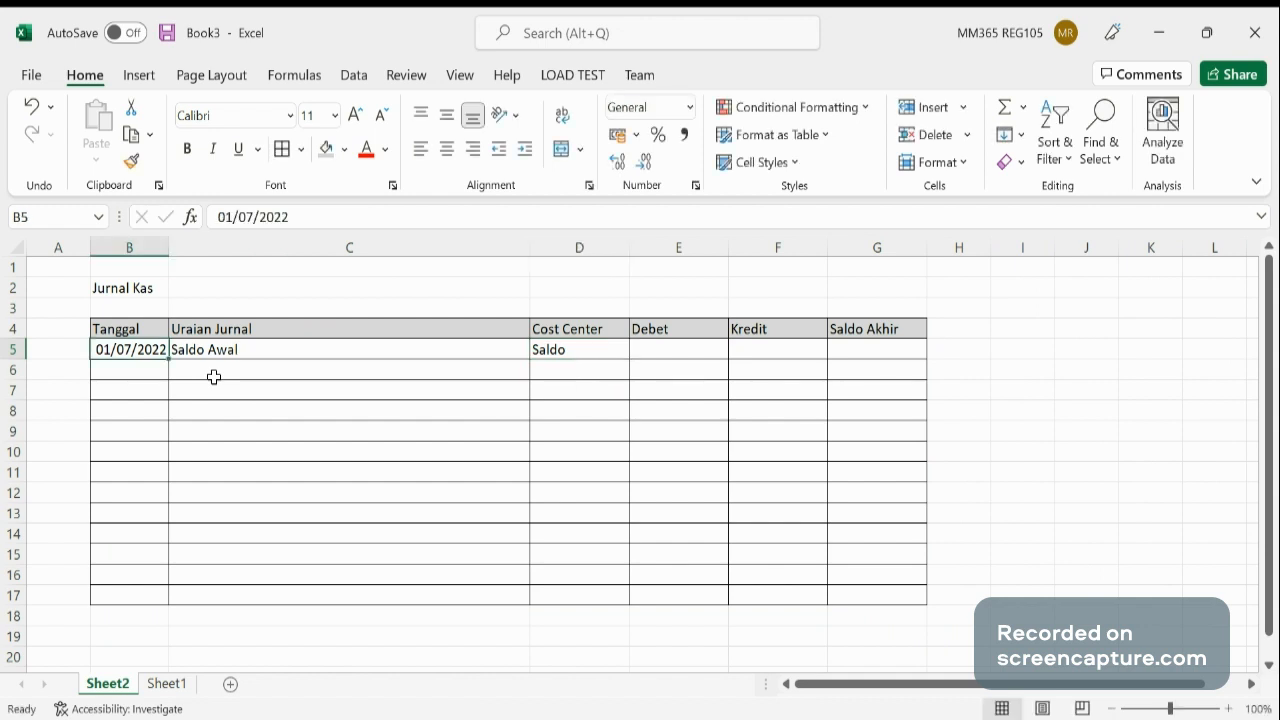
{"action": "key", "text": "Right"}
{"action": "key", "text": "Right"}
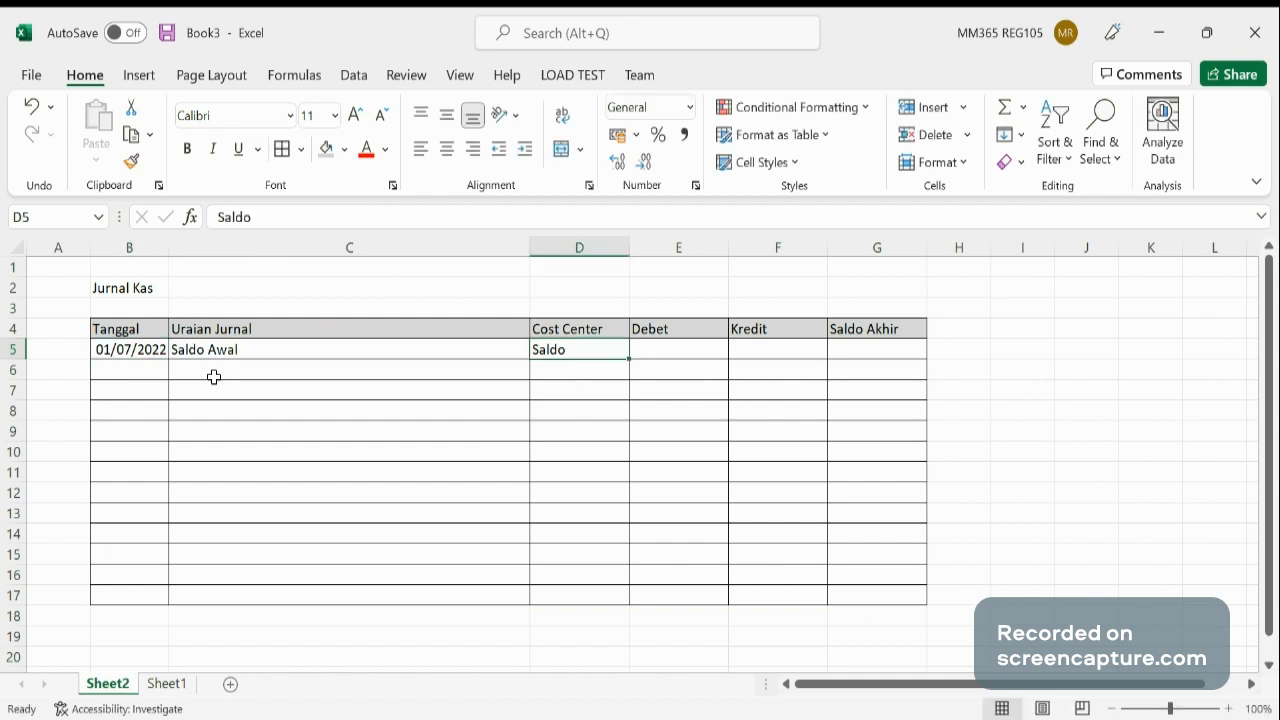
{"action": "key", "text": "Delete"}
Step: Enter the opening balance 5000000 in cell E5 under Debet
{"action": "key", "text": "Right"}
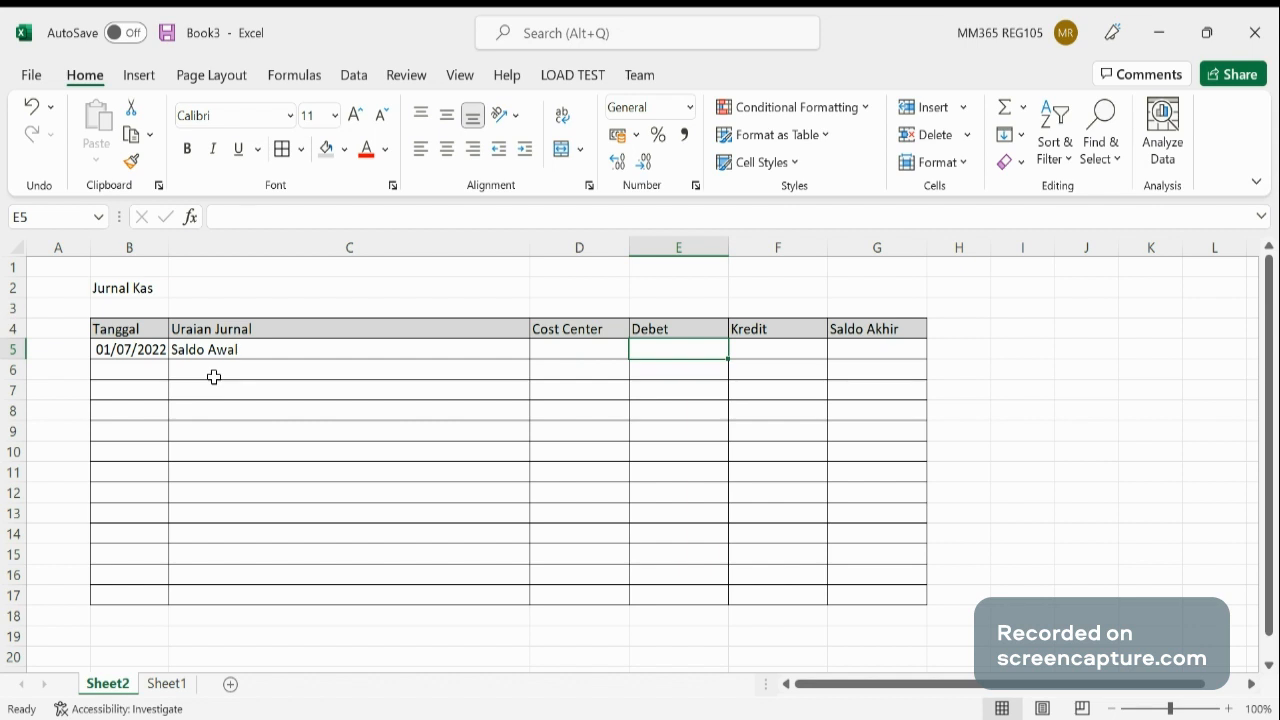
{"action": "type", "text": "5"}
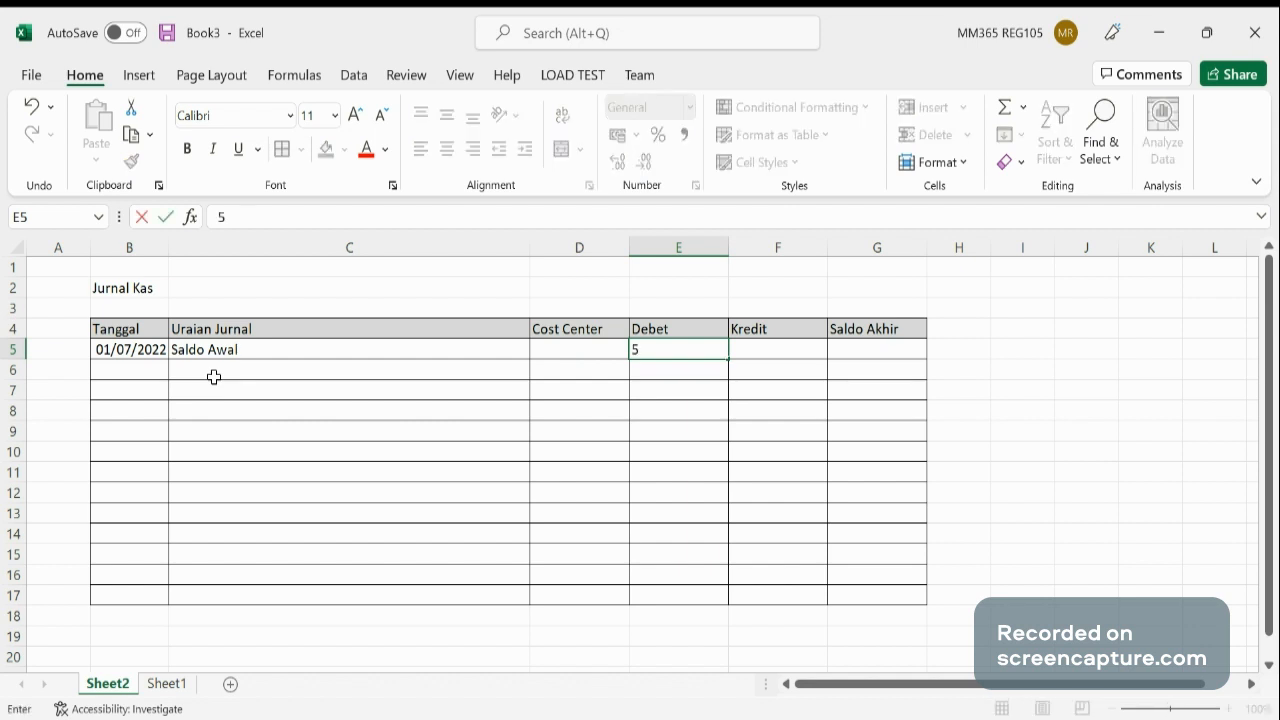
{"action": "type", "text": "000000"}
{"action": "key", "text": "Return"}
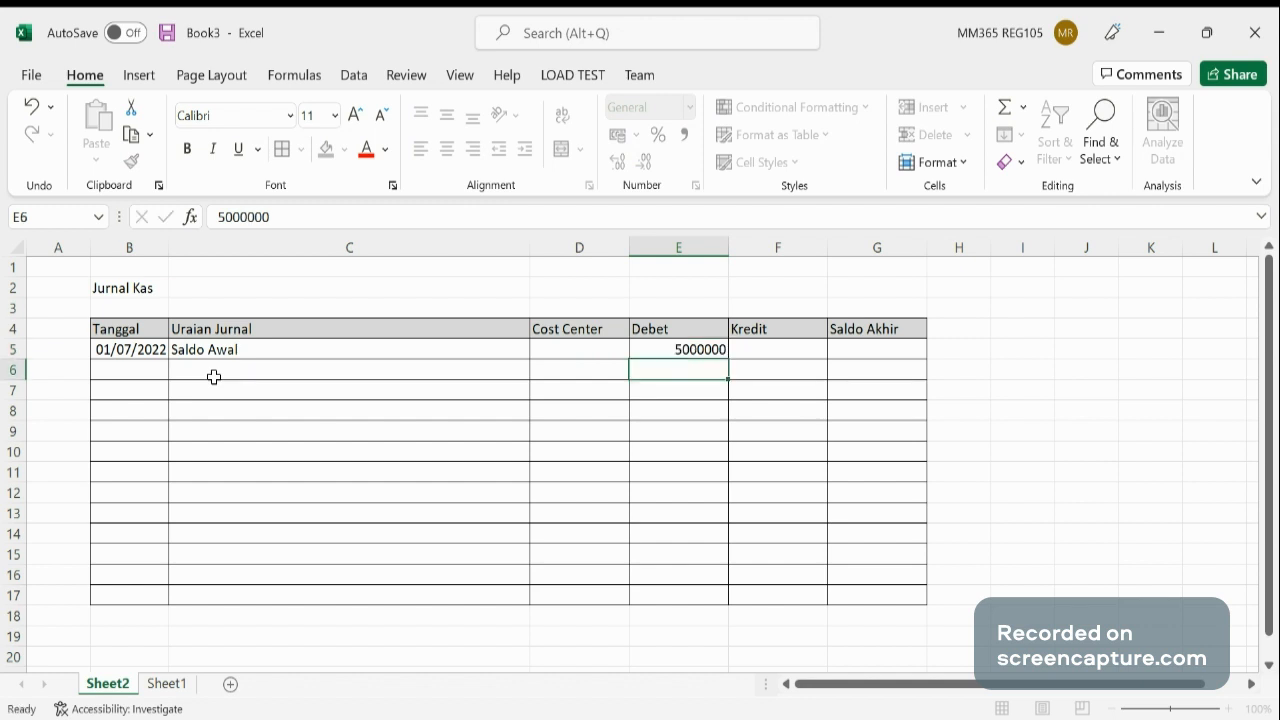
{"action": "key", "text": "Up"}
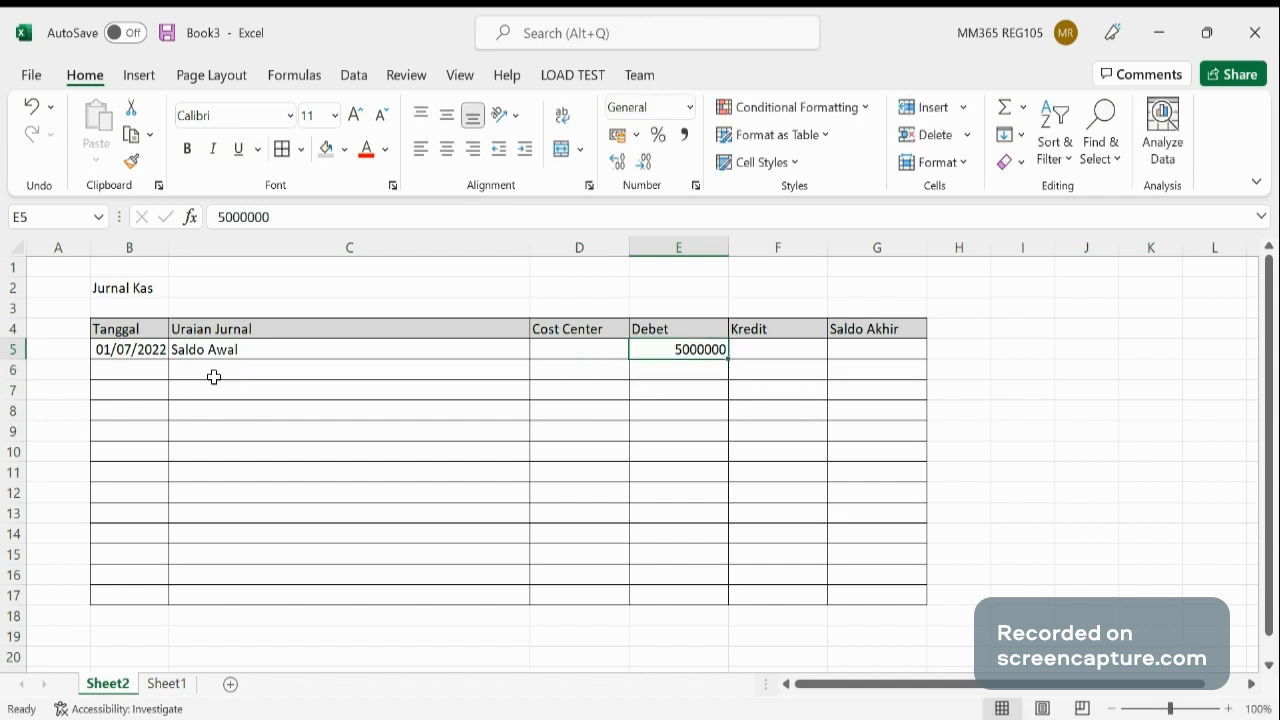
Step: Format the amount cells E5:G17 with thousands separators and no decimals, and switch them to the Accounting format
{"action": "key", "text": "Right"}
{"action": "key", "text": "Left"}
{"action": "key", "text": "Right"}
{"action": "left_click", "coordinate": [895, 592], "text": "shift"}
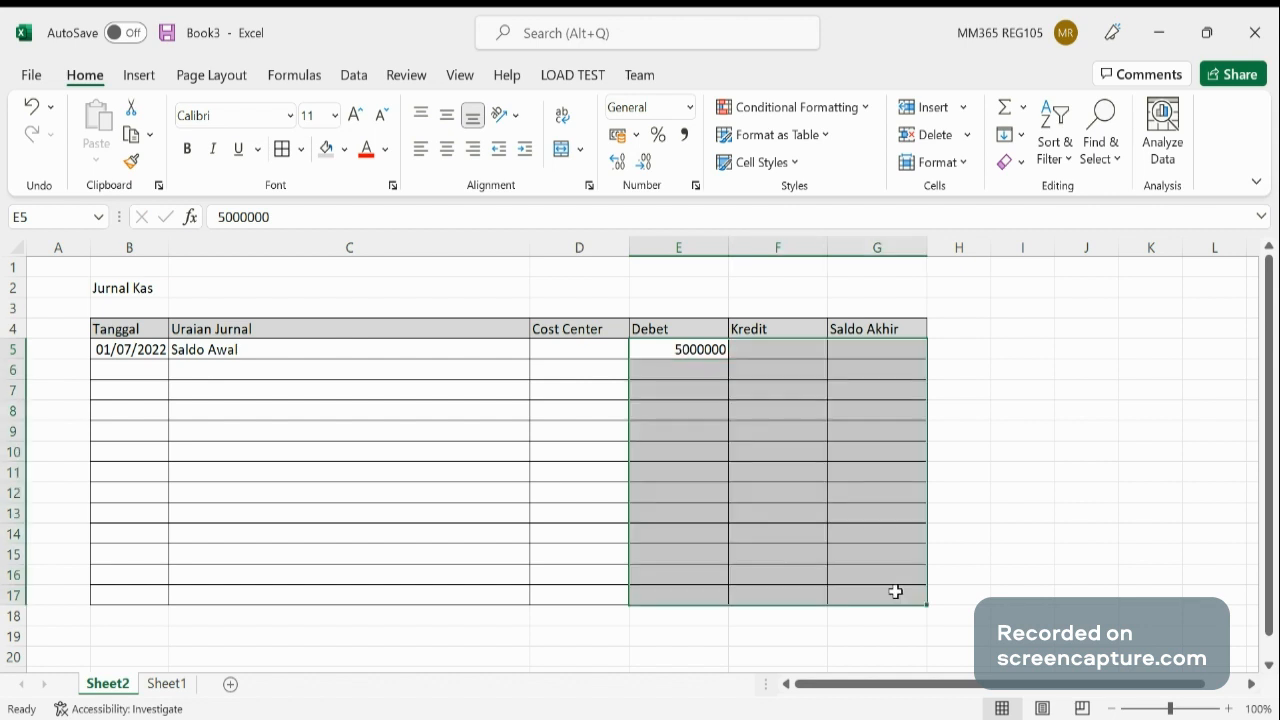
{"action": "left_click", "coordinate": [687, 146]}
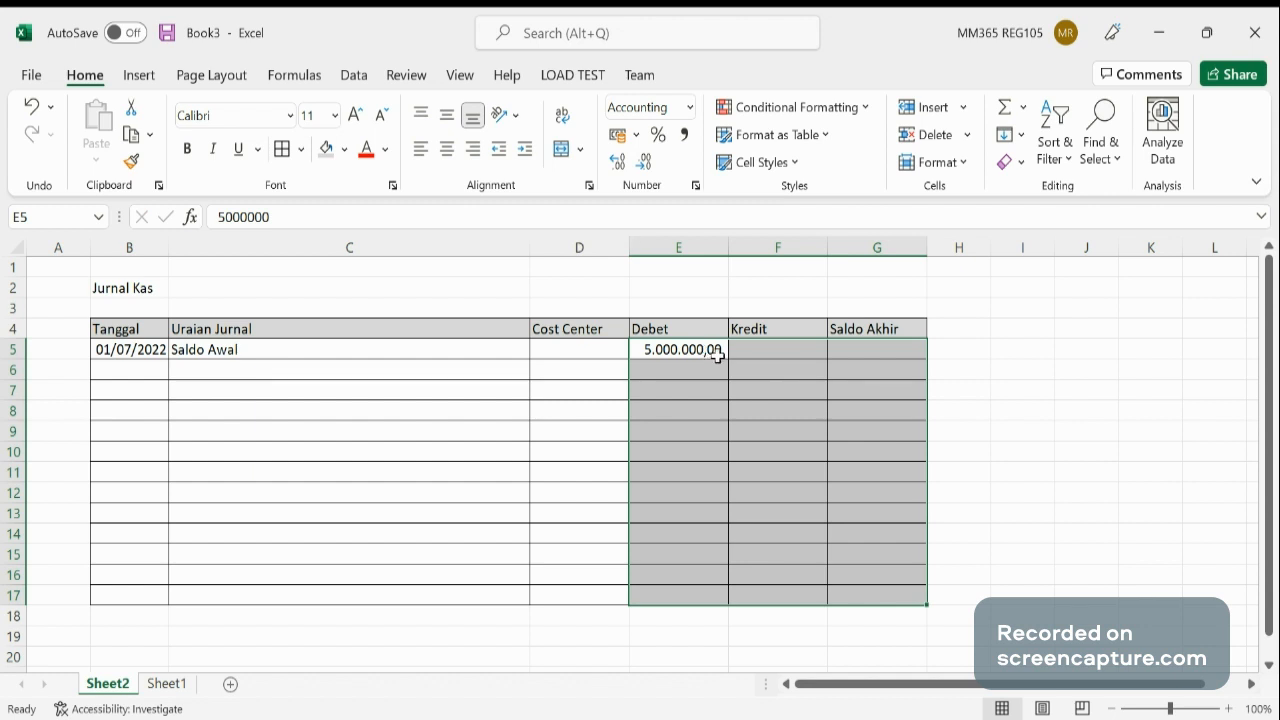
{"action": "left_click", "coordinate": [646, 162]}
{"action": "left_click", "coordinate": [646, 162]}
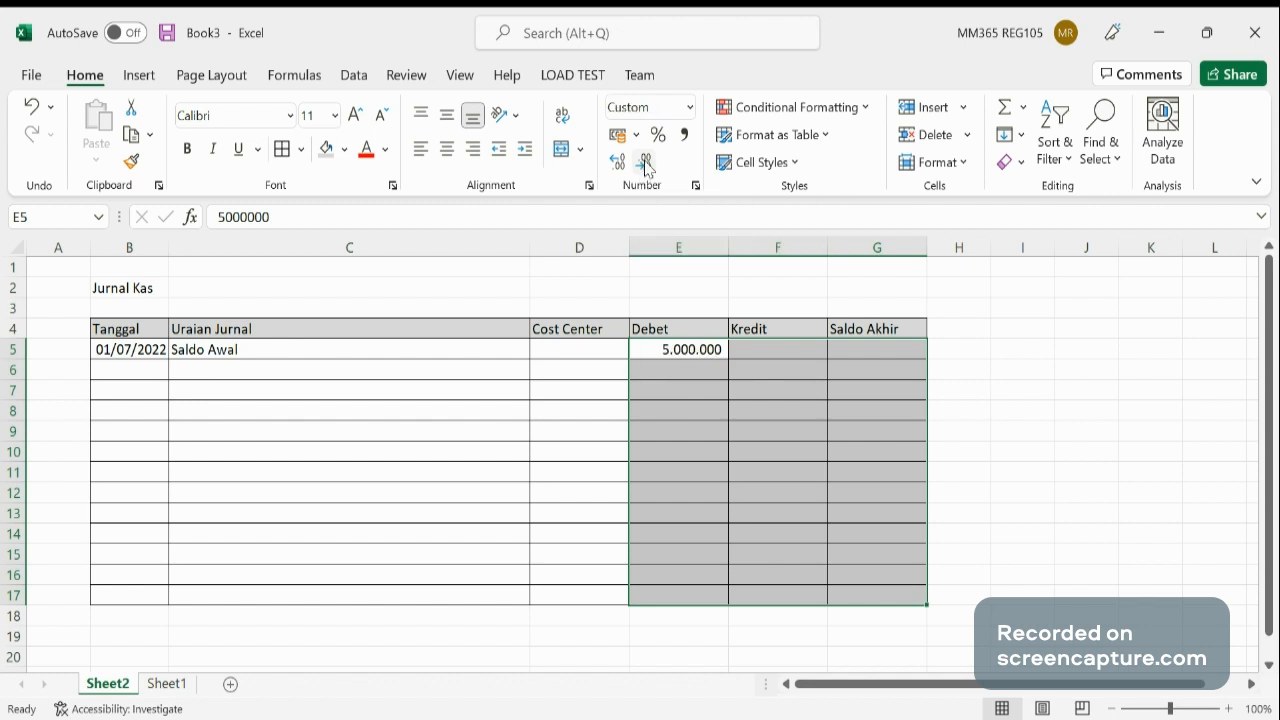
{"action": "left_click", "coordinate": [690, 107]}
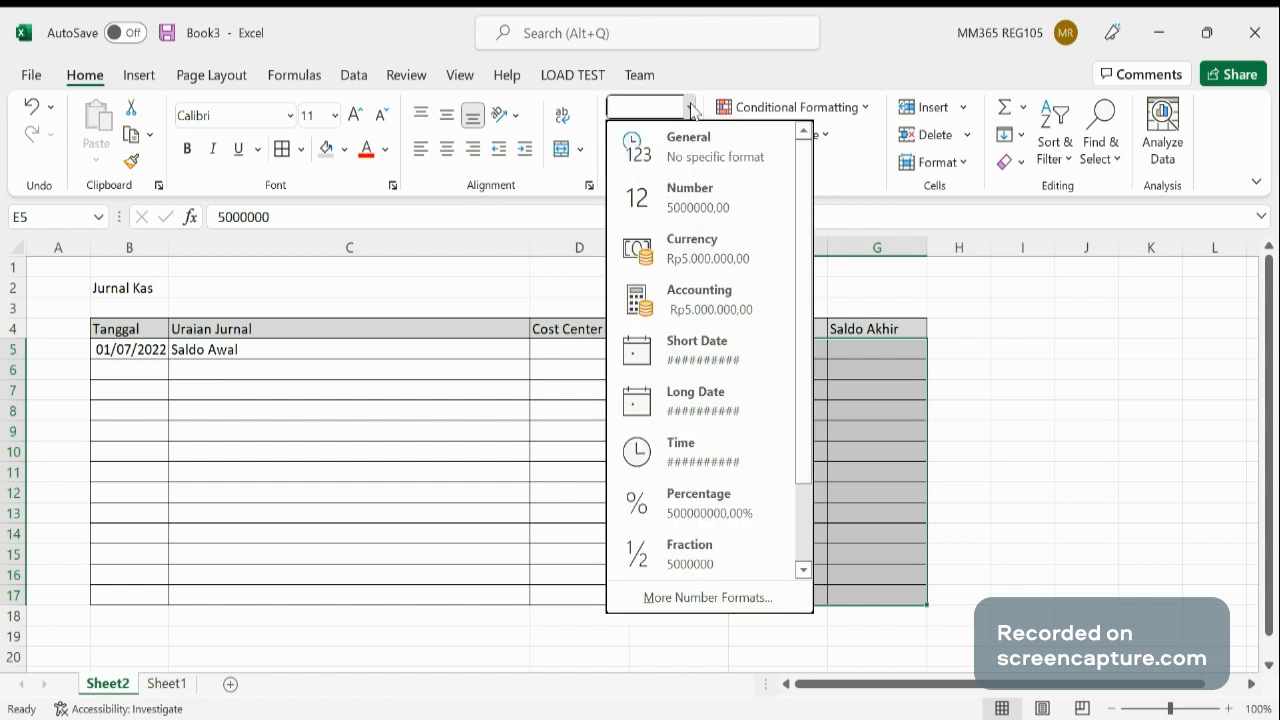
{"action": "left_click", "coordinate": [703, 305]}
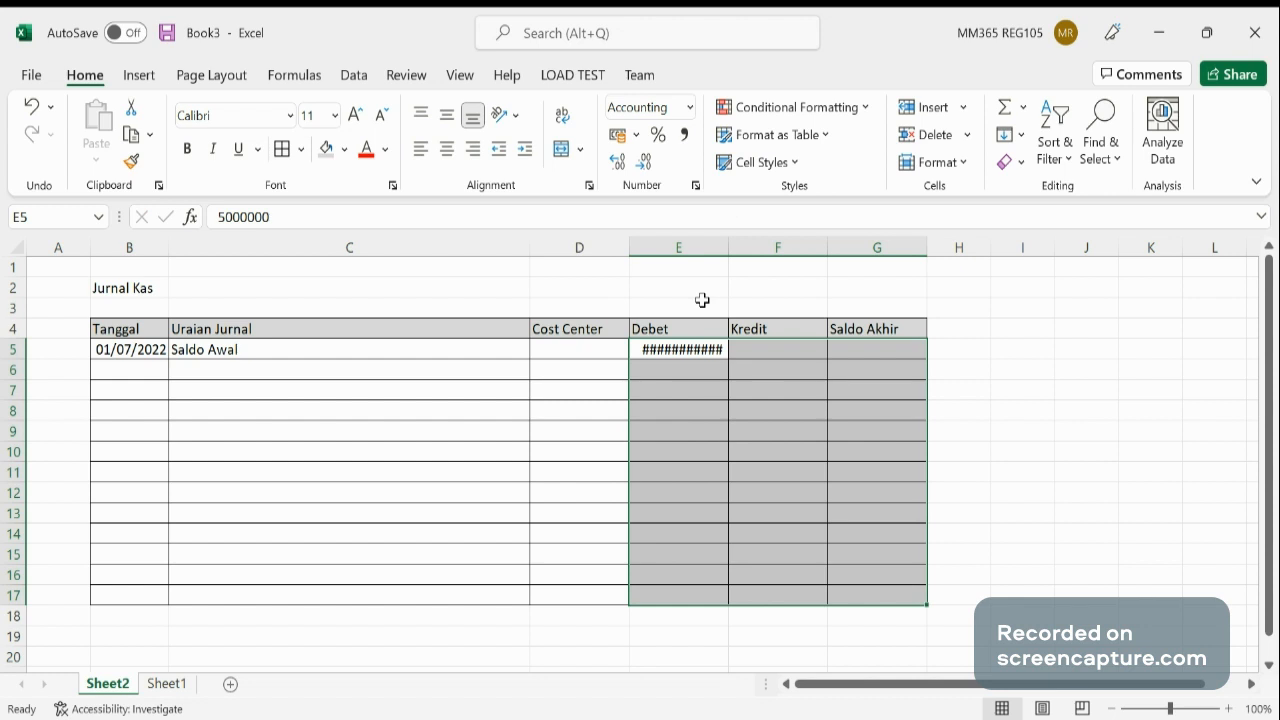
Step: Widen columns E through G equally so that full rupiah amounts fit with some room to spare
{"action": "left_click", "coordinate": [684, 390]}
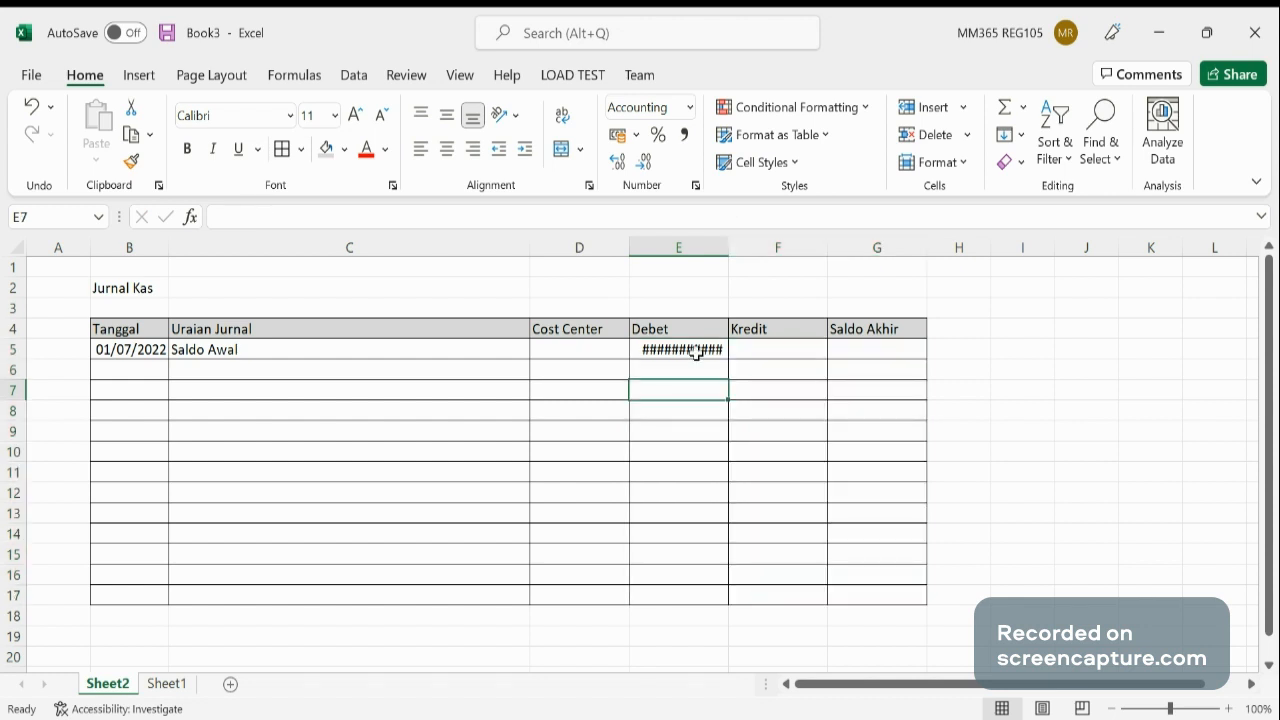
{"action": "left_click", "coordinate": [696, 352]}
{"action": "left_click_drag", "start_coordinate": [722, 247], "coordinate": [885, 272]}
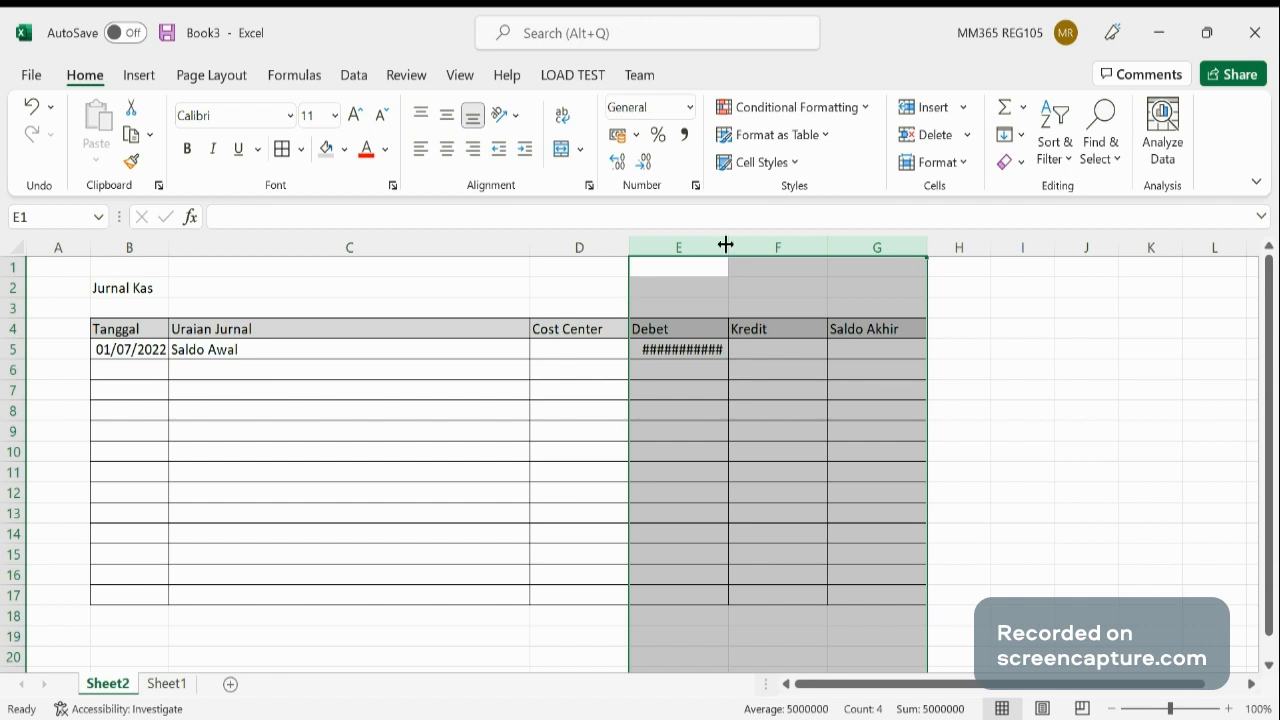
{"action": "left_click_drag", "start_coordinate": [726, 245], "coordinate": [742, 246]}
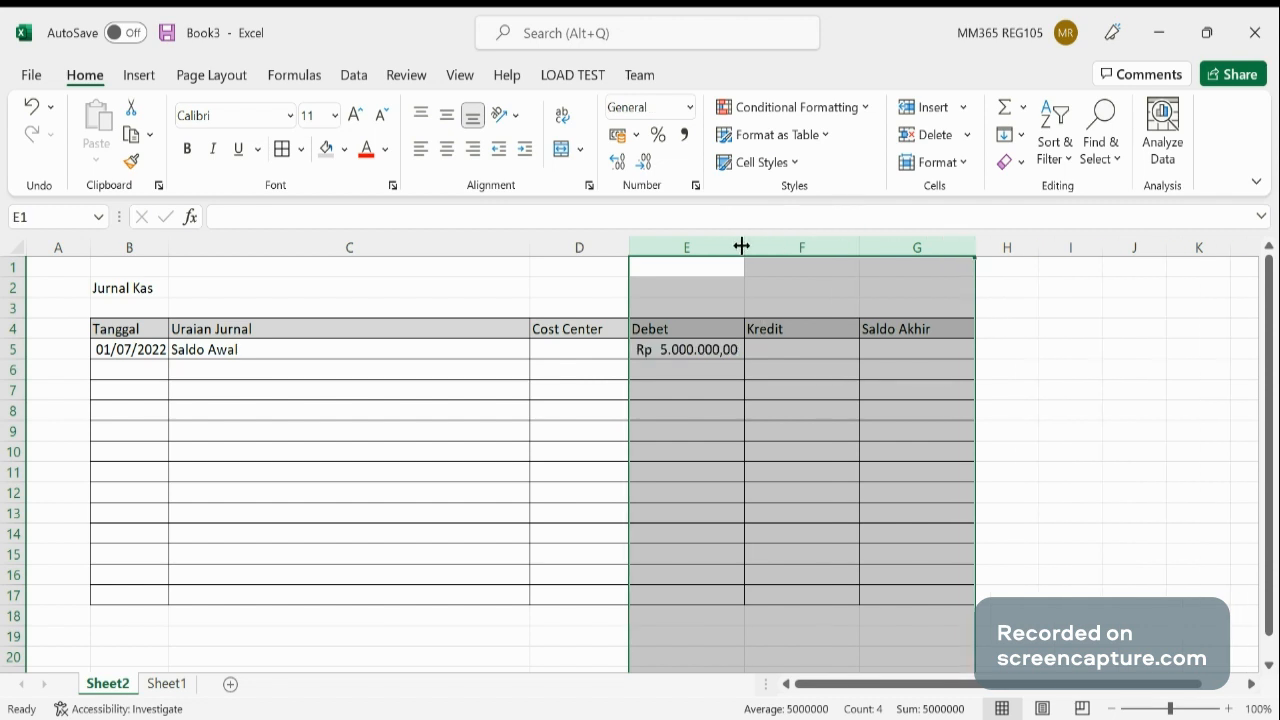
{"action": "left_click", "coordinate": [690, 355]}
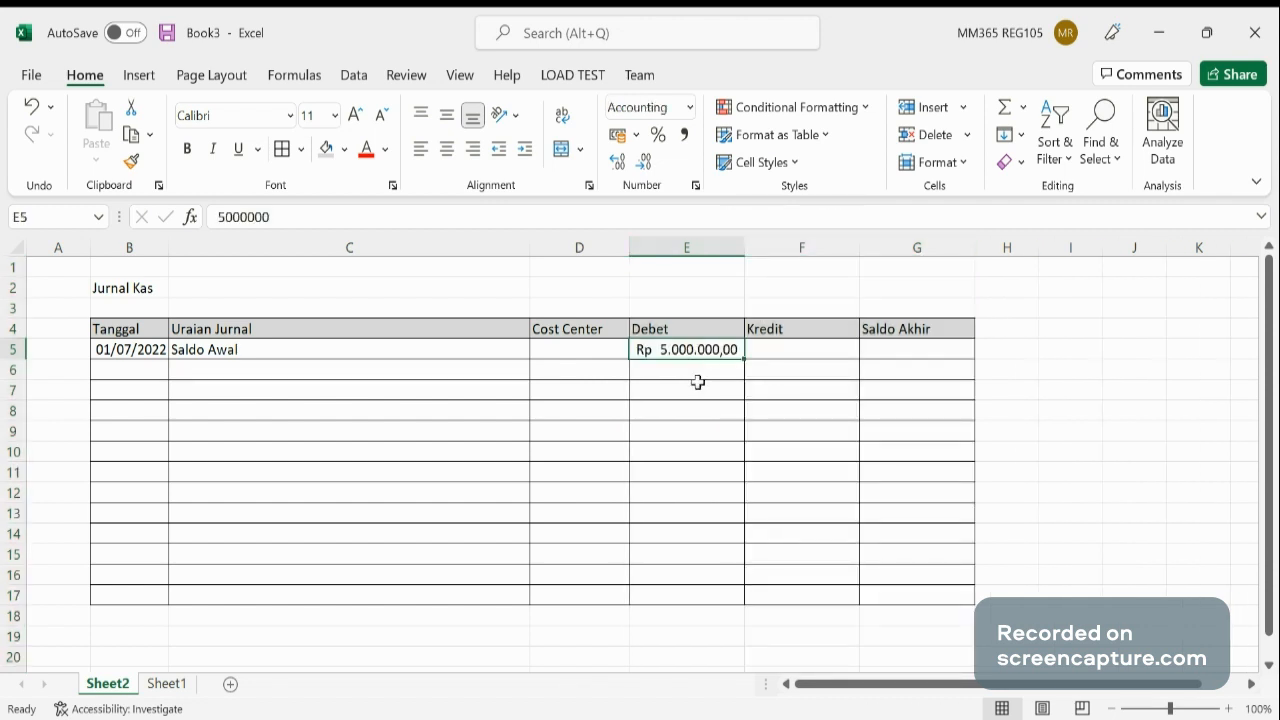
{"action": "left_click", "coordinate": [704, 373]}
{"action": "left_click", "coordinate": [708, 351]}
{"action": "left_click", "coordinate": [705, 249]}
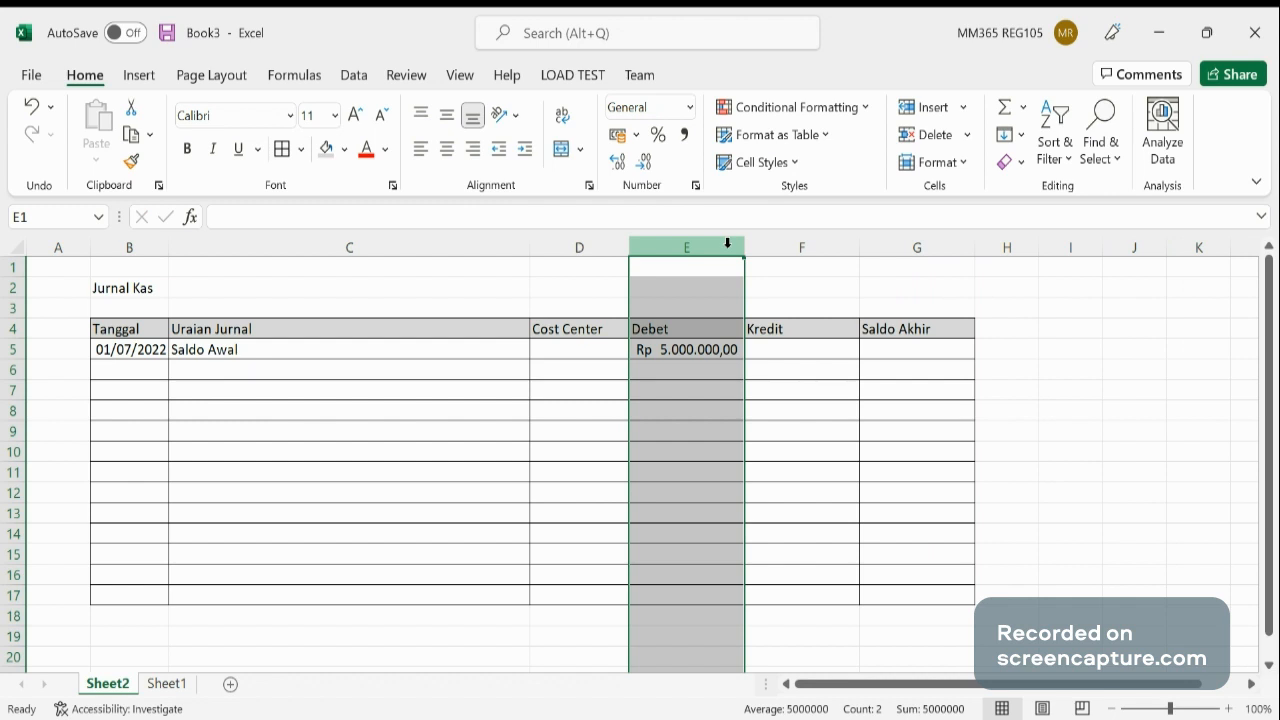
{"action": "left_click_drag", "start_coordinate": [727, 243], "coordinate": [960, 248]}
{"action": "left_click_drag", "start_coordinate": [727, 253], "coordinate": [883, 245]}
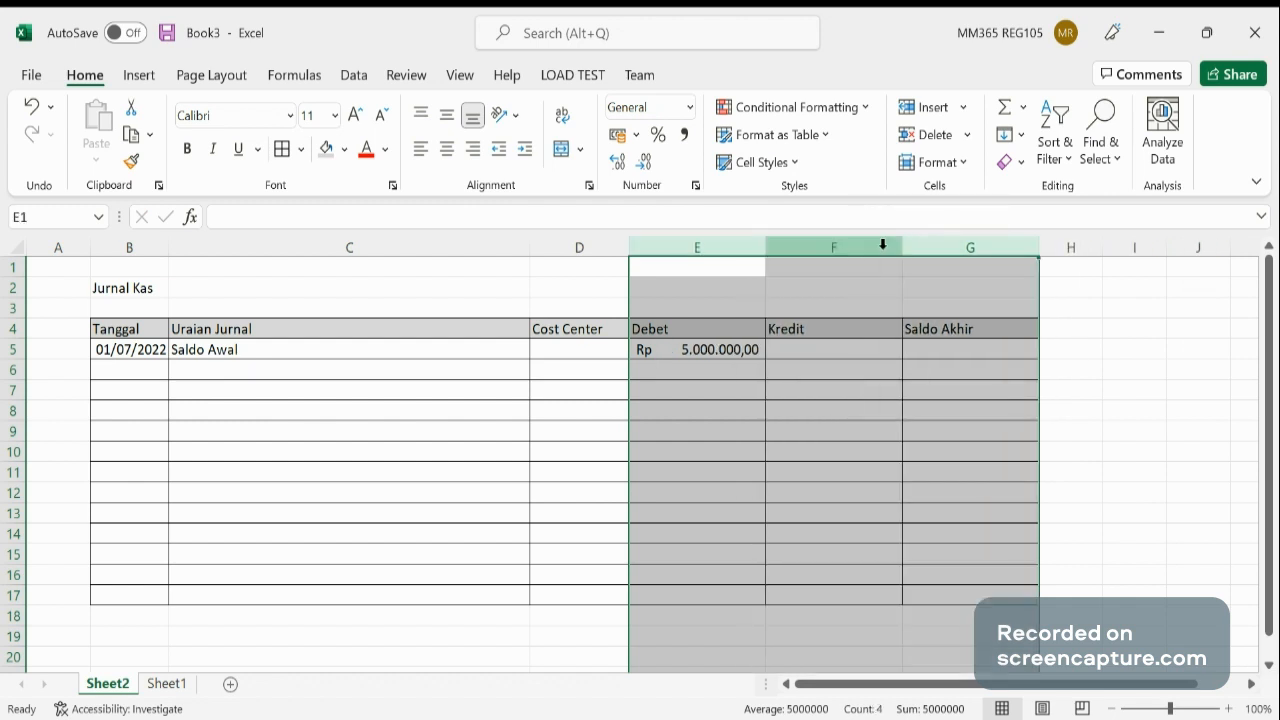
Step: Enter the formula +E5-F5 in cell G5 to calculate the ending balance as debit minus credit
{"action": "left_click", "coordinate": [811, 355]}
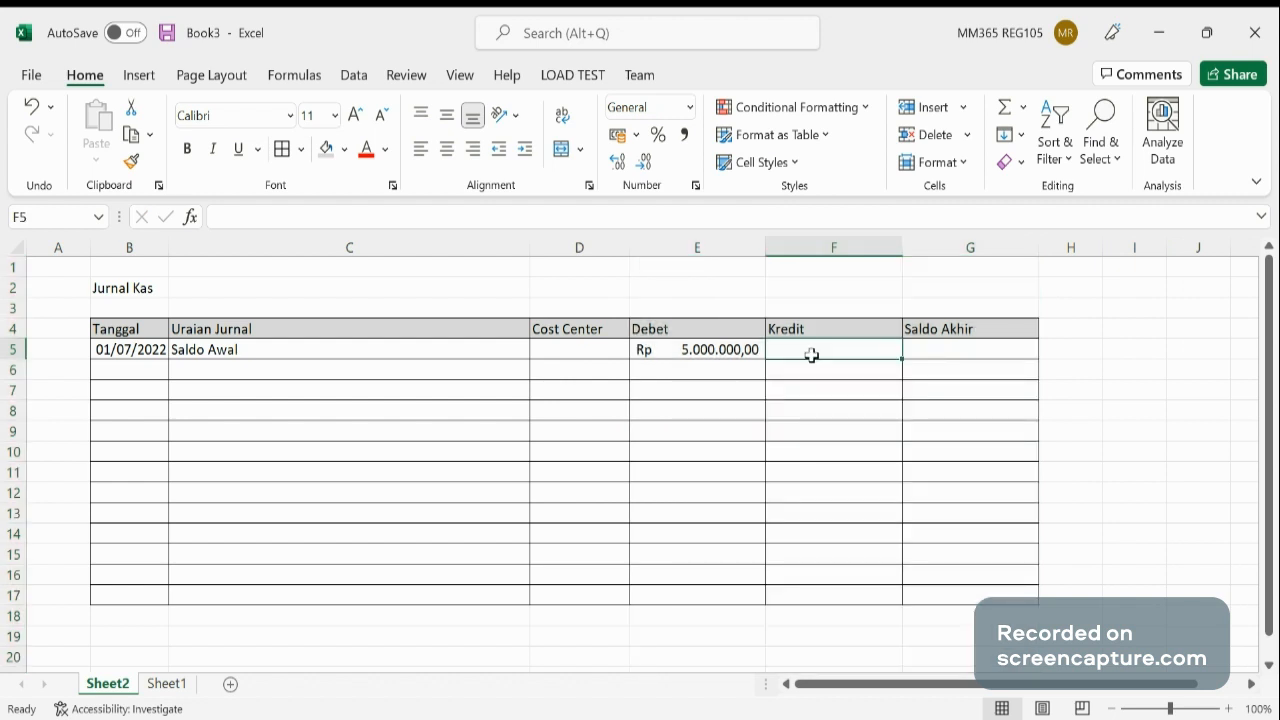
{"action": "key", "text": "Right"}
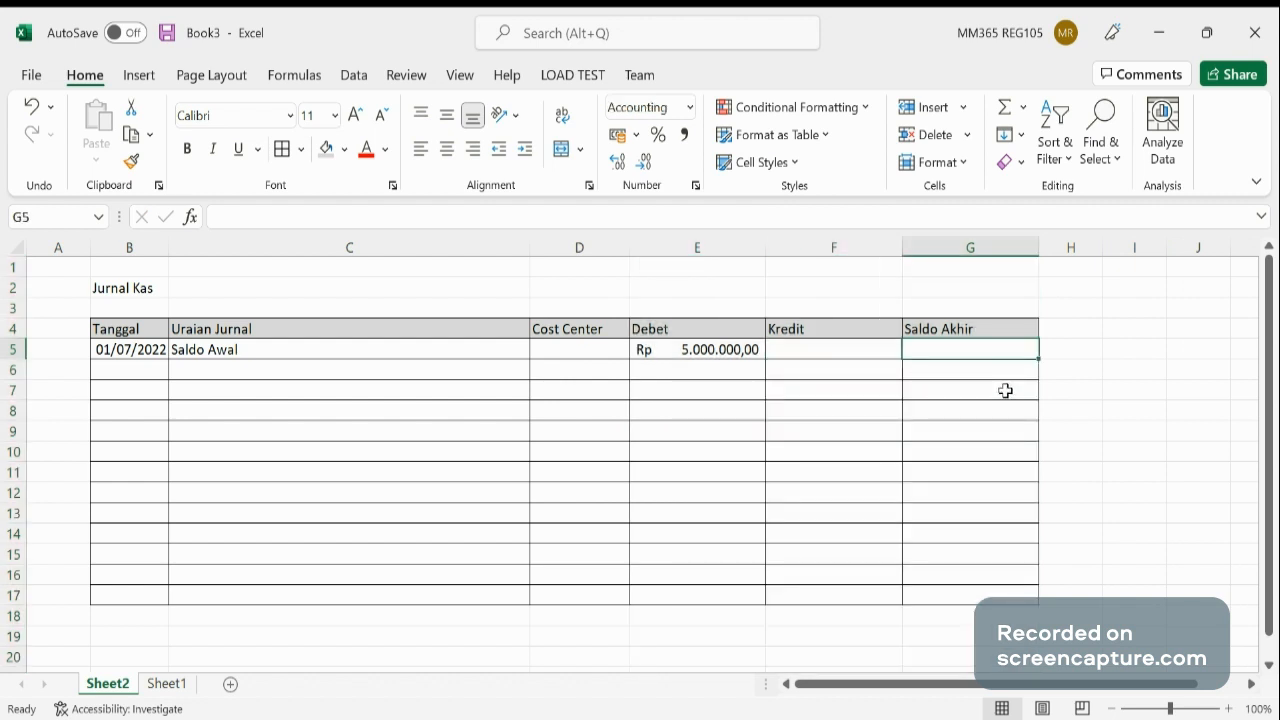
{"action": "type", "text": "="}
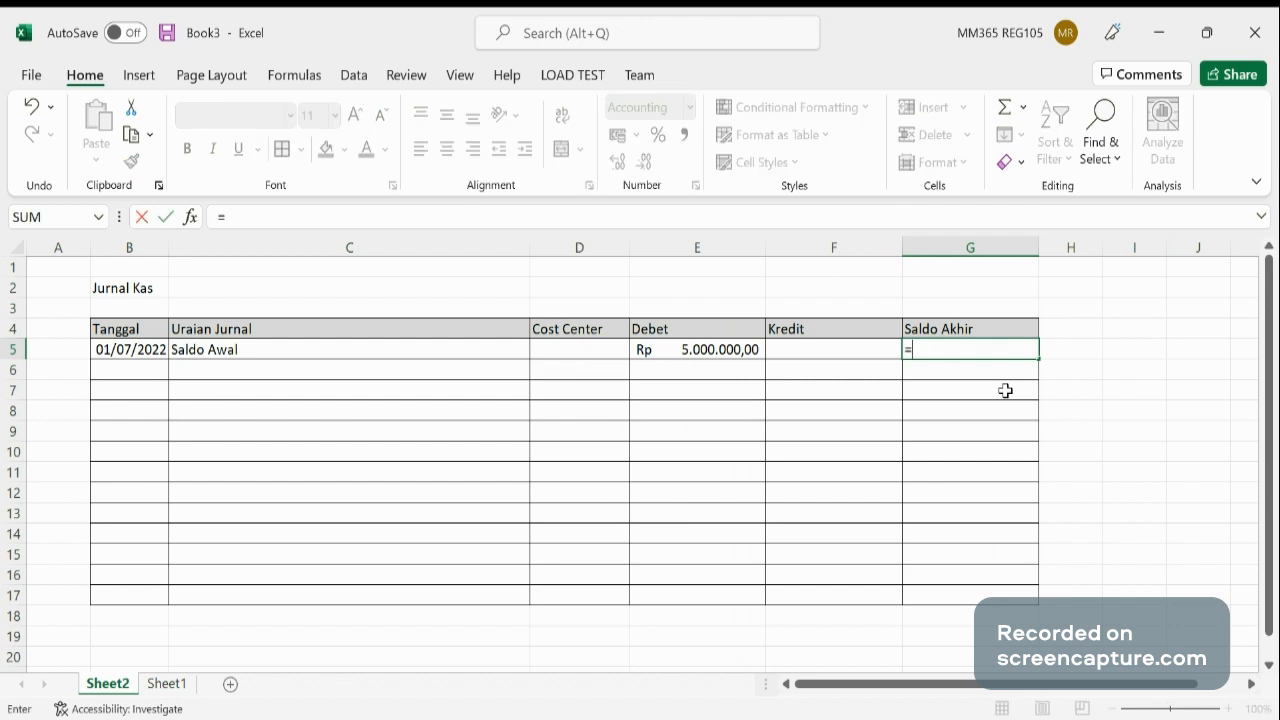
{"action": "key", "text": "BackSpace"}
{"action": "type", "text": "+"}
{"action": "key", "text": "Left"}
{"action": "key", "text": "Right"}
{"action": "key", "text": "Left"}
{"action": "key", "text": "Left"}
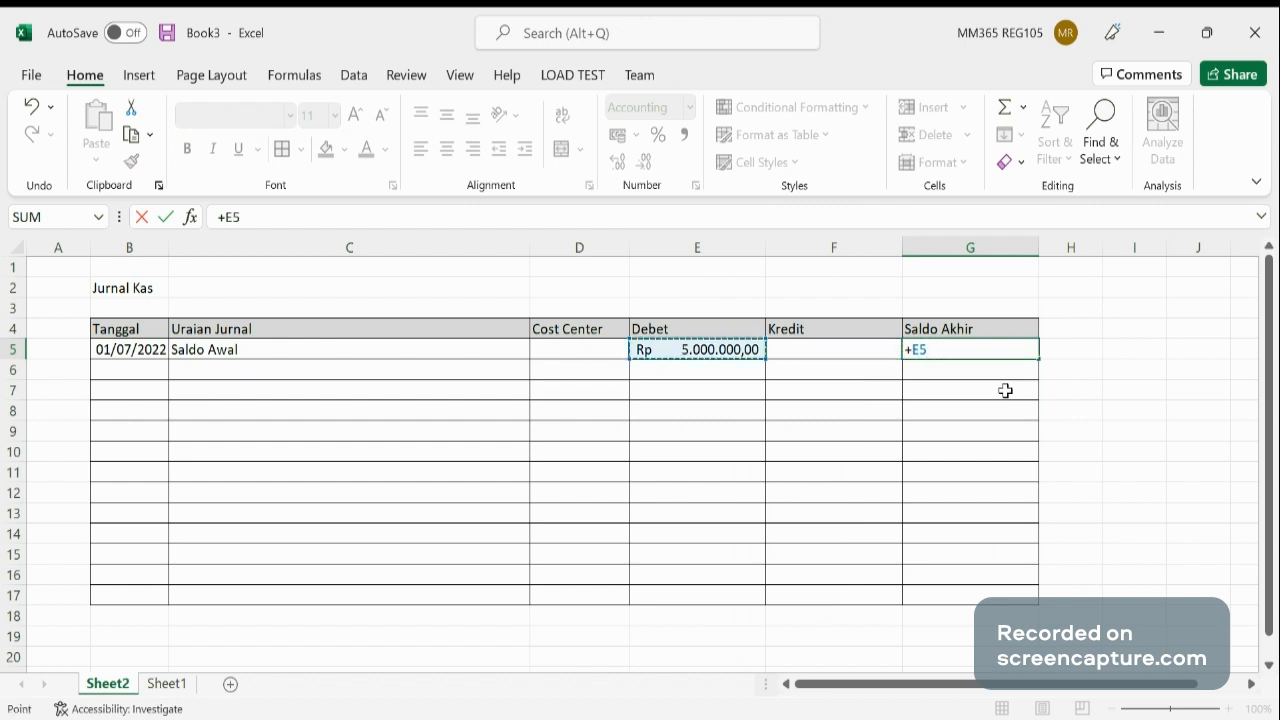
{"action": "type", "text": "-"}
{"action": "key", "text": "Left"}
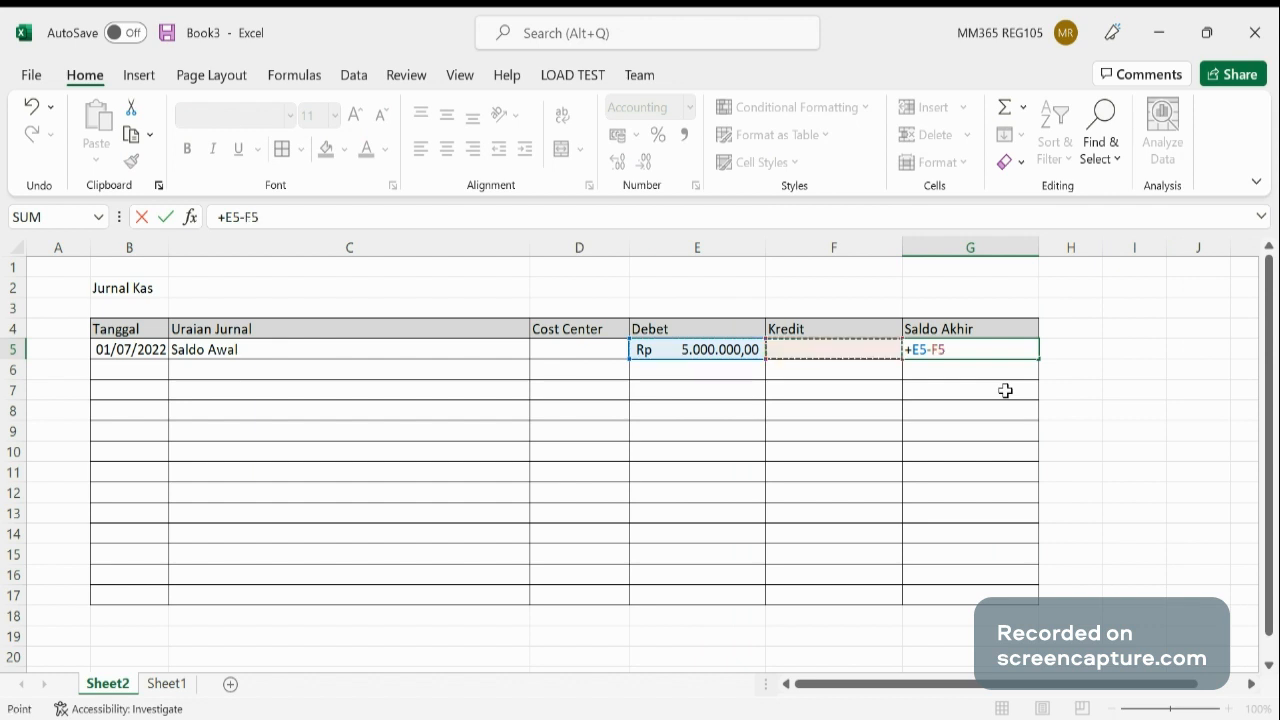
{"action": "key", "text": "Return"}
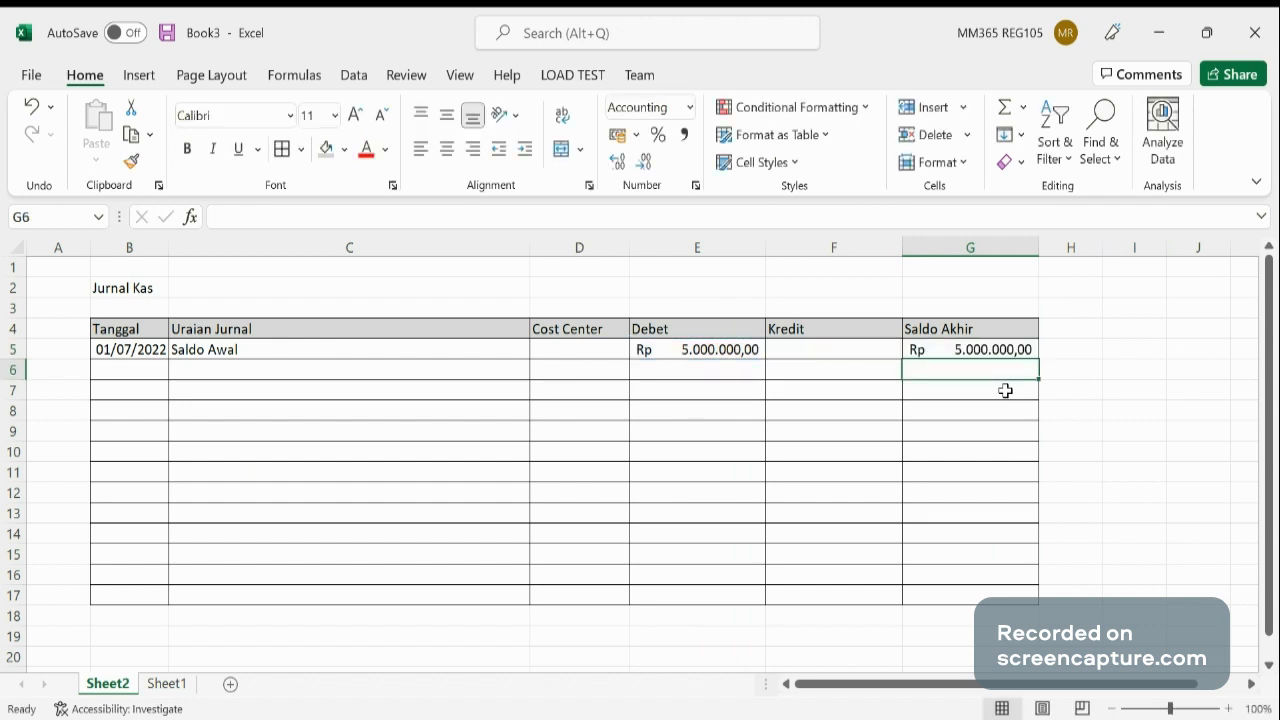
{"action": "left_click", "coordinate": [970, 347]}
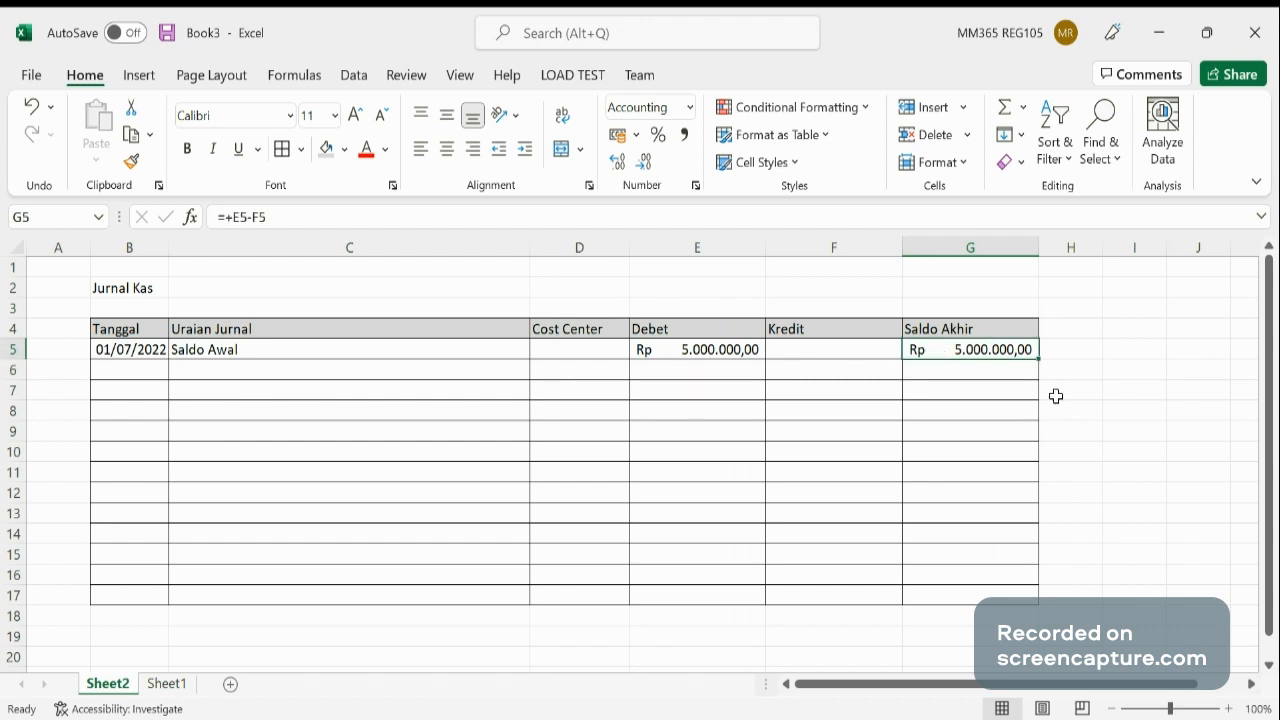
Step: Enter the date 02/07/22 in cell B6 and the description "Pembelian ATK / Alat tulis" in cell C6
{"action": "left_click", "coordinate": [990, 370]}
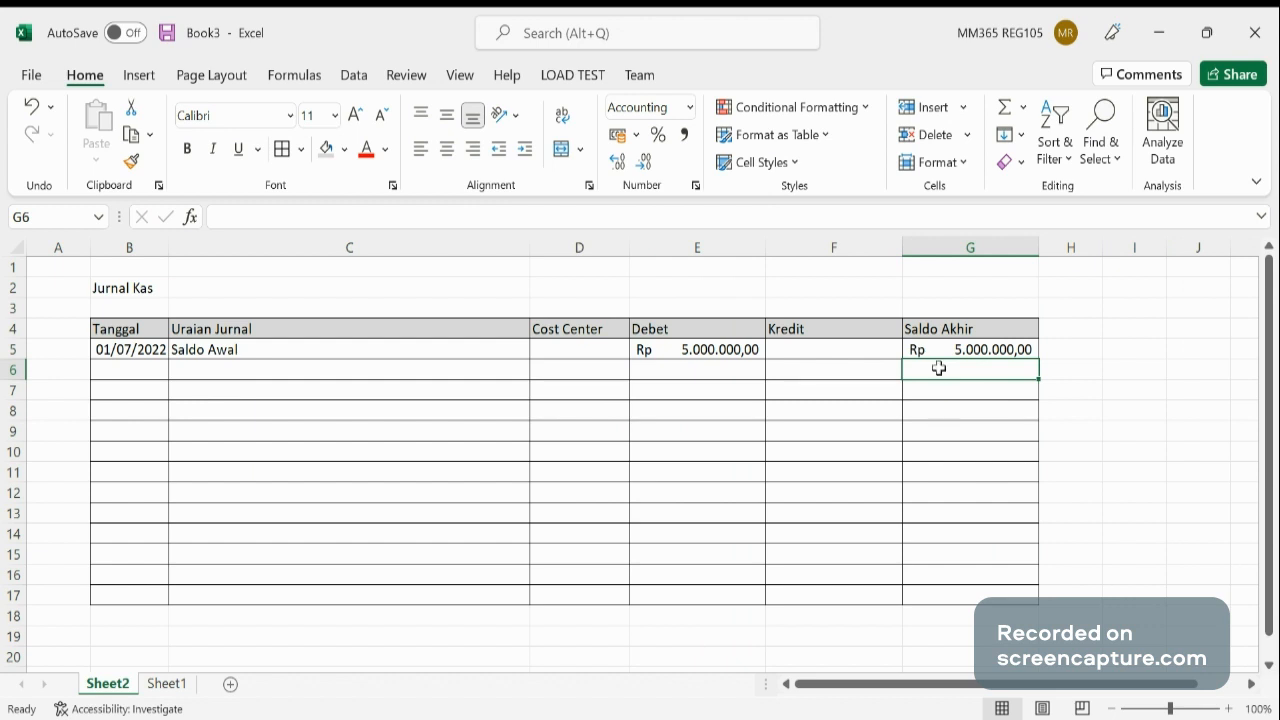
{"action": "left_click", "coordinate": [165, 370]}
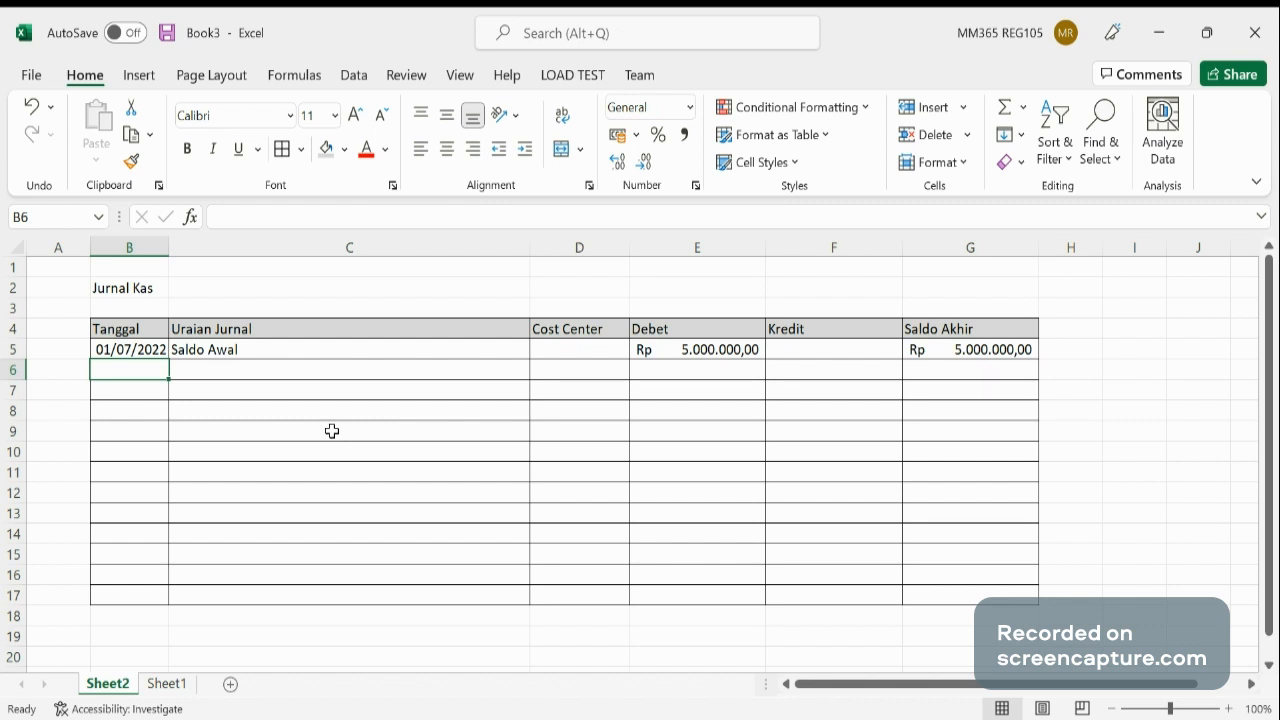
{"action": "type", "text": "02/07"}
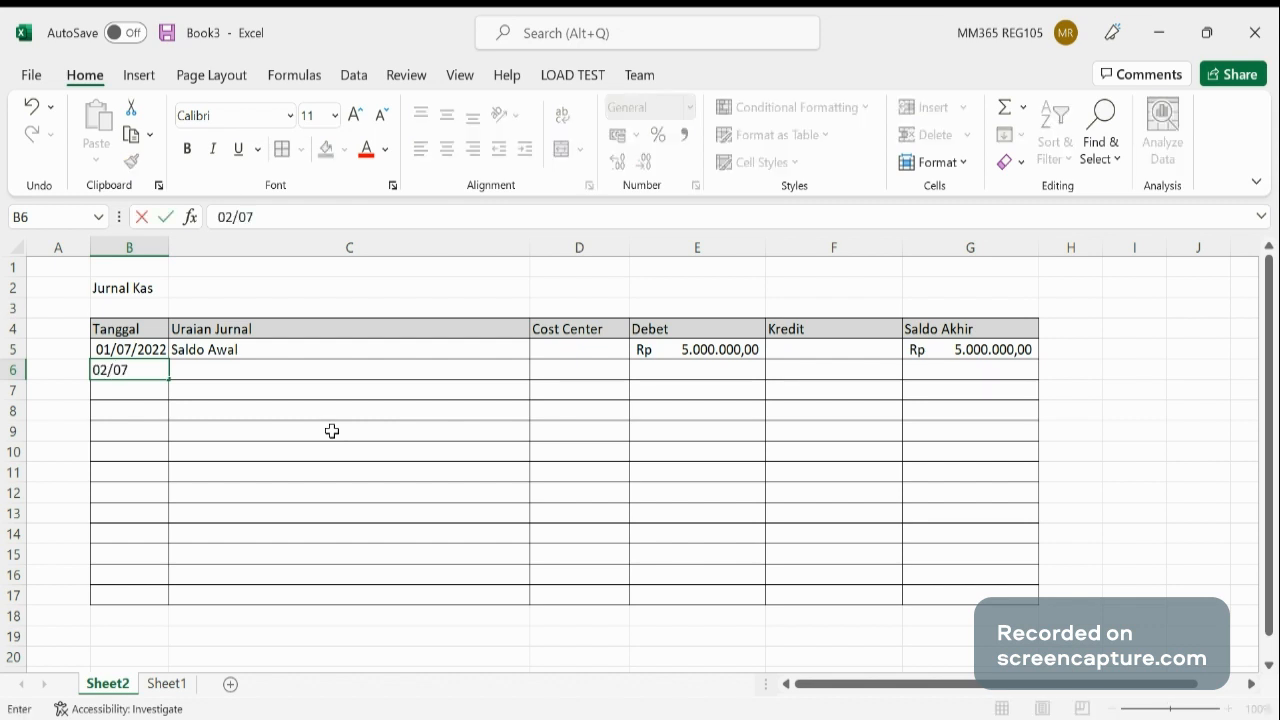
{"action": "type", "text": "/22"}
{"action": "key", "text": "Tab"}
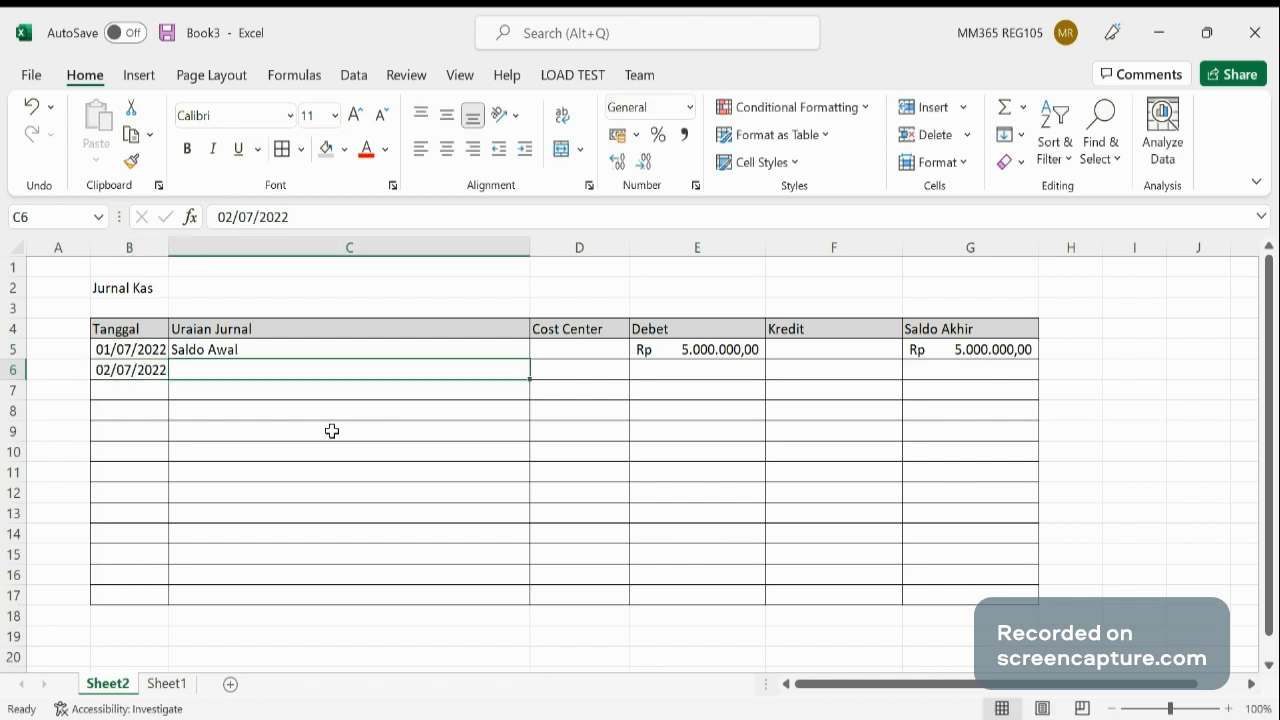
{"action": "type", "text": "Pem"}
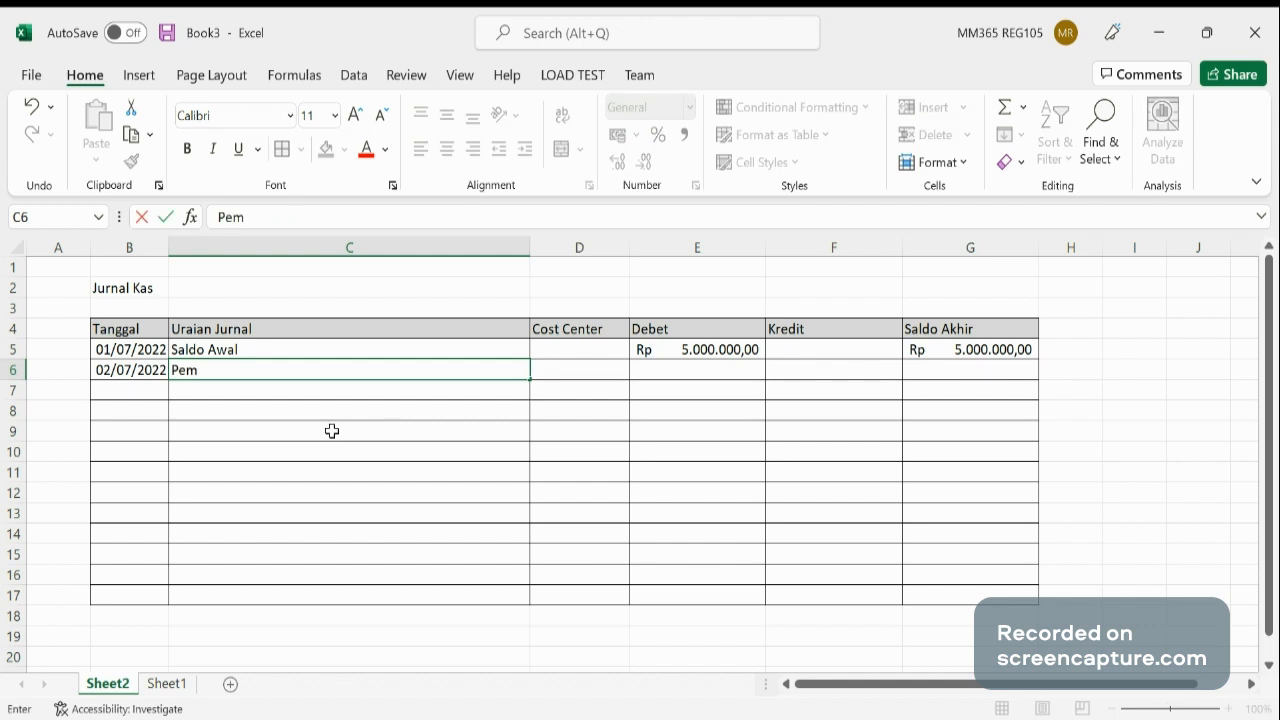
{"action": "type", "text": "belian ATK"}
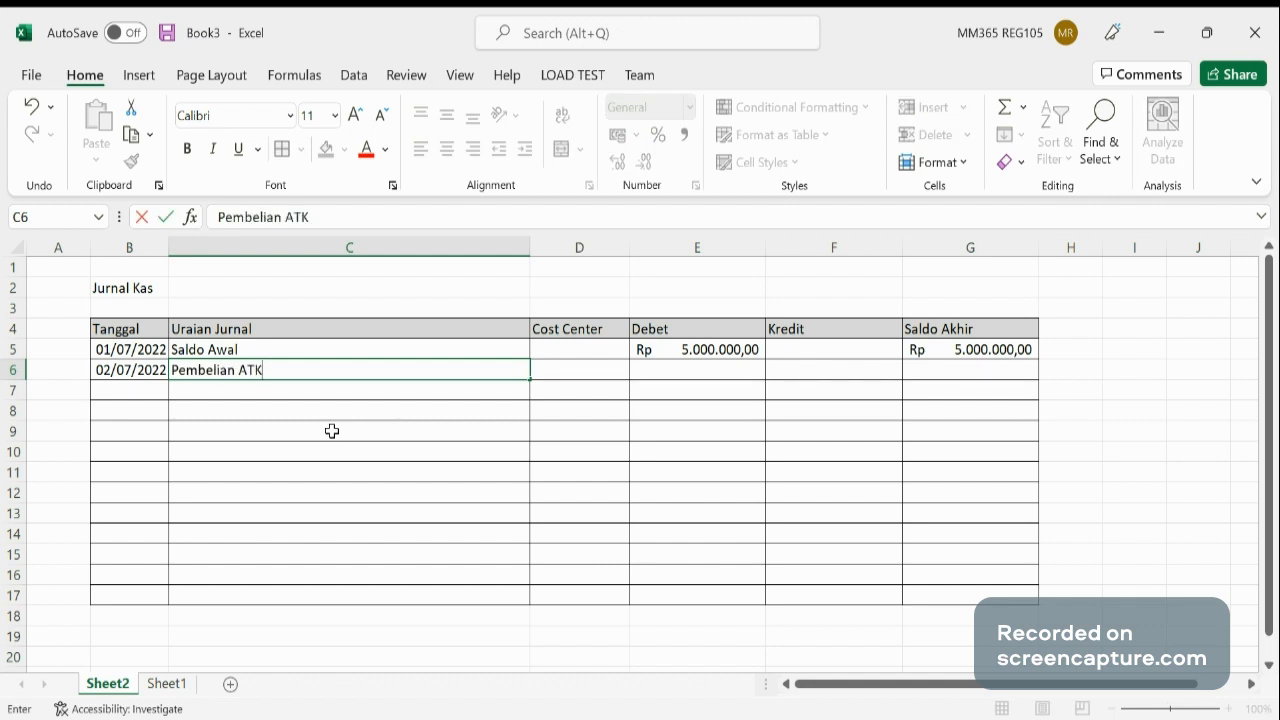
{"action": "type", "text": " / Alat tulis"}
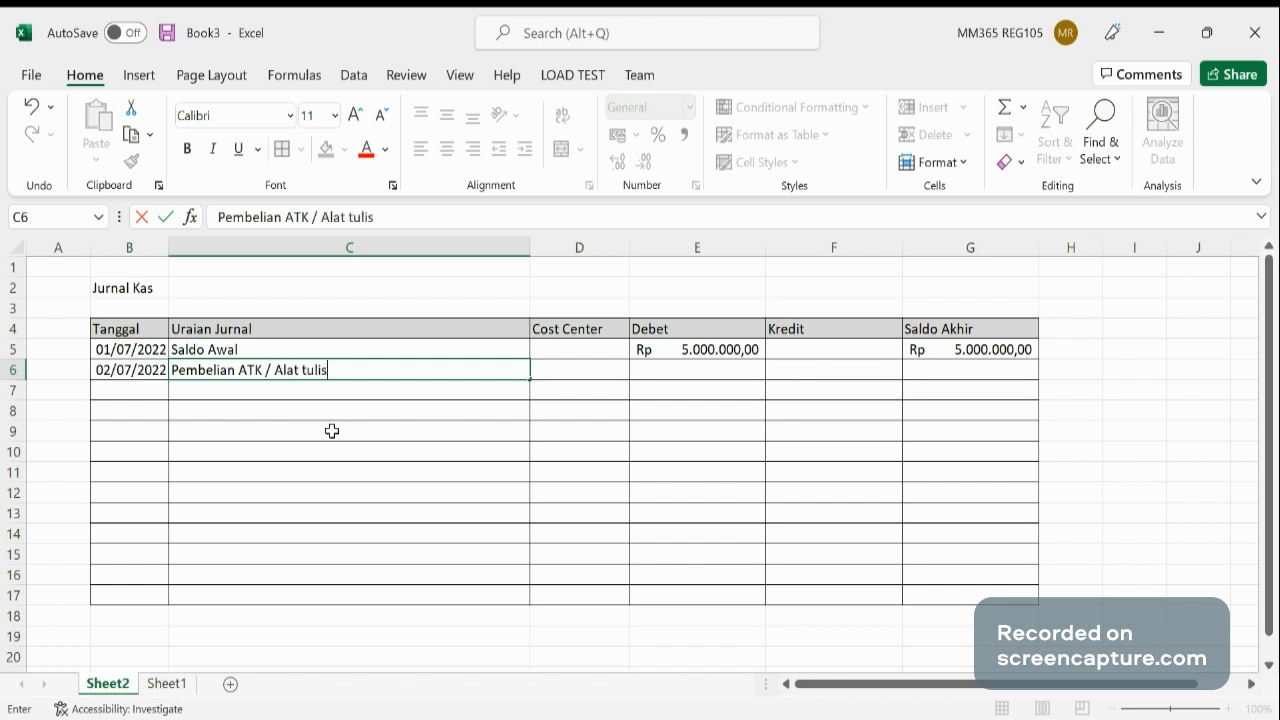
{"action": "key", "text": "Return"}
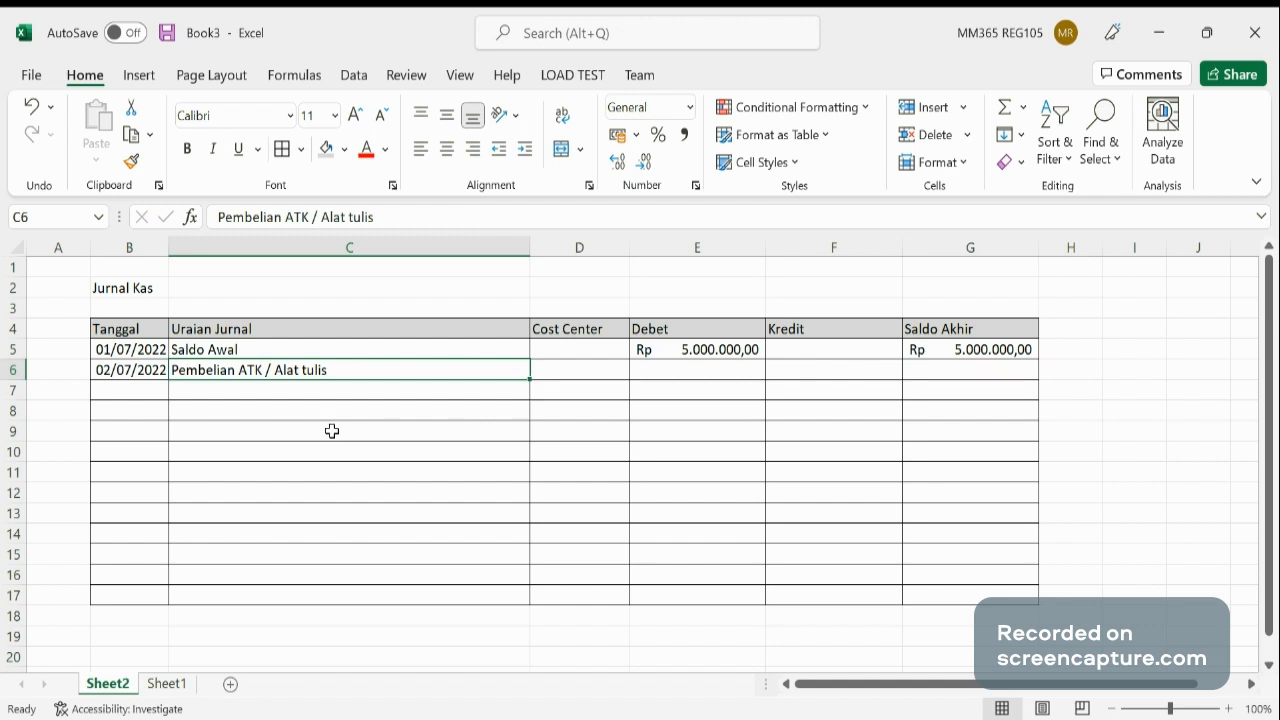
Step: Shorten the description in cell C6 to "Pembelian ATK" by removing the "/ Alat tulis" part
{"action": "double_click", "coordinate": [360, 217]}
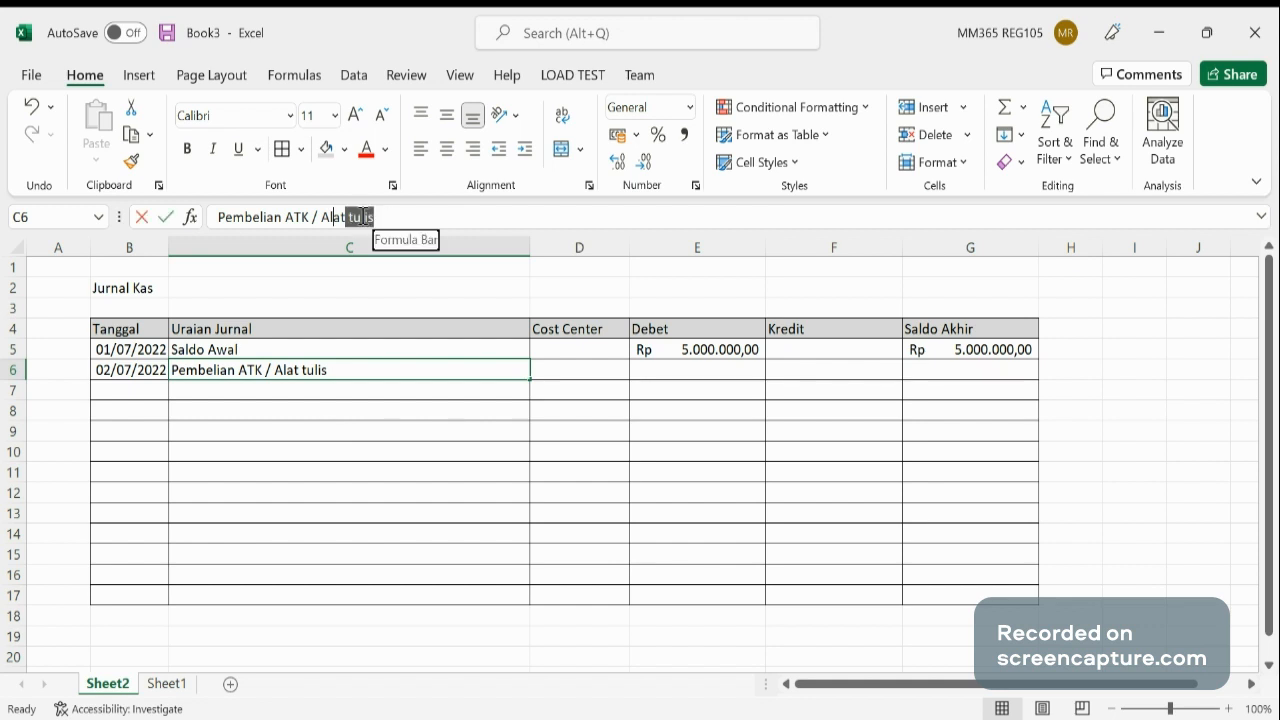
{"action": "left_click_drag", "start_coordinate": [360, 217], "coordinate": [311, 217]}
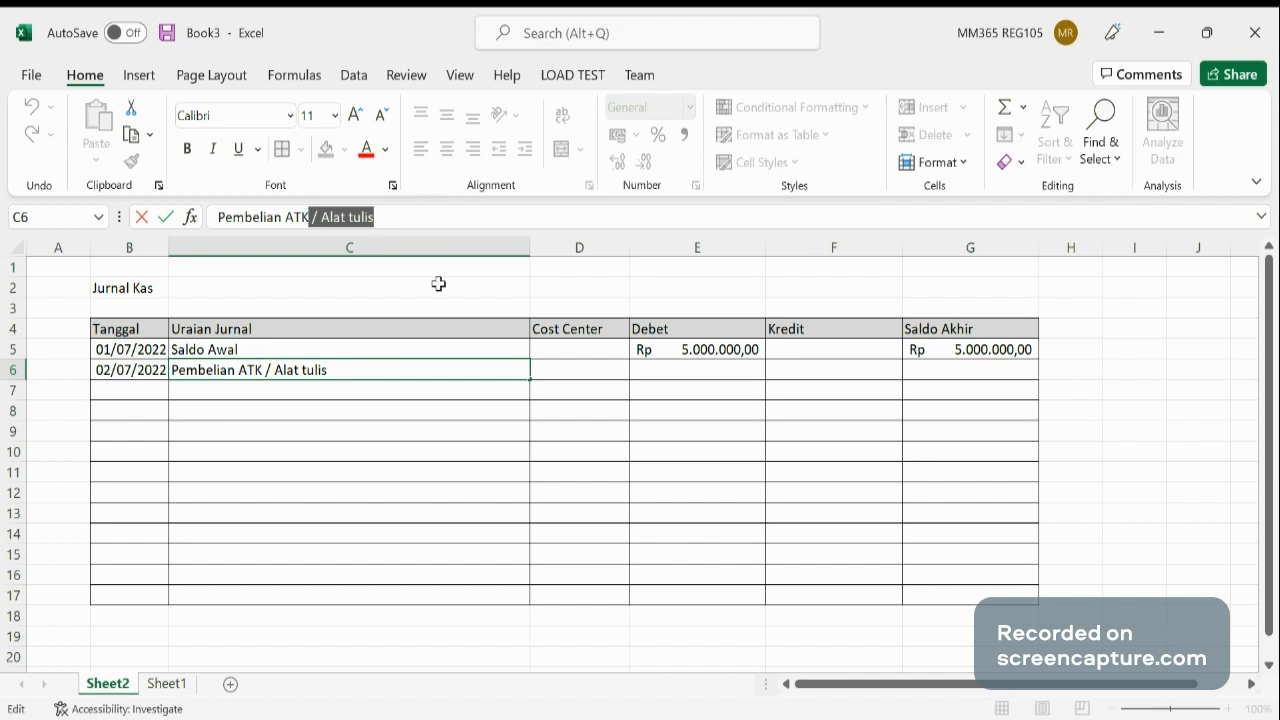
{"action": "key", "text": "BackSpace"}
{"action": "left_click", "coordinate": [566, 372]}
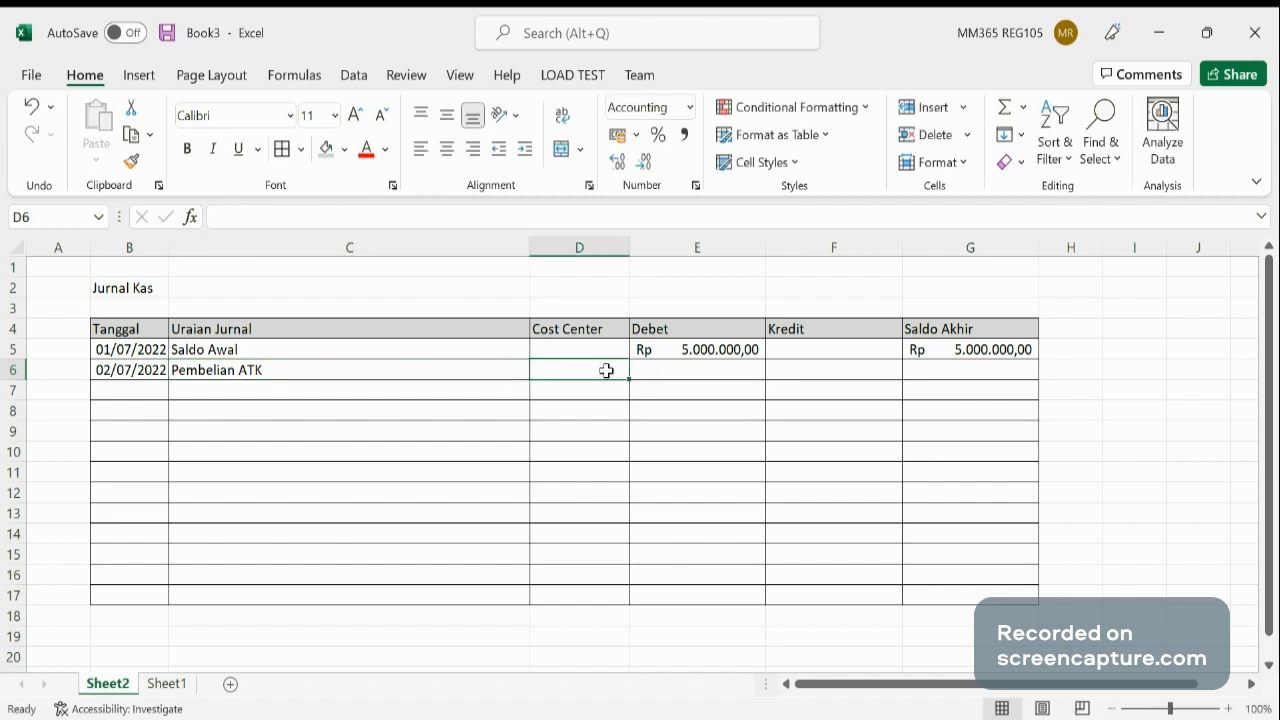
Step: Enter 150000 in cell F6 under Kredit as the amount of the Pembelian ATK entry
{"action": "left_click", "coordinate": [712, 373]}
{"action": "left_click", "coordinate": [783, 377]}
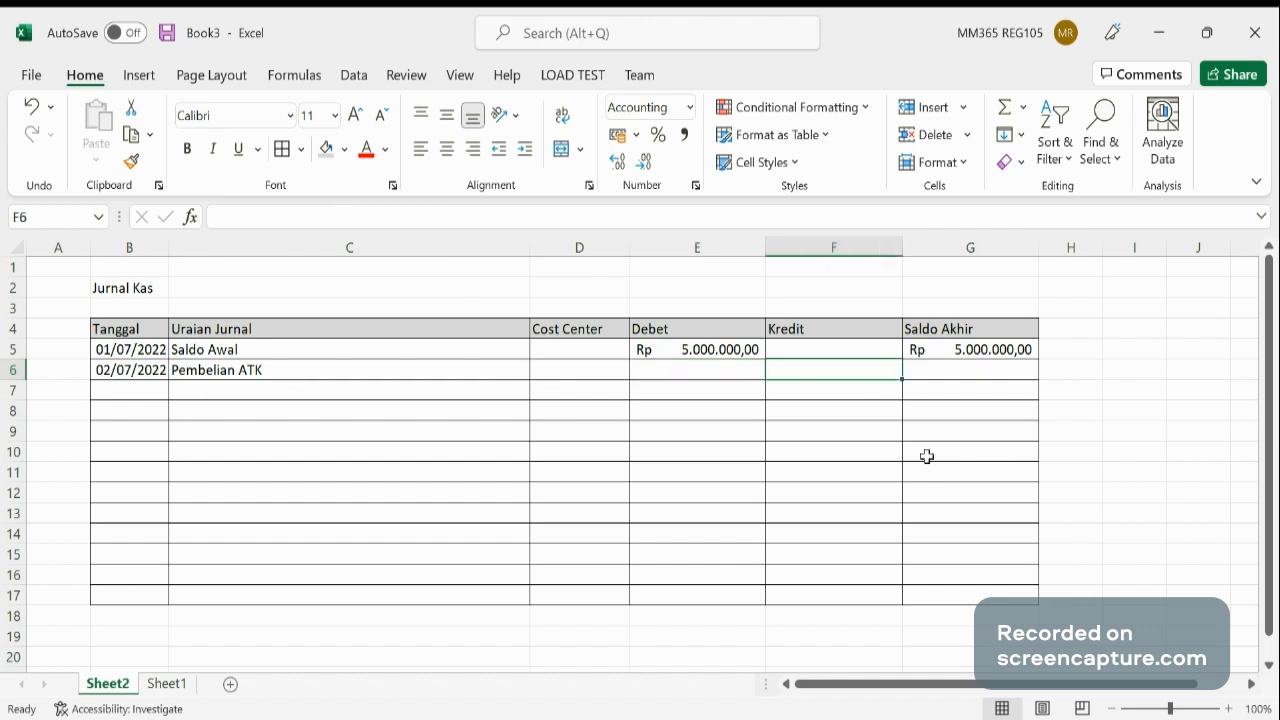
{"action": "type", "text": "1"}
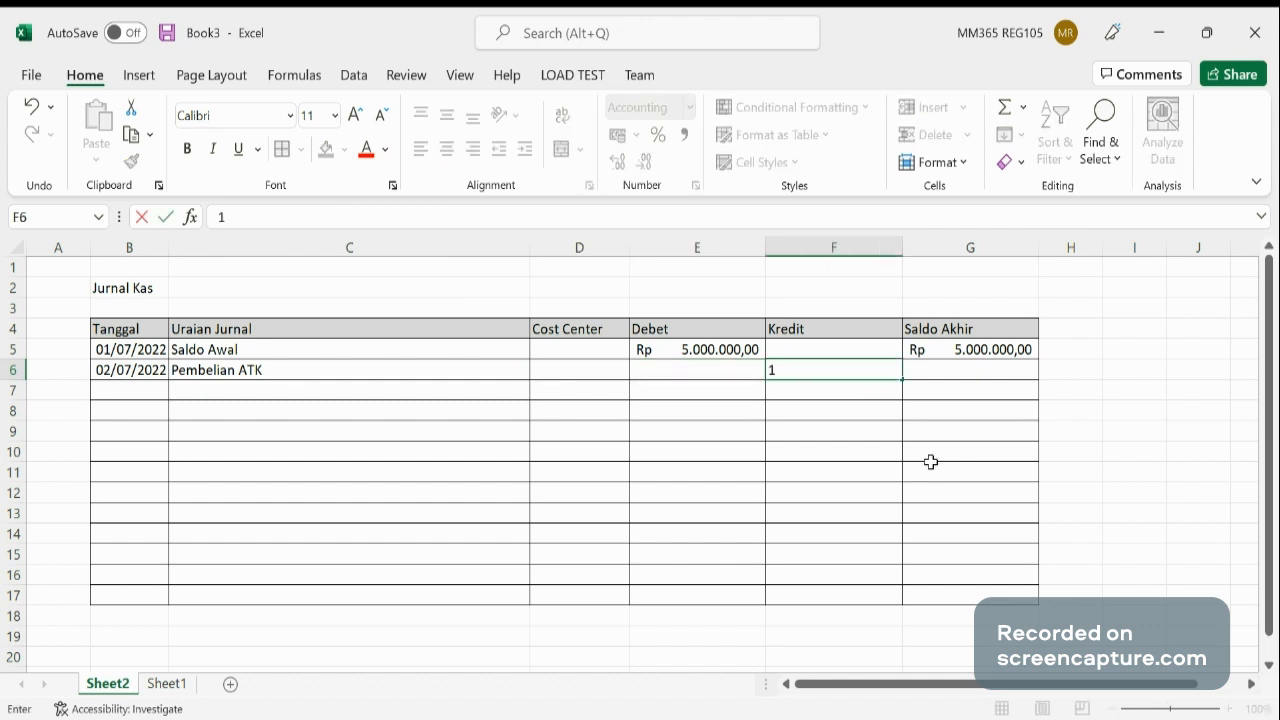
{"action": "type", "text": "50000"}
{"action": "key", "text": "Tab"}
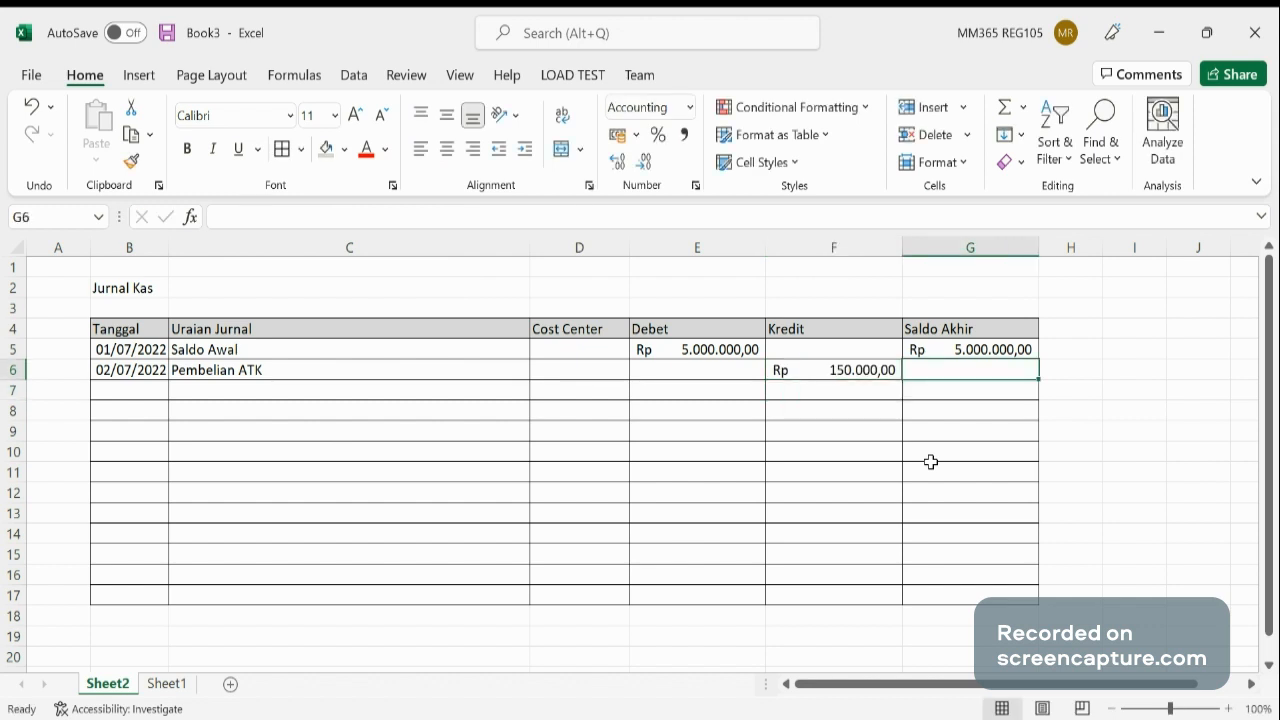
Step: Enter the formula =G5+E6-F6 in cell G6 to calculate the running balance from the previous balance, debit and credit
{"action": "key", "text": "Left"}
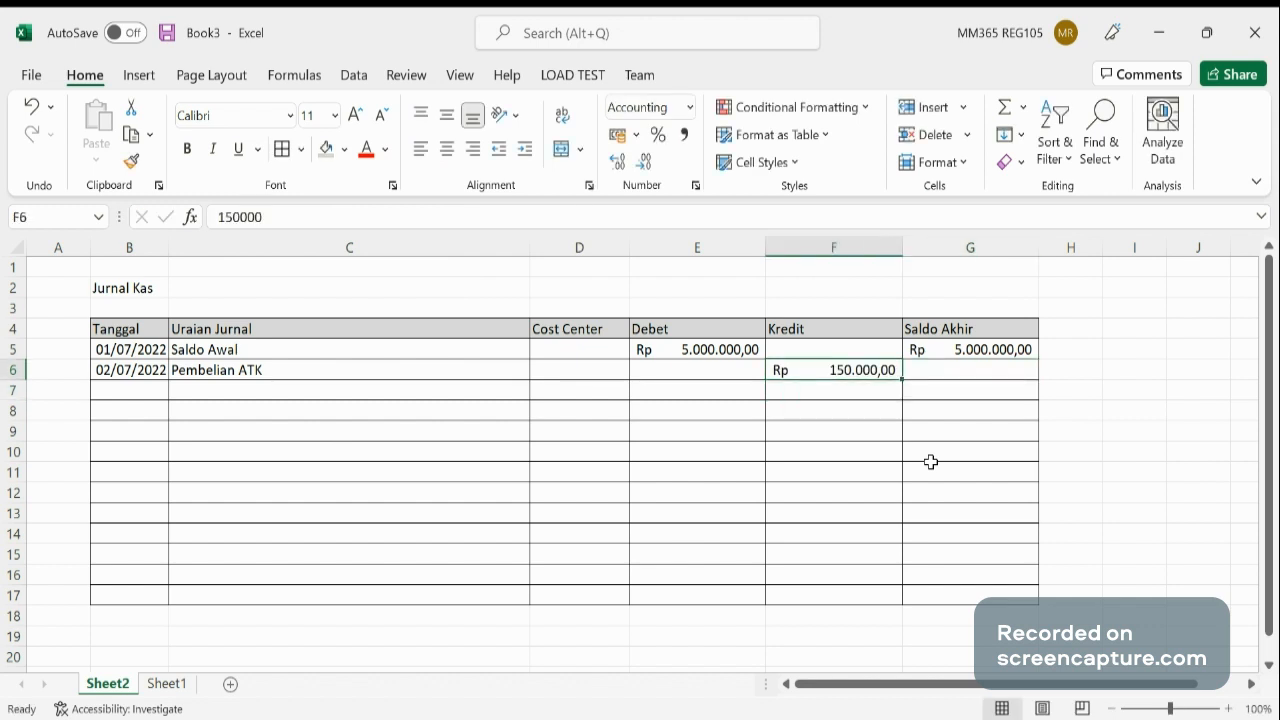
{"action": "key", "text": "Right"}
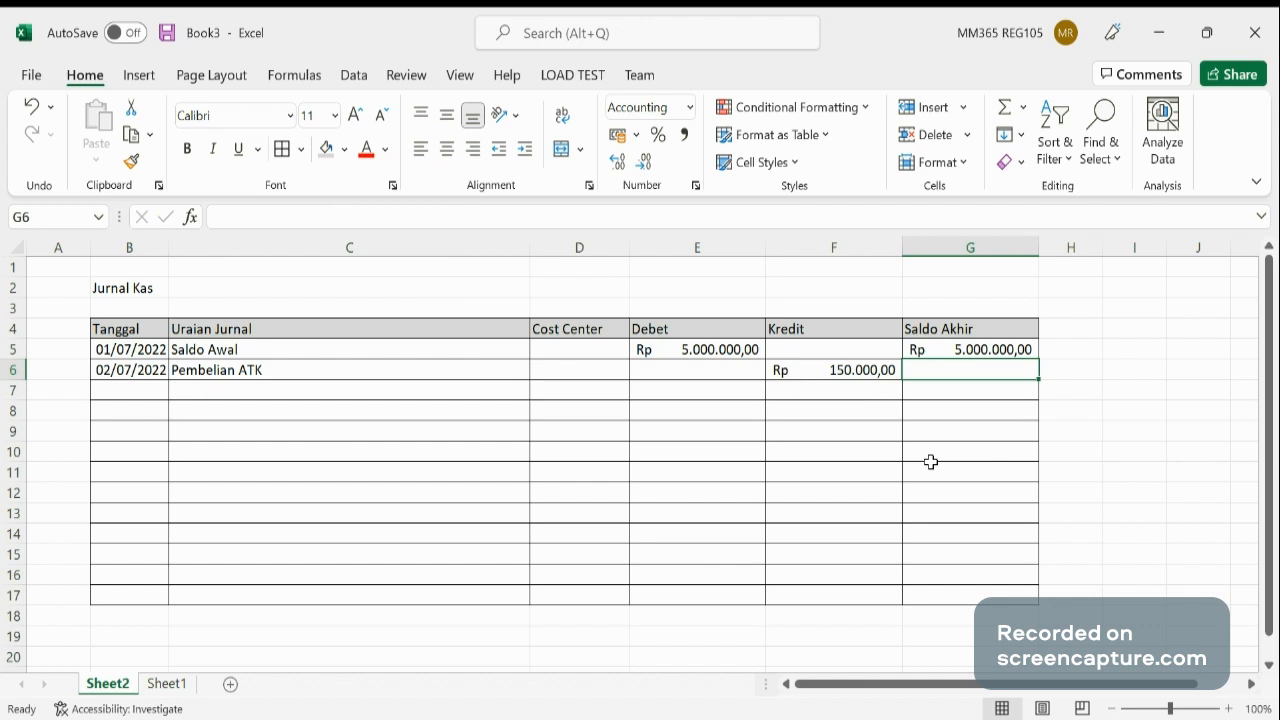
{"action": "type", "text": "="}
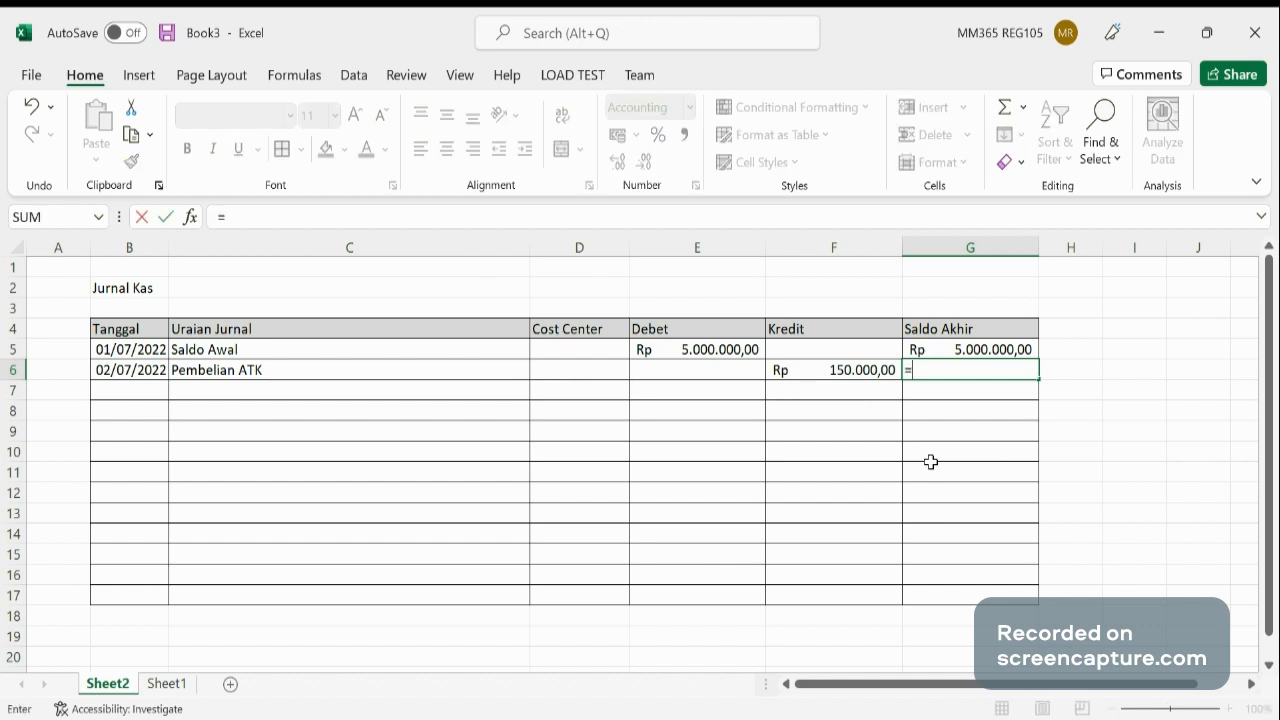
{"action": "key", "text": "Up"}
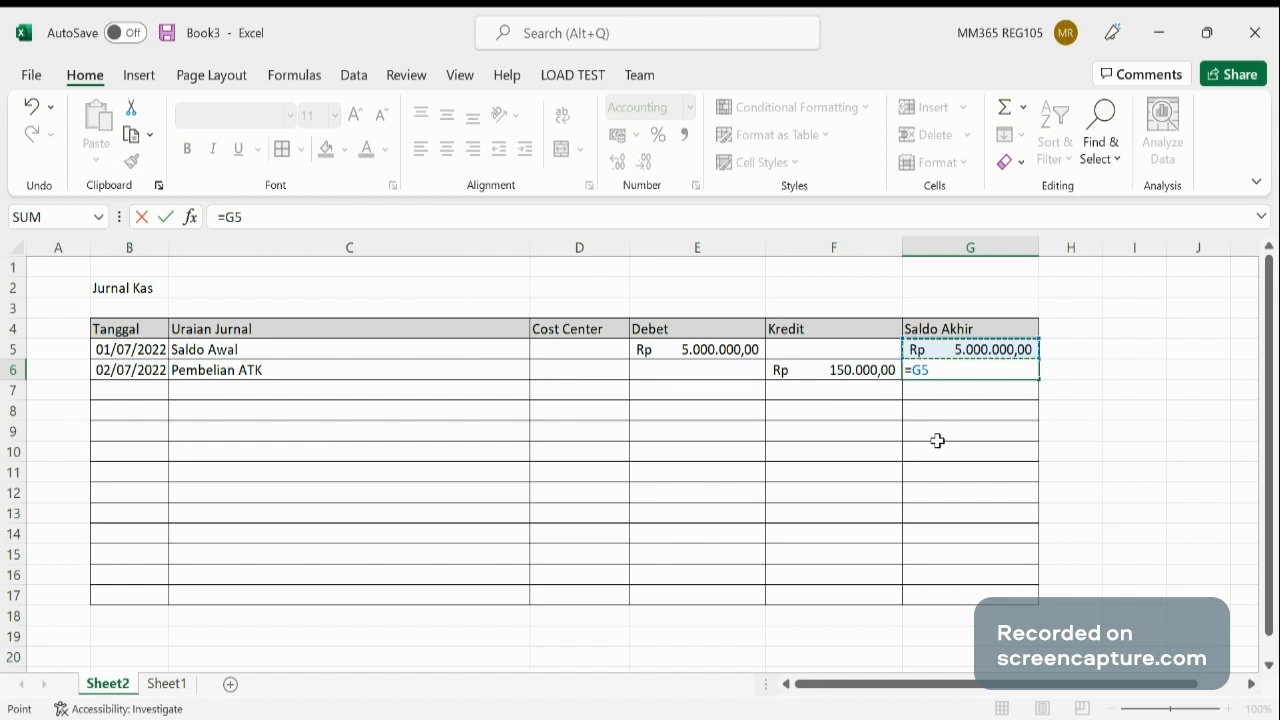
{"action": "type", "text": "+"}
{"action": "key", "text": "Left"}
{"action": "key", "text": "Left"}
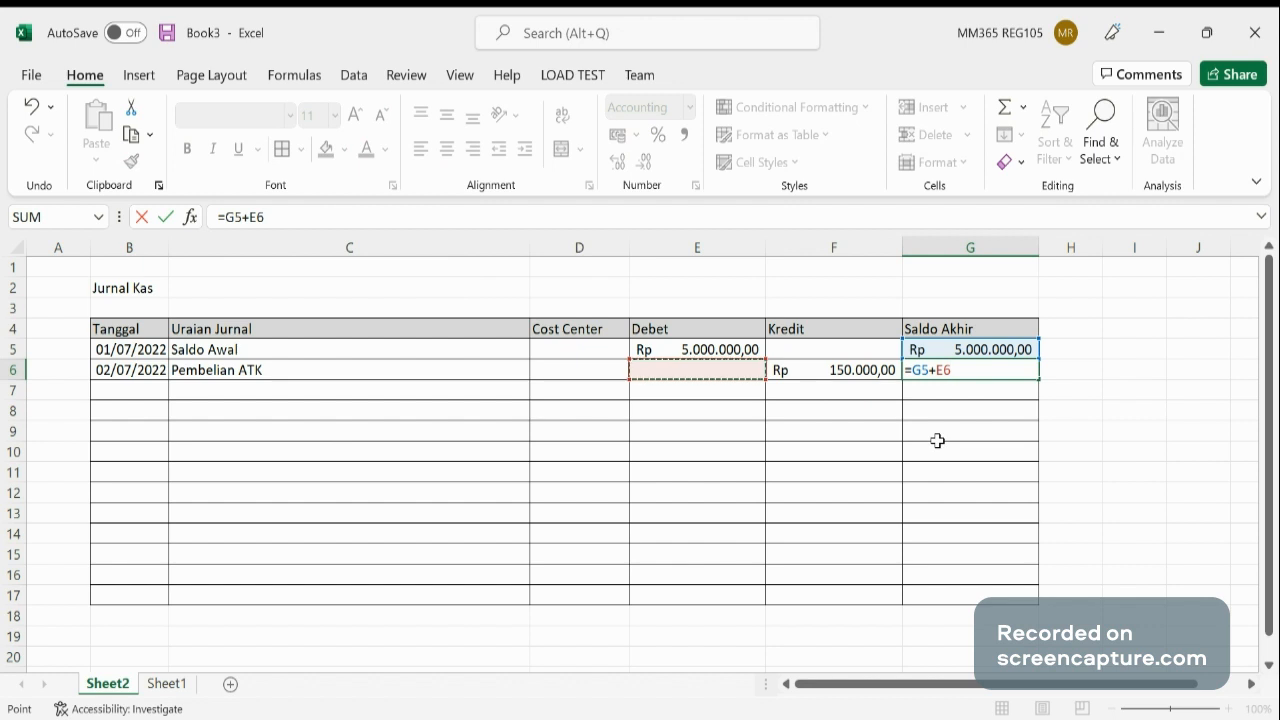
{"action": "type", "text": "-"}
{"action": "key", "text": "Right"}
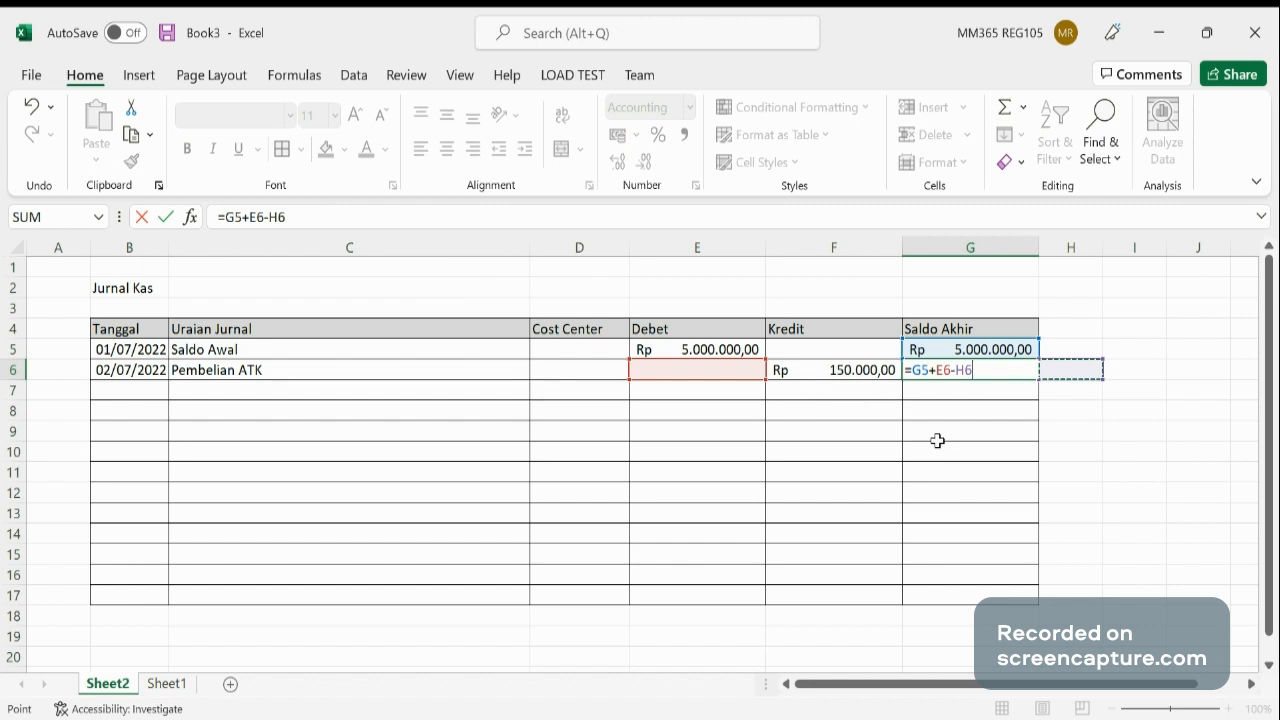
{"action": "key", "text": "Left"}
{"action": "key", "text": "Left"}
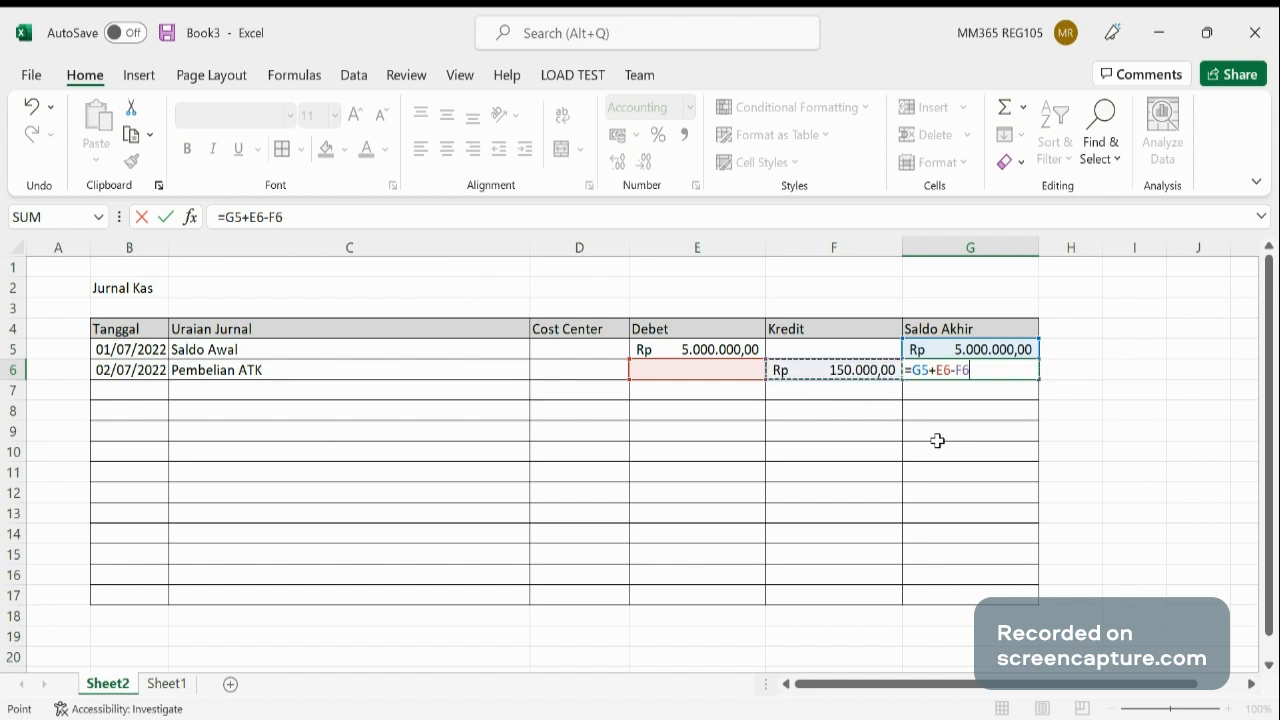
{"action": "key", "text": "Return"}
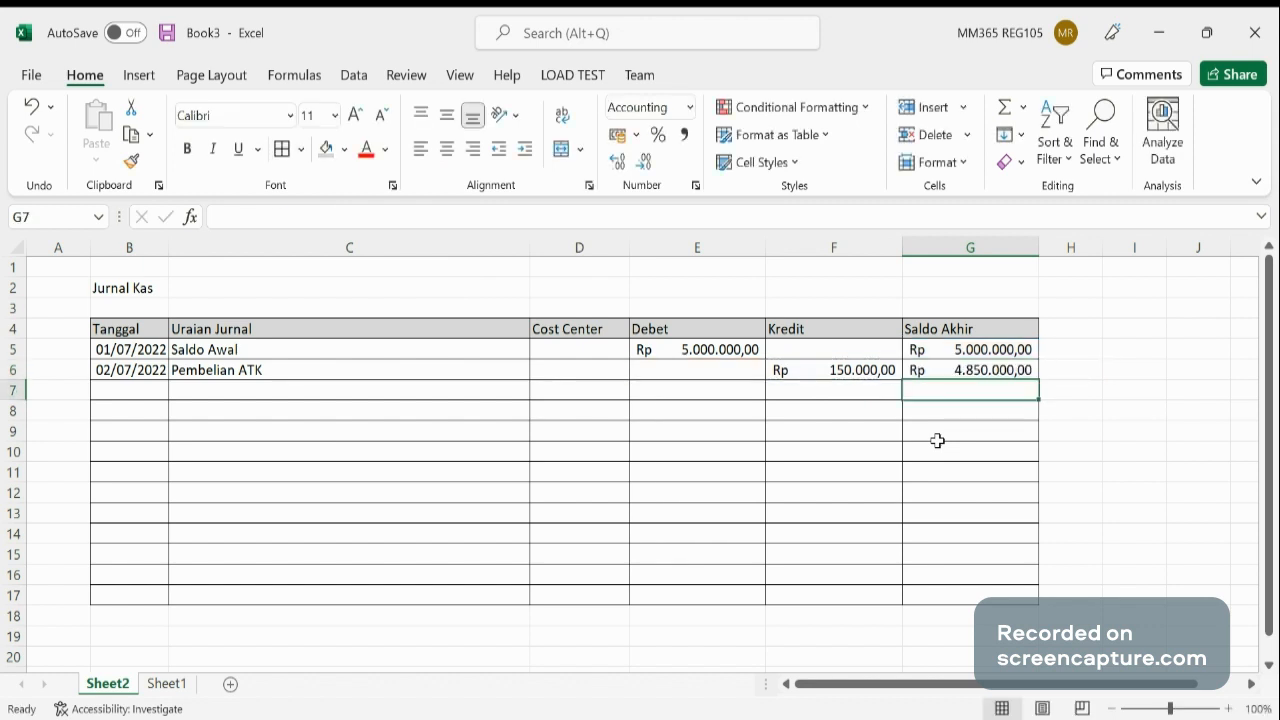
Step: Fill the running balance formula from cell G6 down through G16
{"action": "left_click", "coordinate": [977, 375]}
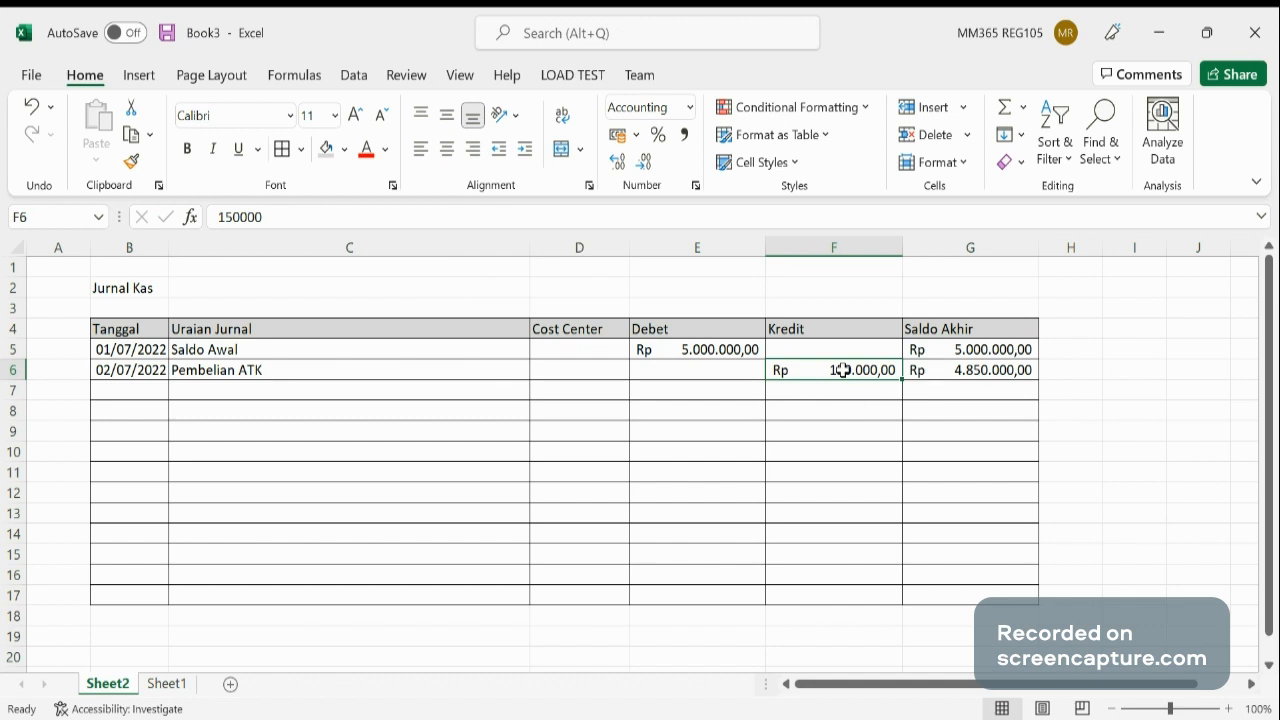
{"action": "left_click", "coordinate": [727, 369]}
{"action": "left_click", "coordinate": [963, 372]}
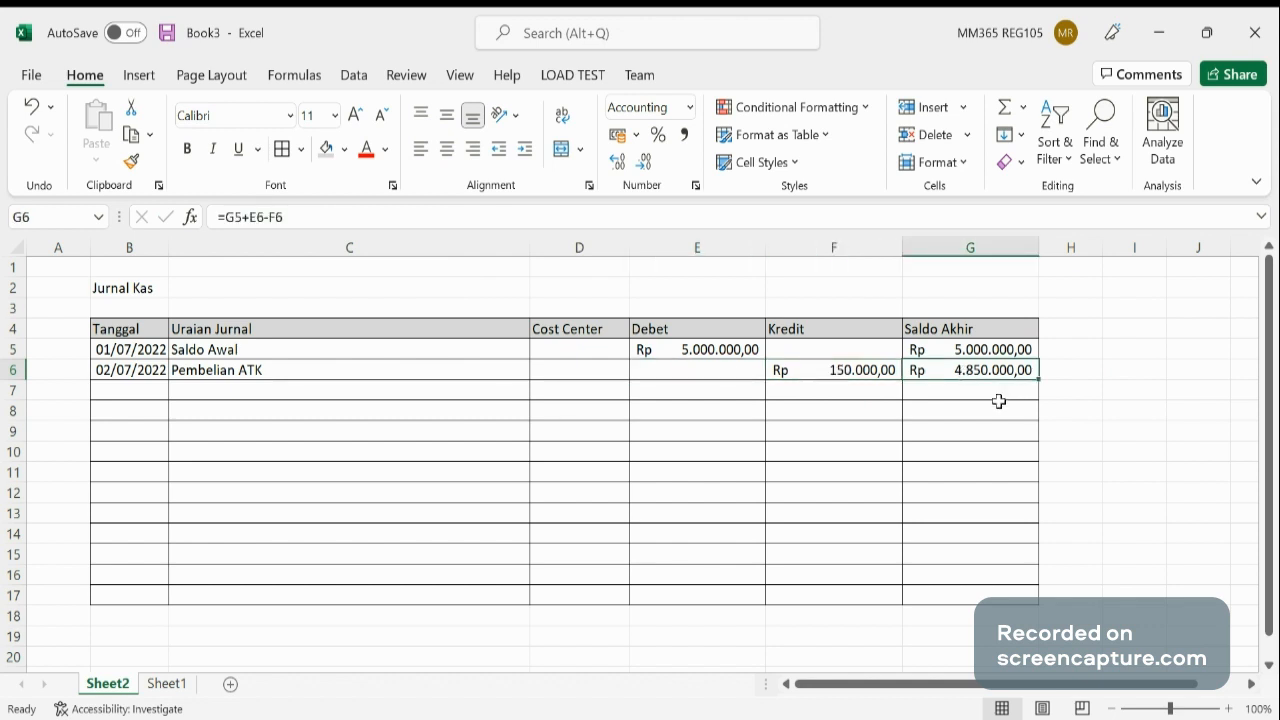
{"action": "left_click_drag", "start_coordinate": [1039, 379], "coordinate": [1044, 580]}
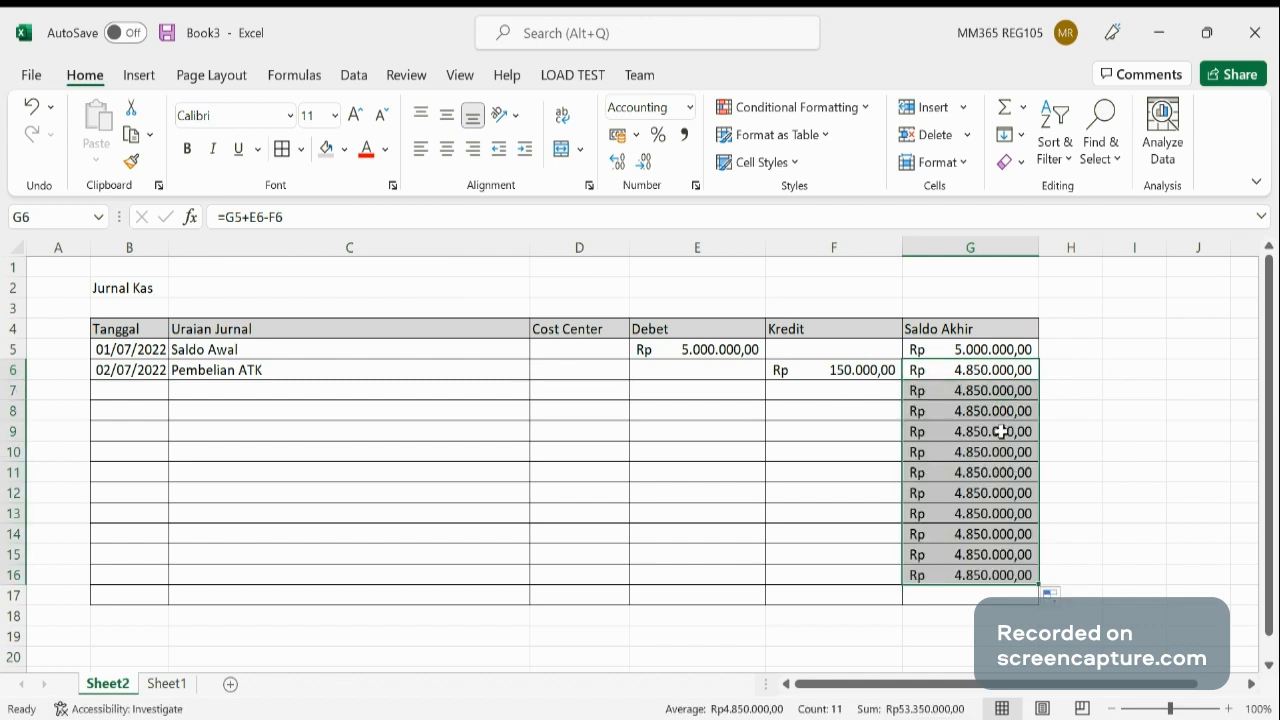
Step: Compare the balance formulas in G6 and G7 and check the date, debit and credit cells of row 7
{"action": "left_click", "coordinate": [985, 391]}
{"action": "left_click", "coordinate": [975, 374]}
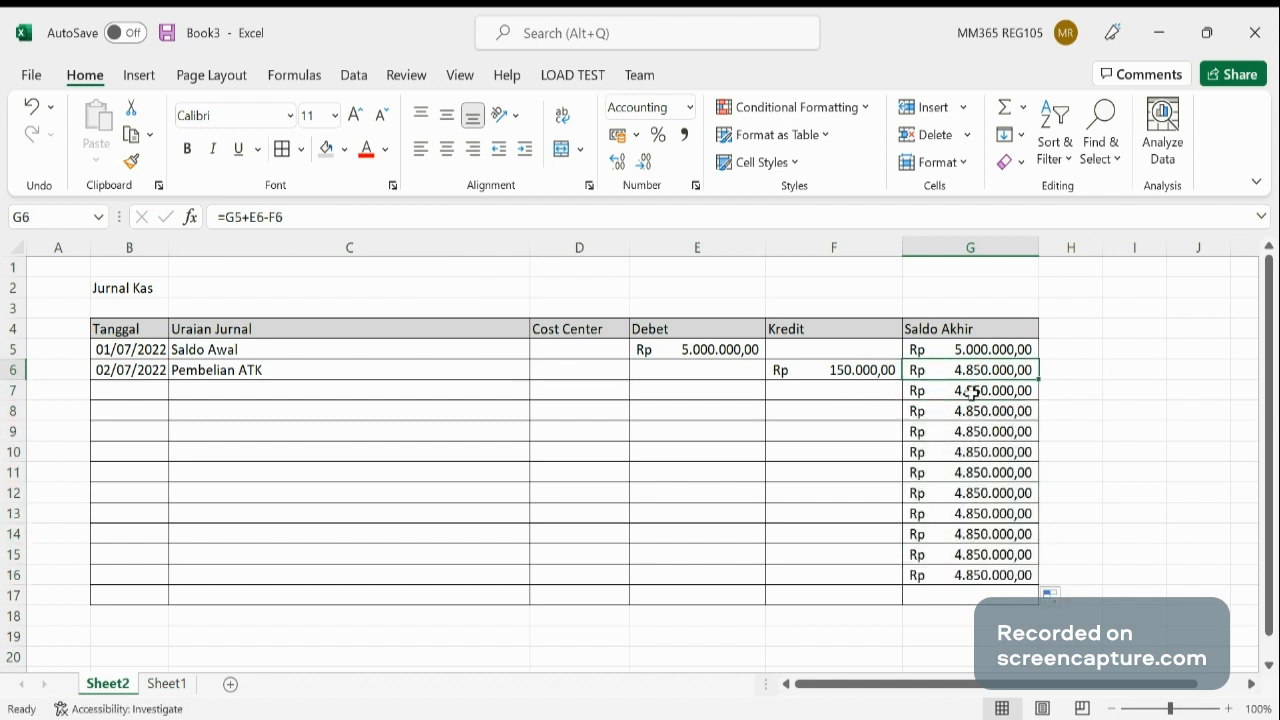
{"action": "left_click", "coordinate": [975, 390]}
{"action": "left_click", "coordinate": [972, 371]}
{"action": "left_click", "coordinate": [968, 393]}
{"action": "left_click", "coordinate": [836, 390]}
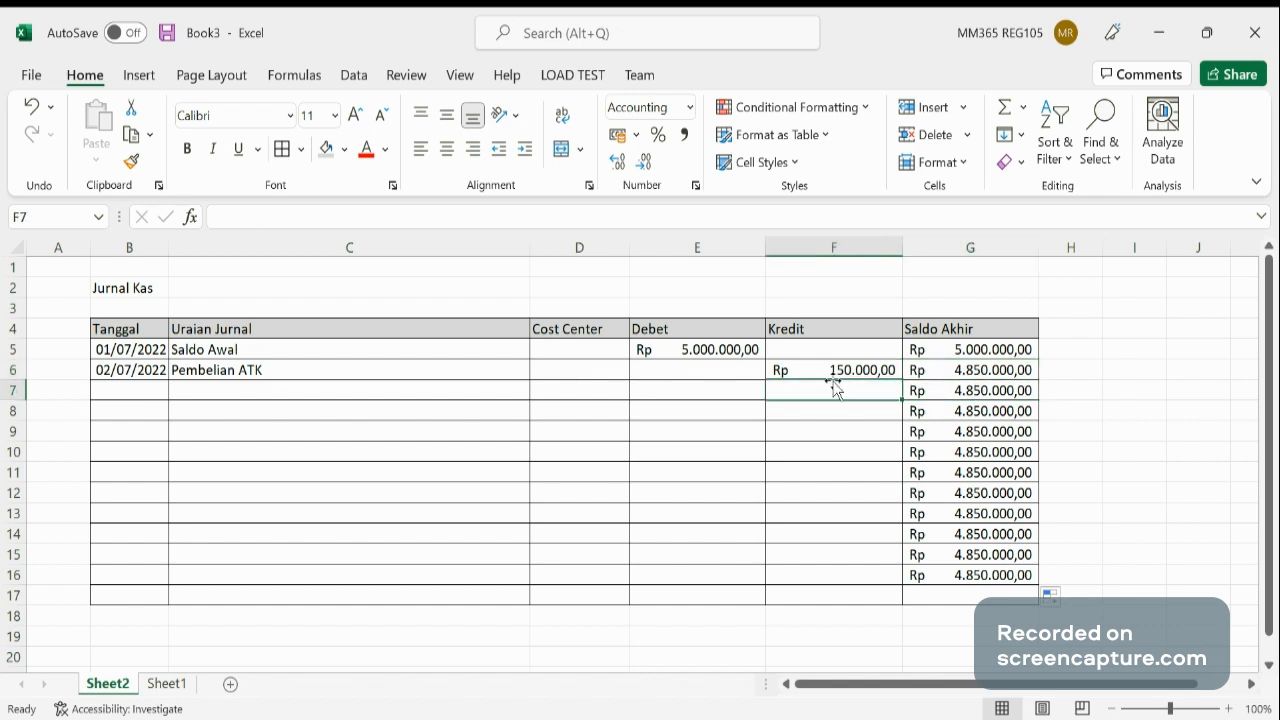
{"action": "key", "text": "Left"}
{"action": "left_click", "coordinate": [152, 393]}
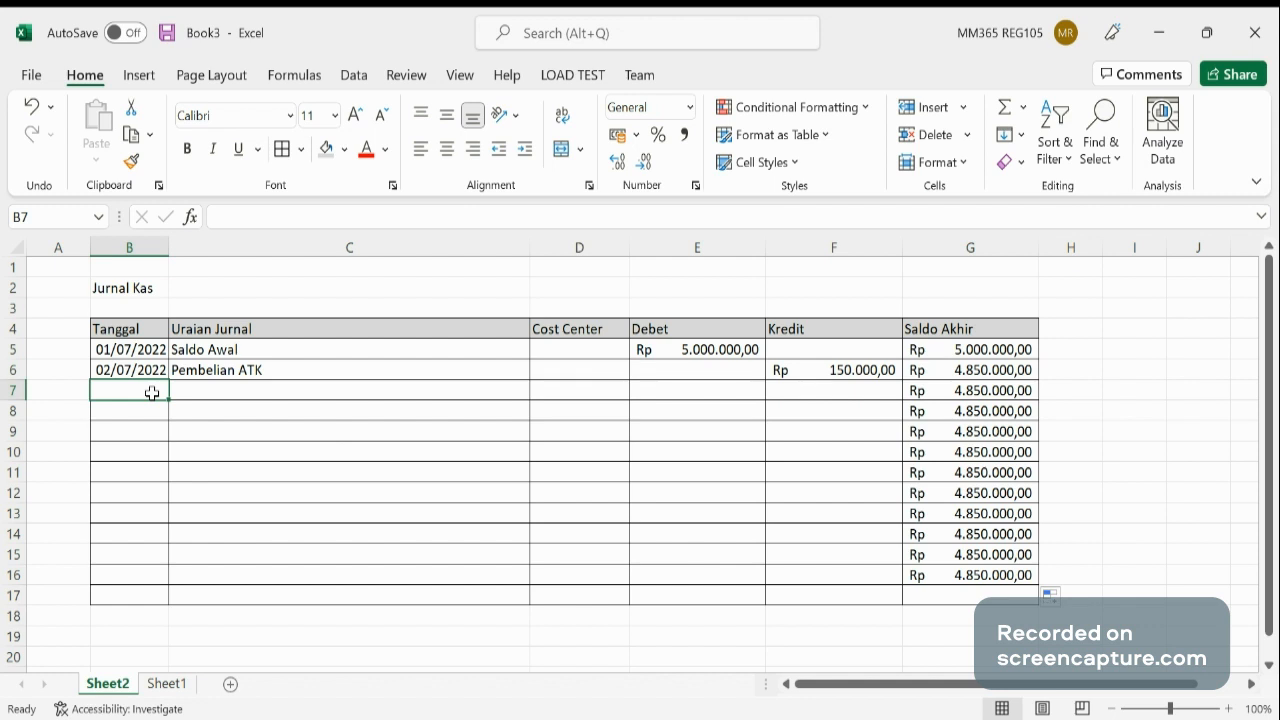
{"action": "left_click", "coordinate": [980, 393]}
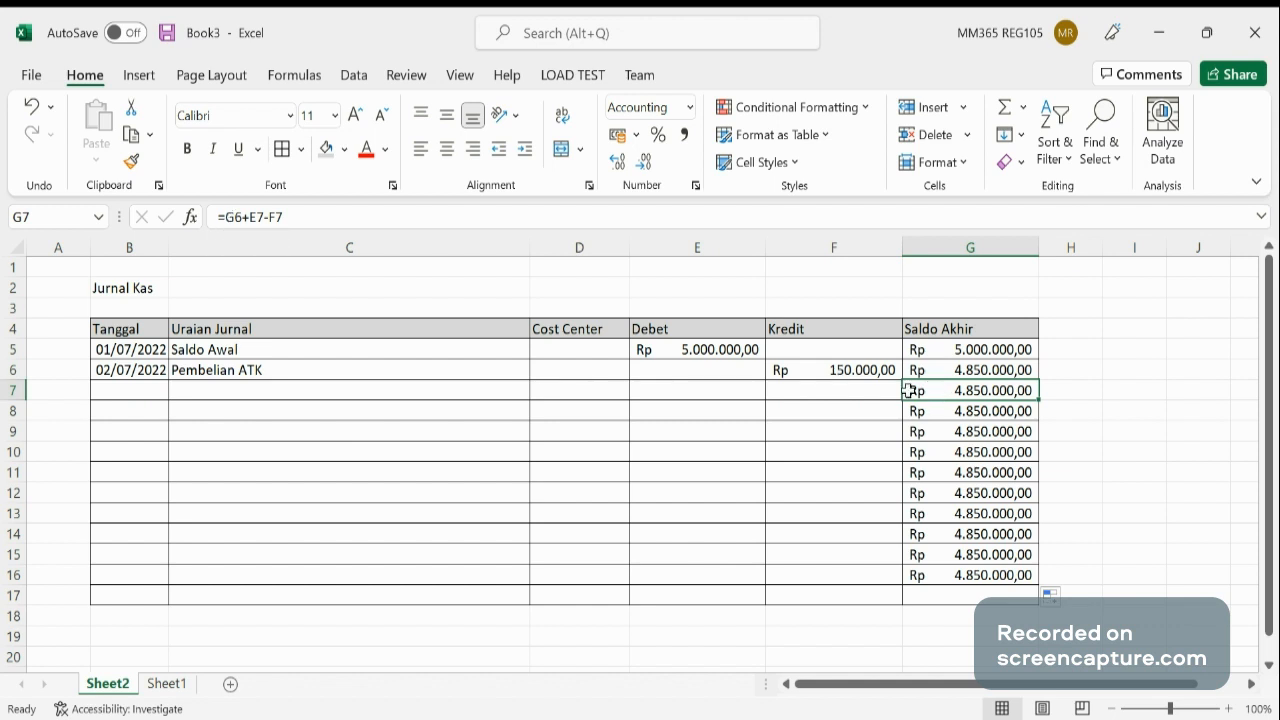
{"action": "left_click", "coordinate": [847, 392]}
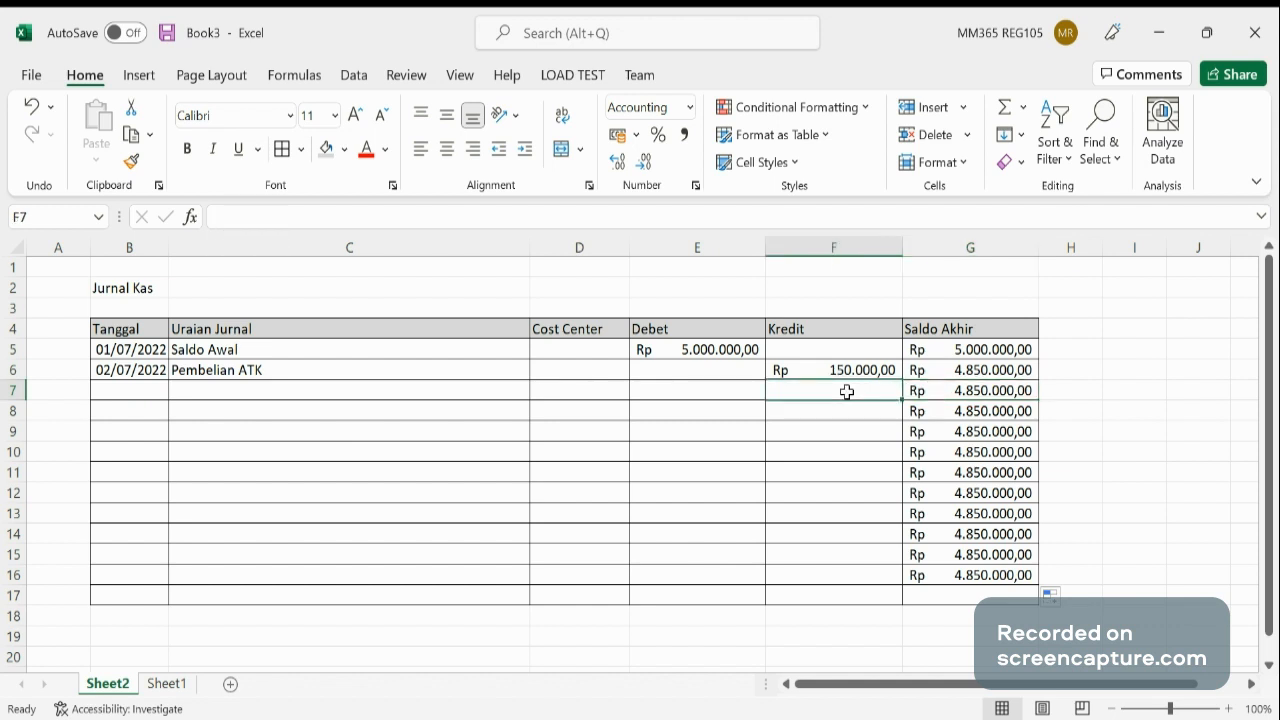
{"action": "left_click", "coordinate": [720, 390]}
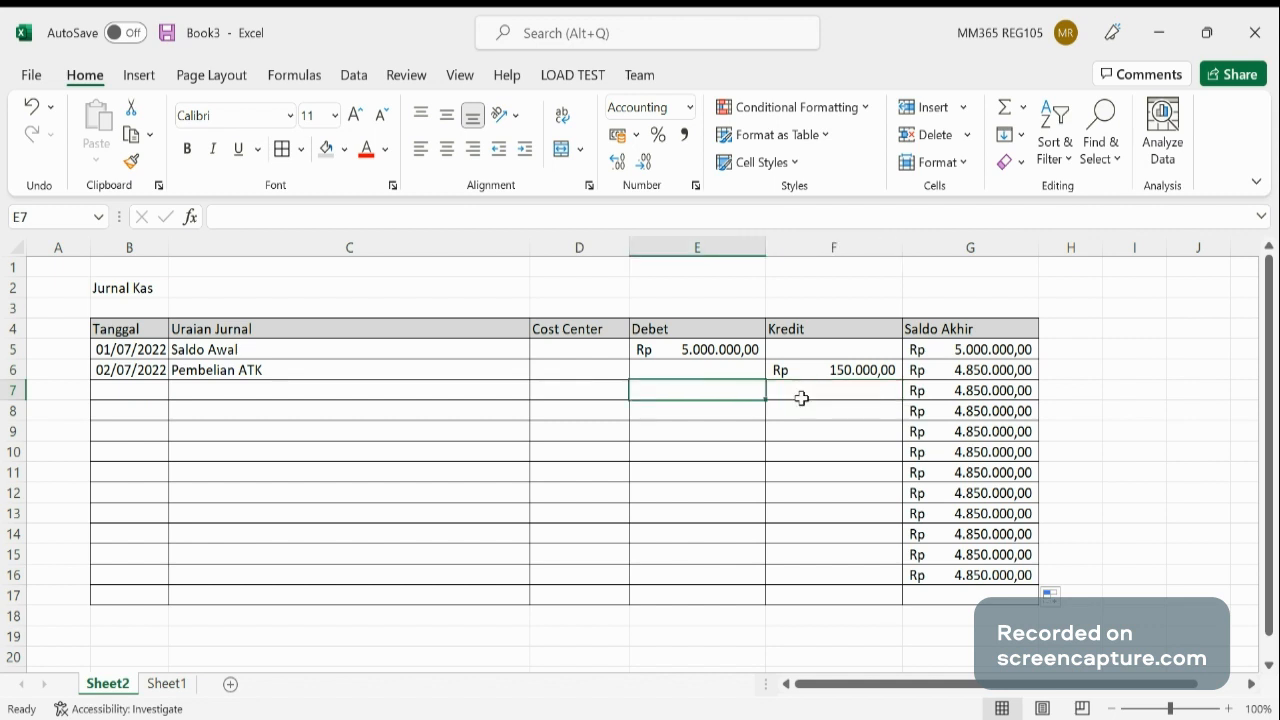
{"action": "left_click", "coordinate": [983, 387]}
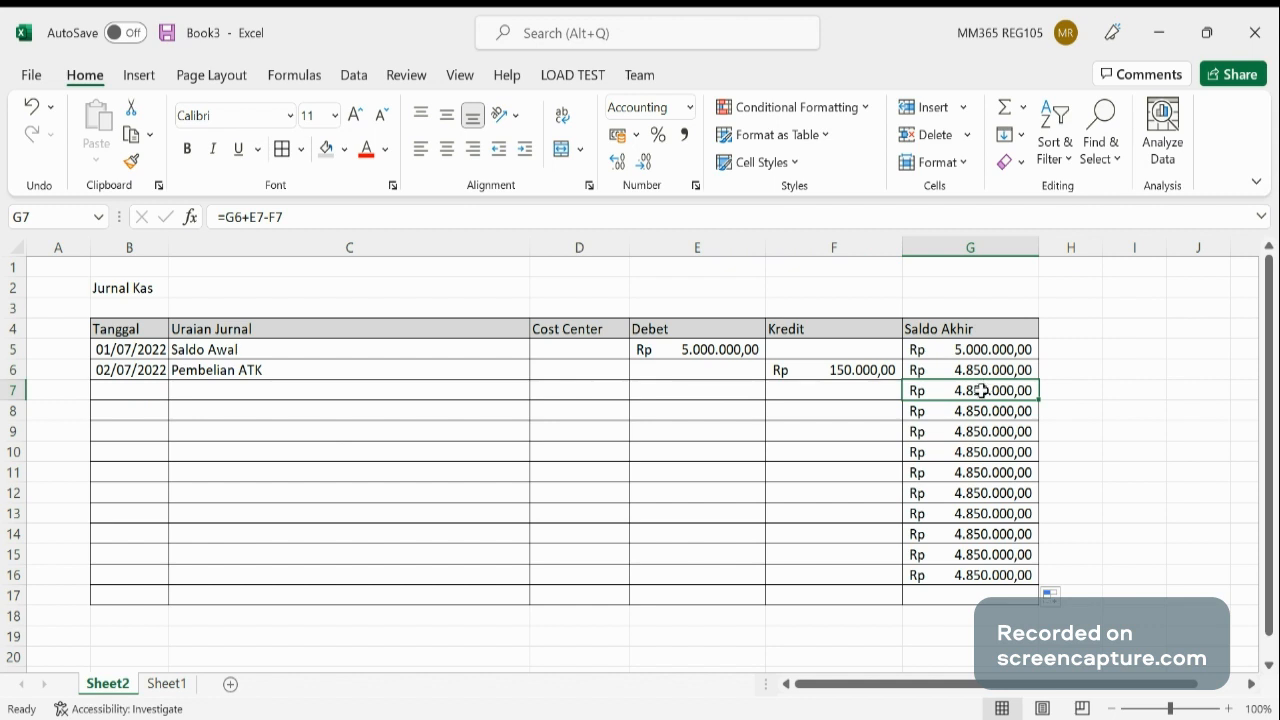
Step: Insert an opening IF function in front of the existing balance calculation in cell G7
{"action": "left_click", "coordinate": [955, 410]}
{"action": "key", "text": "Up"}
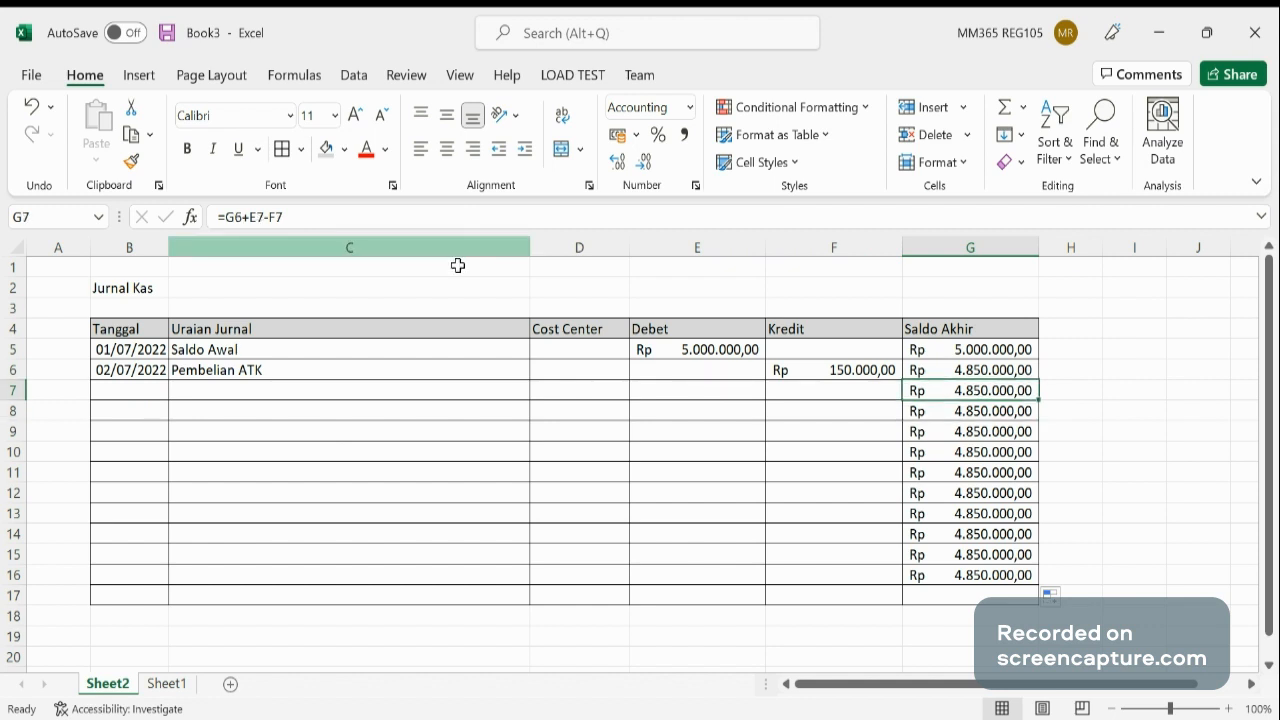
{"action": "left_click", "coordinate": [228, 217]}
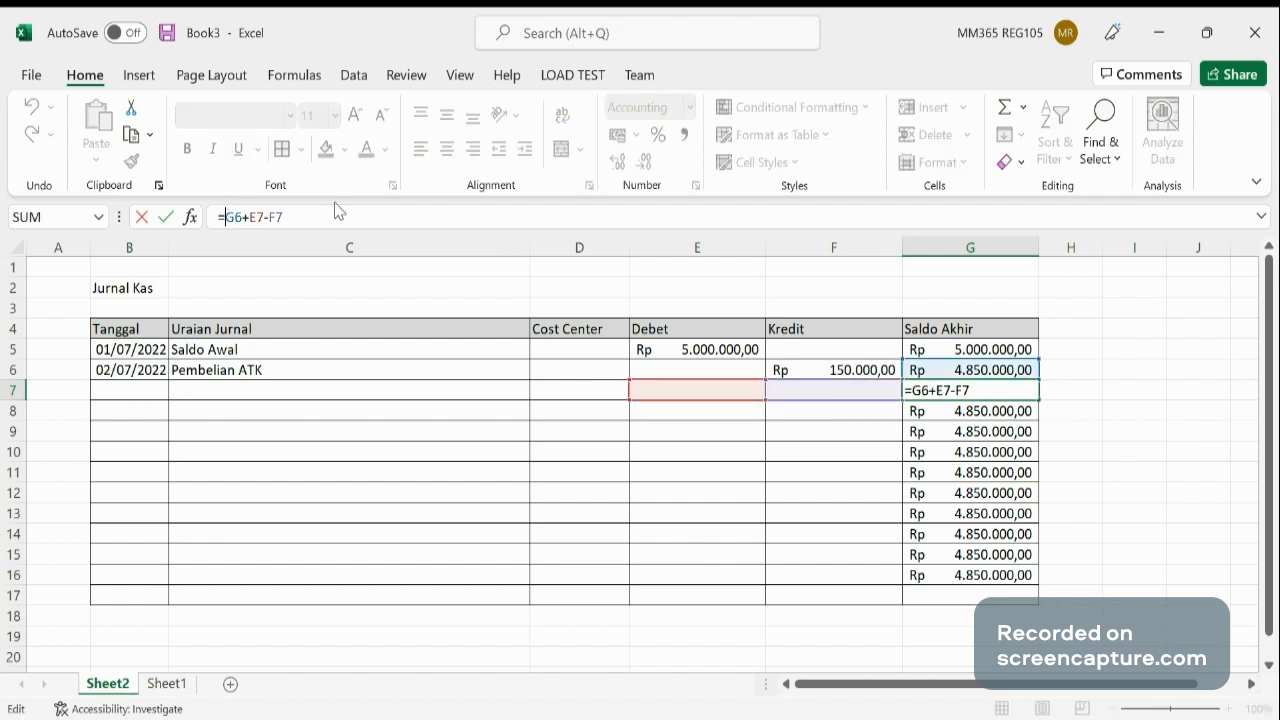
{"action": "type", "text": "if"}
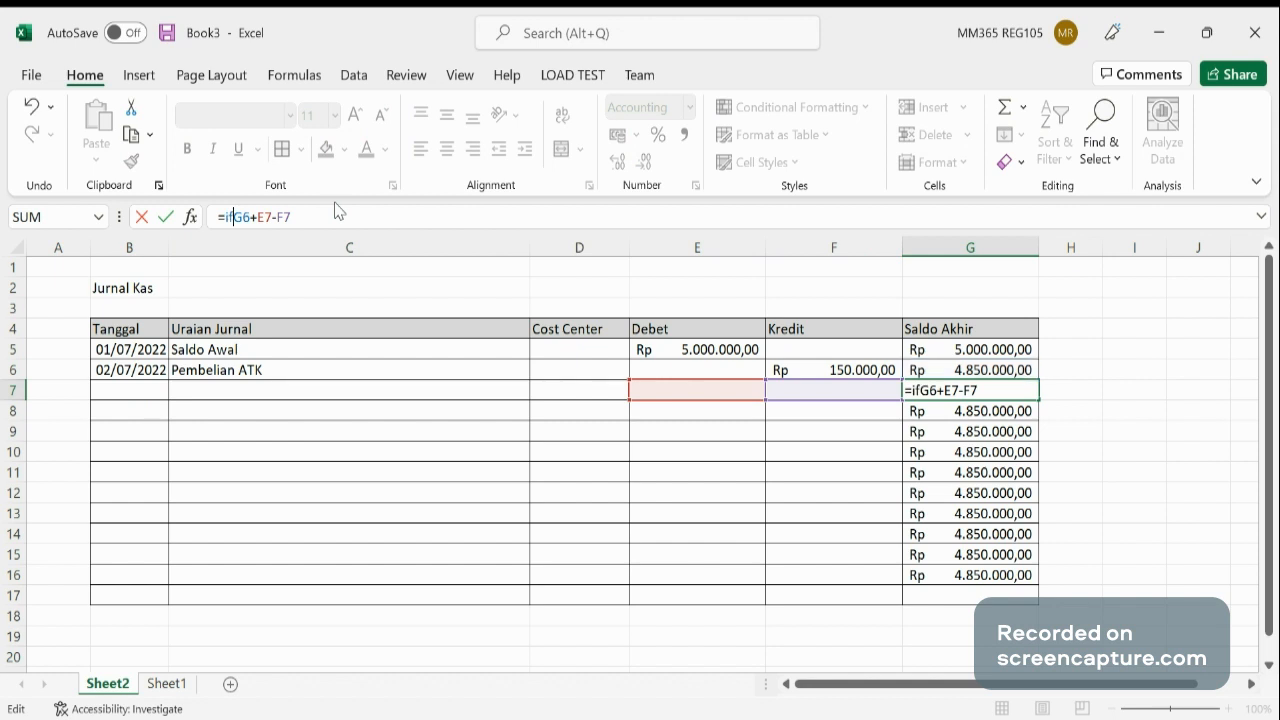
{"action": "type", "text": "("}
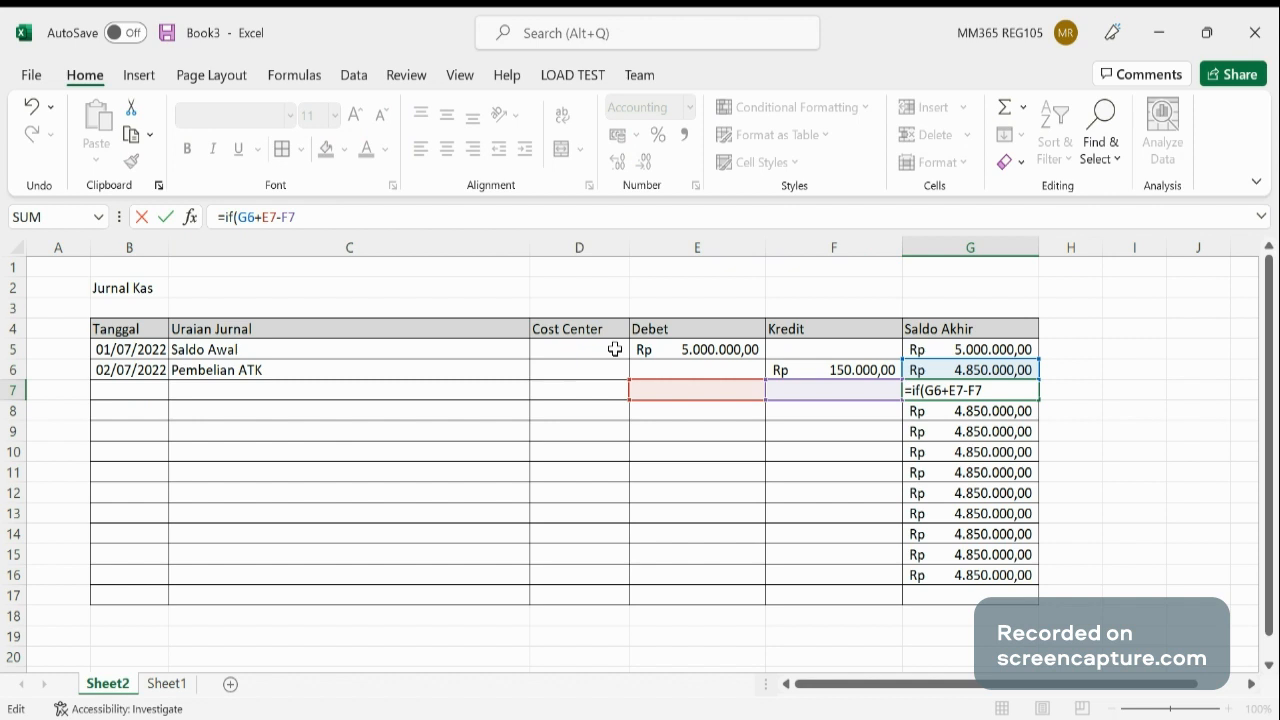
{"action": "left_click", "coordinate": [693, 389]}
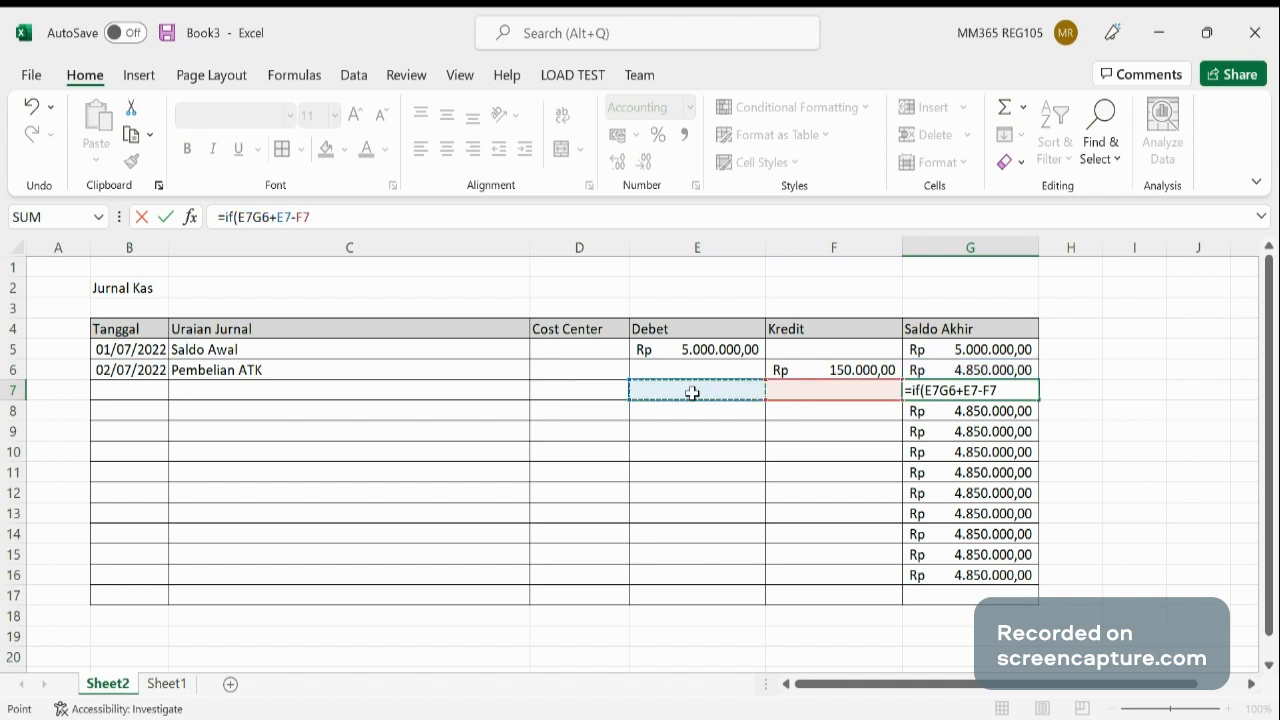
{"action": "type", "text": "="}
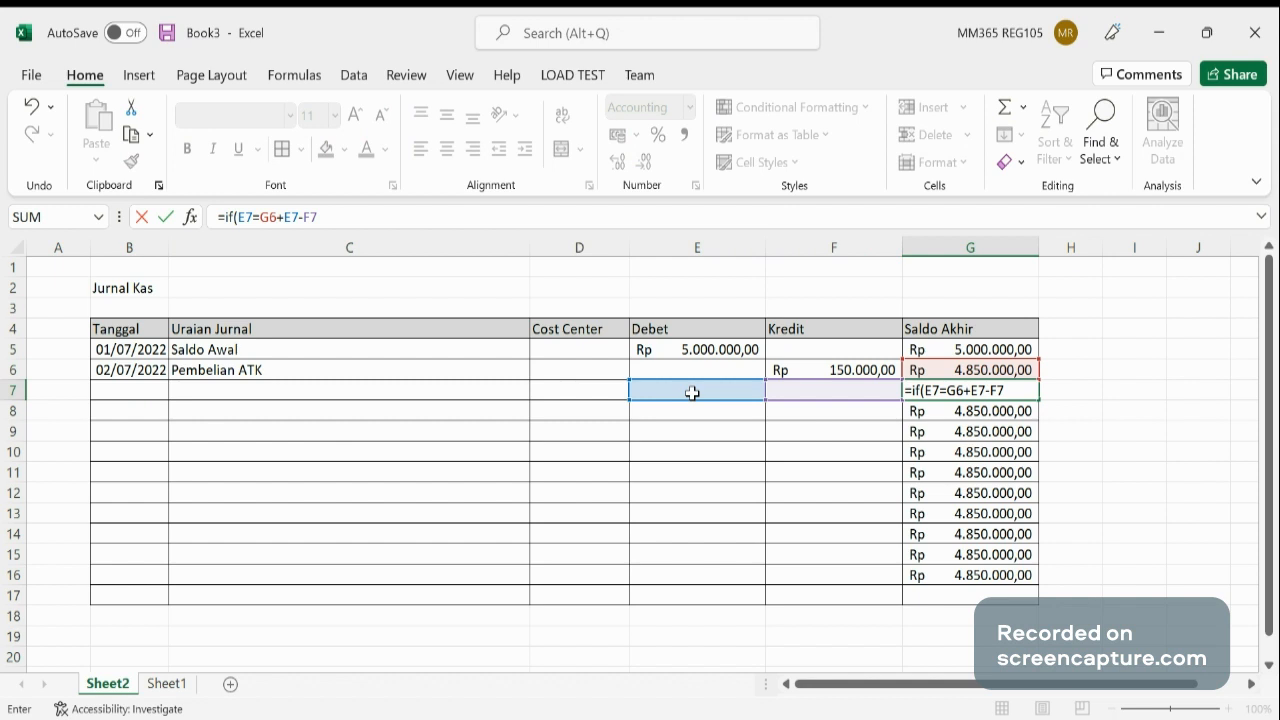
{"action": "type", "text": "\""}
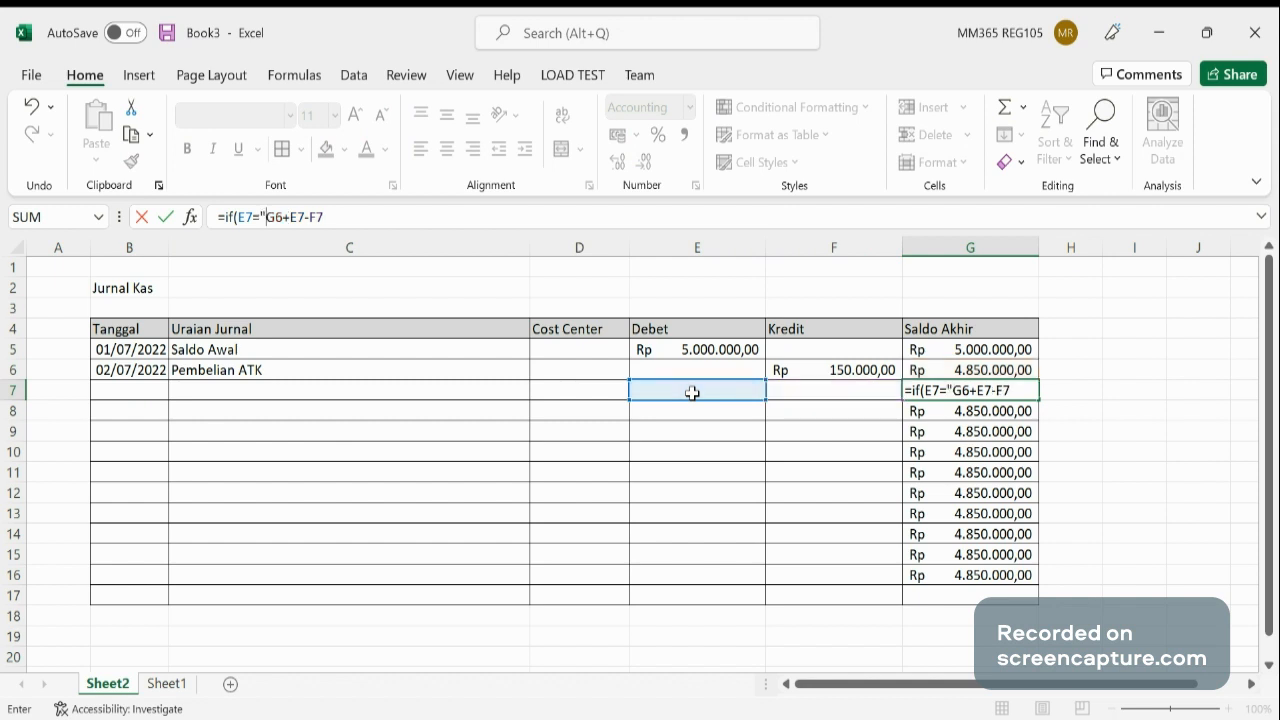
{"action": "type", "text": "\""}
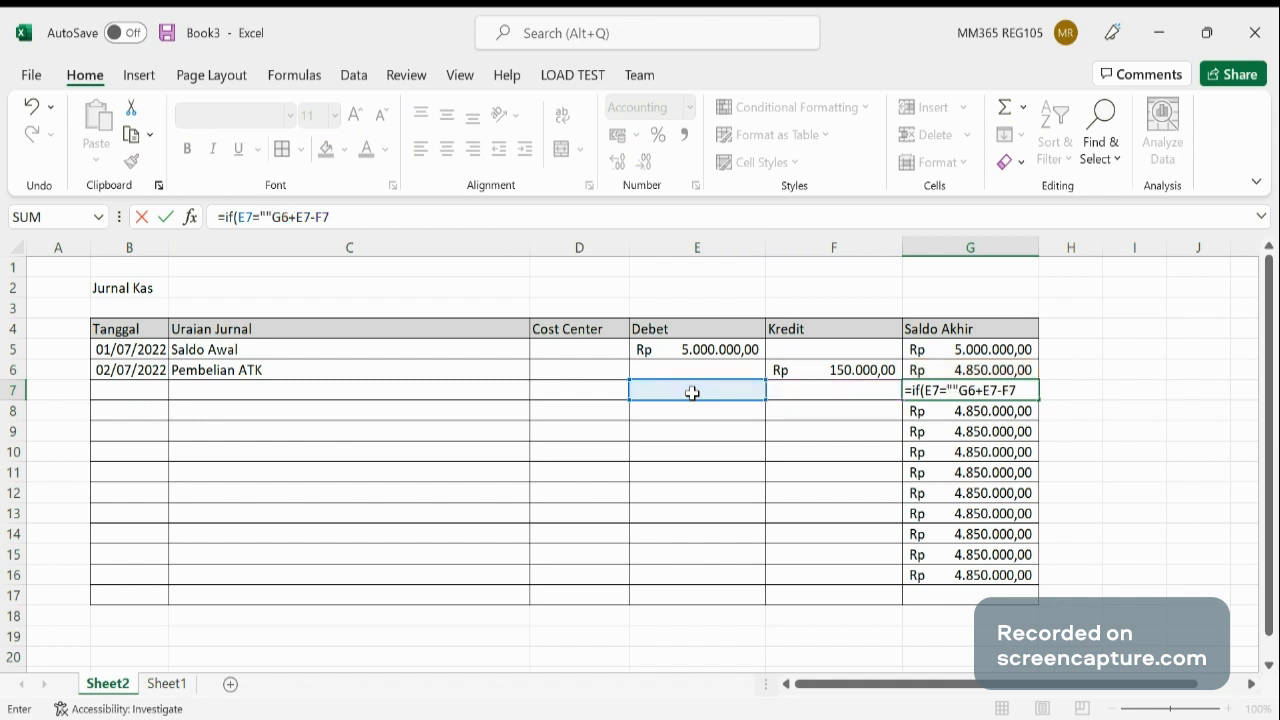
{"action": "key", "text": "BackSpace"}
{"action": "key", "text": "BackSpace"}
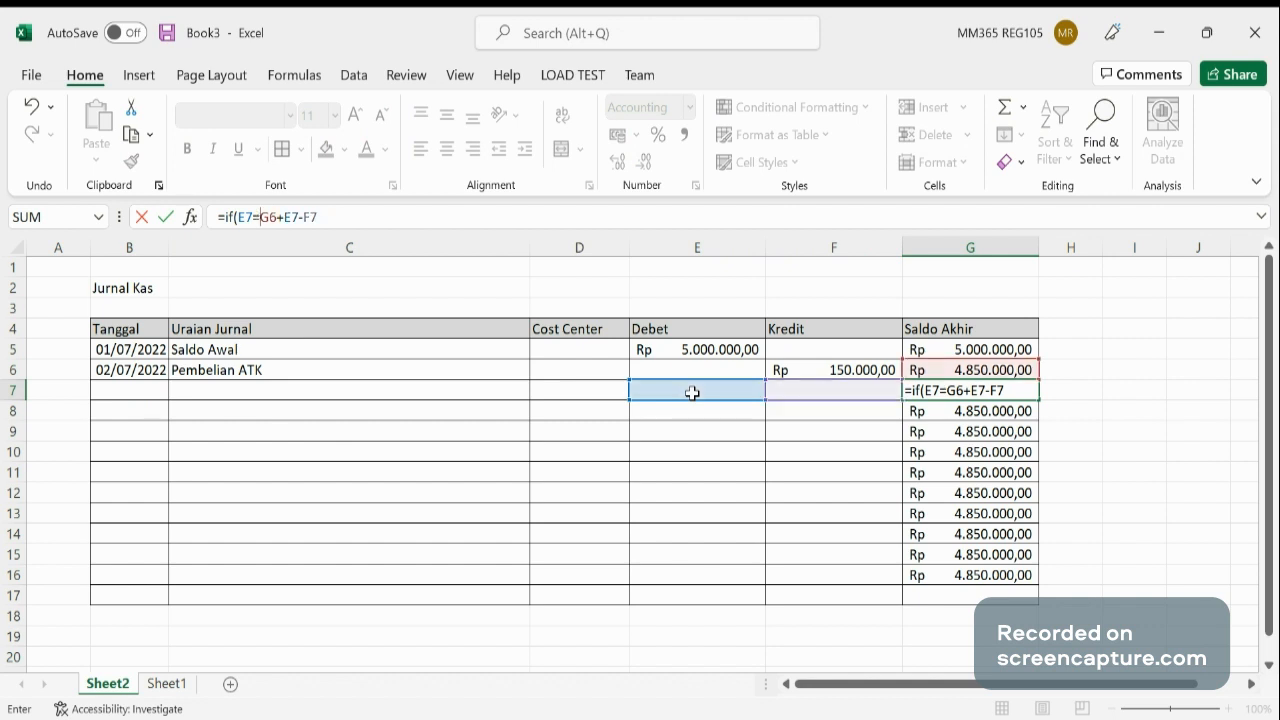
{"action": "key", "text": "BackSpace"}
{"action": "key", "text": "BackSpace"}
{"action": "key", "text": "BackSpace"}
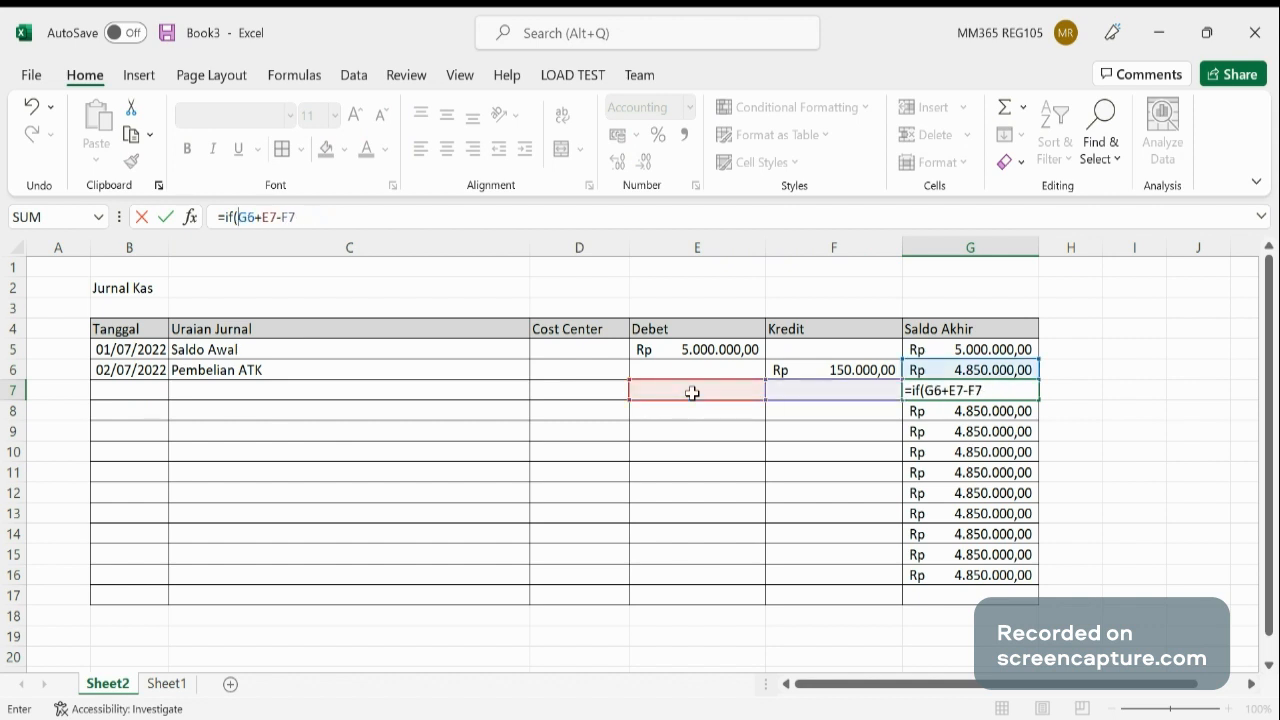
Step: Add the condition AND(E7="";F7="") inside the IF function in G7 to test for empty debit and credit cells
{"action": "type", "text": "and"}
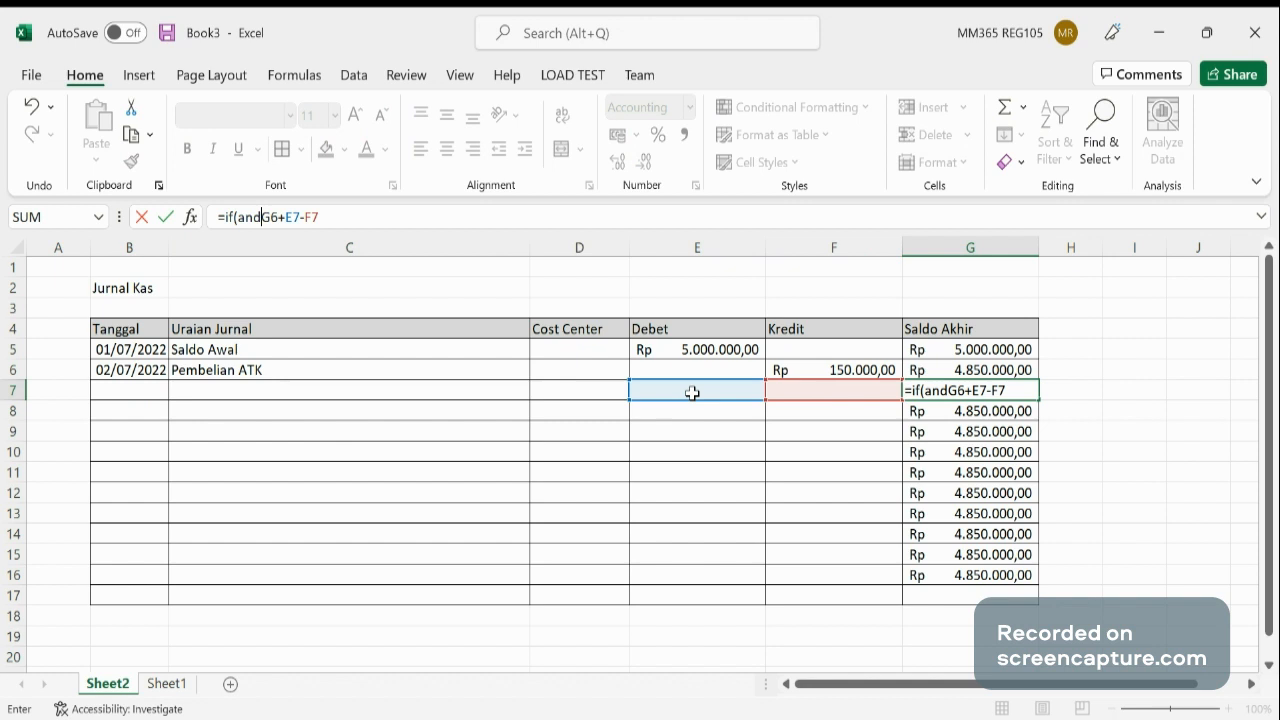
{"action": "type", "text": "("}
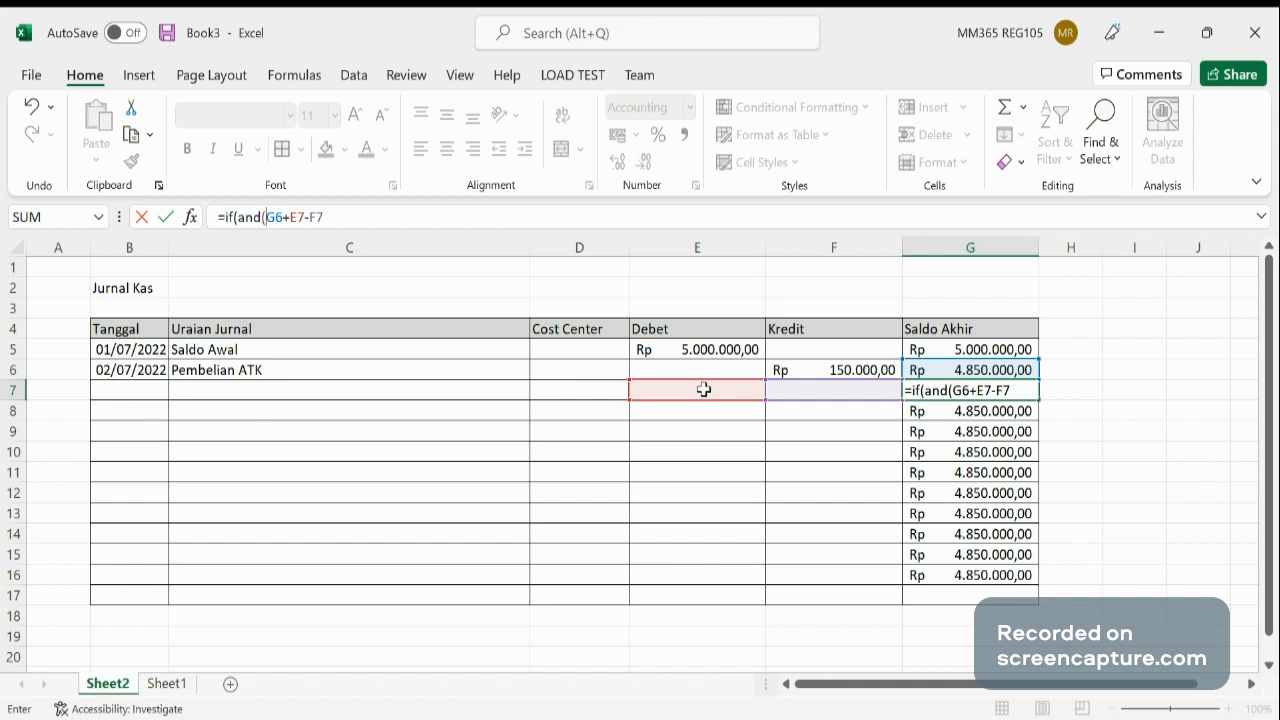
{"action": "left_click", "coordinate": [704, 389]}
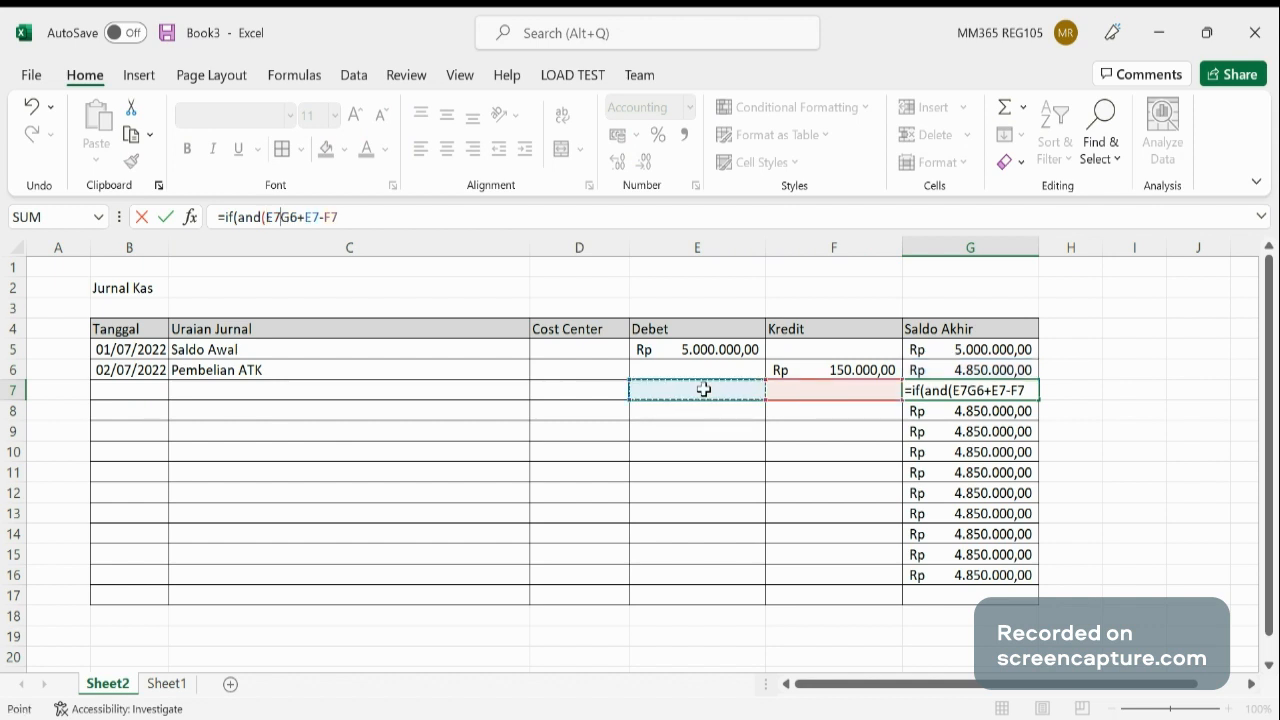
{"action": "type", "text": "="}
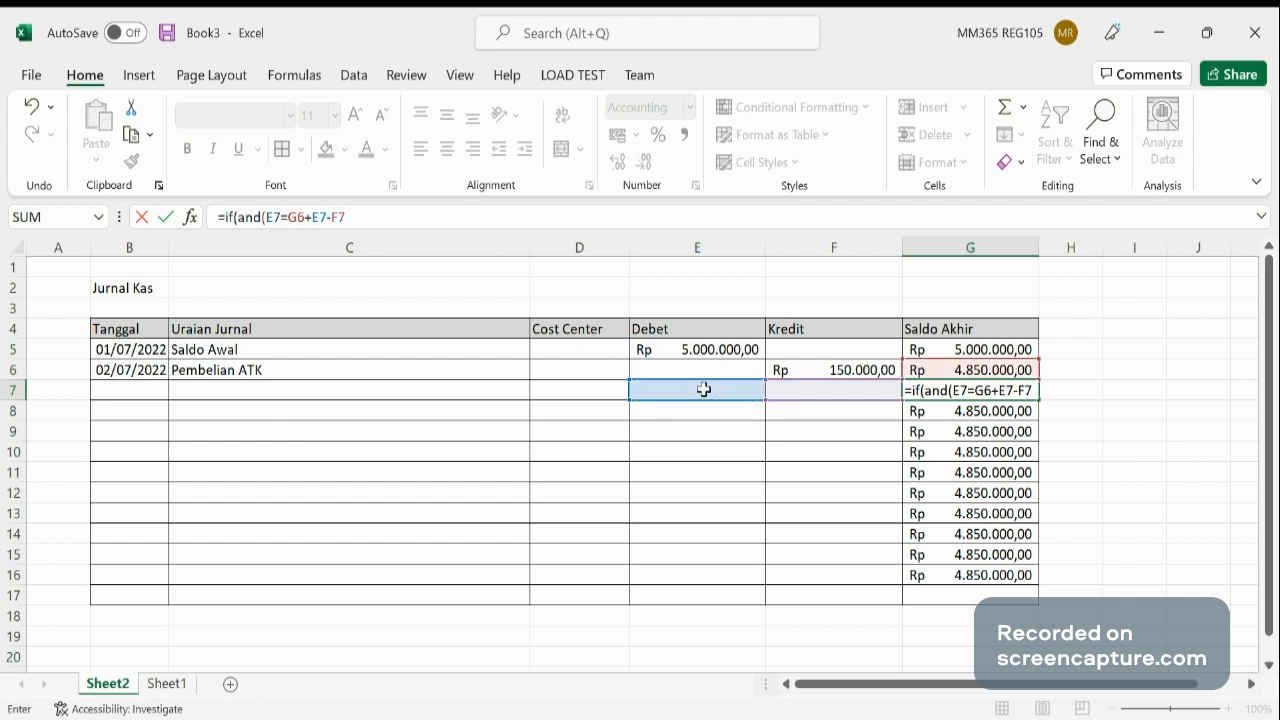
{"action": "type", "text": "\""}
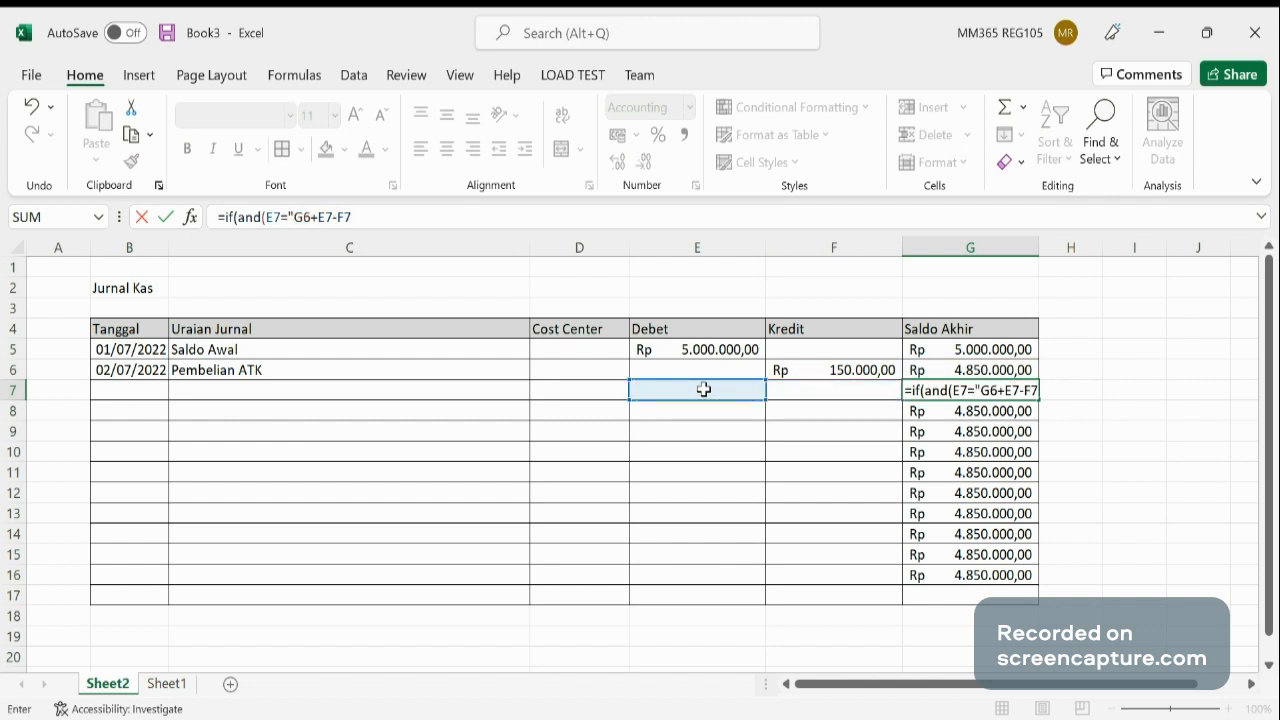
{"action": "type", "text": "\""}
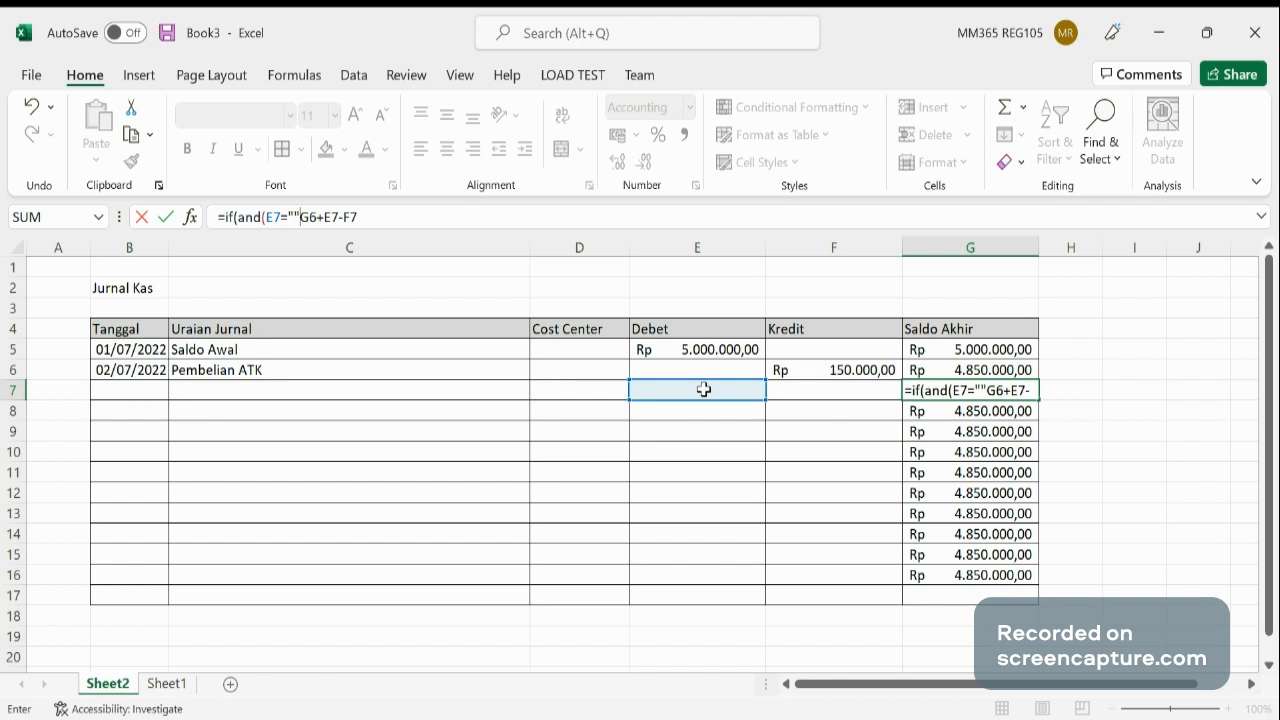
{"action": "type", "text": ";"}
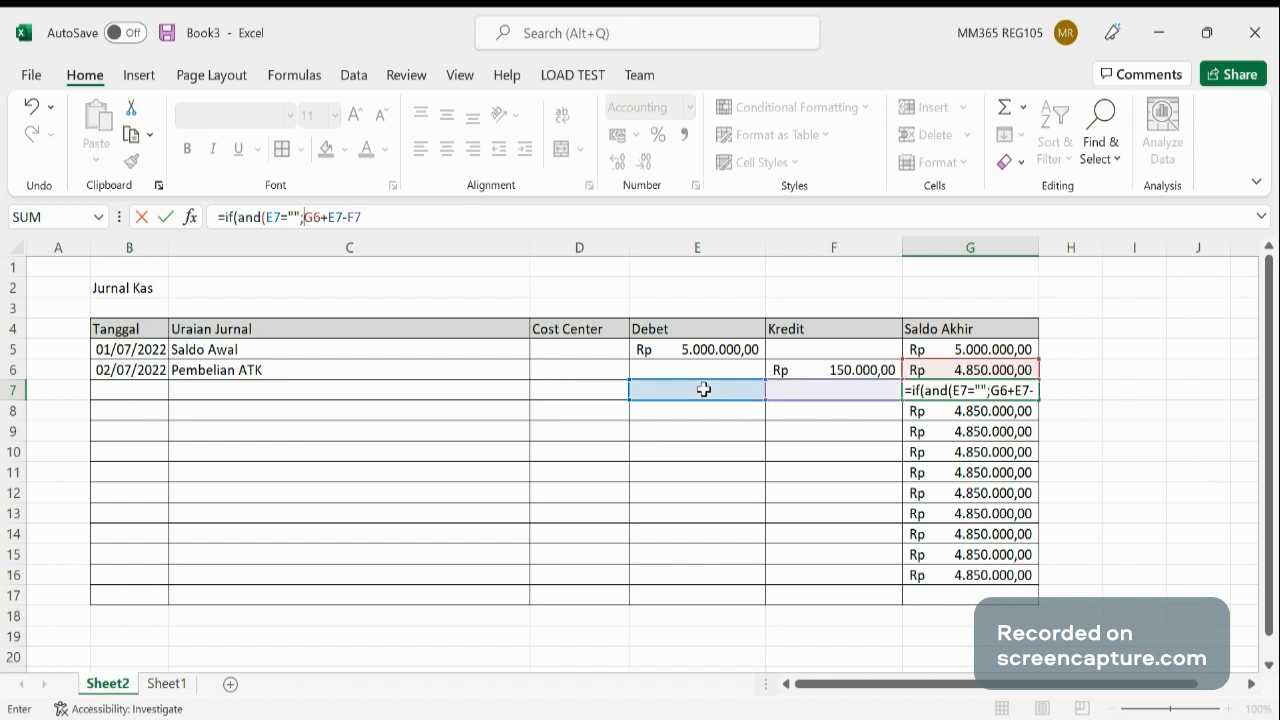
{"action": "left_click", "coordinate": [835, 393]}
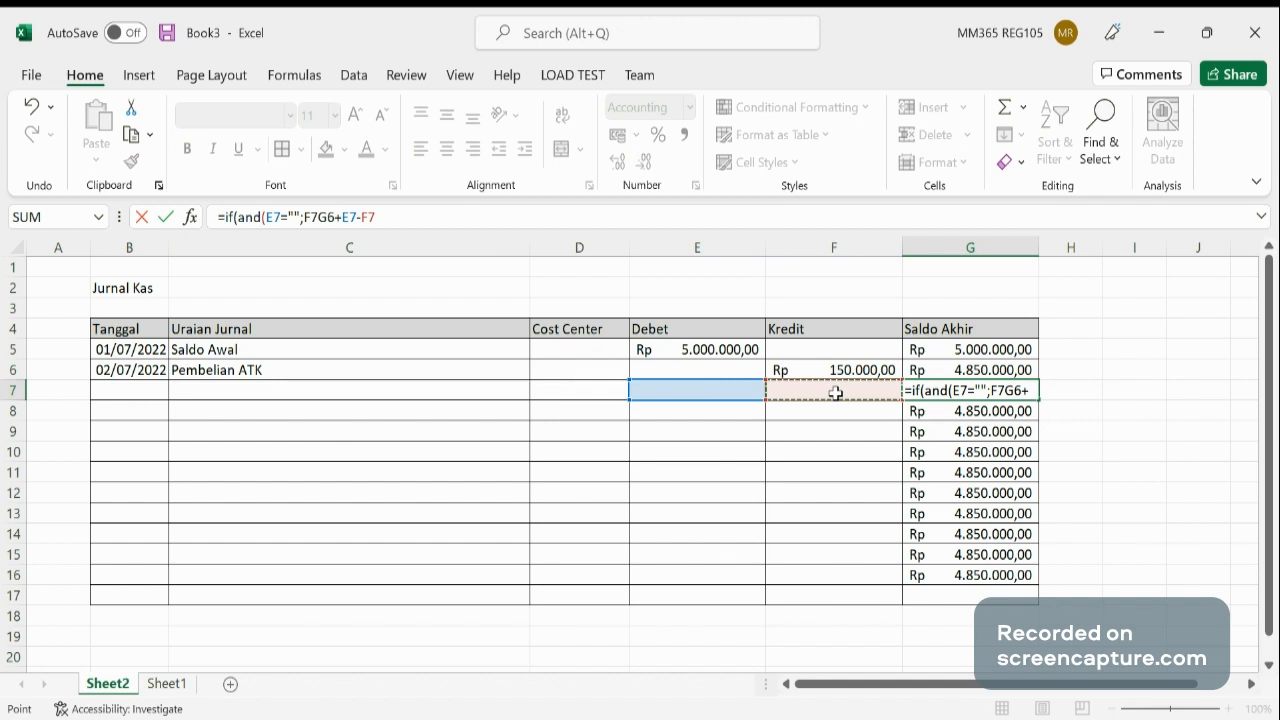
{"action": "type", "text": "=\""}
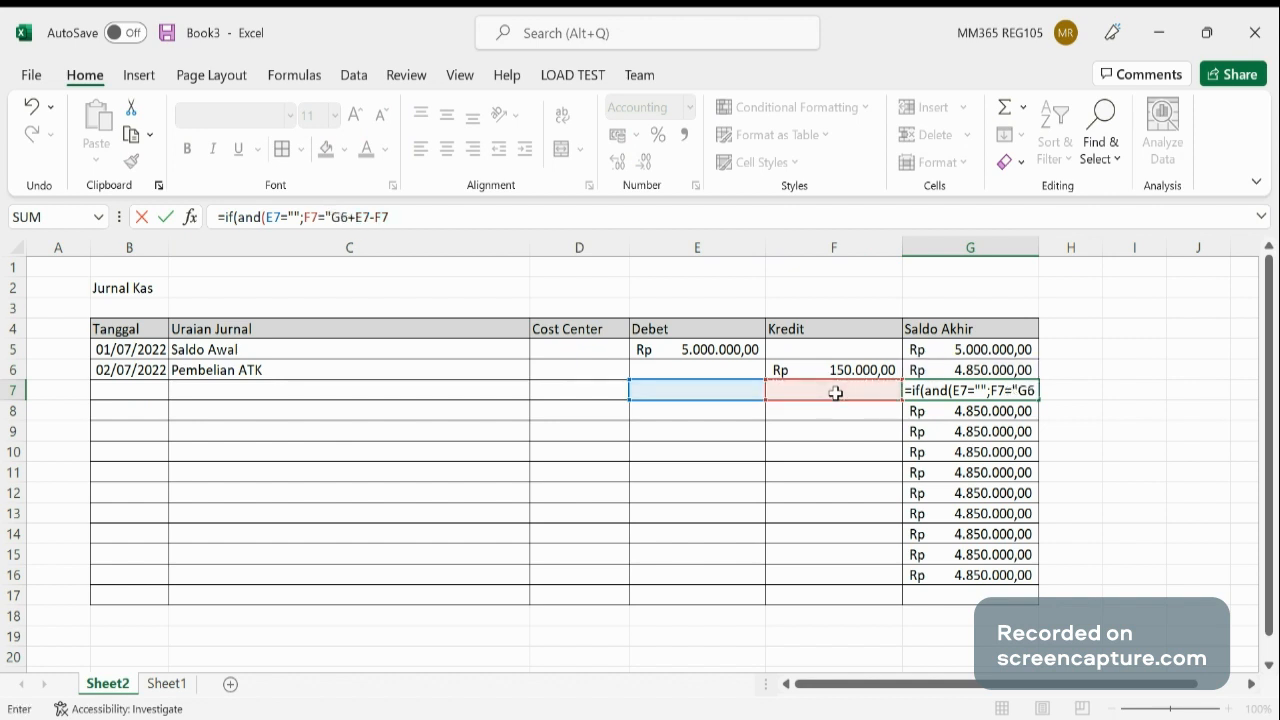
{"action": "type", "text": "\""}
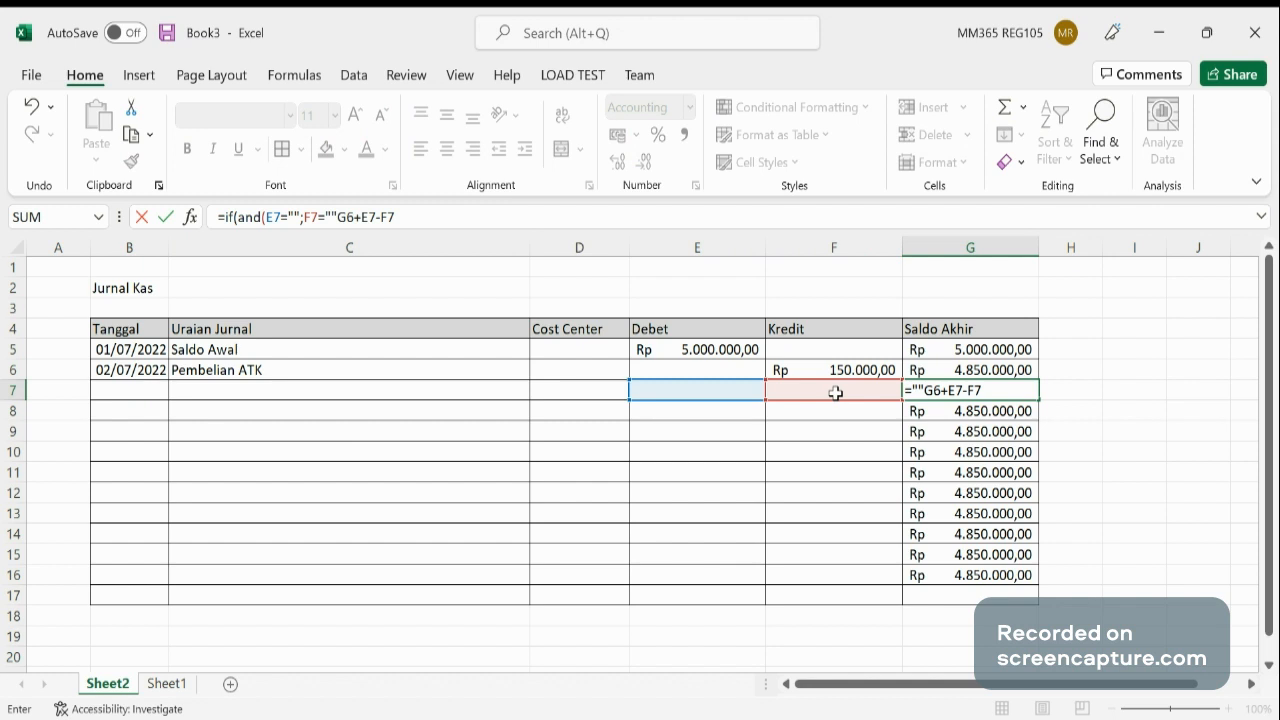
{"action": "type", "text": ")"}
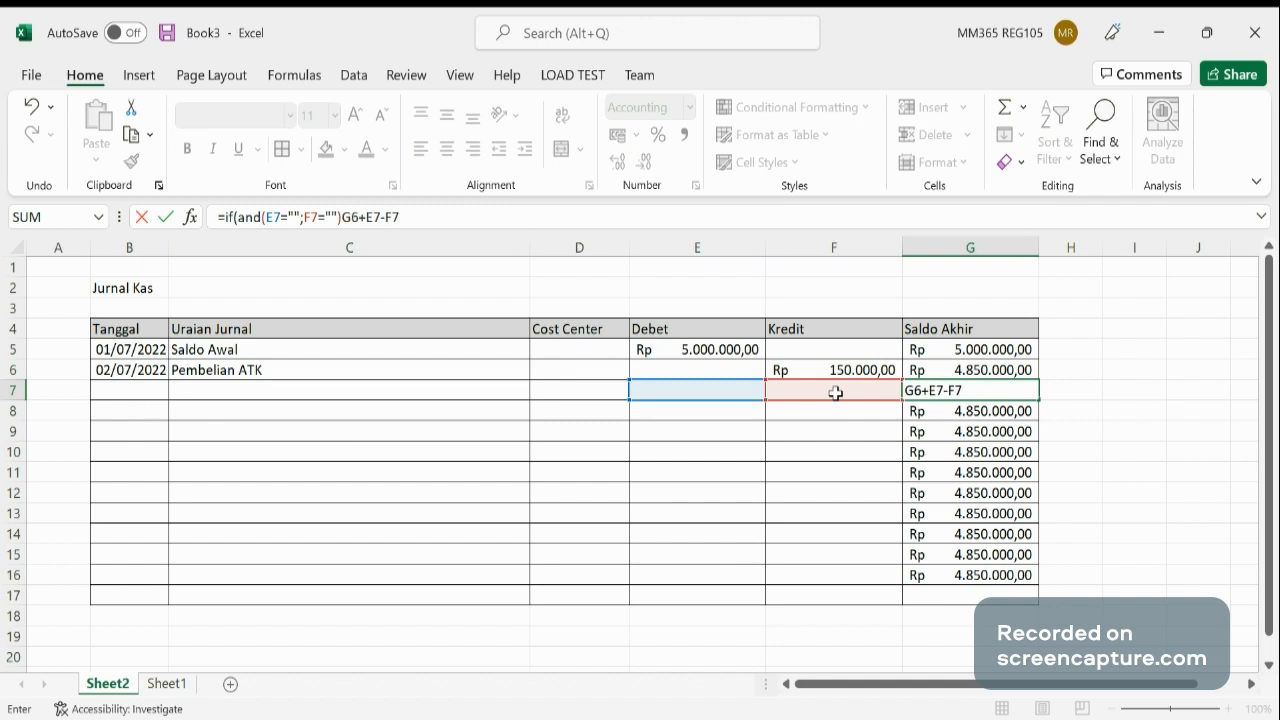
Step: Complete the G7 formula as =IF(AND(E7="";F7="");"";G6+E7-F7), returning an empty text when the condition is met
{"action": "type", "text": ";"}
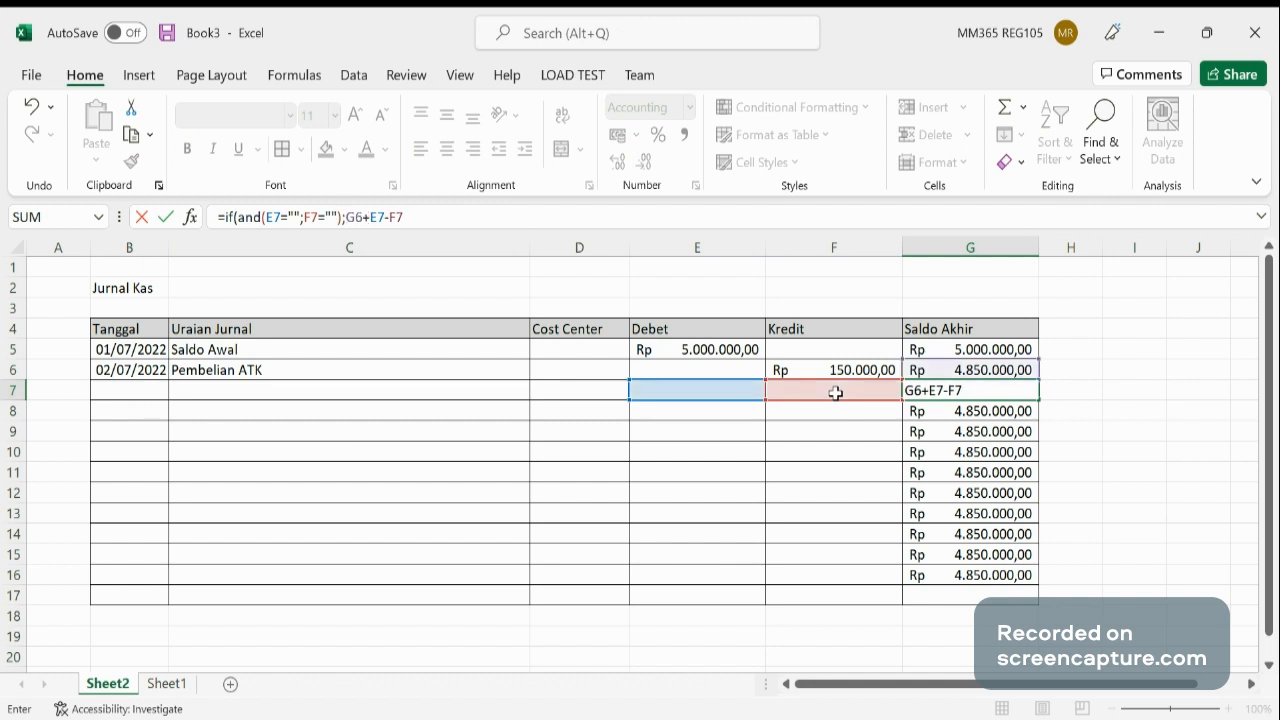
{"action": "type", "text": "\"\""}
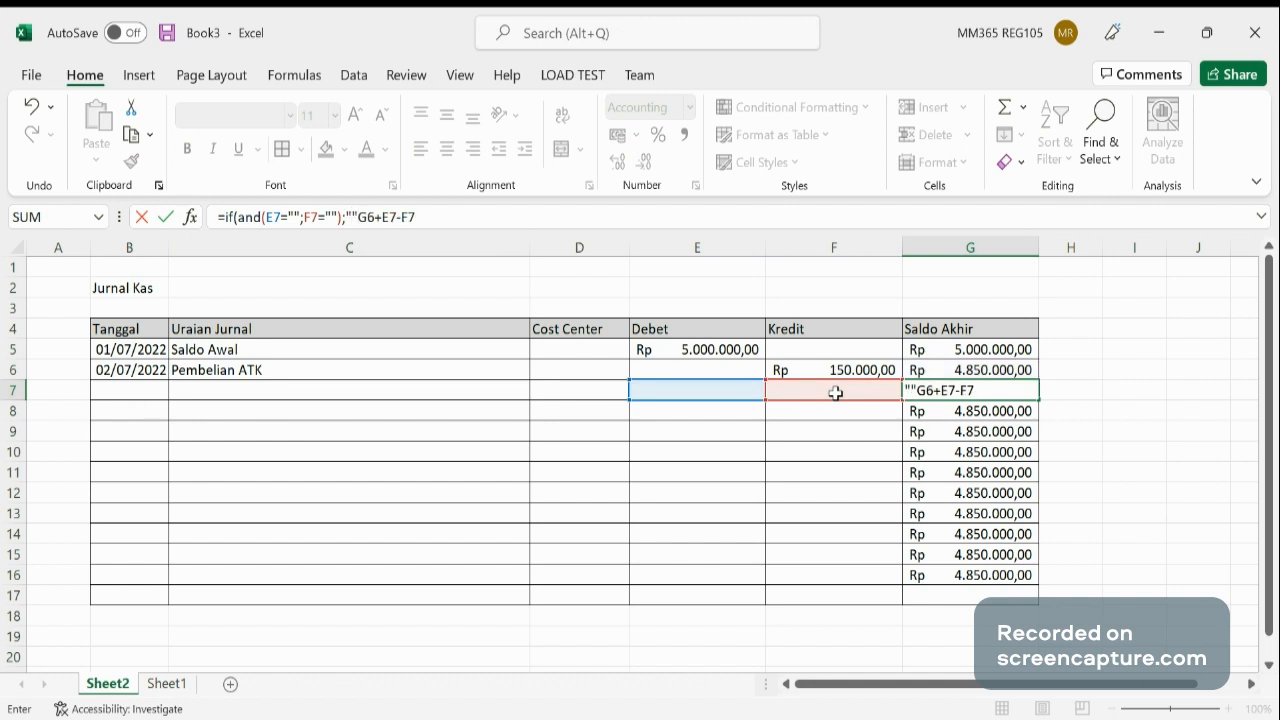
{"action": "type", "text": ";"}
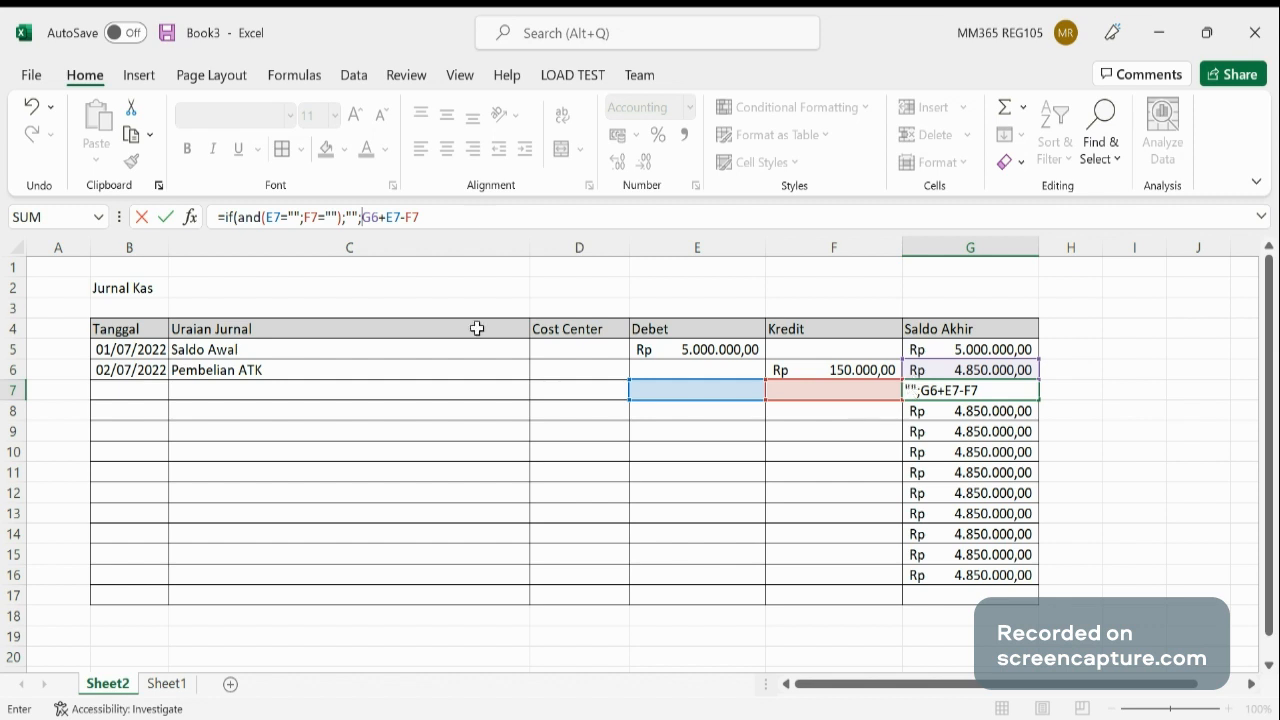
{"action": "left_click", "coordinate": [440, 216]}
{"action": "type", "text": ")"}
{"action": "key", "text": "Return"}
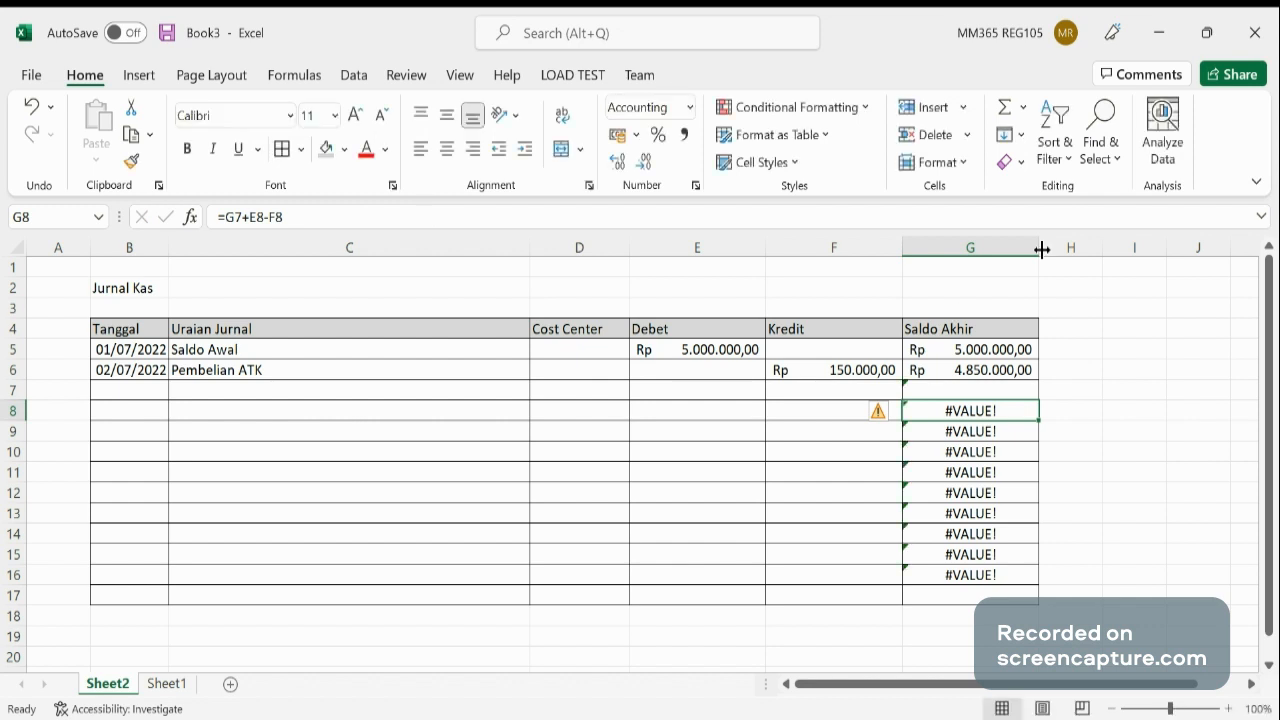
Step: Fill the conditional balance formula from cell G7 down through G16 and check the formulas in G7 and G8
{"action": "left_click", "coordinate": [994, 389]}
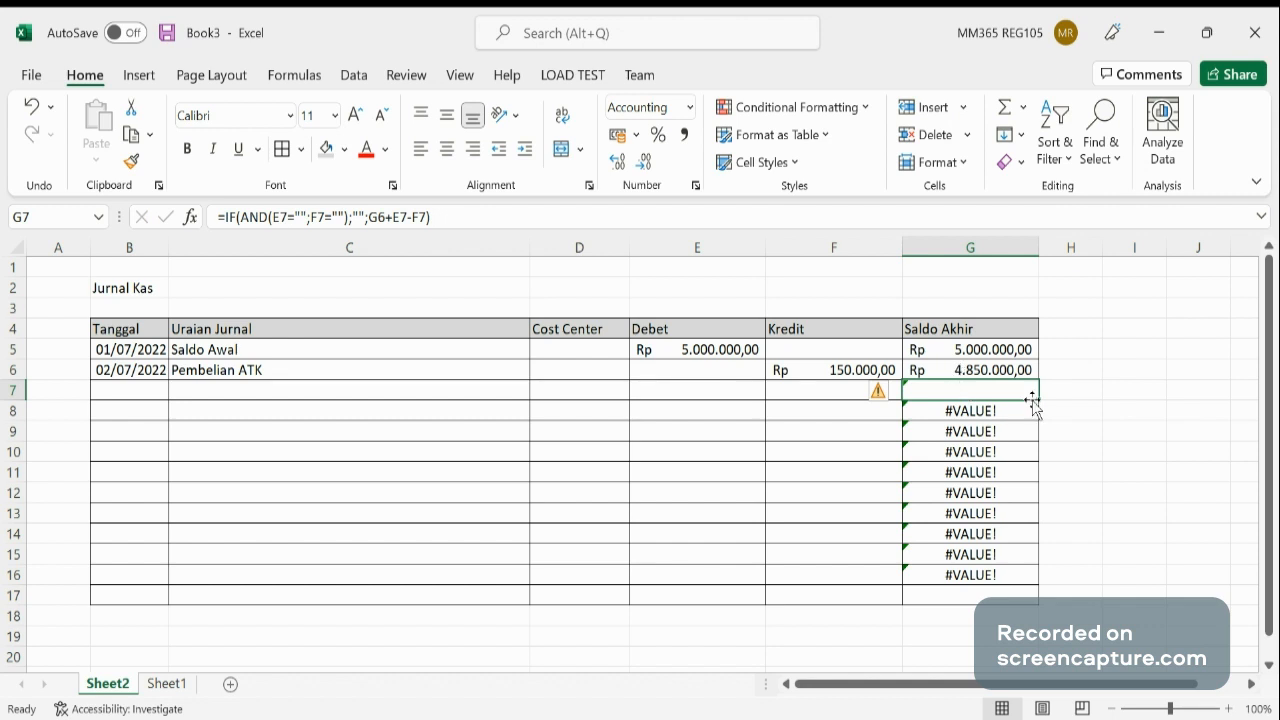
{"action": "left_click_drag", "start_coordinate": [1034, 408], "coordinate": [1024, 578]}
{"action": "left_click", "coordinate": [969, 393]}
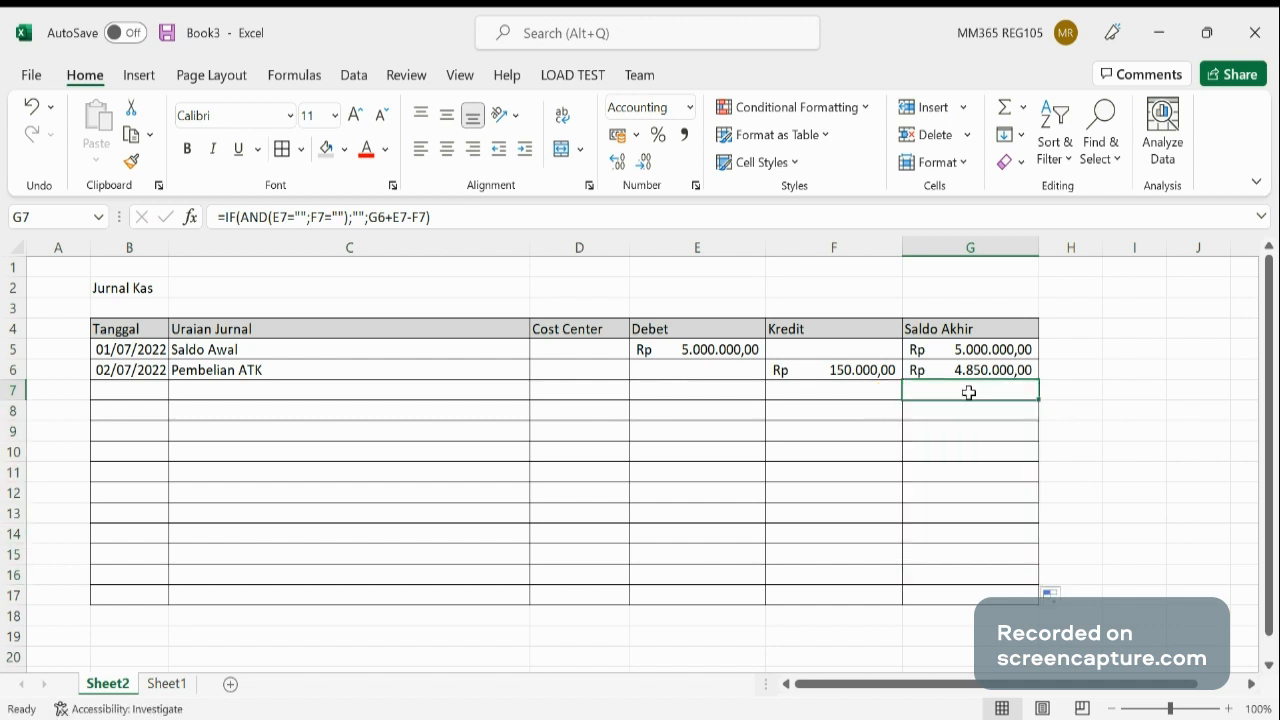
{"action": "left_click", "coordinate": [970, 411]}
{"action": "left_click", "coordinate": [969, 392]}
Step: Test the conditional balance formula with a trial credit of 8000 in cell F7, and clear the trial amount
{"action": "left_click", "coordinate": [863, 396]}
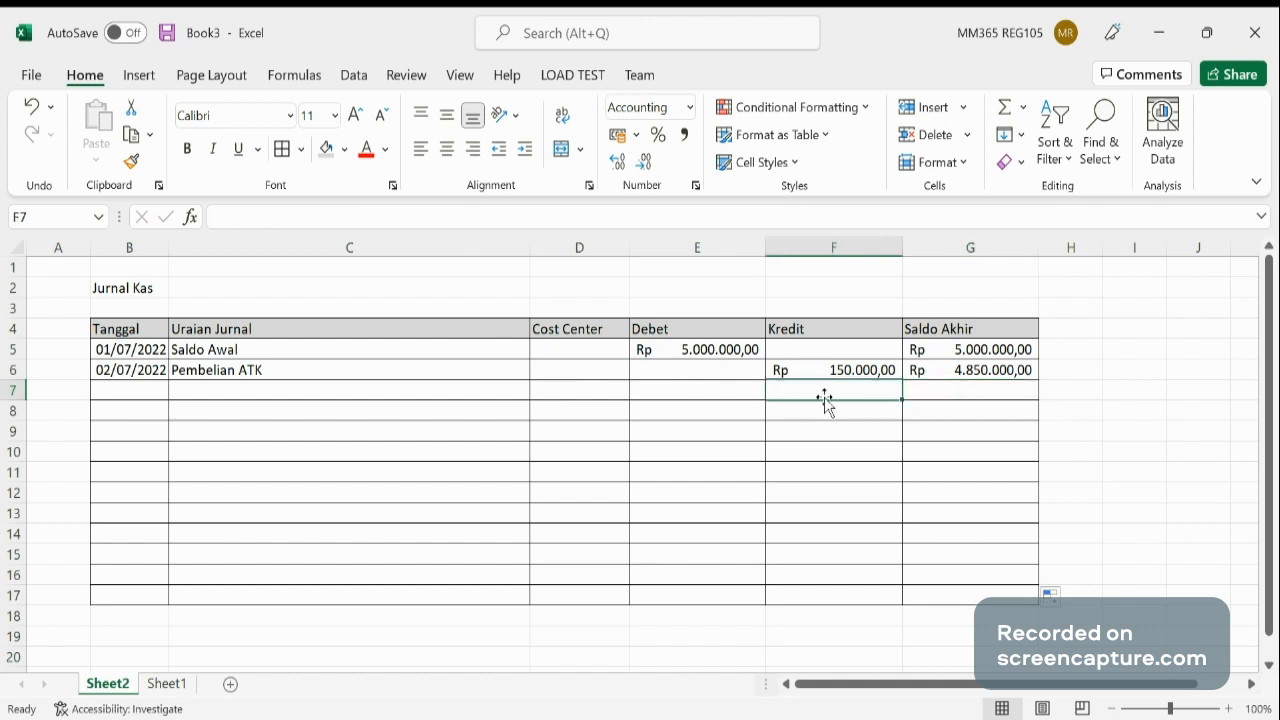
{"action": "type", "text": "k7000"}
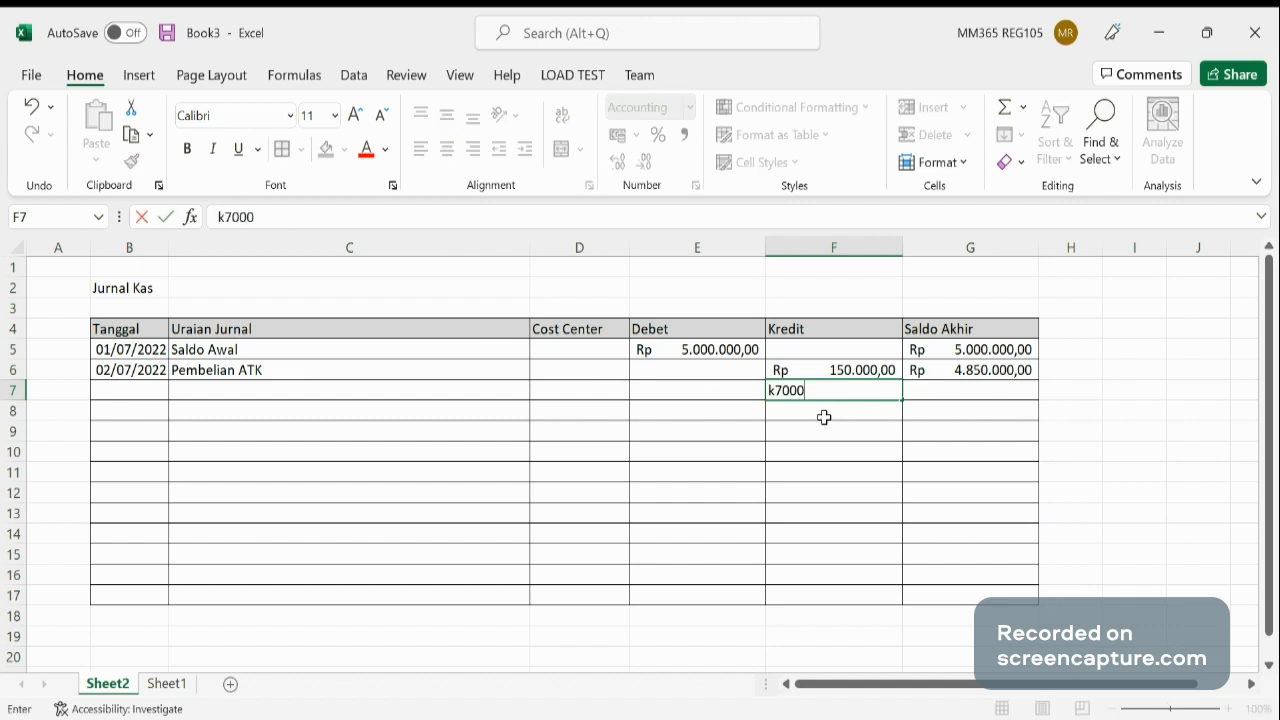
{"action": "key", "text": "Return"}
{"action": "left_click", "coordinate": [819, 391]}
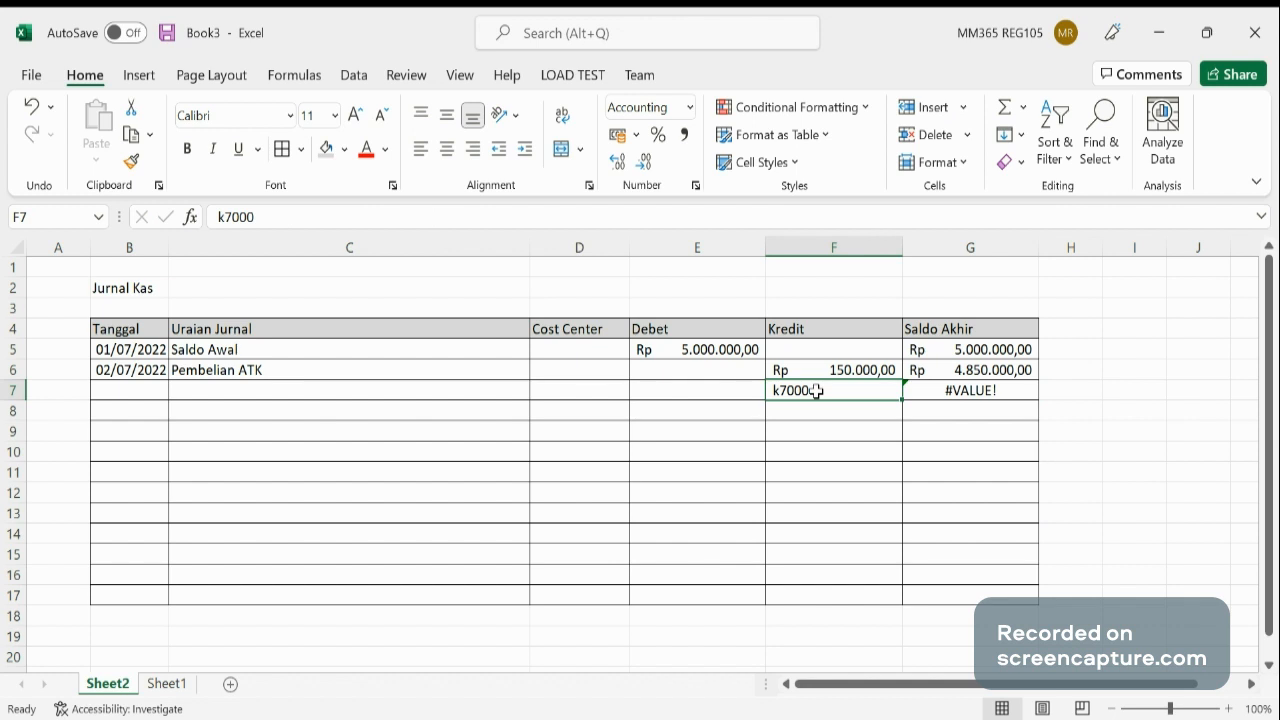
{"action": "type", "text": "8"}
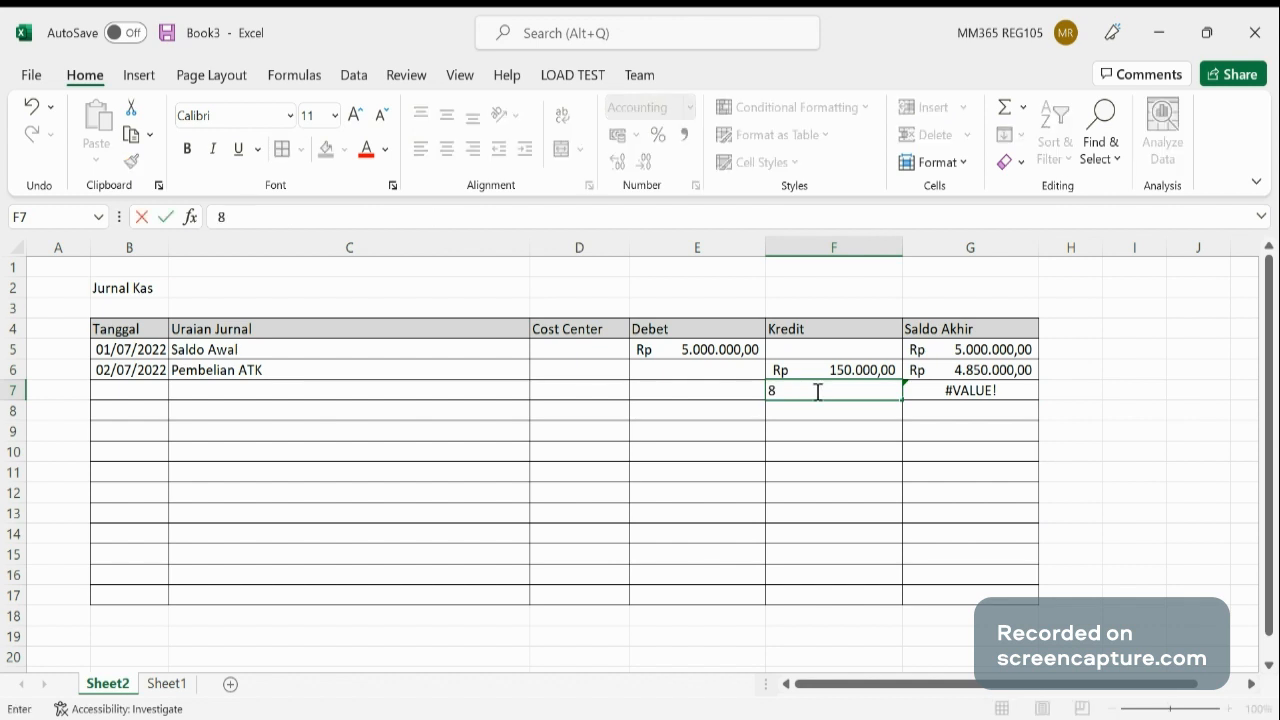
{"action": "type", "text": "000"}
{"action": "key", "text": "Return"}
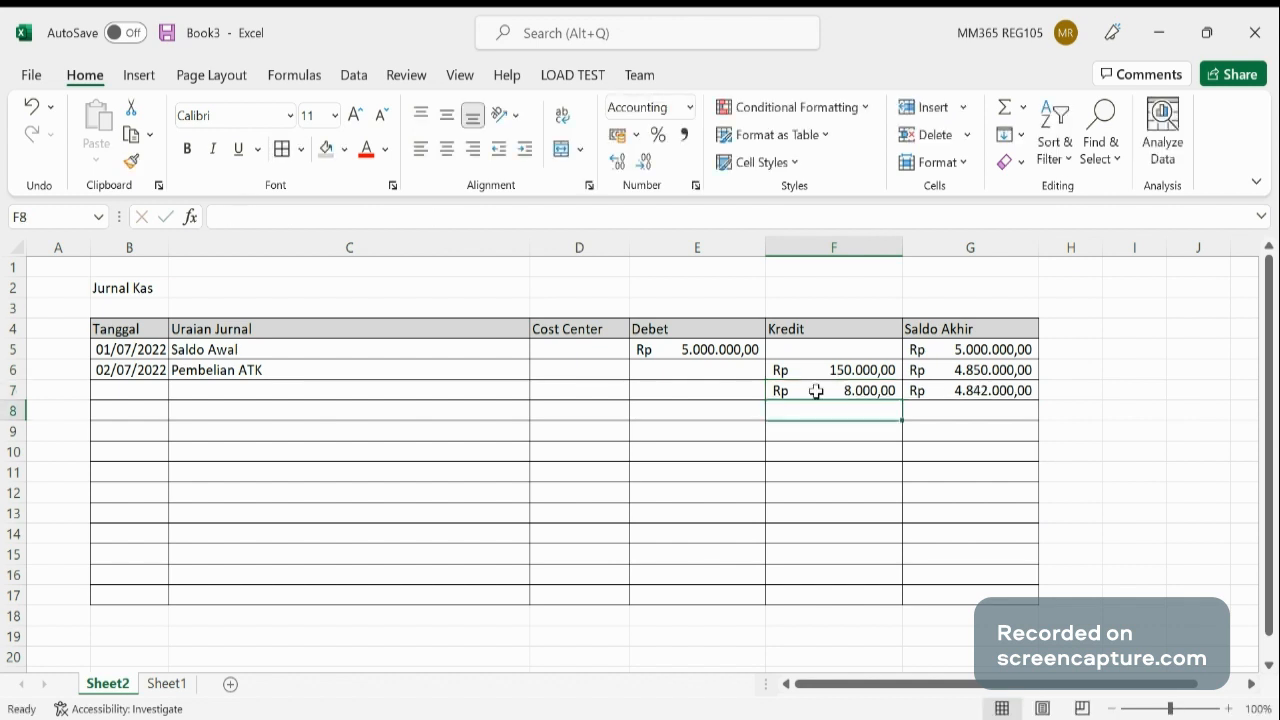
{"action": "left_click", "coordinate": [816, 391]}
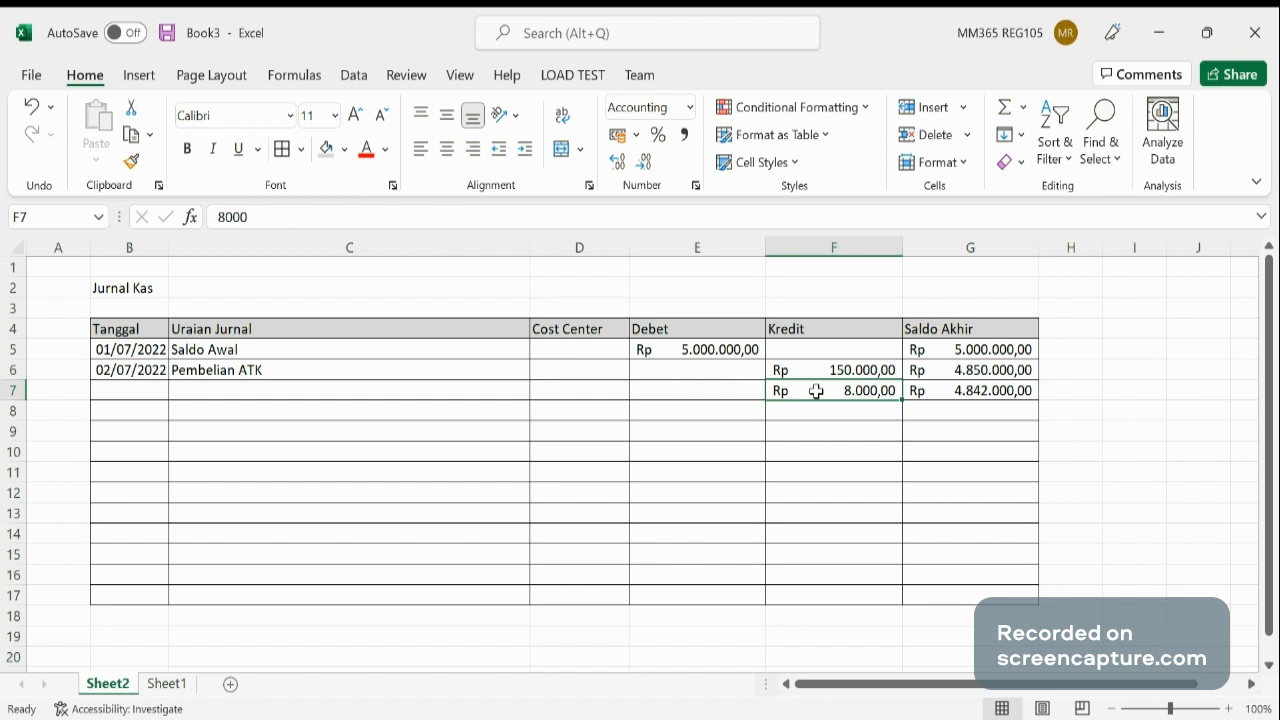
{"action": "key", "text": "Delete"}
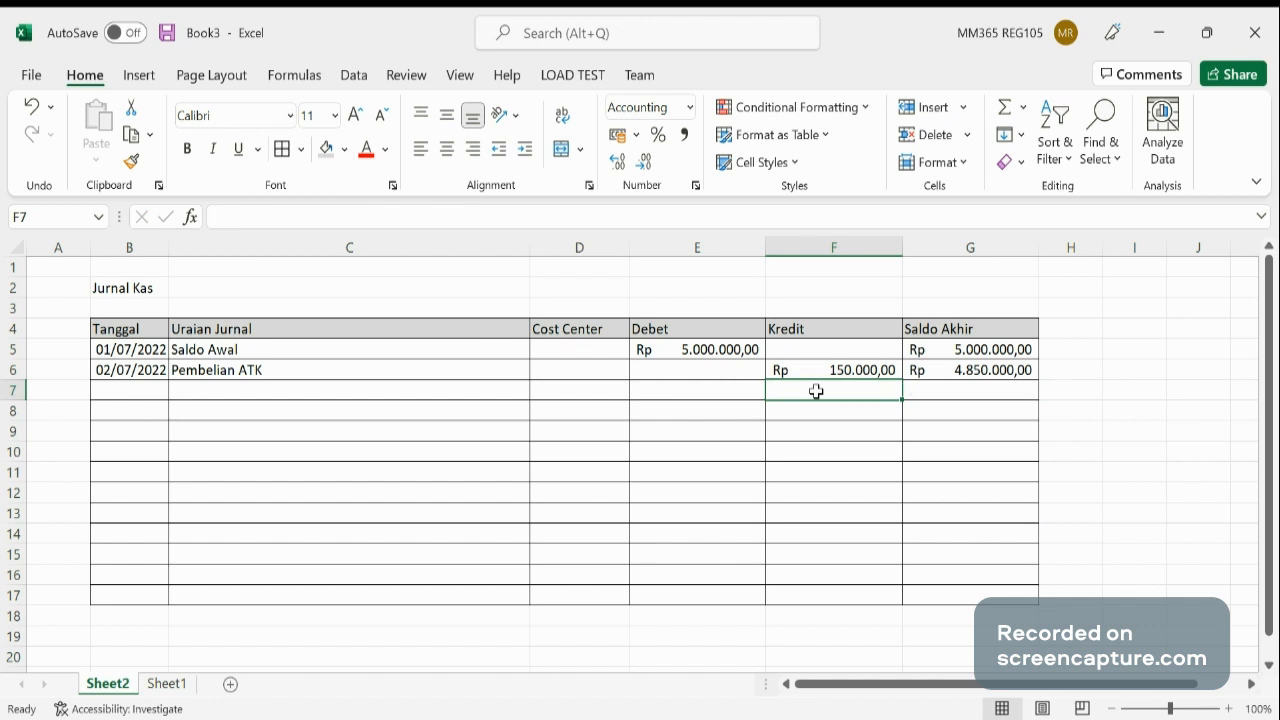
Step: Enter the date 03/07/22 in B7 and the description Bayar Tagihan Listrik in C7
{"action": "left_click", "coordinate": [153, 384]}
{"action": "type", "text": "0"}
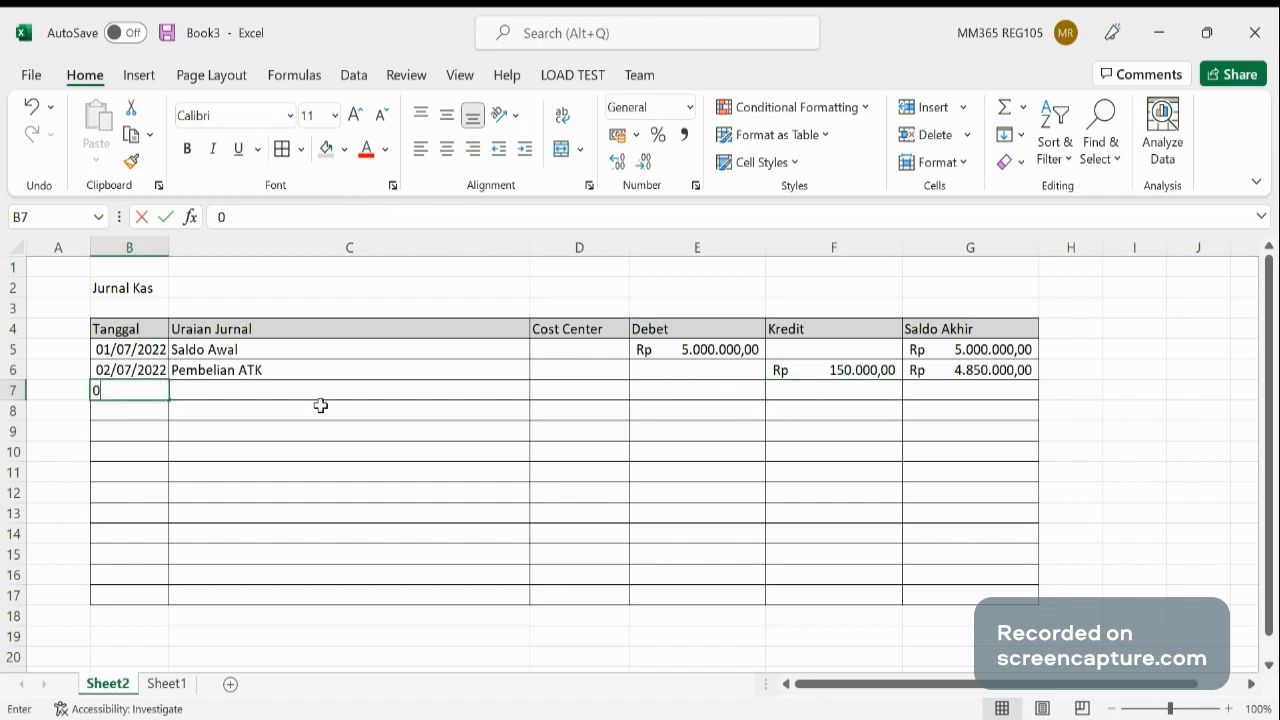
{"action": "type", "text": "3/07"}
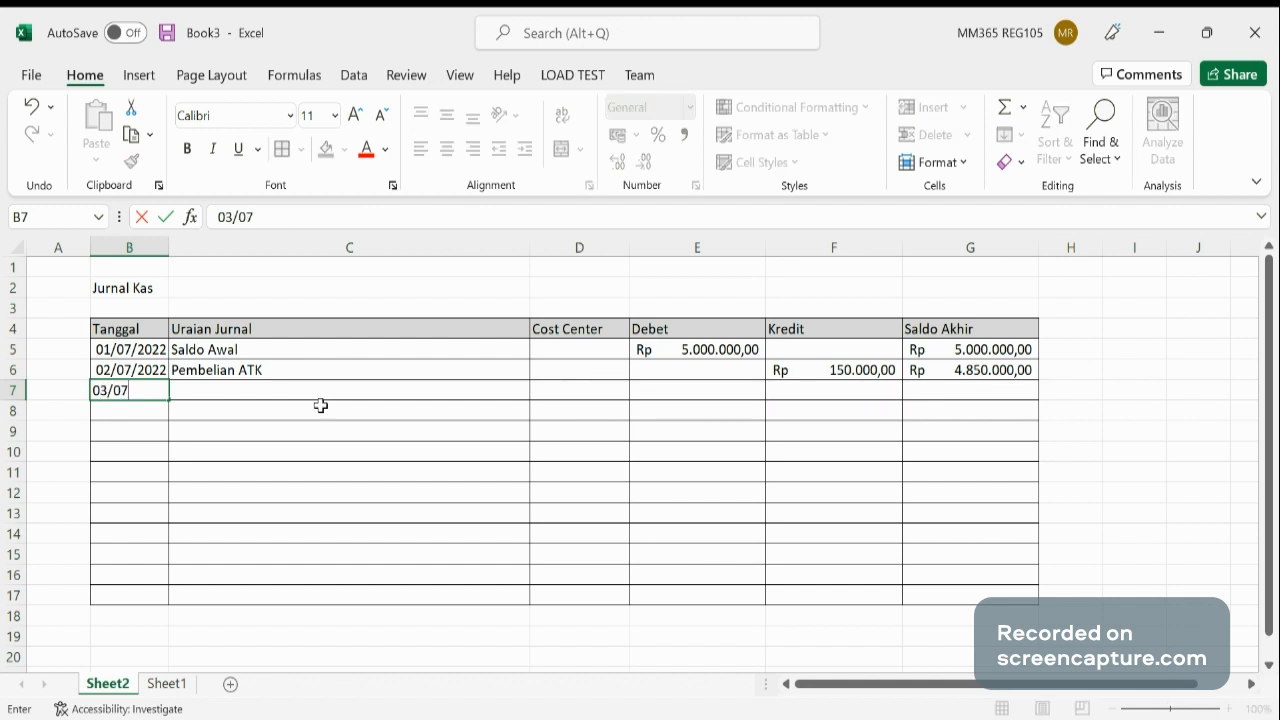
{"action": "type", "text": "/22"}
{"action": "key", "text": "Tab"}
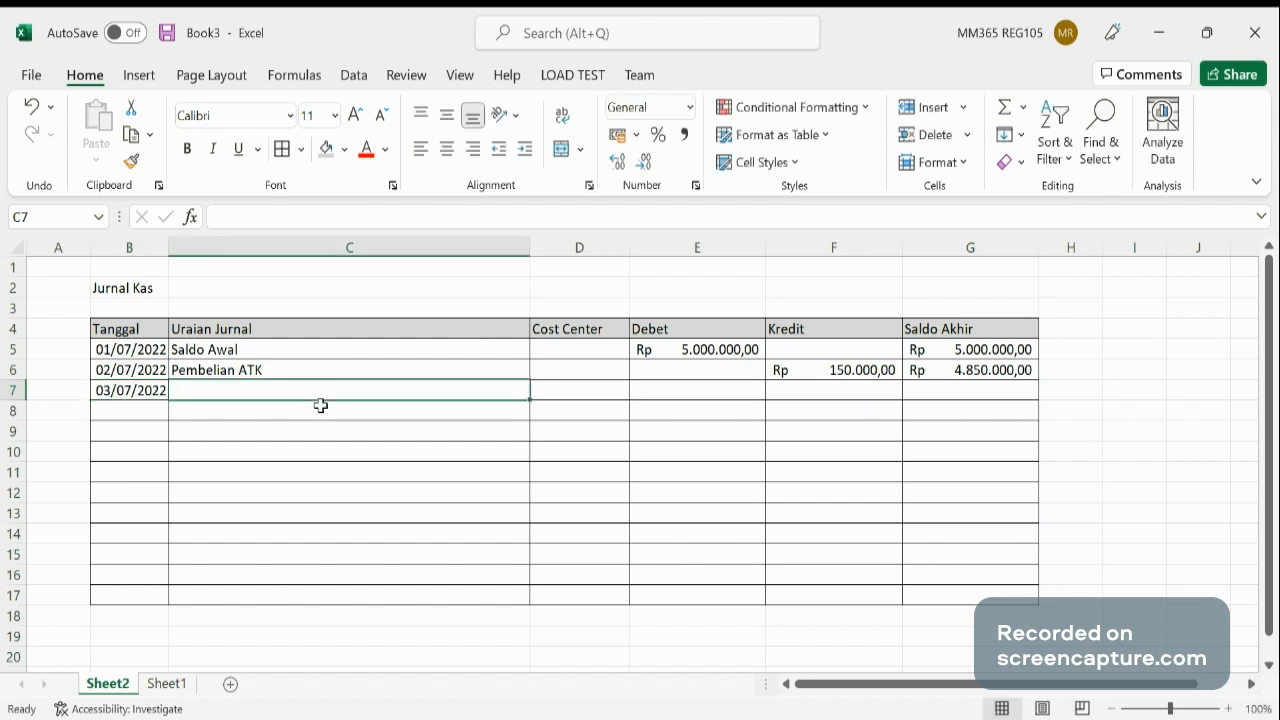
{"action": "type", "text": "Bayar T"}
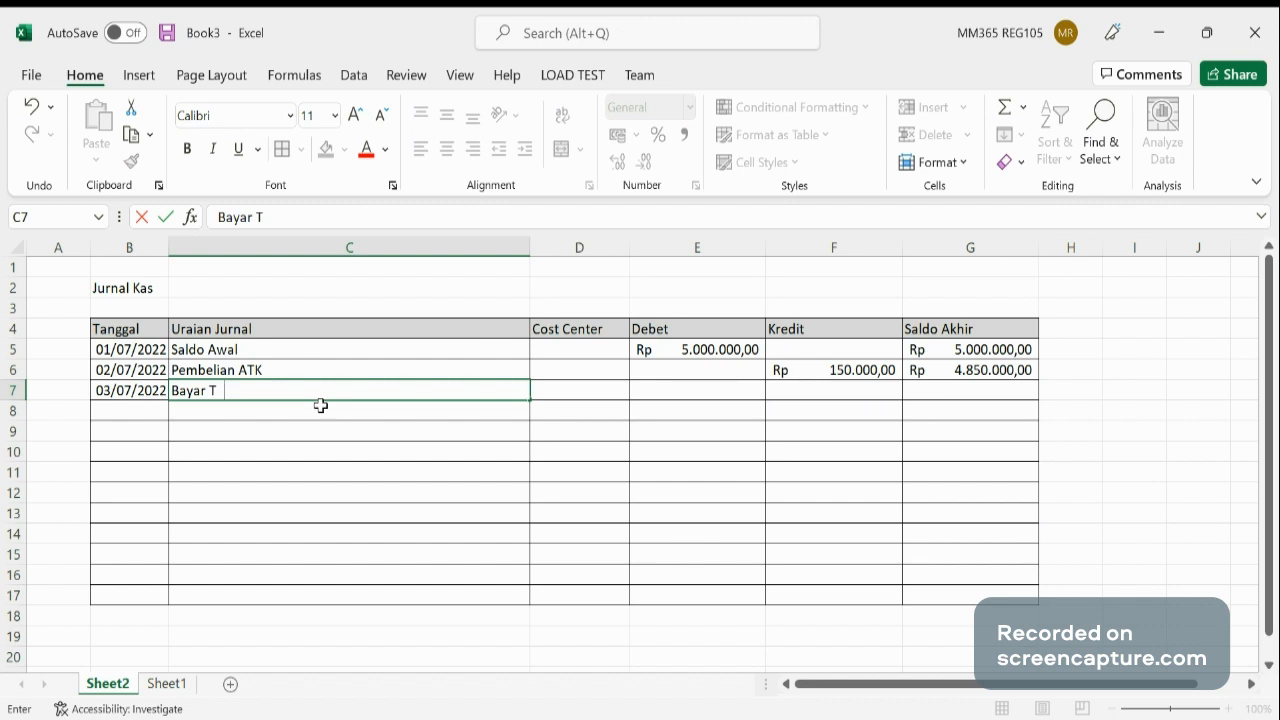
{"action": "type", "text": "ah"}
{"action": "type", "text": "ihan"}
{"action": "type", "text": " List"}
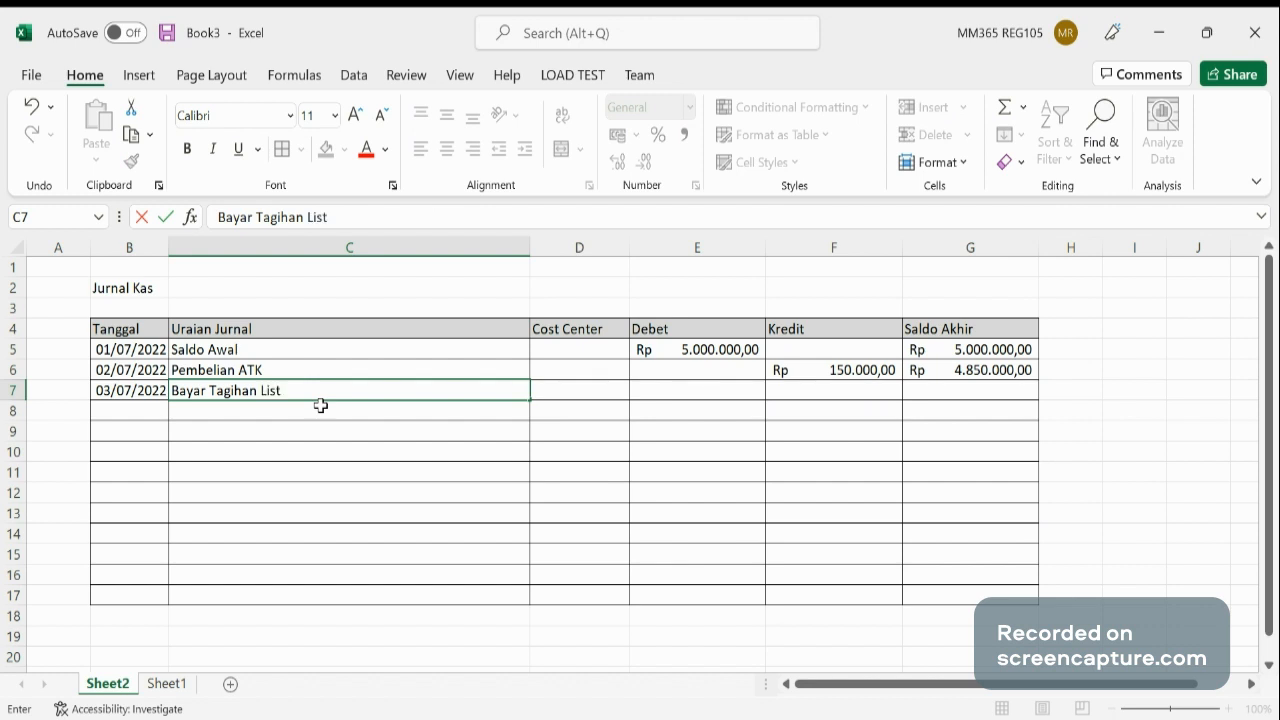
{"action": "type", "text": "rik"}
{"action": "key", "text": "Return"}
Step: Enter a credit of 1500000 in F7 and check the balance formula in G7
{"action": "key", "text": "Up"}
{"action": "key", "text": "Right"}
{"action": "key", "text": "Right"}
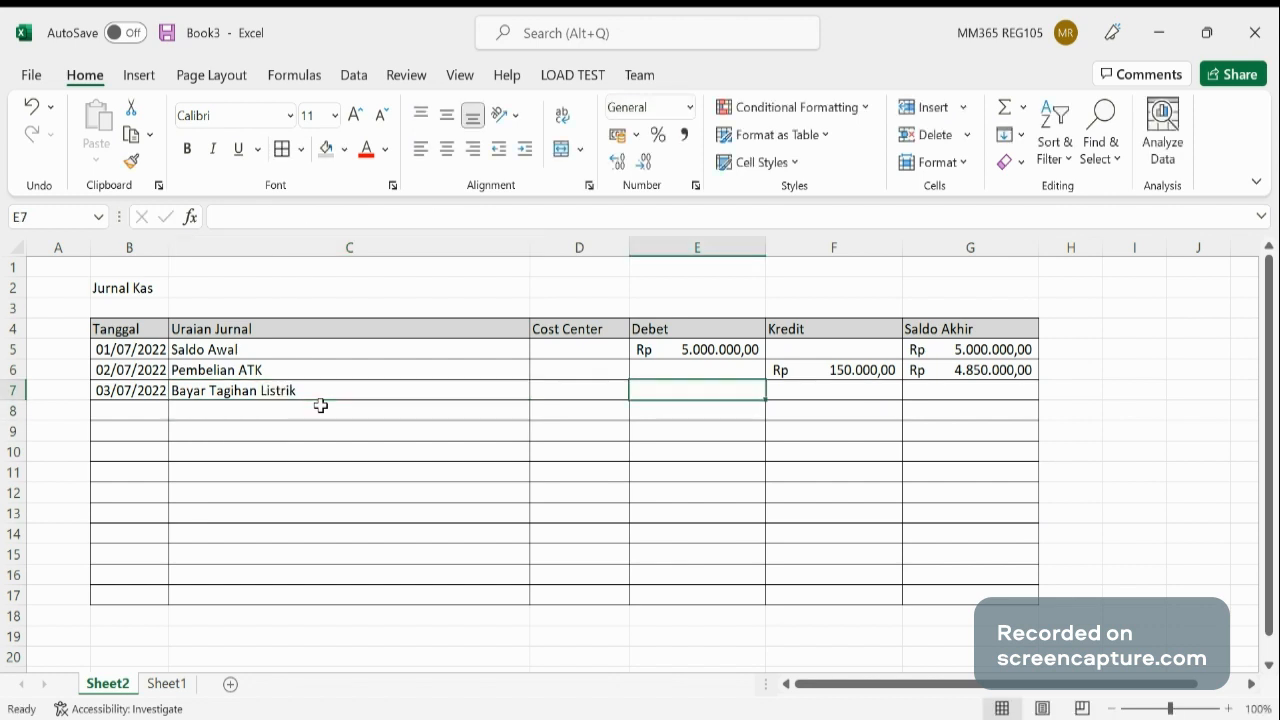
{"action": "key", "text": "Right"}
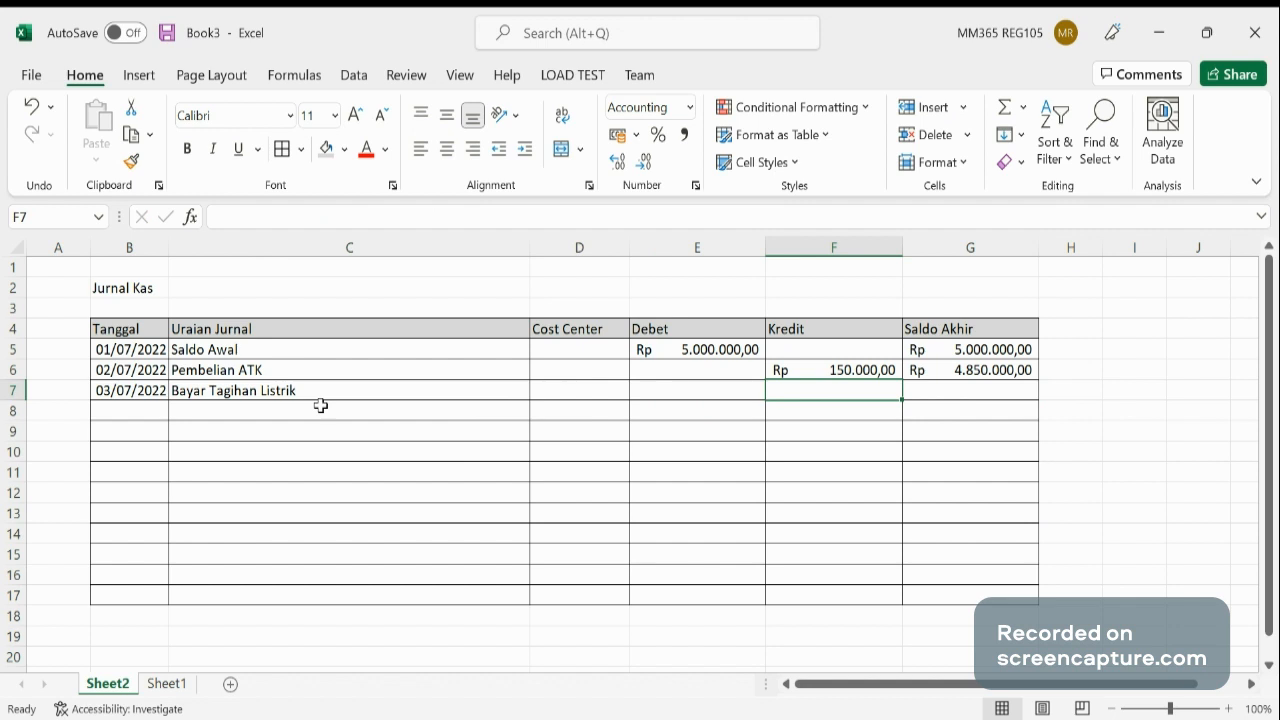
{"action": "type", "text": "150"}
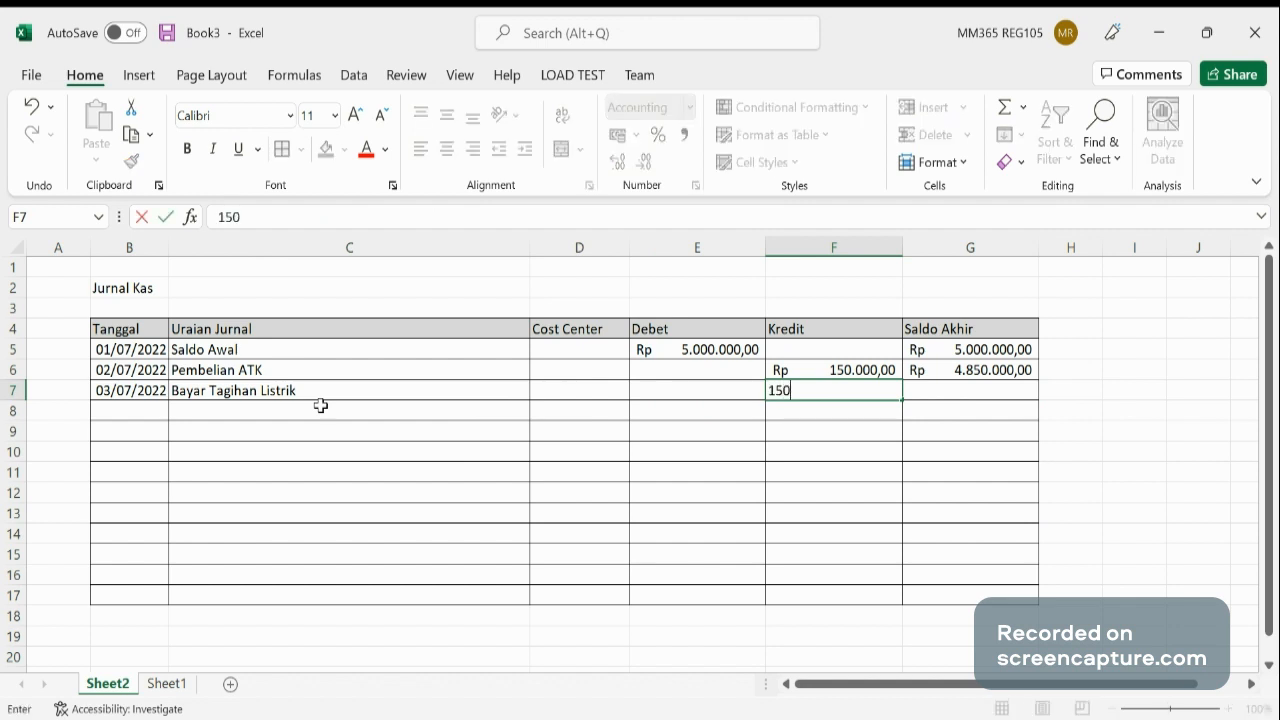
{"action": "type", "text": "0"}
{"action": "key", "text": "BackSpace"}
{"action": "key", "text": "BackSpace"}
{"action": "key", "text": "BackSpace"}
{"action": "type", "text": "500"}
{"action": "type", "text": "000"}
{"action": "key", "text": "Return"}
{"action": "key", "text": "Up"}
{"action": "key", "text": "Right"}
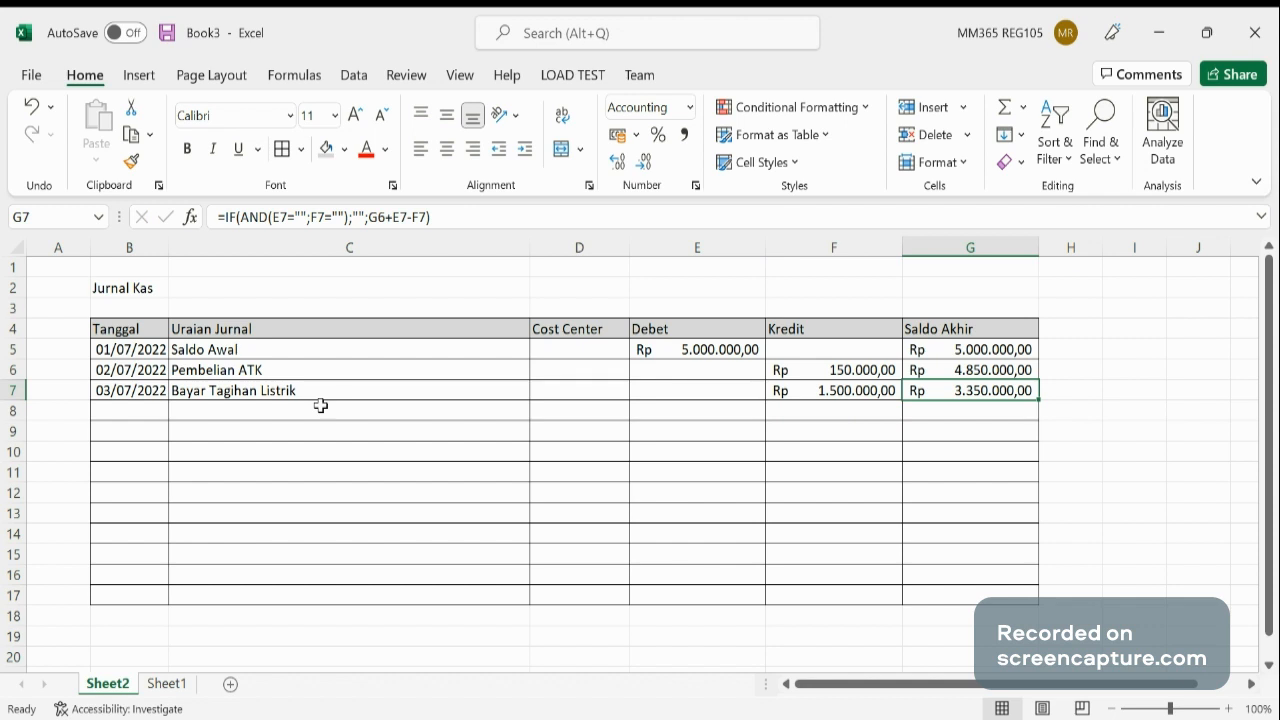
Step: Examine the balance formulas in the empty rows of the Saldo Akhir column, from G8 down to G13
{"action": "key", "text": "Down"}
{"action": "key", "text": "Down"}
{"action": "key", "text": "Down"}
{"action": "key", "text": "Down"}
{"action": "key", "text": "Down"}
{"action": "key", "text": "Down"}
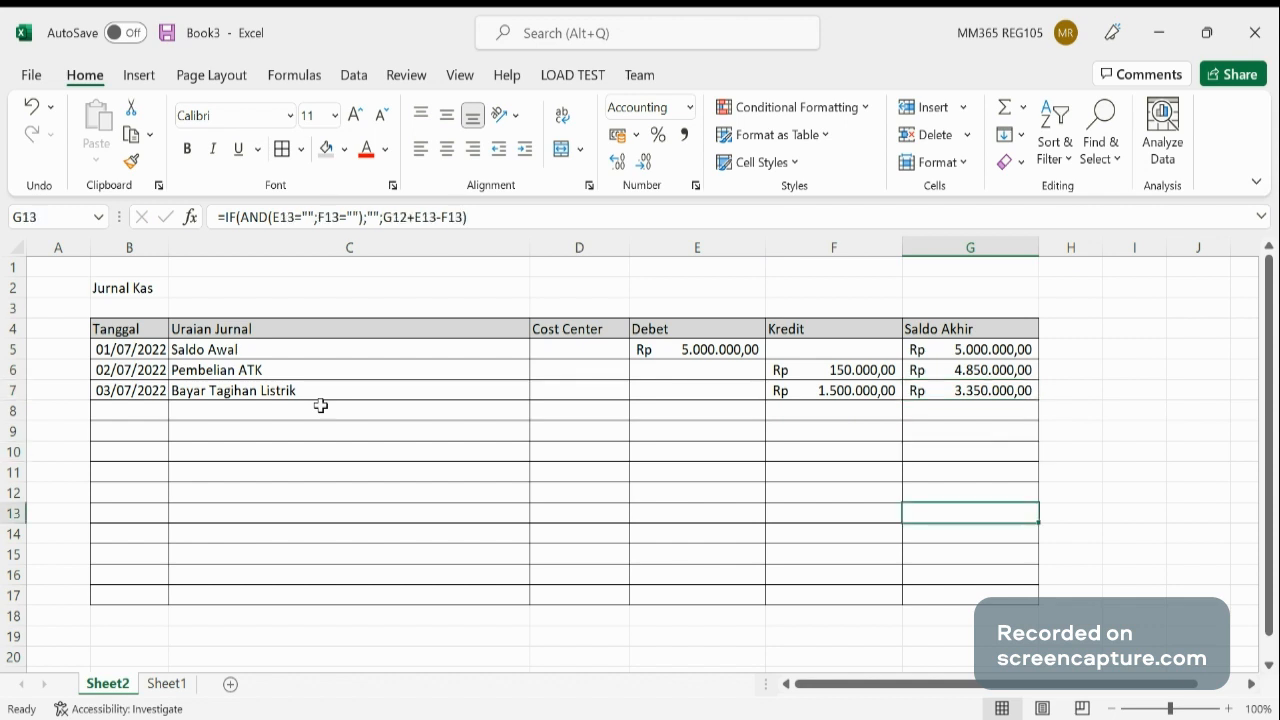
{"action": "key", "text": "Up"}
{"action": "key", "text": "Up"}
{"action": "key", "text": "Up"}
{"action": "key", "text": "Up"}
{"action": "key", "text": "Up"}
{"action": "key", "text": "Up"}
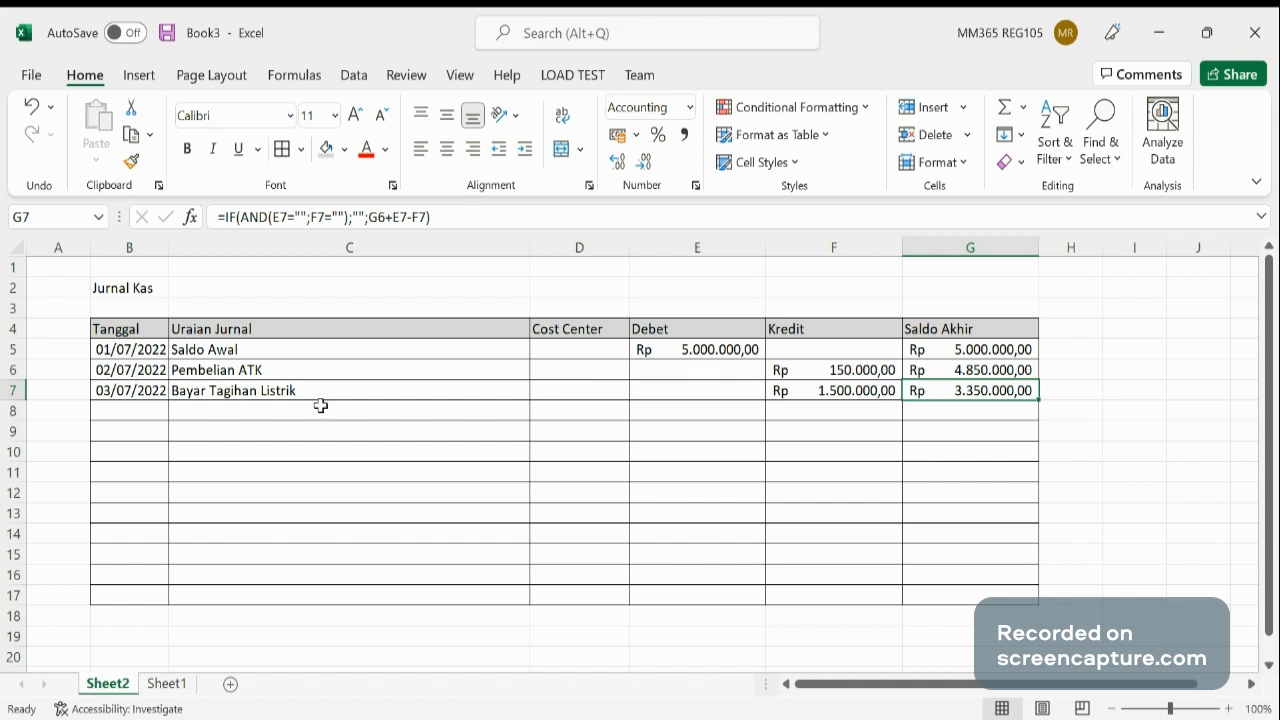
Step: Review the cells of the electricity bill entry in row 7, from its date to its credit amount
{"action": "key", "text": "Left"}
{"action": "key", "text": "Left"}
{"action": "key", "text": "Left"}
{"action": "key", "text": "Left"}
{"action": "key", "text": "Left"}
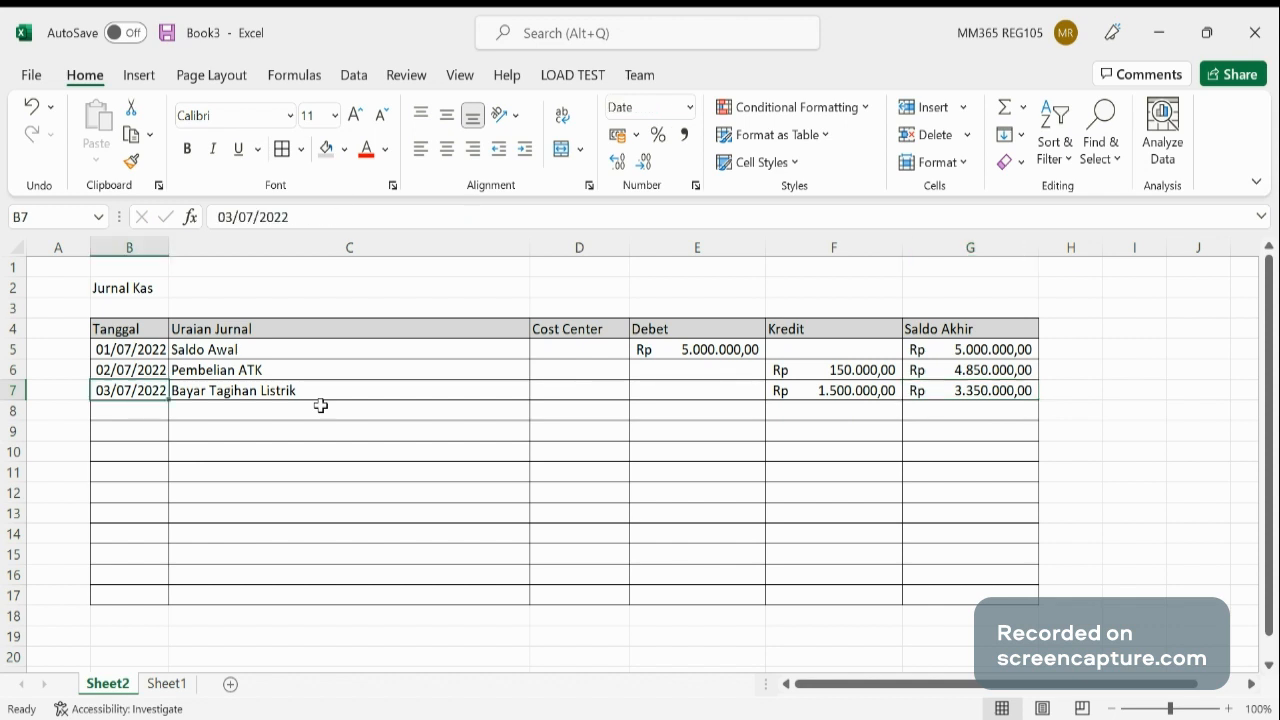
{"action": "key", "text": "Down"}
{"action": "key", "text": "Up"}
{"action": "key", "text": "Right"}
{"action": "key", "text": "Right"}
{"action": "key", "text": "Right"}
{"action": "key", "text": "Right"}
{"action": "key", "text": "Right"}
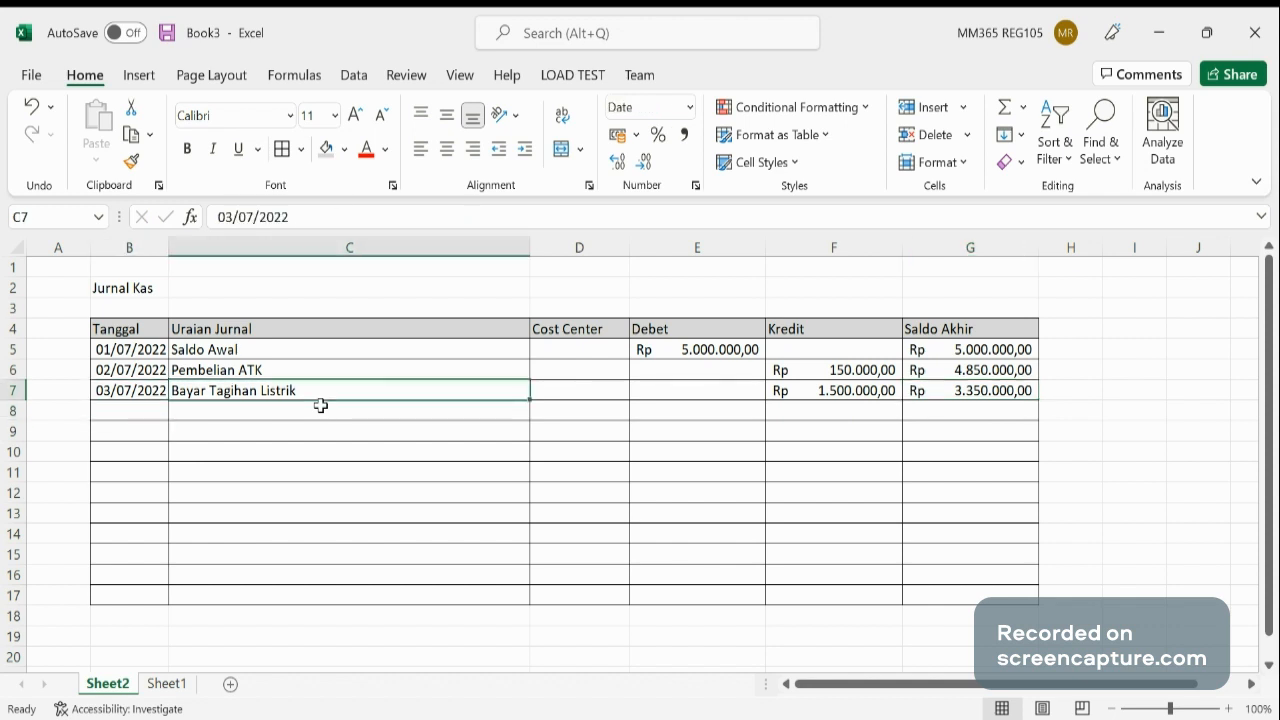
{"action": "key", "text": "Left"}
{"action": "key", "text": "Left"}
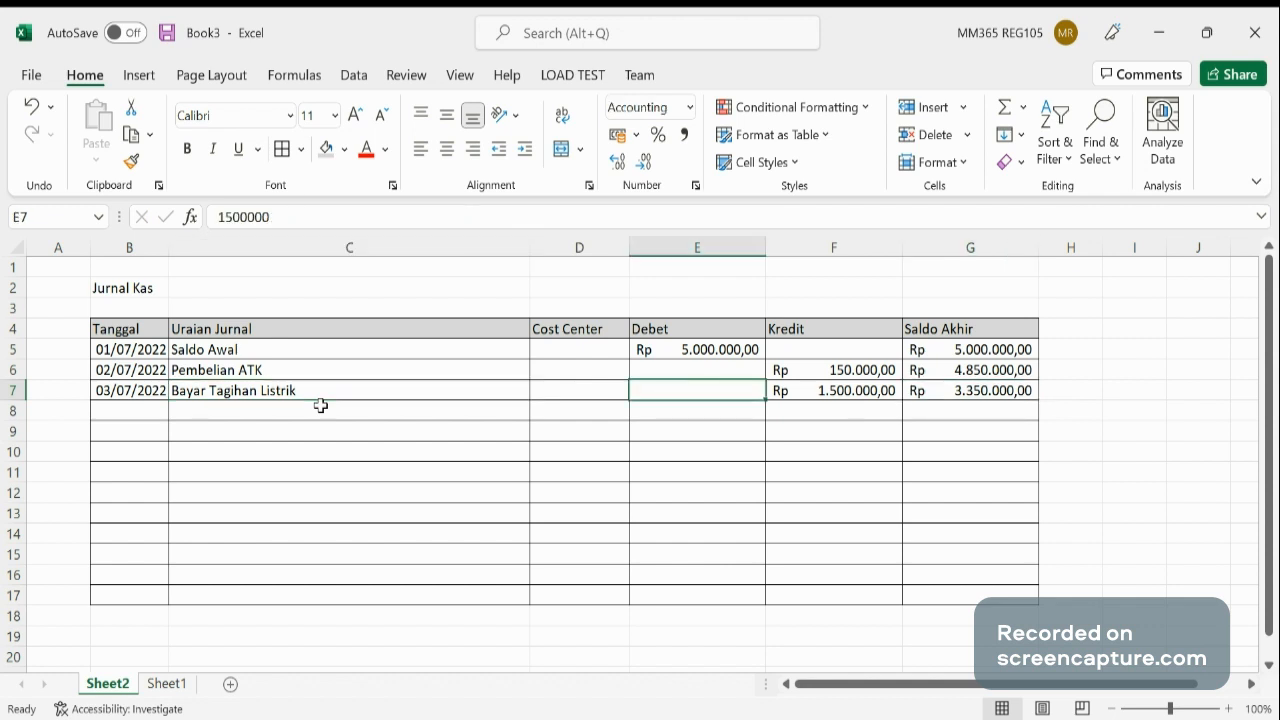
Step: Enter the date 04/07/22 in B8 and the description Bayar Tagihan Internet in C8
{"action": "key", "text": "Left"}
{"action": "key", "text": "Left"}
{"action": "key", "text": "Left"}
{"action": "key", "text": "Down"}
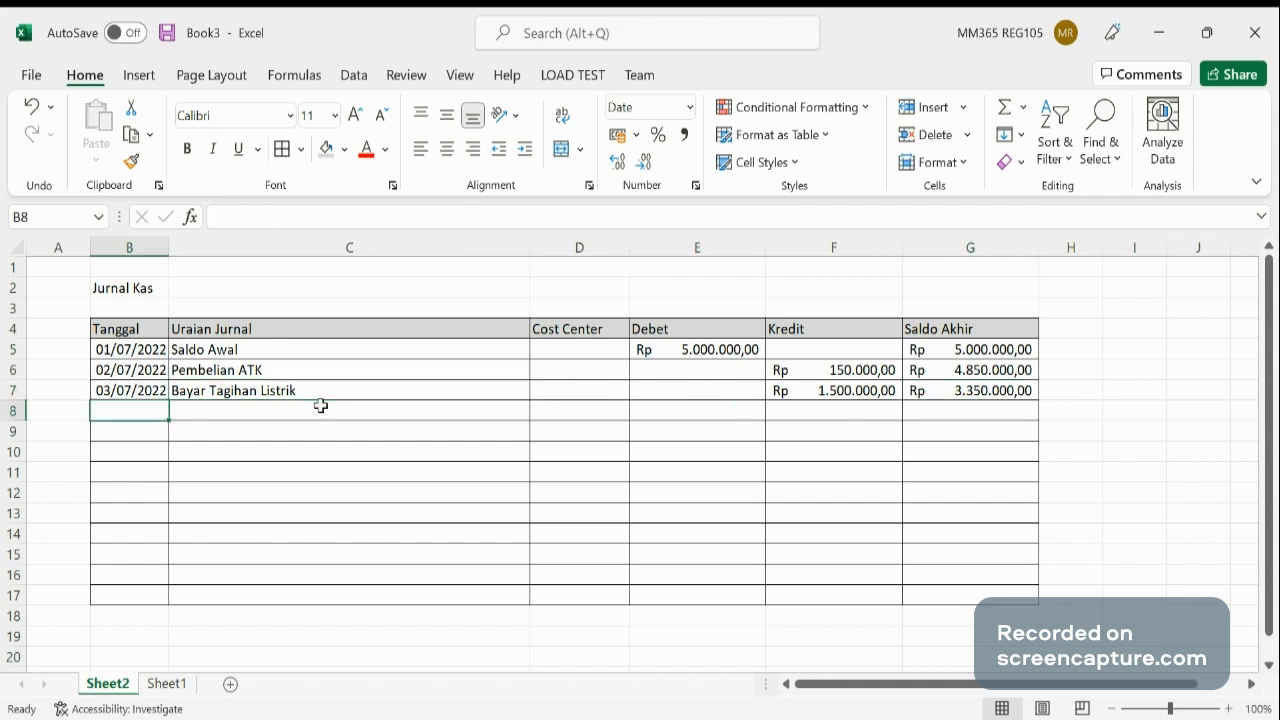
{"action": "type", "text": "04/0"}
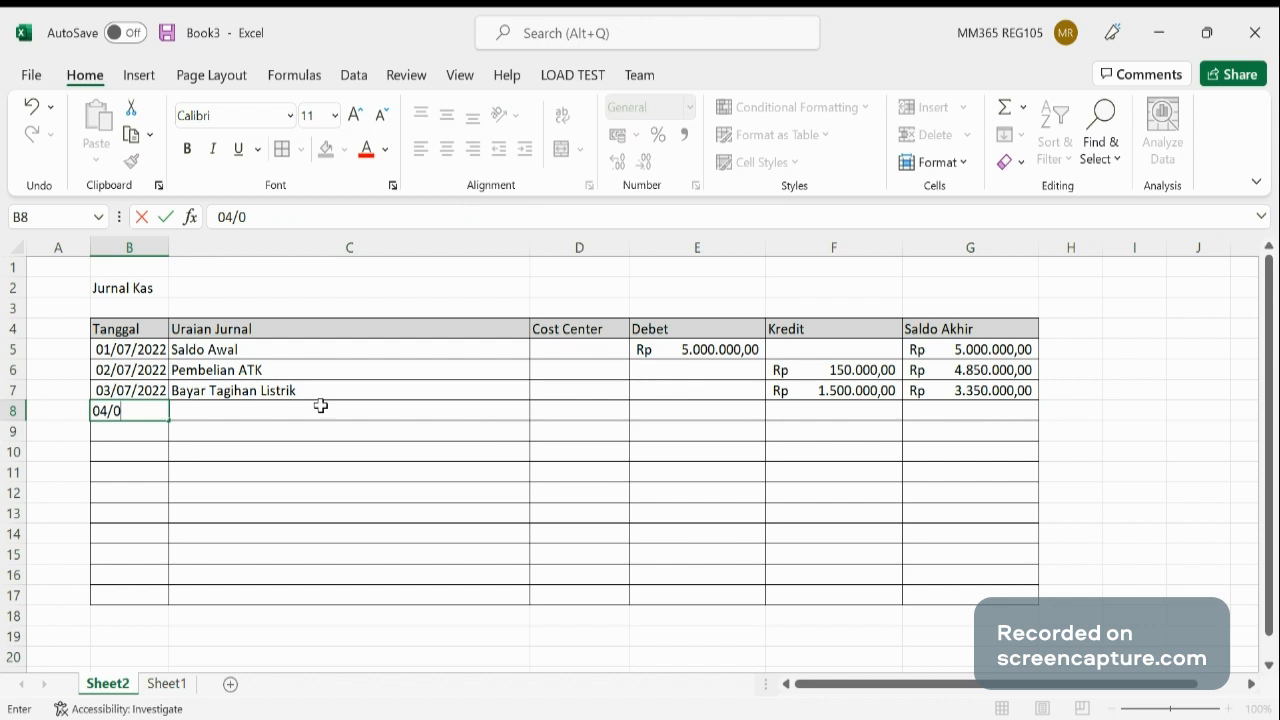
{"action": "type", "text": "7/22"}
{"action": "left_click", "coordinate": [320, 405]}
{"action": "type", "text": "B"}
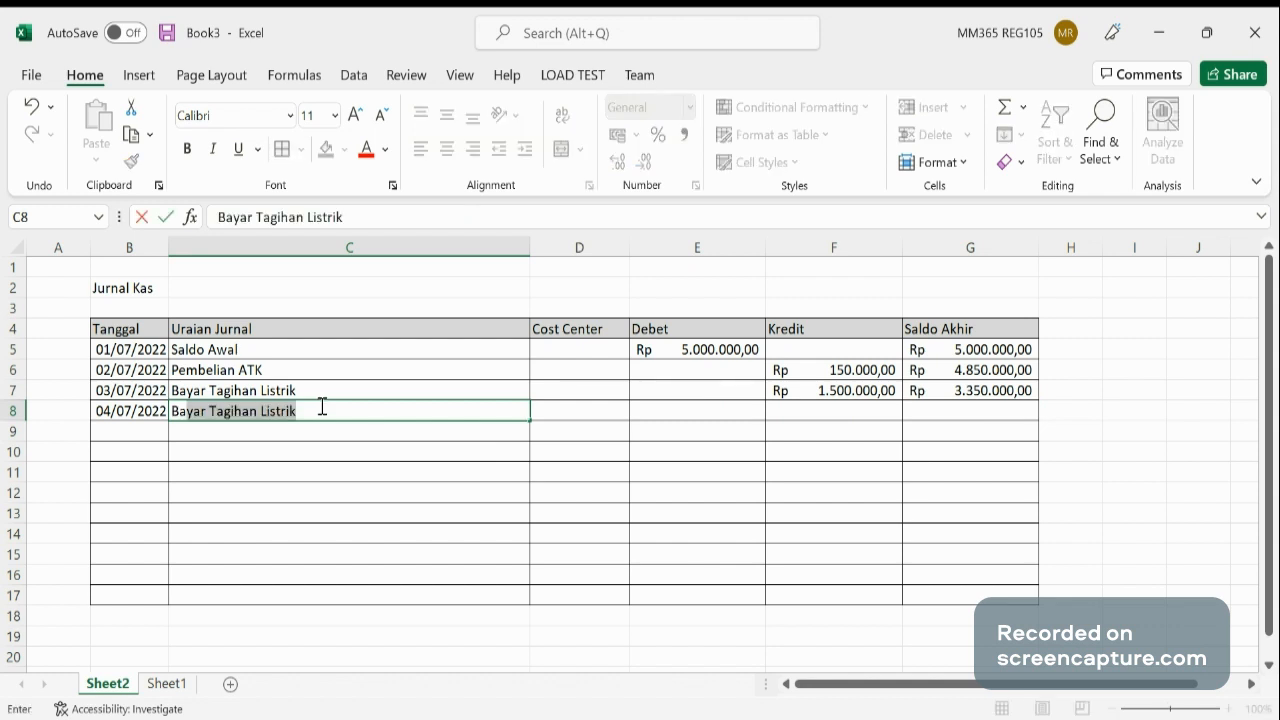
{"action": "type", "text": "ayar "}
{"action": "type", "text": "Tag"}
{"action": "type", "text": "h"}
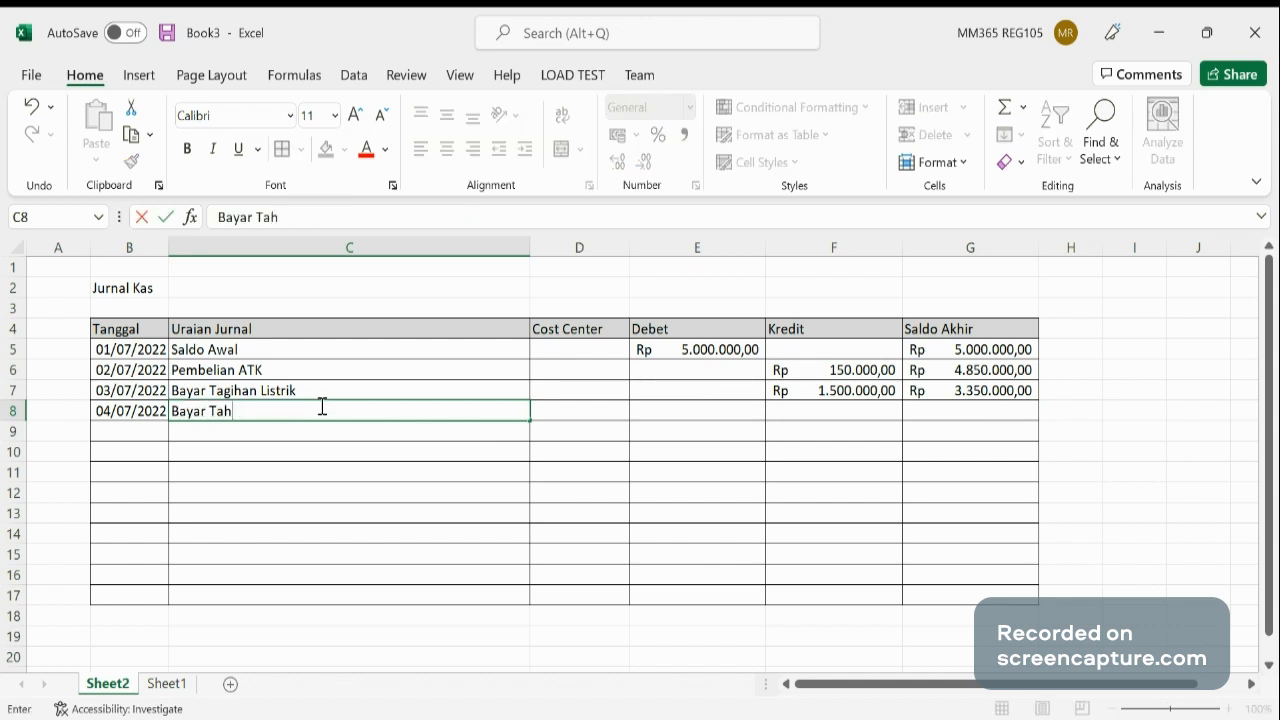
{"action": "key", "text": "BackSpace"}
{"action": "type", "text": "gihan Inter"}
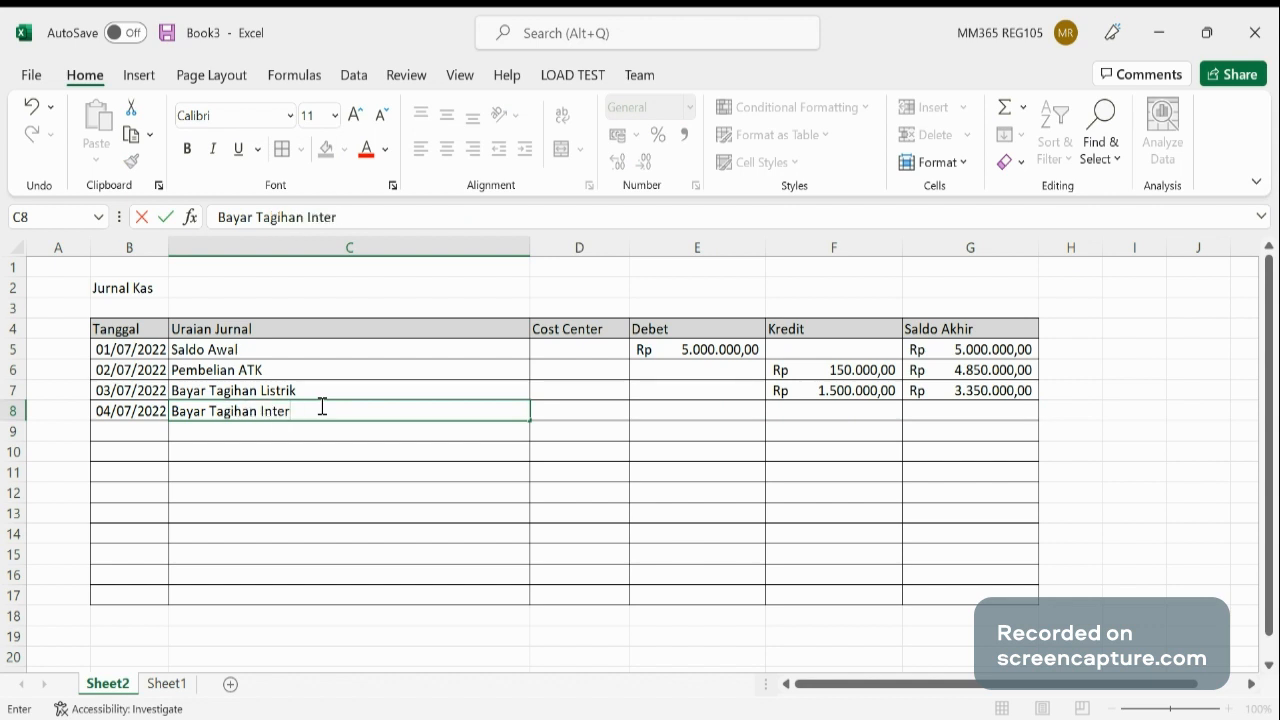
{"action": "type", "text": "net"}
{"action": "key", "text": "Return"}
Step: Fill in the cost centers, with WIFI for the internet bill in D8 and Listrik for the electricity bill in D7
{"action": "key", "text": "Up"}
{"action": "key", "text": "Up"}
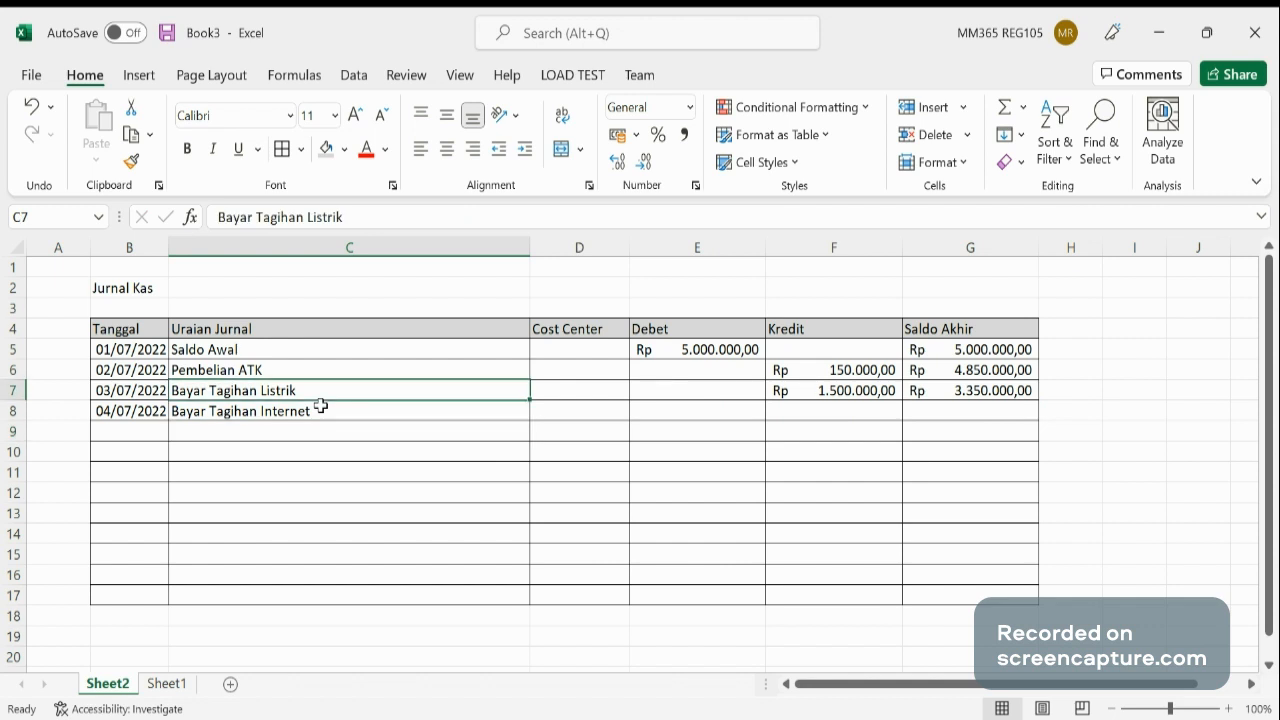
{"action": "key", "text": "Down"}
{"action": "key", "text": "Right"}
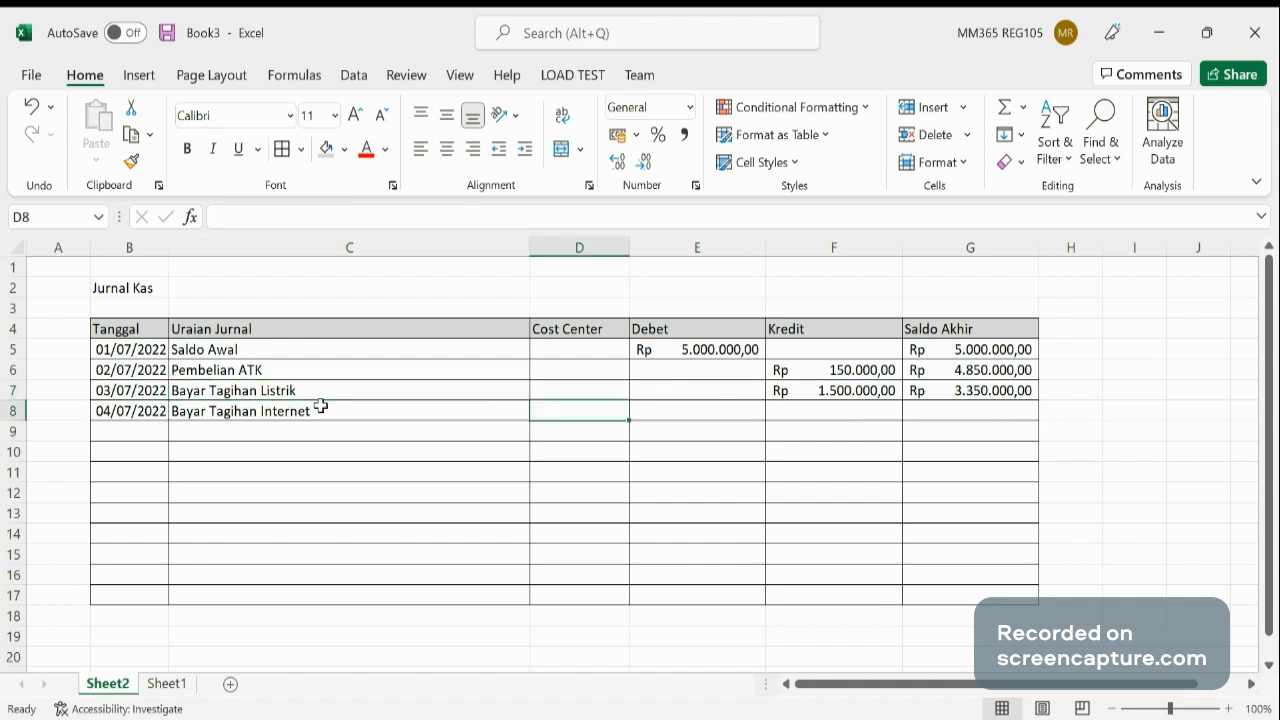
{"action": "type", "text": "WFI"}
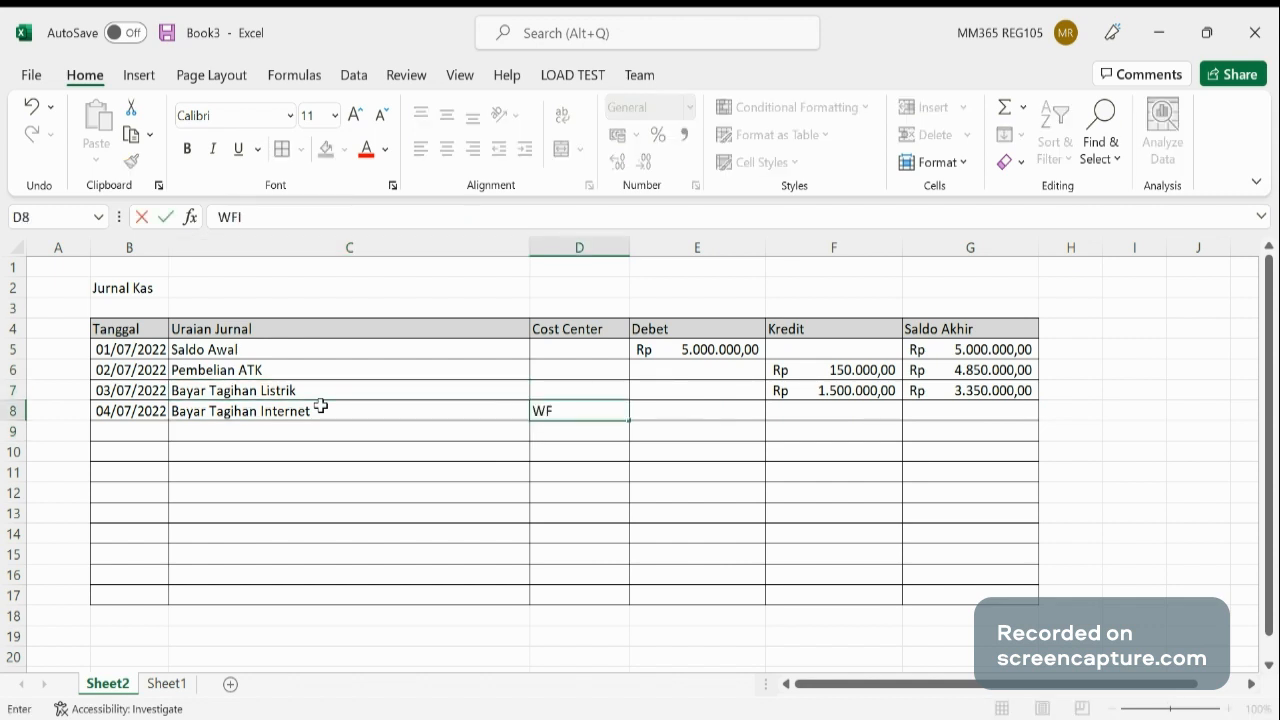
{"action": "key", "text": "Up"}
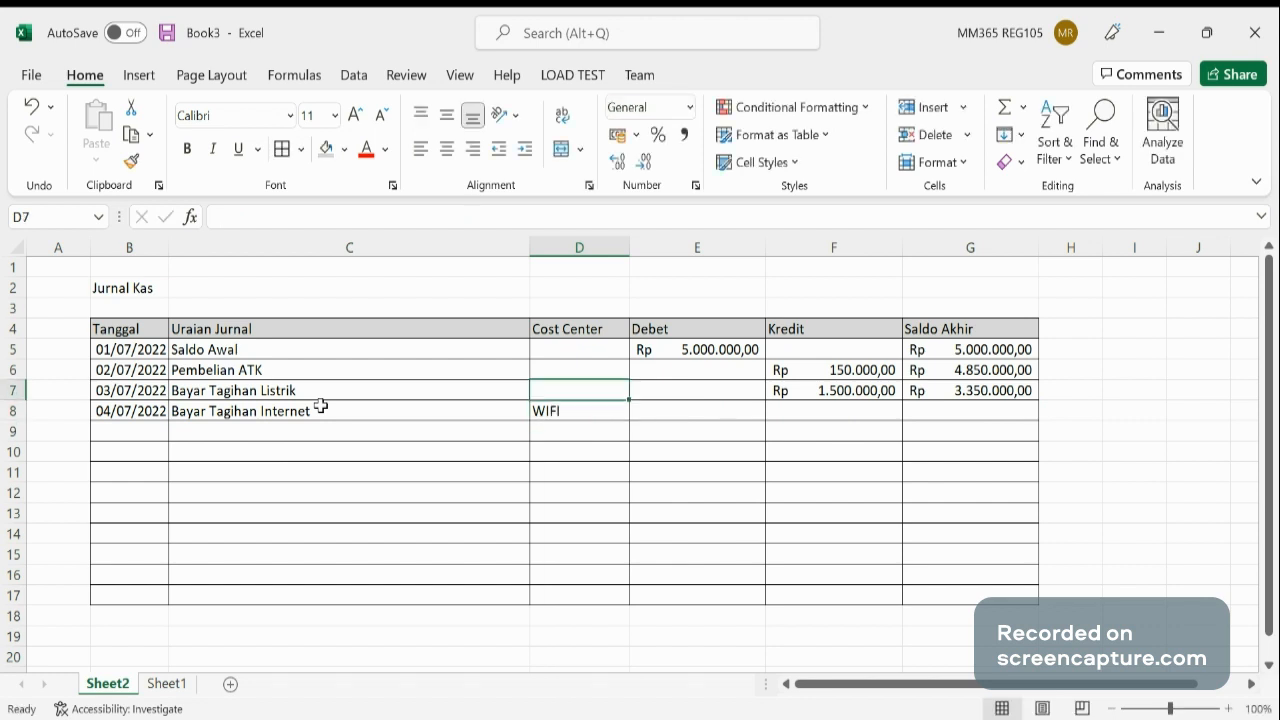
{"action": "type", "text": "li"}
{"action": "key", "text": "BackSpace"}
{"action": "key", "text": "BackSpace"}
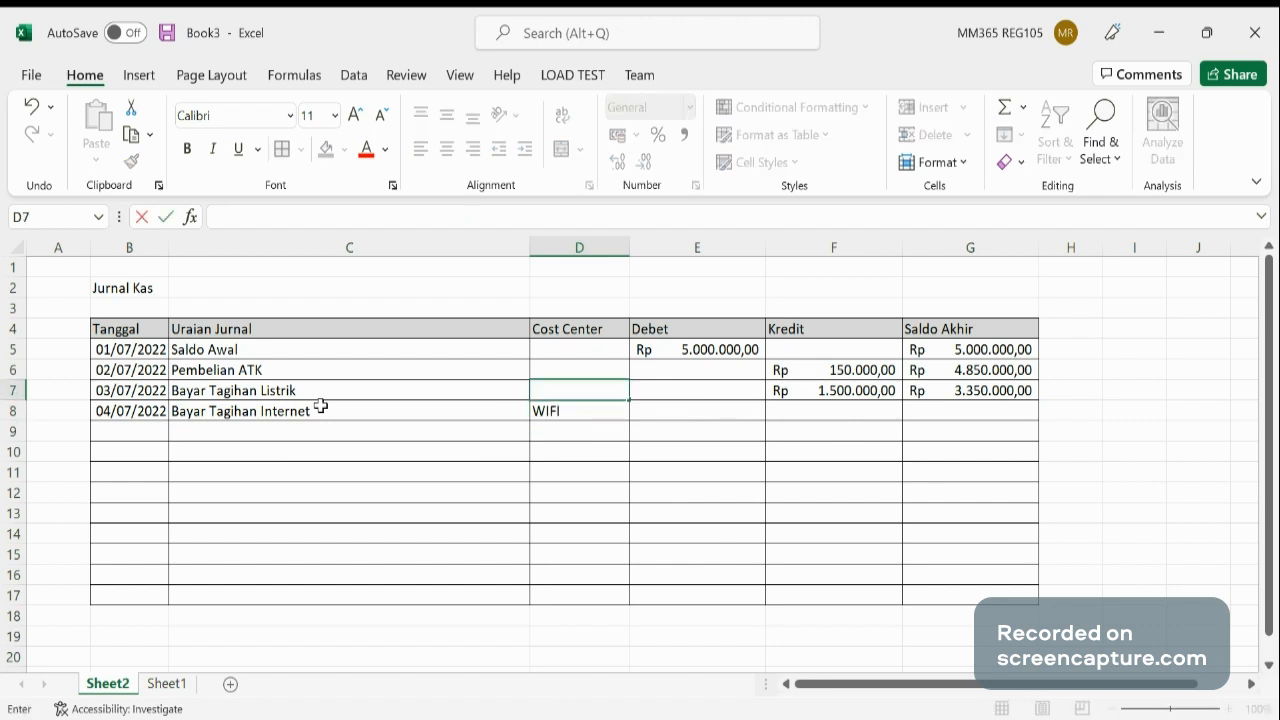
{"action": "type", "text": "Listrik"}
{"action": "key", "text": "Return"}
Step: Enter a credit of 450000 for the internet bill in F8
{"action": "key", "text": "Right"}
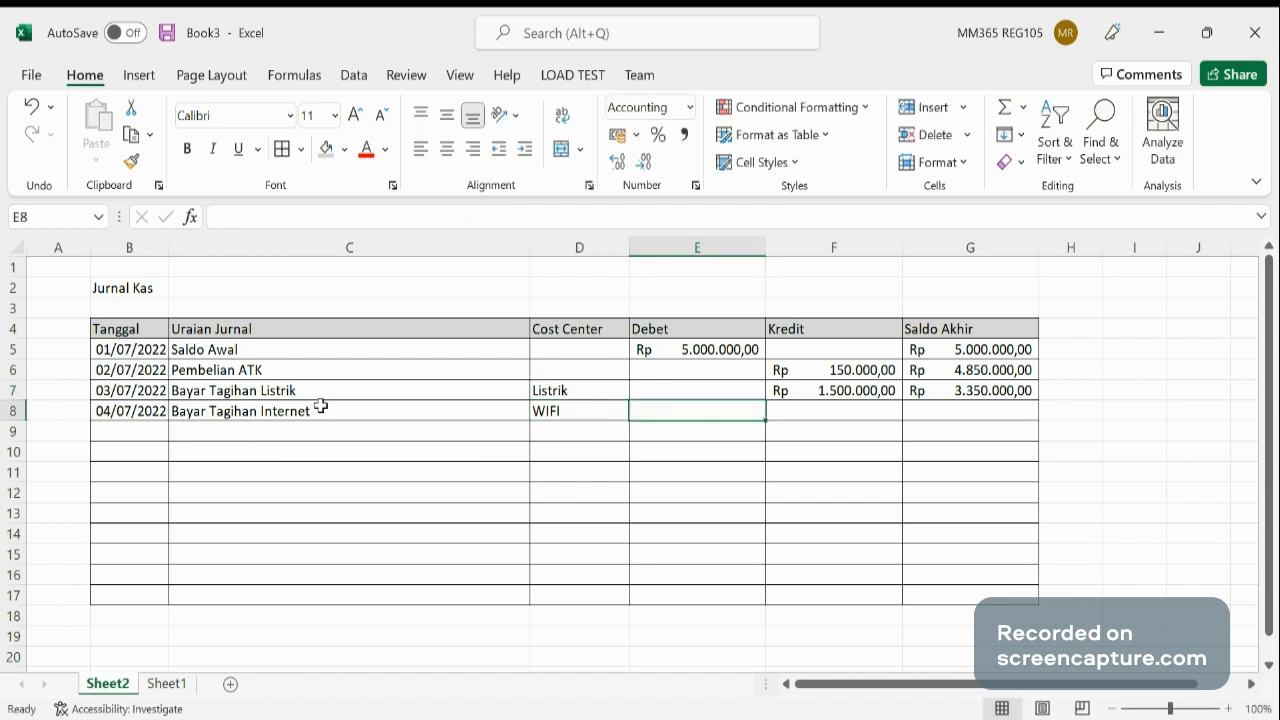
{"action": "key", "text": "Left"}
{"action": "key", "text": "Right"}
{"action": "key", "text": "Right"}
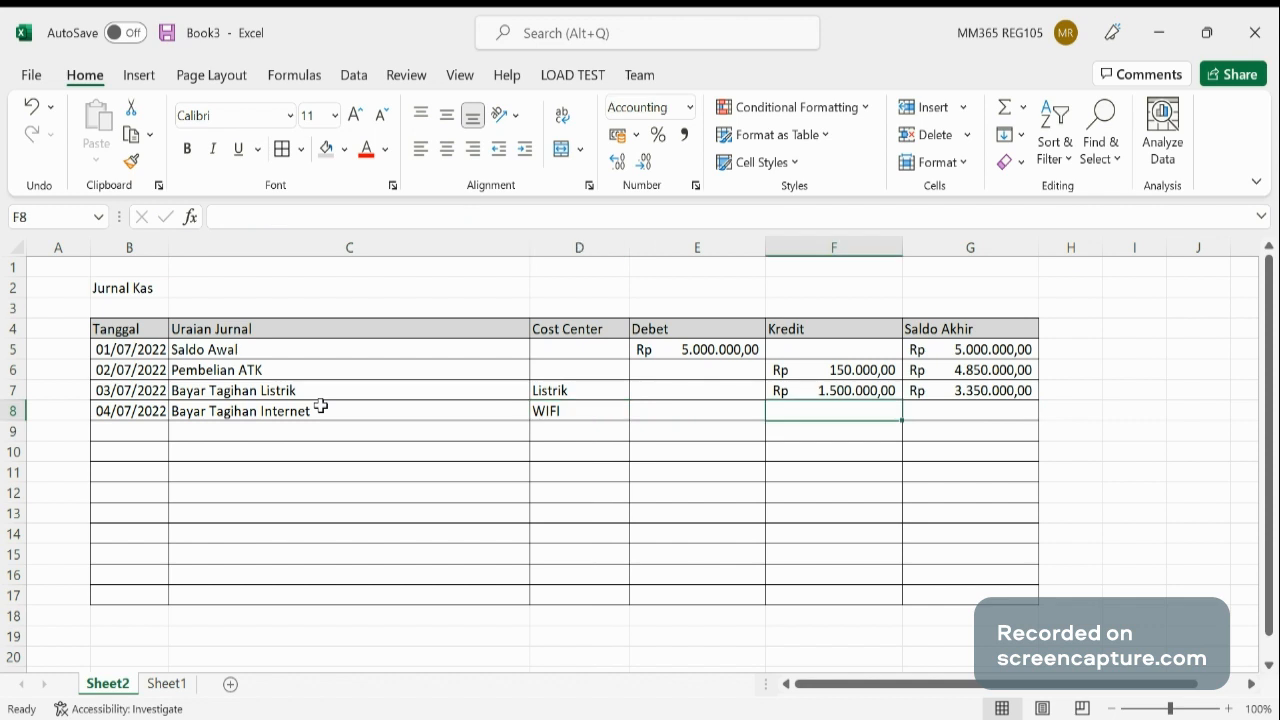
{"action": "type", "text": "5"}
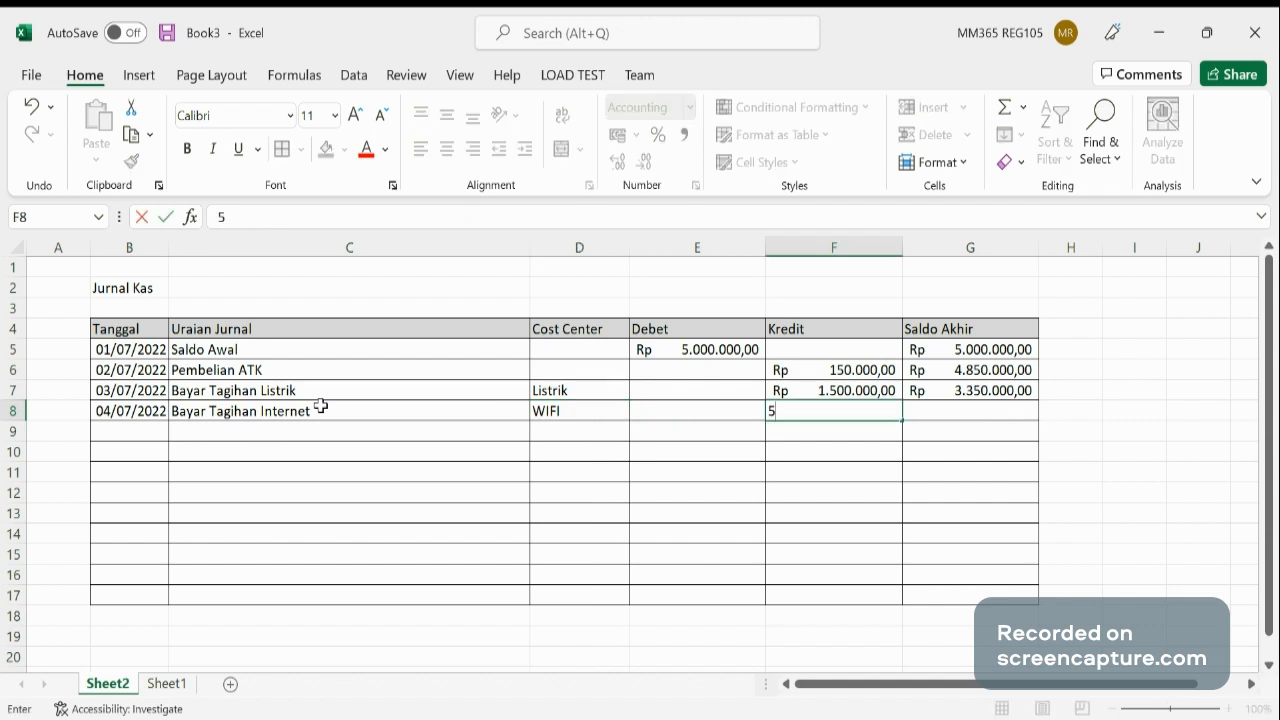
{"action": "key", "text": "BackSpace"}
{"action": "type", "text": "450000"}
{"action": "key", "text": "ctrl+Return"}
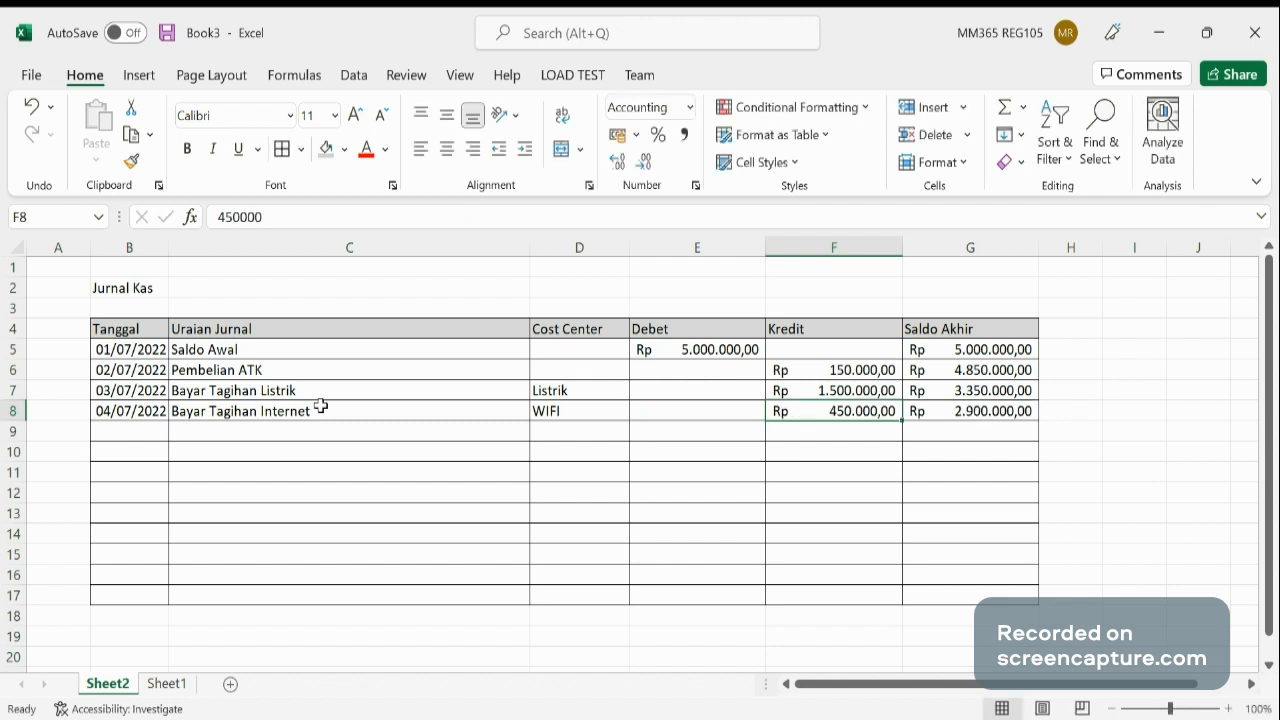
Step: Review the internet bill entry in row 8, from its date to the balance formula in G8
{"action": "key", "text": "Right"}
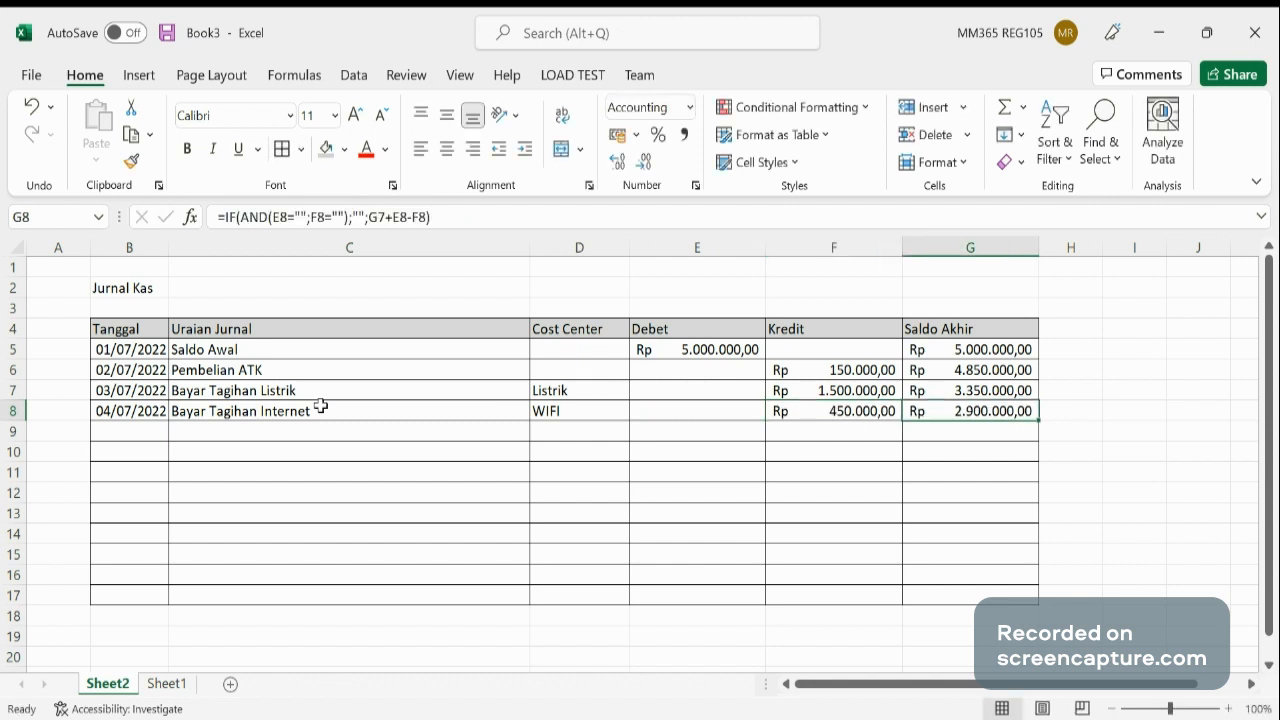
{"action": "key", "text": "ctrl+Left"}
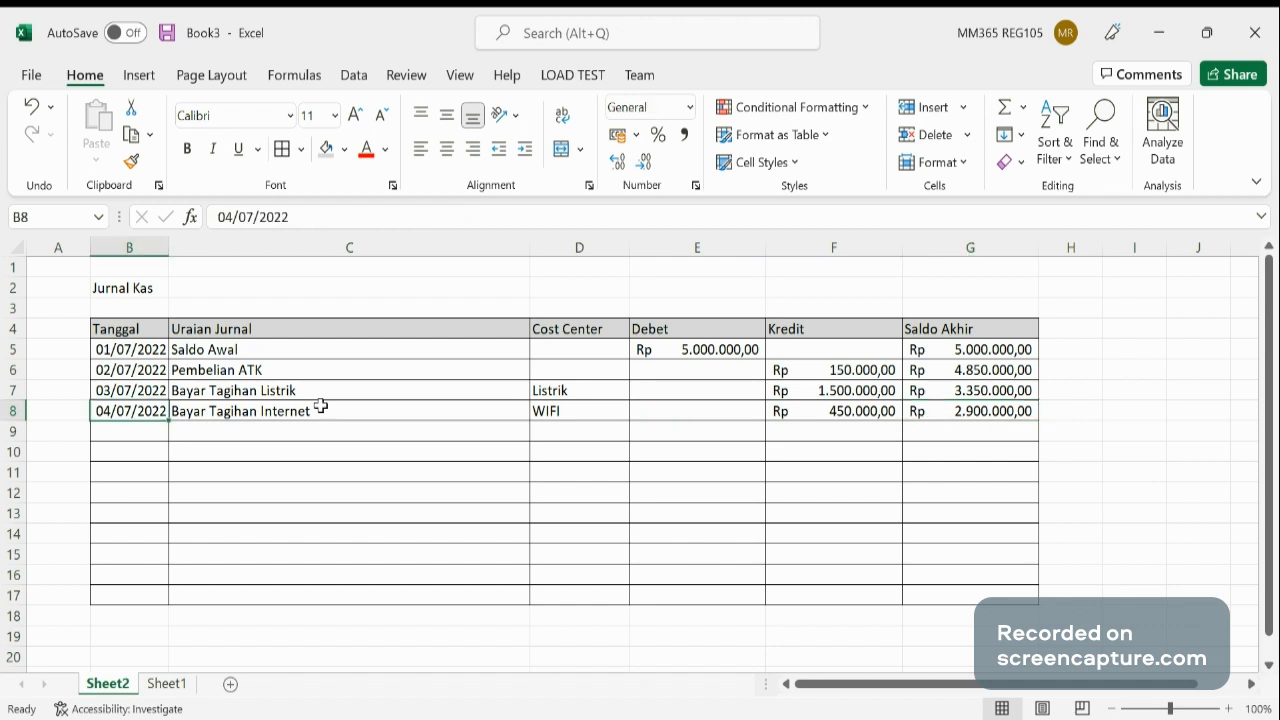
{"action": "key", "text": "Right"}
{"action": "key", "text": "Right"}
{"action": "key", "text": "Right"}
{"action": "key", "text": "Right"}
{"action": "key", "text": "Right"}
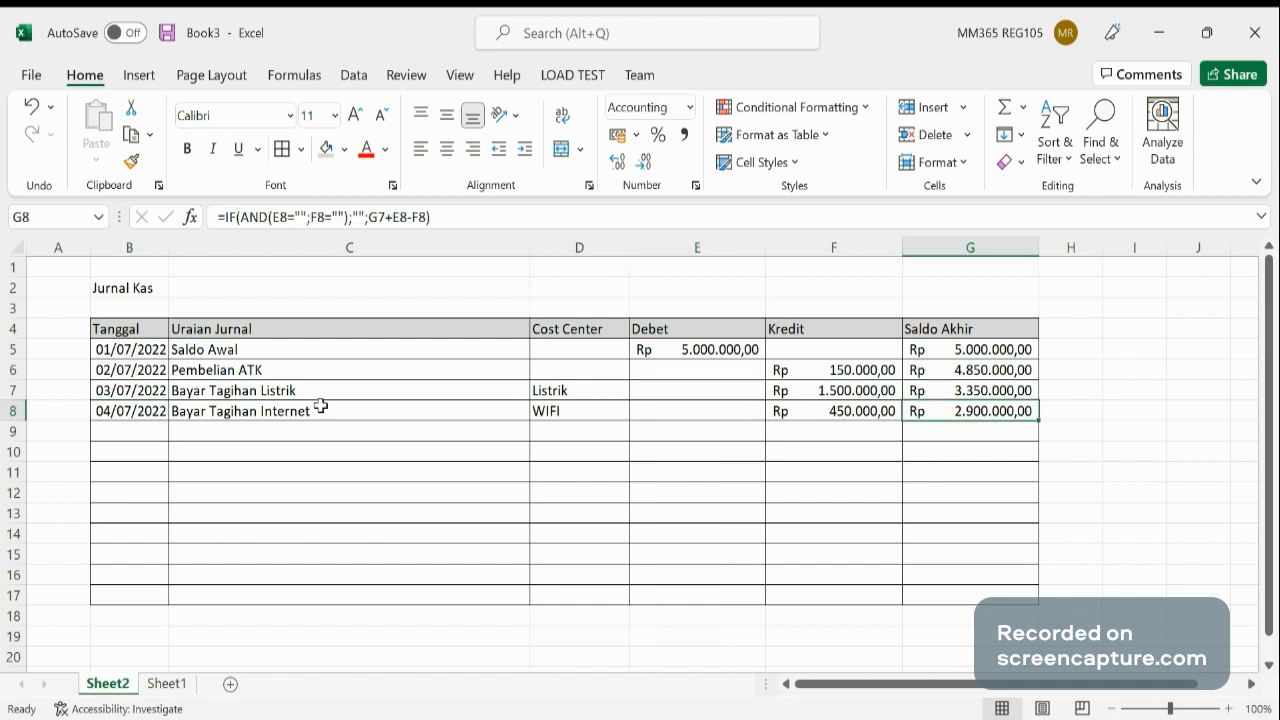
Step: Enter the date 05/07/22 in B9 to start the next journal entry
{"action": "key", "text": "Down"}
{"action": "key", "text": "Left"}
{"action": "key", "text": "Left"}
{"action": "key", "text": "Left"}
{"action": "key", "text": "Left"}
{"action": "key", "text": "Left"}
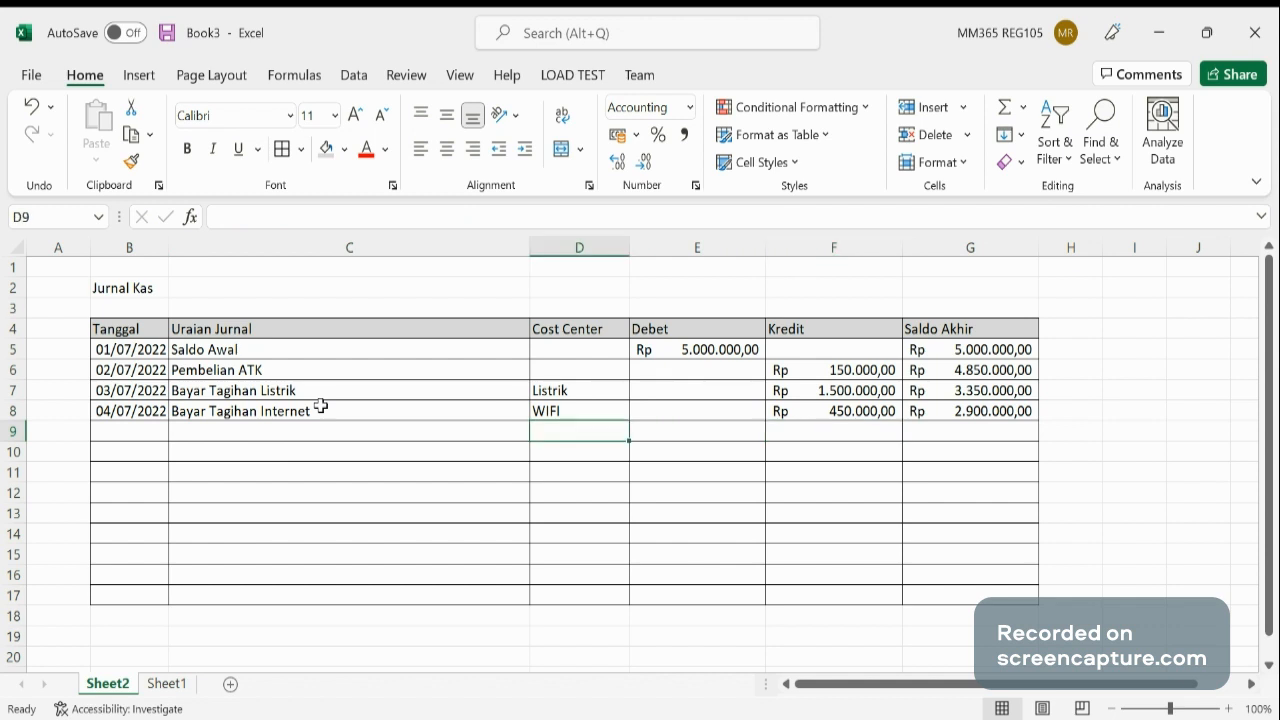
{"action": "type", "text": "05"}
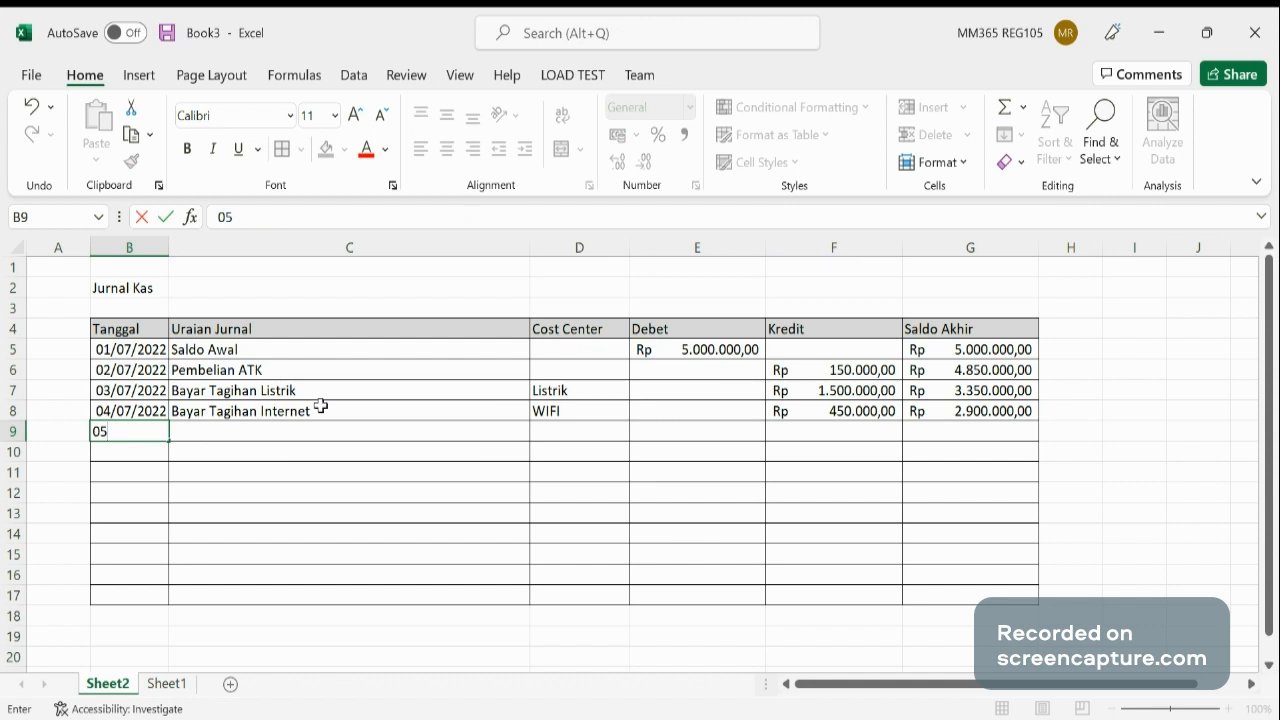
{"action": "type", "text": "/07/22"}
{"action": "key", "text": "Return"}
Step: Enter the description Pengisian Kas dari BCA for the 05/07/2022 entry in C9
{"action": "key", "text": "Up"}
{"action": "key", "text": "Right"}
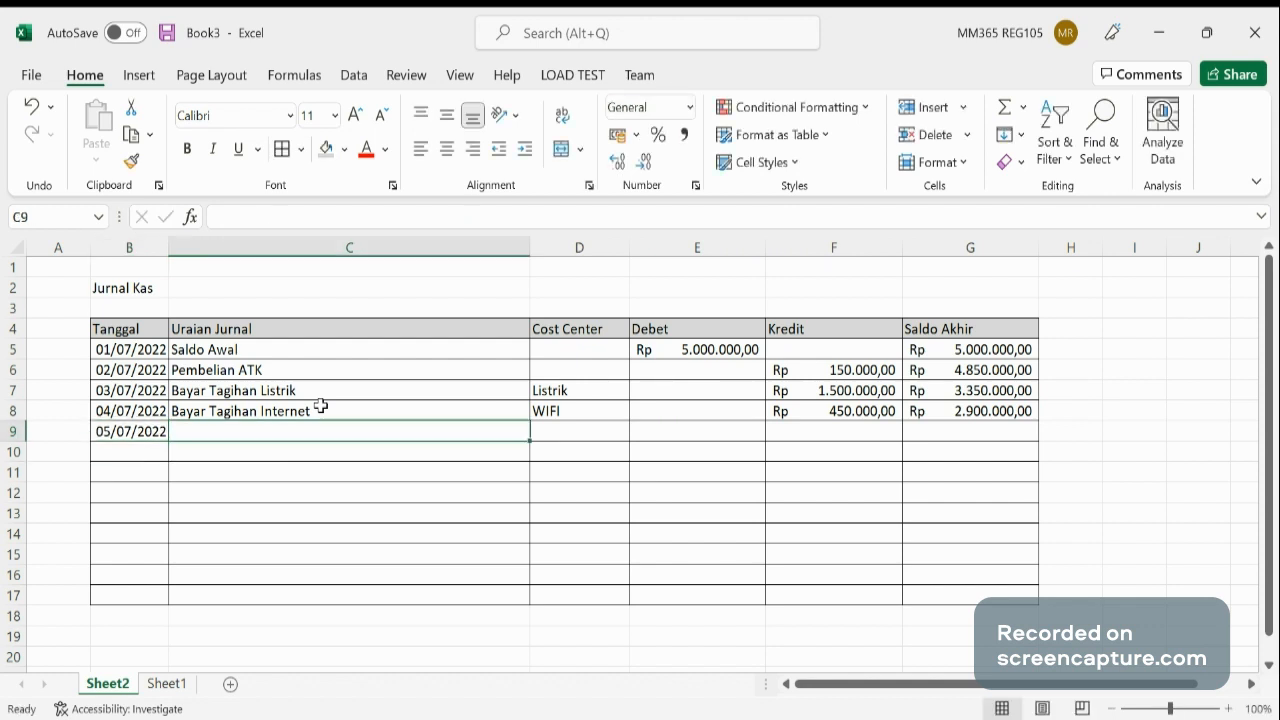
{"action": "type", "text": "Pengi"}
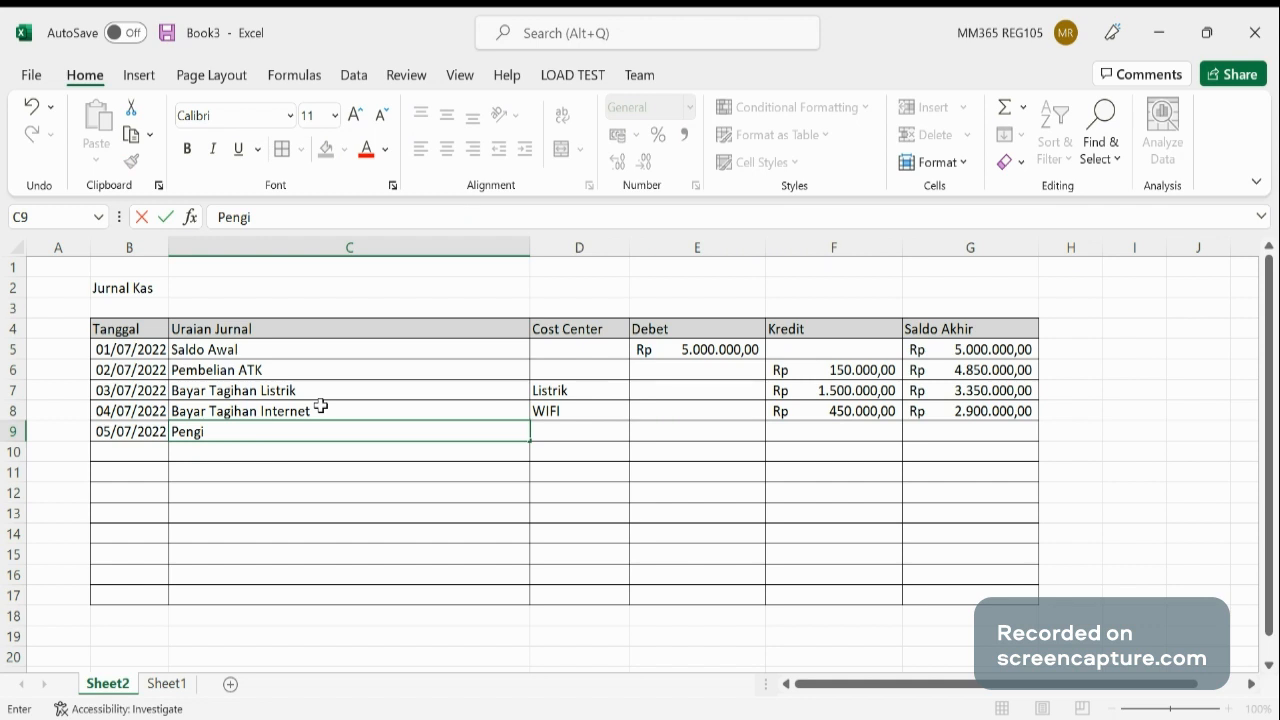
{"action": "type", "text": "sian Kas dari B"}
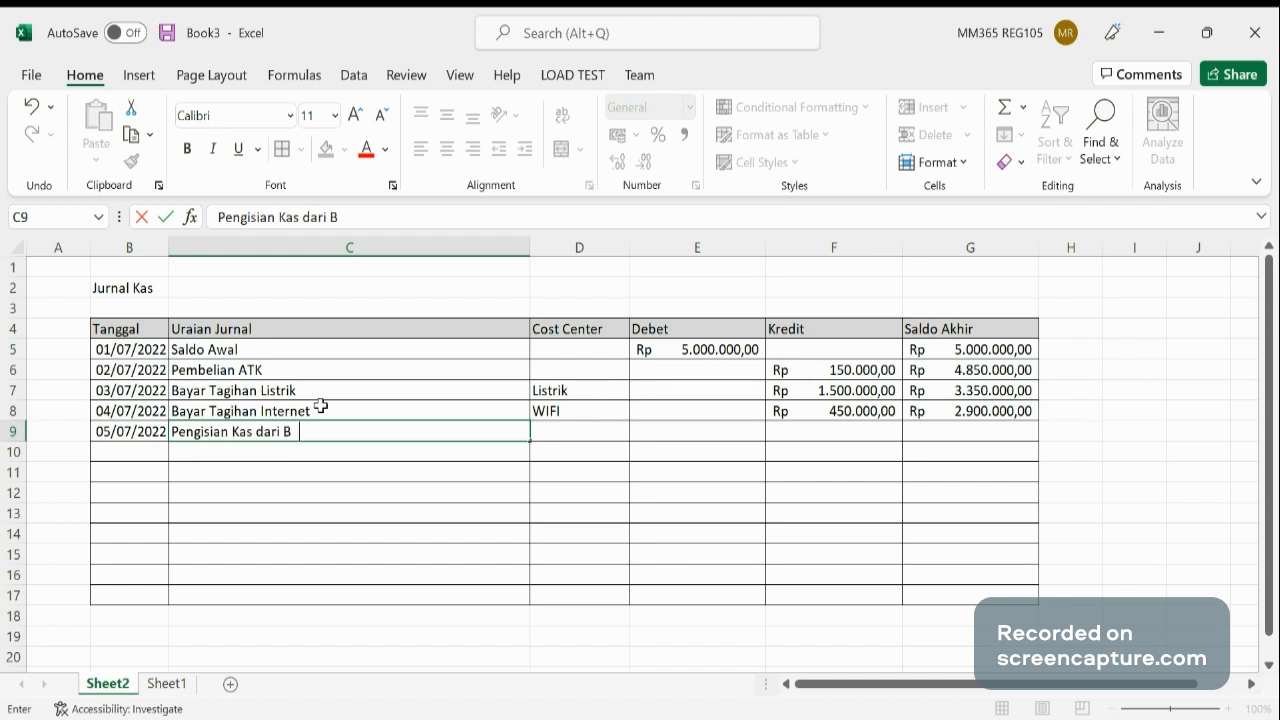
{"action": "type", "text": "CA"}
{"action": "key", "text": "Return"}
Step: Leave the cost center blank and enter a debit of 3000000 for the cash top-up in E9
{"action": "key", "text": "Up"}
{"action": "key", "text": "Right"}
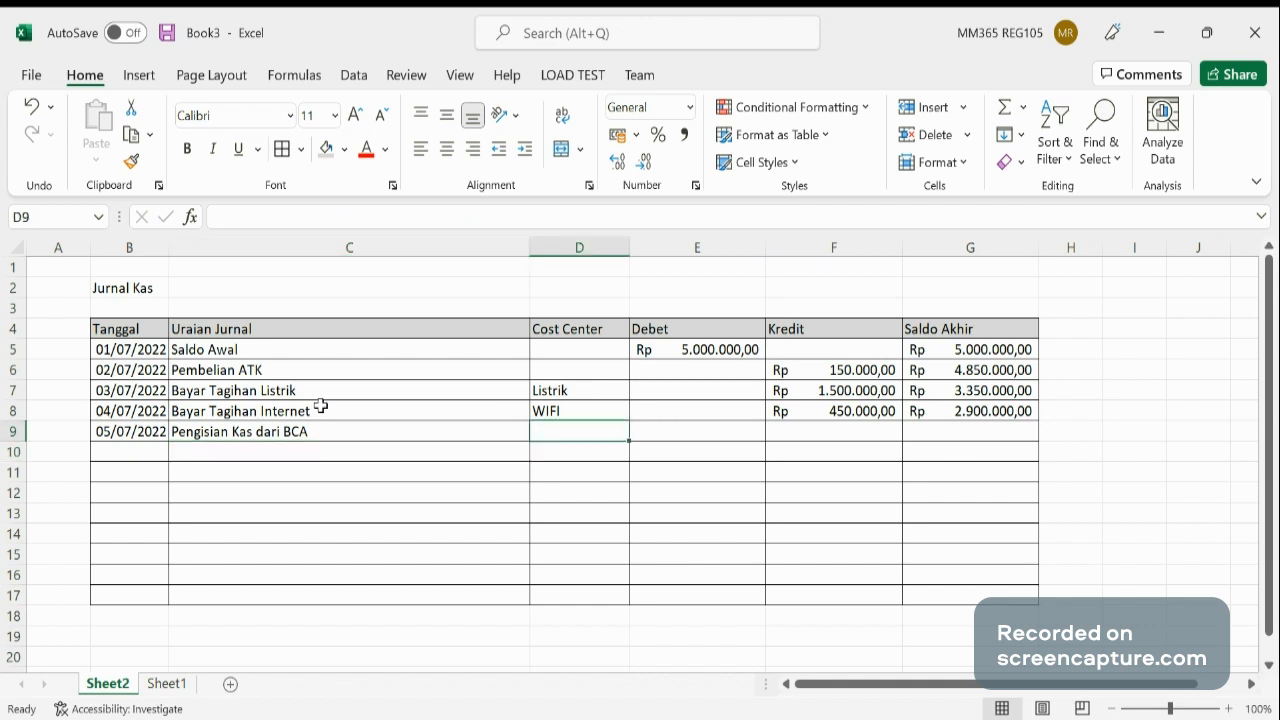
{"action": "key", "text": "Right"}
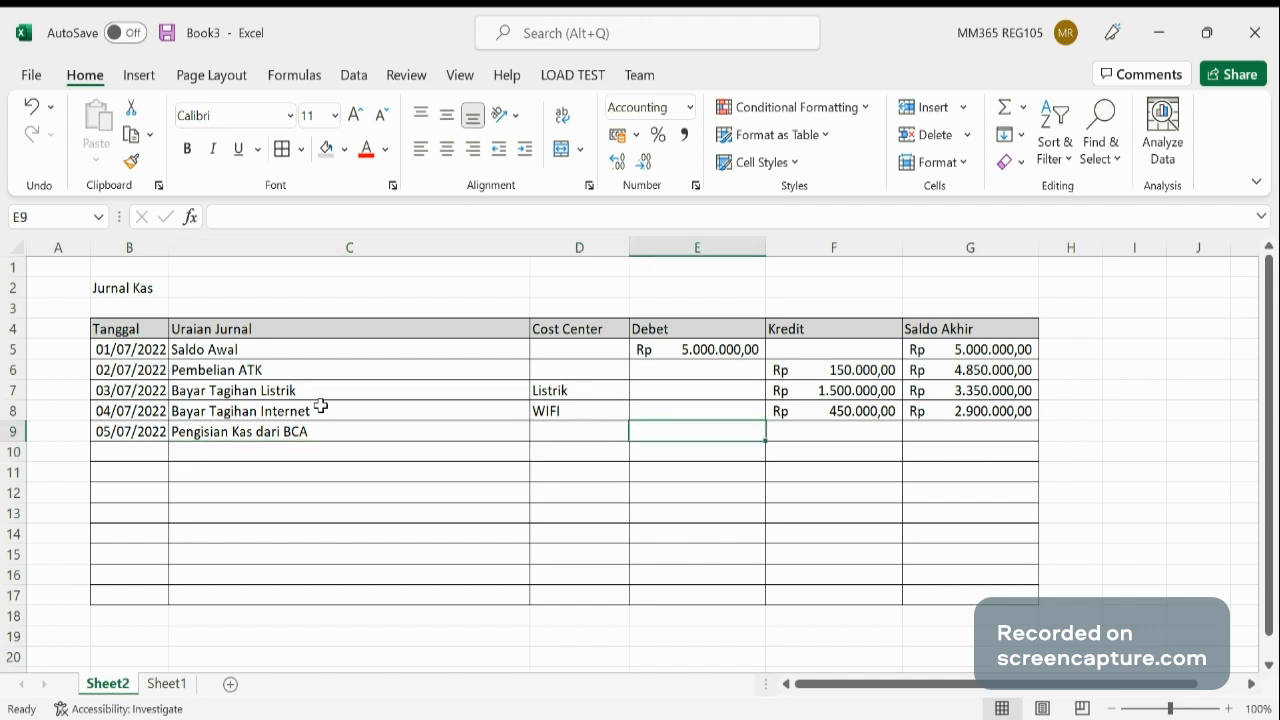
{"action": "type", "text": "300000"}
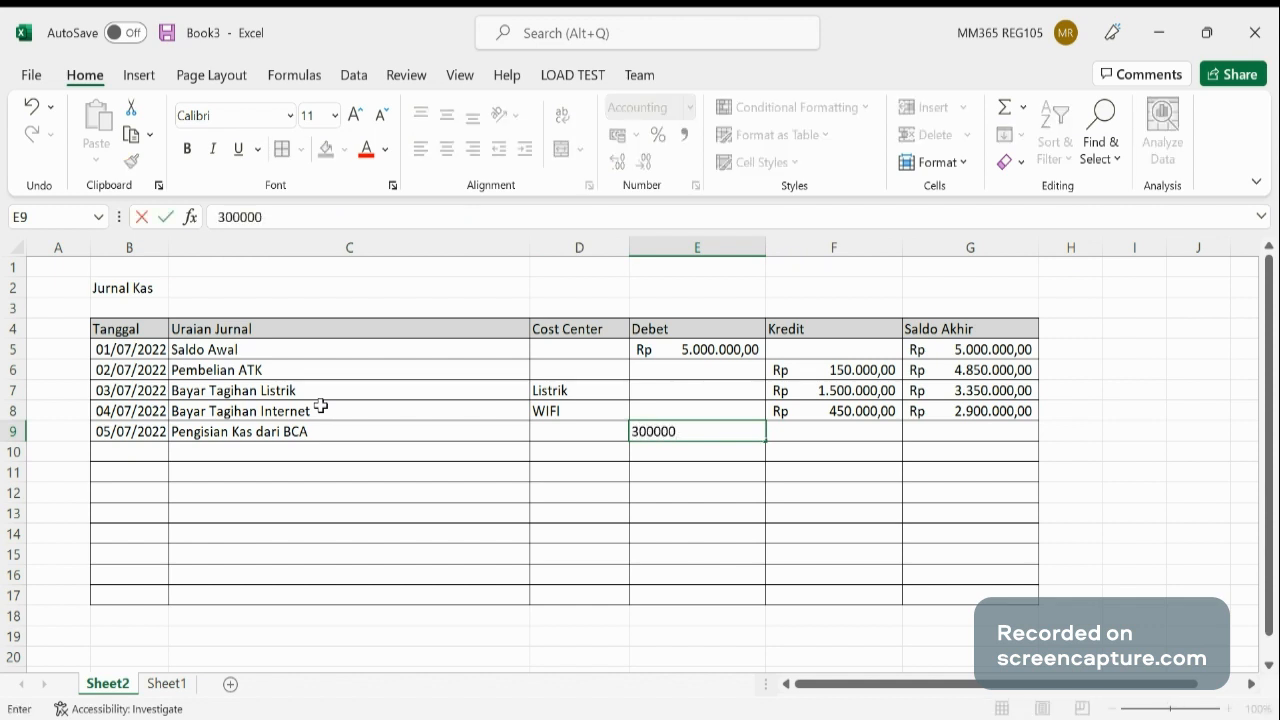
{"action": "type", "text": "0"}
{"action": "key", "text": "Return"}
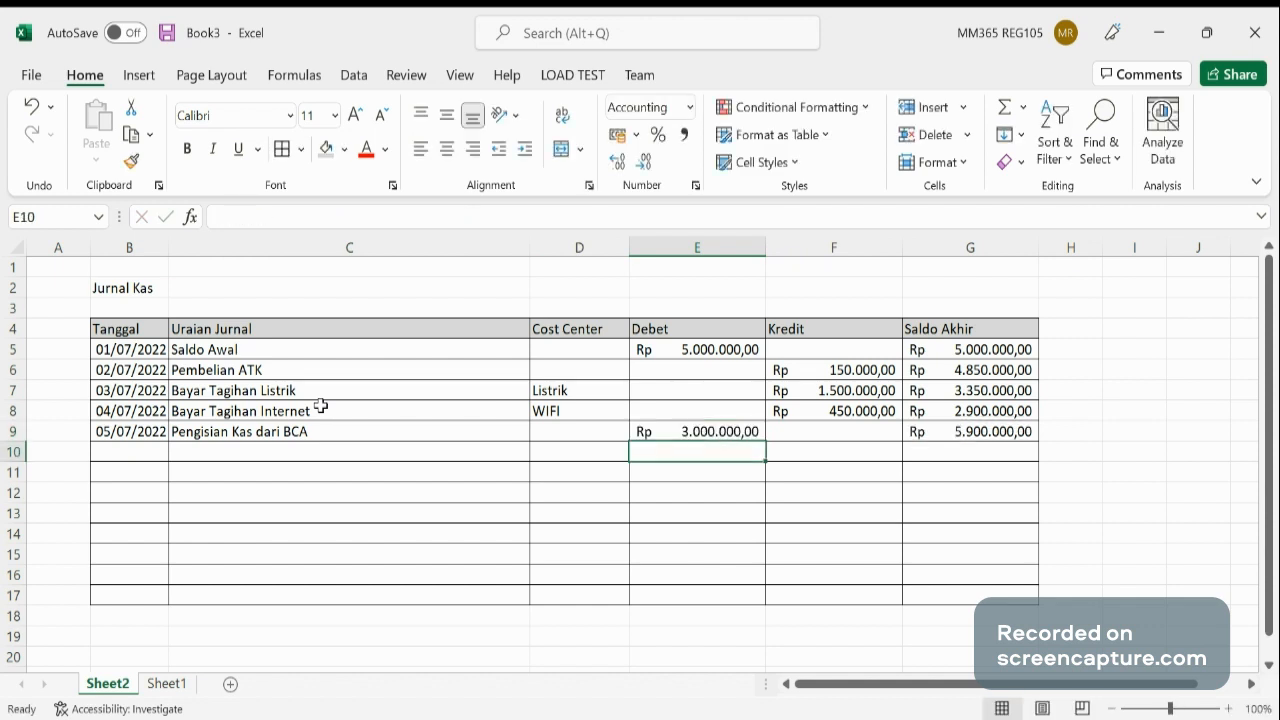
Step: Check the running balance formula in G9 against the debit amount in E9
{"action": "left_click", "coordinate": [1000, 430]}
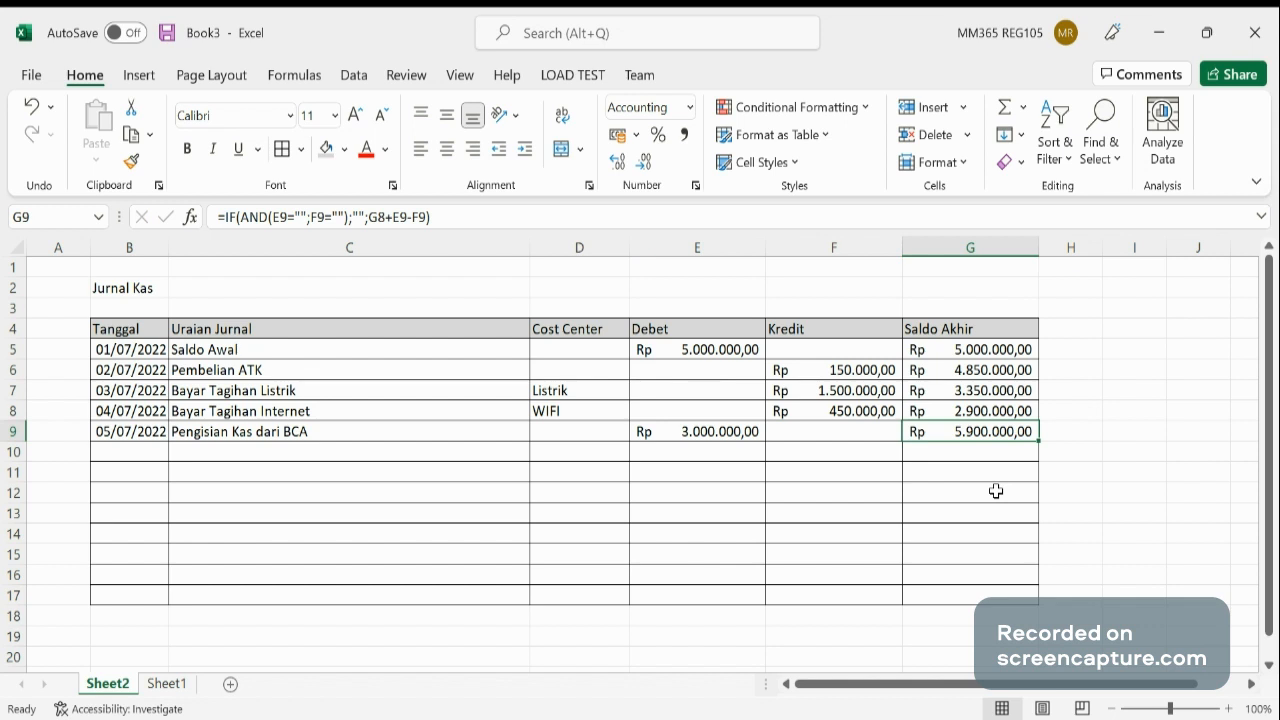
{"action": "left_click", "coordinate": [722, 430]}
{"action": "left_click", "coordinate": [927, 429]}
Step: Total the Debet column below the table with =SUM(E5:E17) in E18
{"action": "left_click", "coordinate": [810, 613]}
{"action": "left_click", "coordinate": [713, 612]}
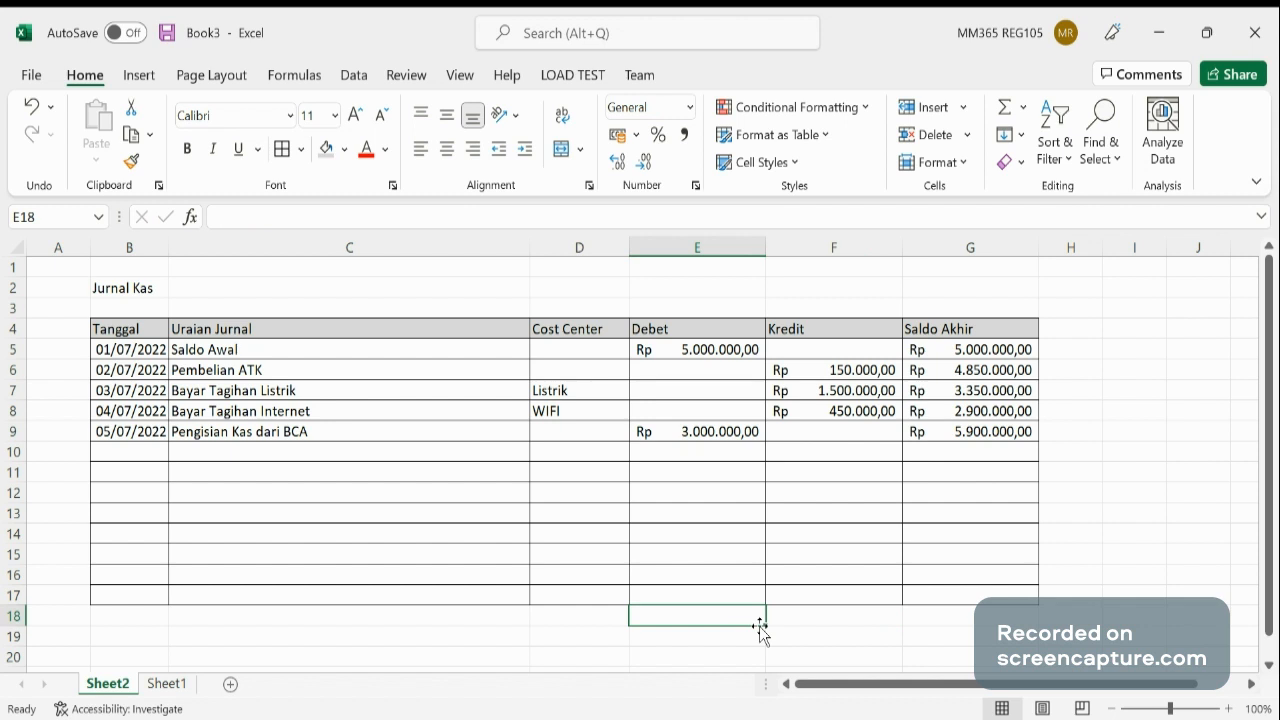
{"action": "type", "text": "="}
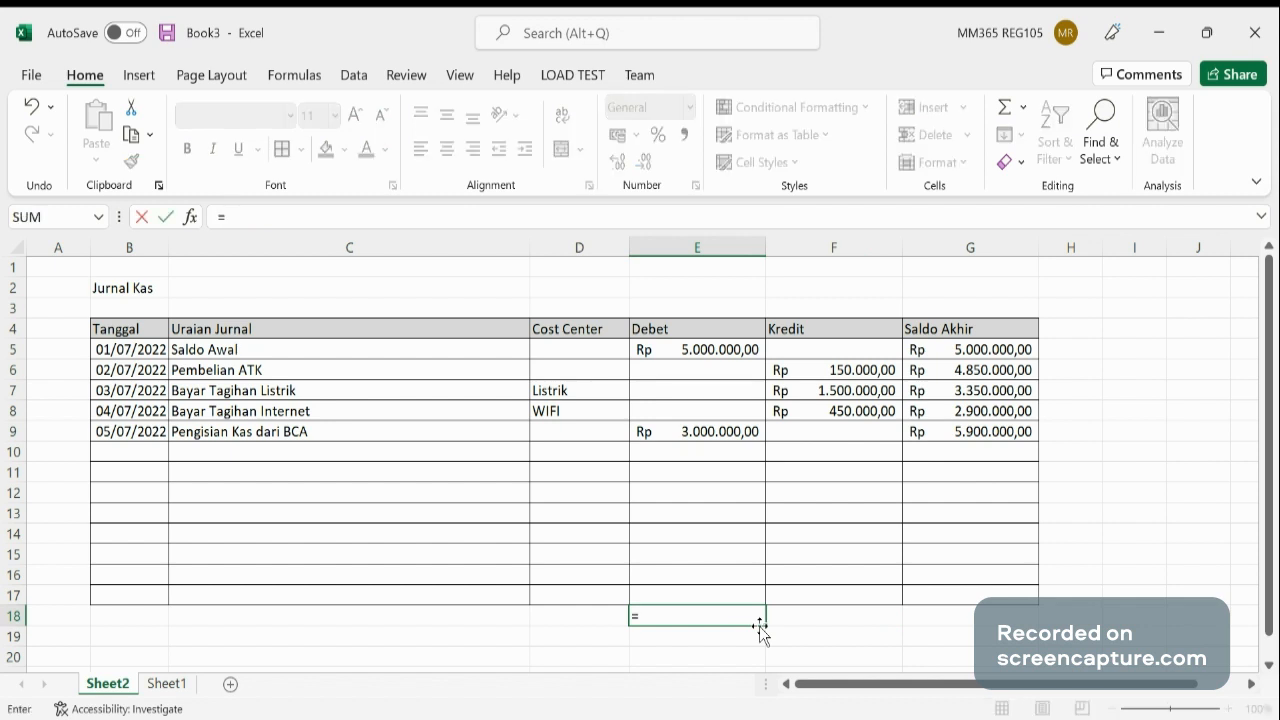
{"action": "type", "text": "sum("}
{"action": "left_click_drag", "start_coordinate": [738, 596], "coordinate": [711, 343]}
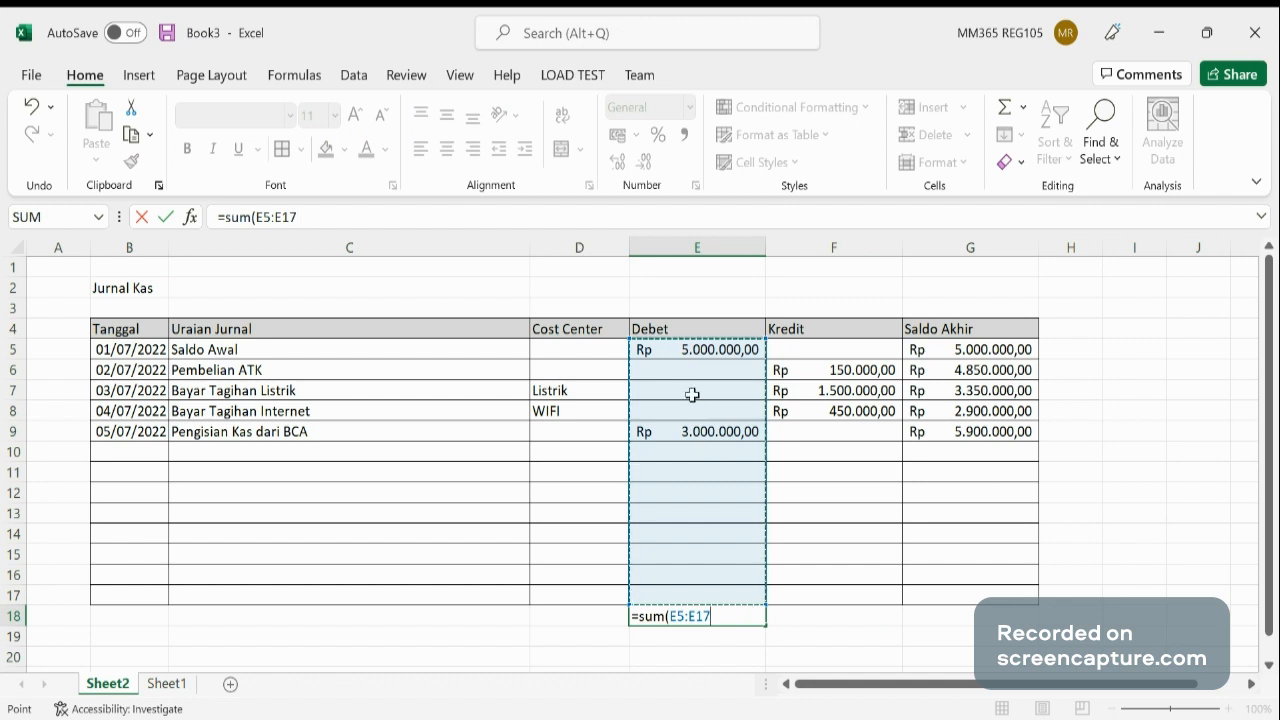
{"action": "type", "text": ")"}
{"action": "key", "text": "Return"}
{"action": "left_click", "coordinate": [709, 618]}
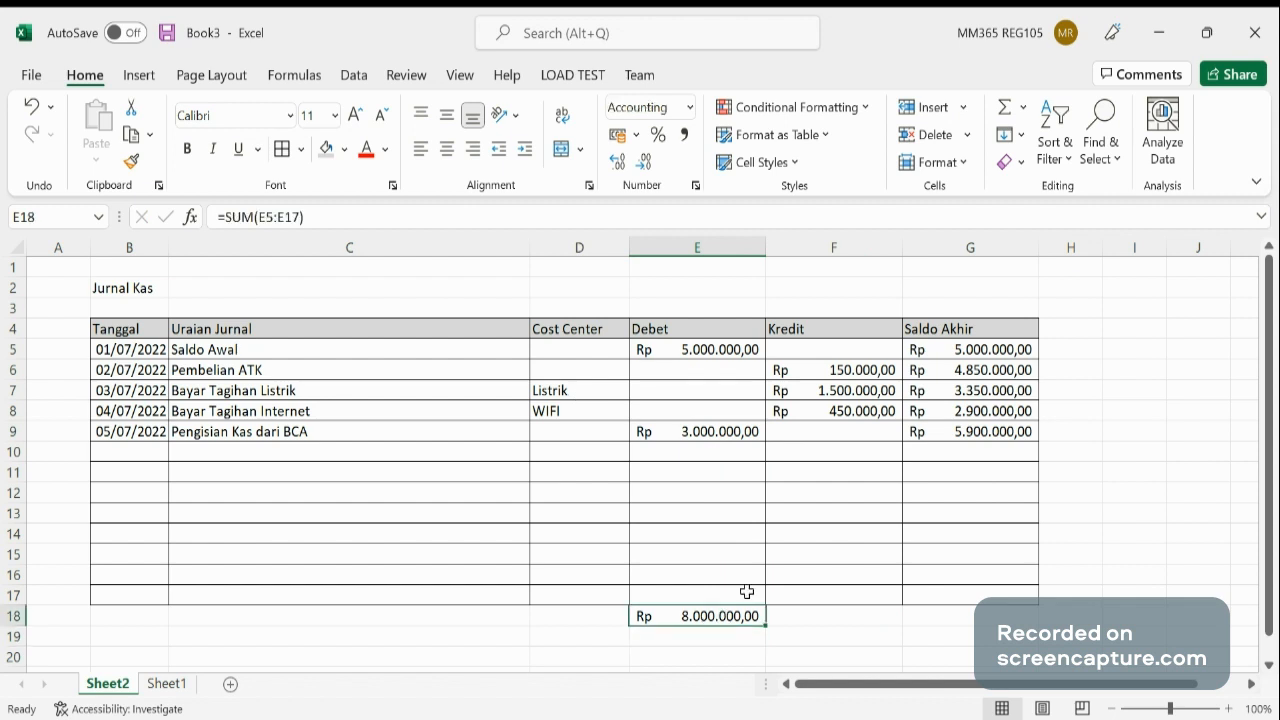
Step: Compare the debit amounts in E9 and E5 with the total formula in E18
{"action": "left_click", "coordinate": [698, 434]}
{"action": "left_click", "coordinate": [708, 351]}
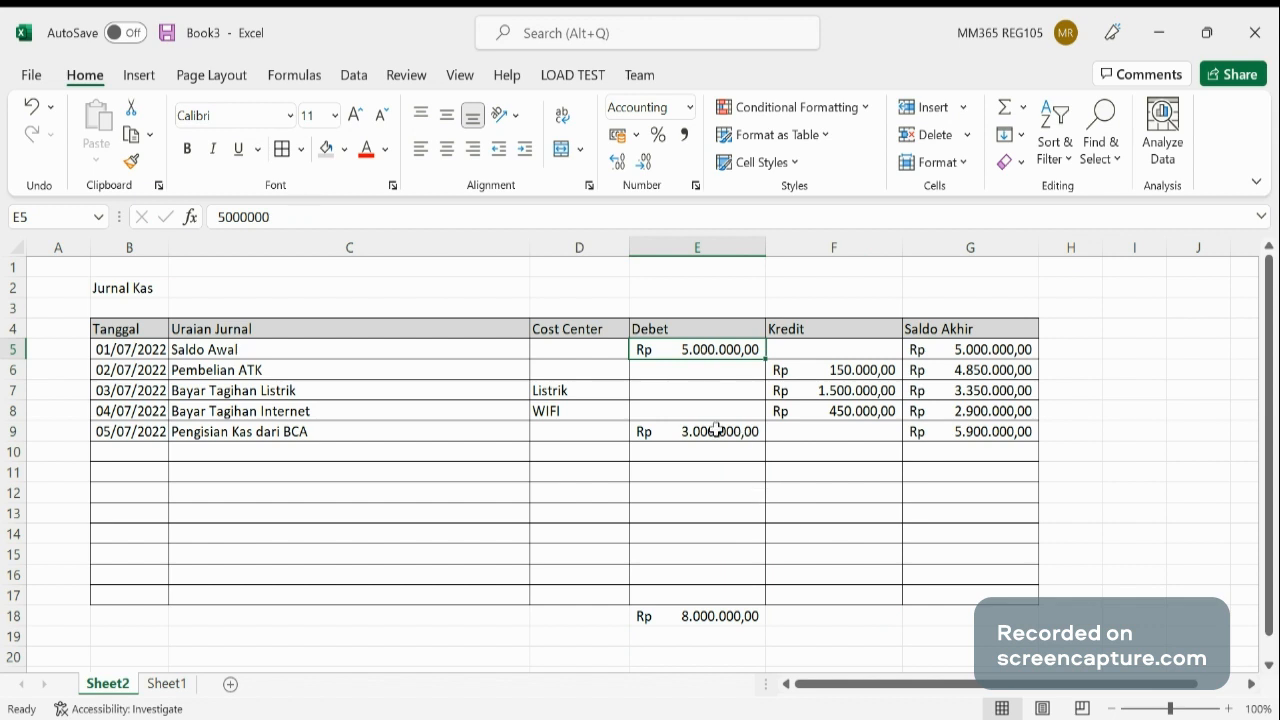
{"action": "left_click", "coordinate": [710, 619]}
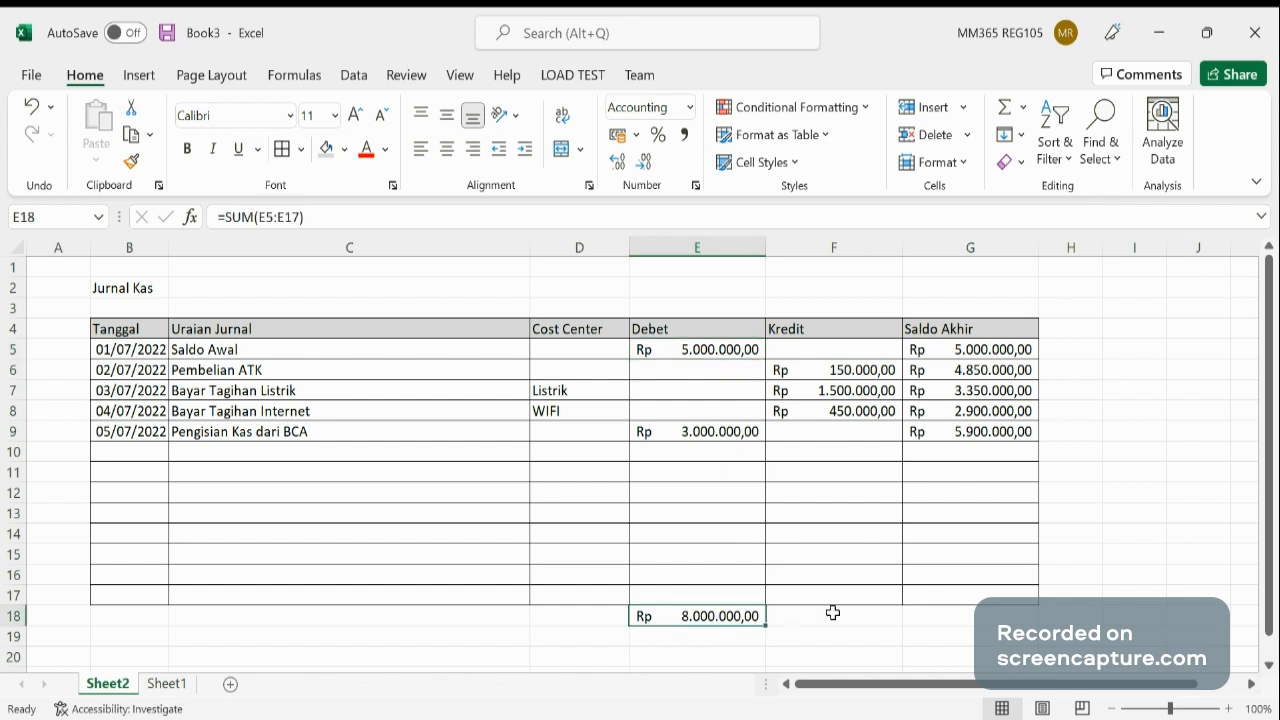
Step: Copy the debit total formula from E18 to F18 to total the Kredit column
{"action": "left_click", "coordinate": [831, 613]}
{"action": "left_click", "coordinate": [710, 618]}
{"action": "left_click", "coordinate": [132, 137]}
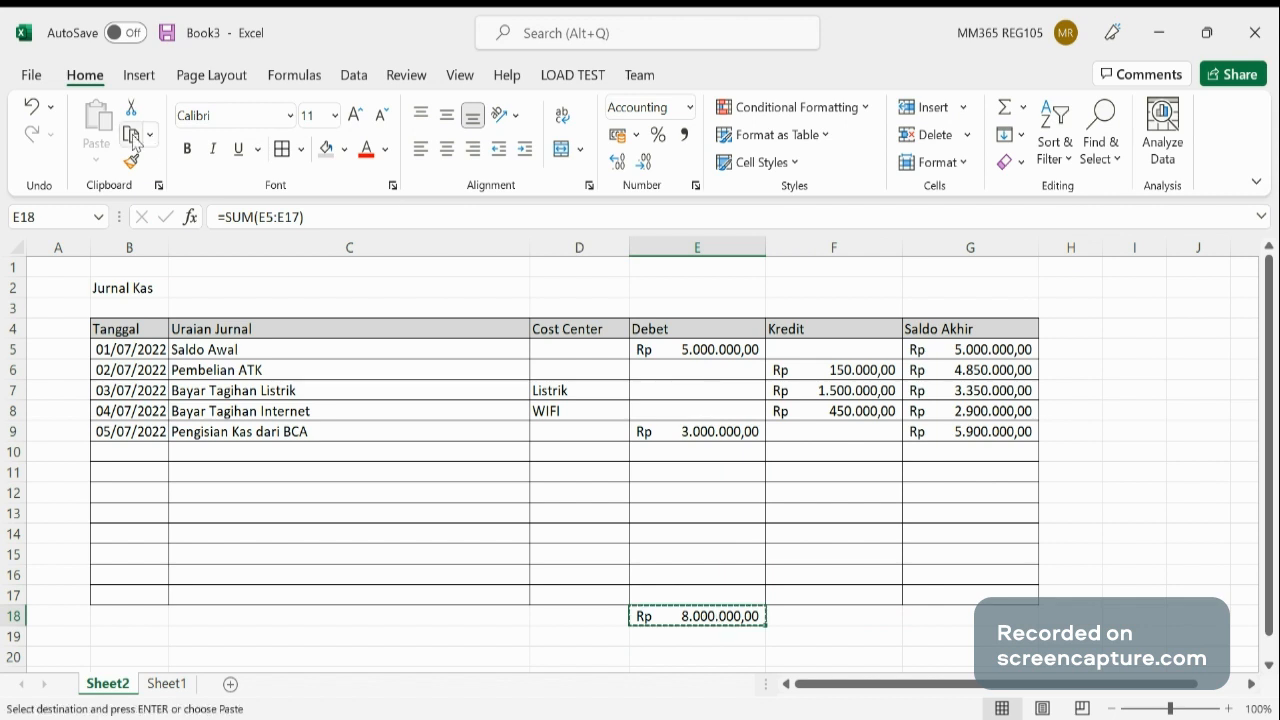
{"action": "left_click", "coordinate": [844, 610]}
{"action": "left_click", "coordinate": [100, 118]}
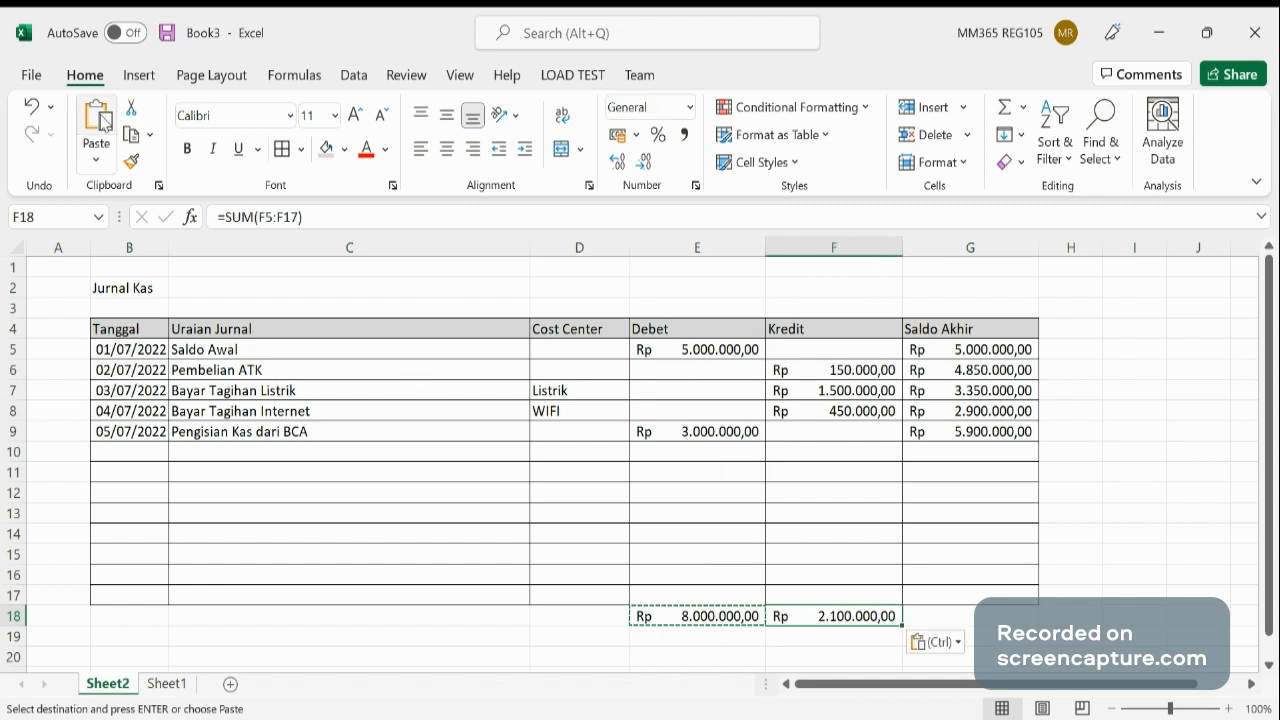
Step: Review the debit and credit total formulas in E18 and F18 and clear the copy marker
{"action": "left_click", "coordinate": [707, 616]}
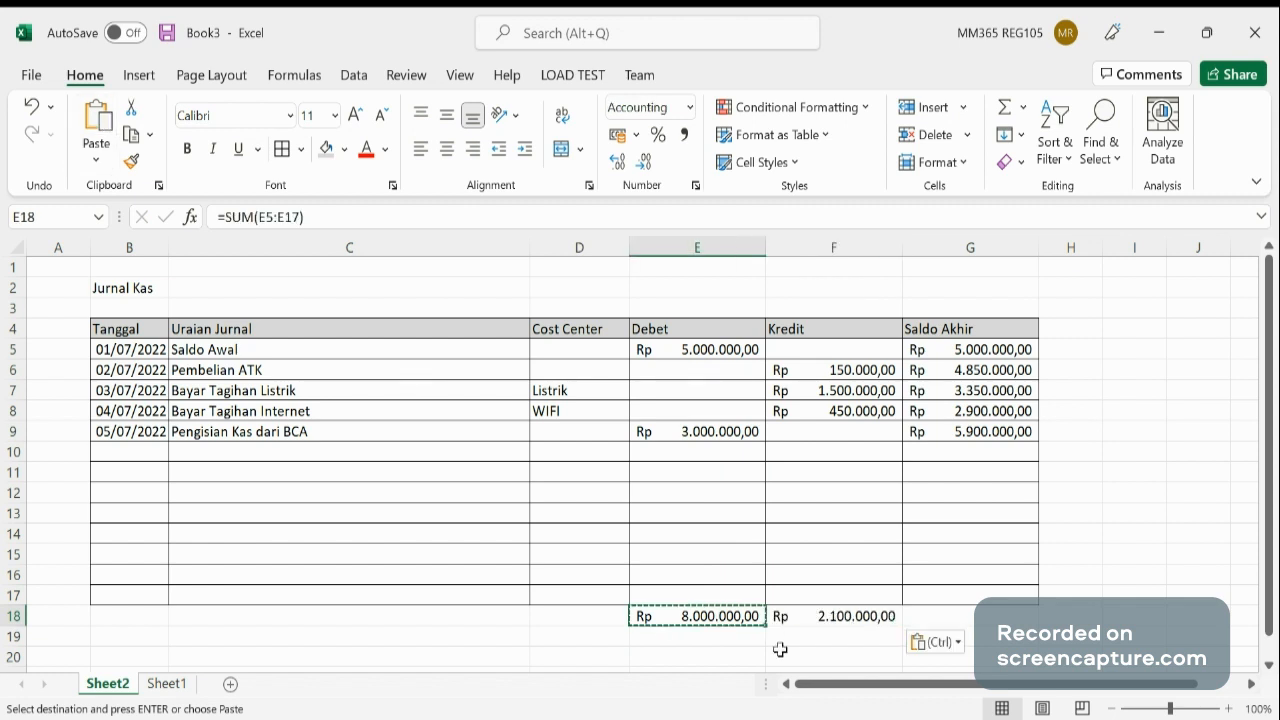
{"action": "left_click", "coordinate": [836, 615]}
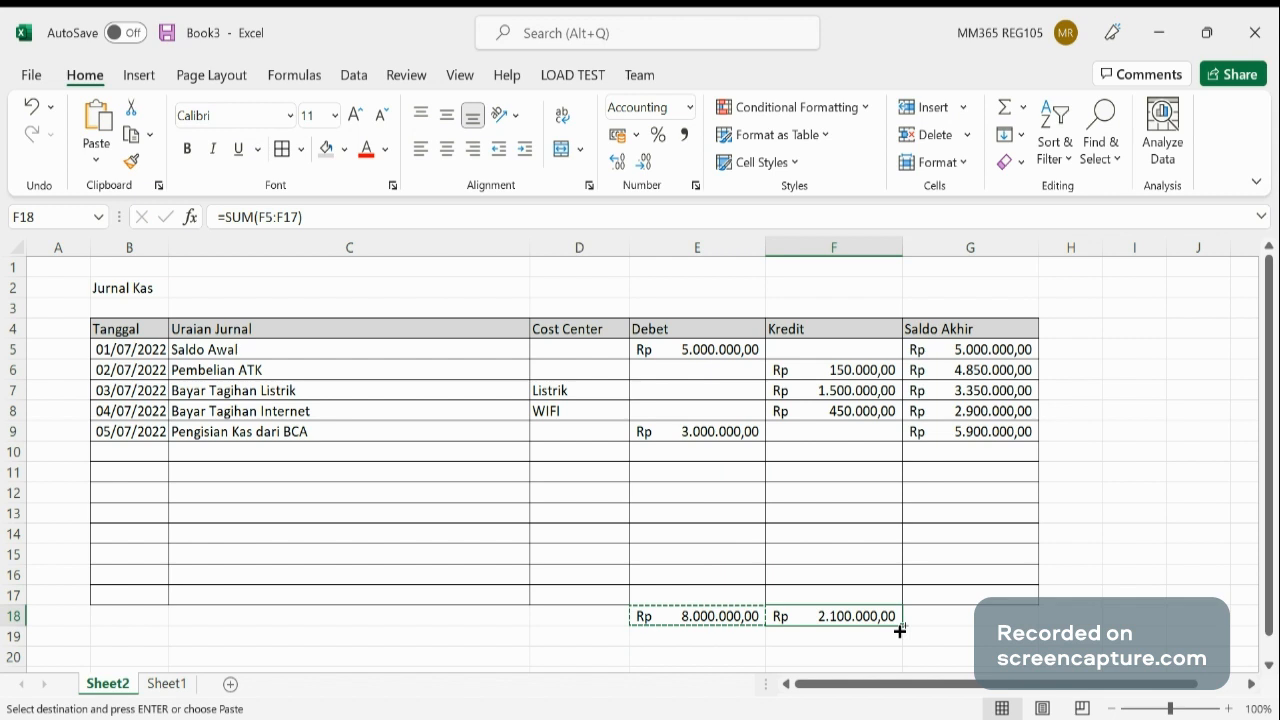
{"action": "key", "text": "ctrl+v"}
{"action": "key", "text": "Escape"}
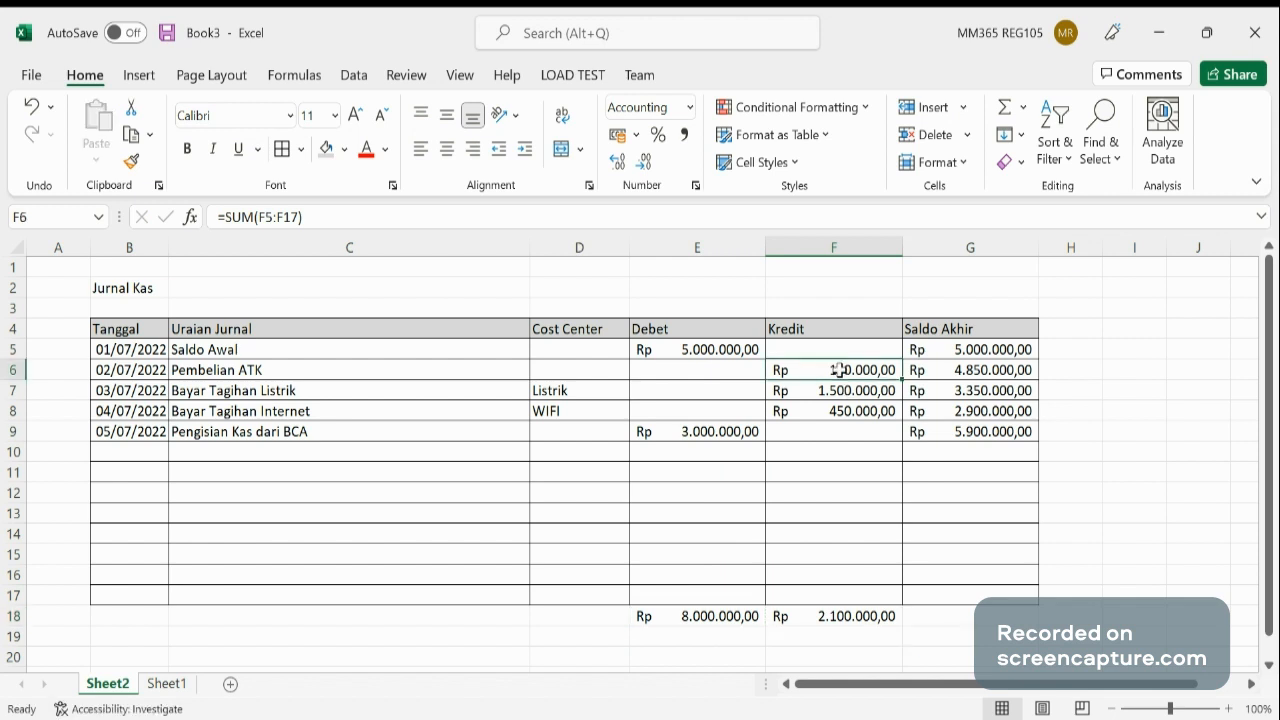
Step: Calculate the final balance in G18 as total debit minus total credit with =E18-F18
{"action": "left_click", "coordinate": [989, 610]}
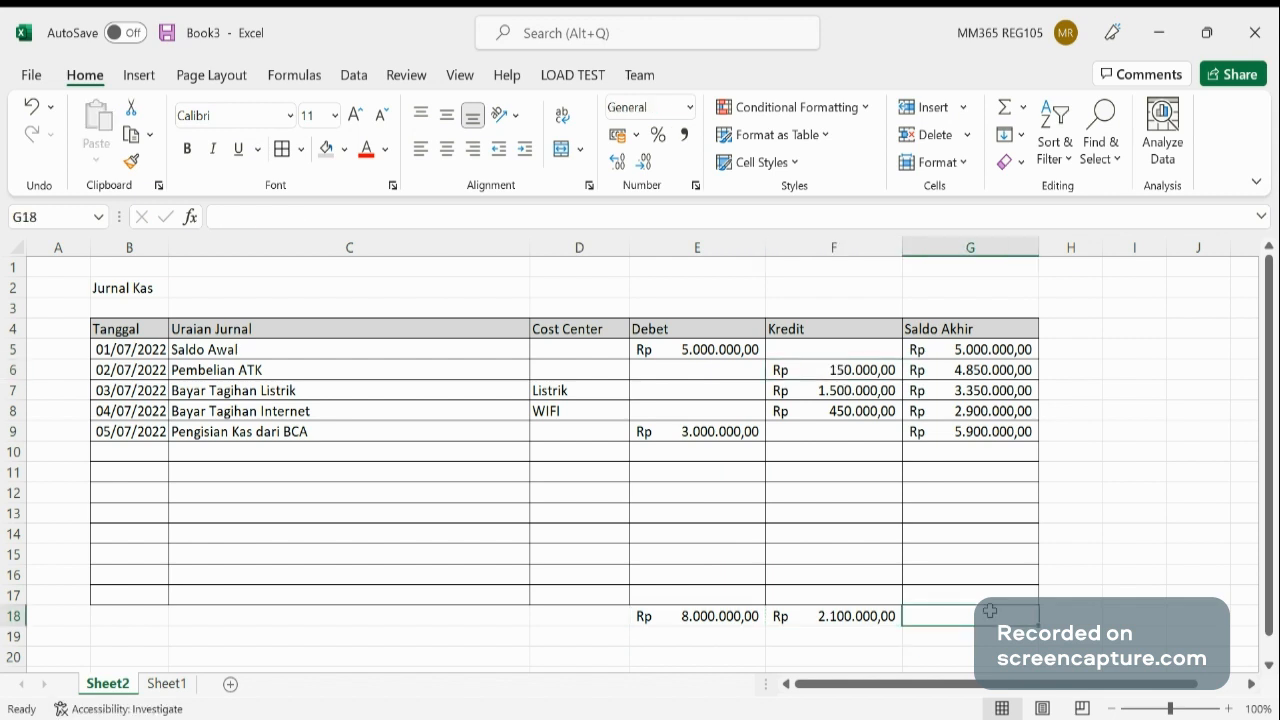
{"action": "left_click", "coordinate": [977, 436]}
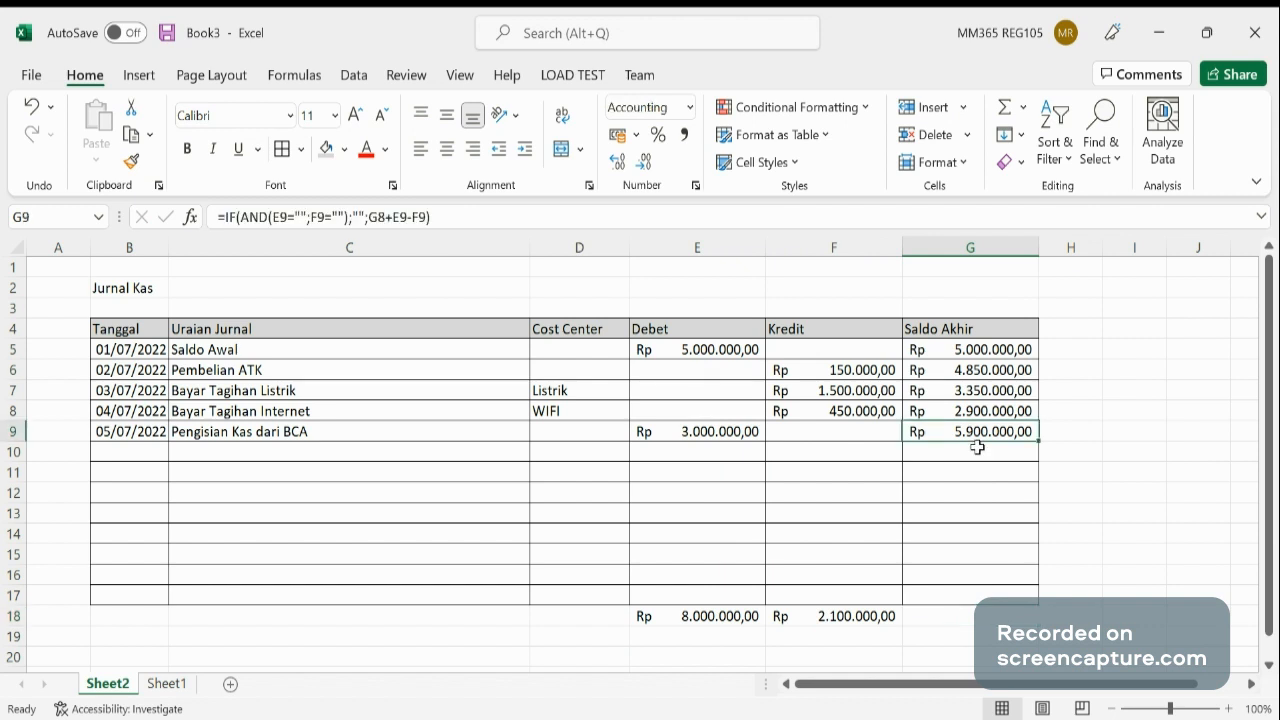
{"action": "left_click", "coordinate": [962, 612]}
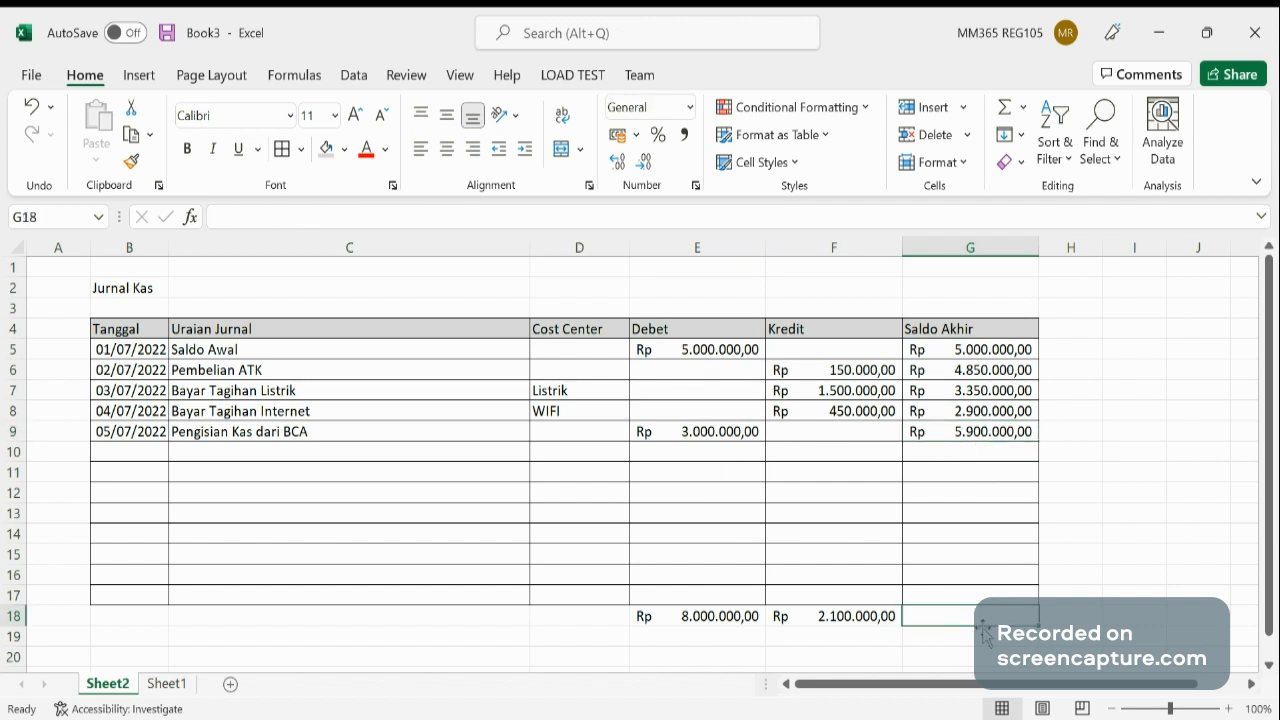
{"action": "type", "text": "="}
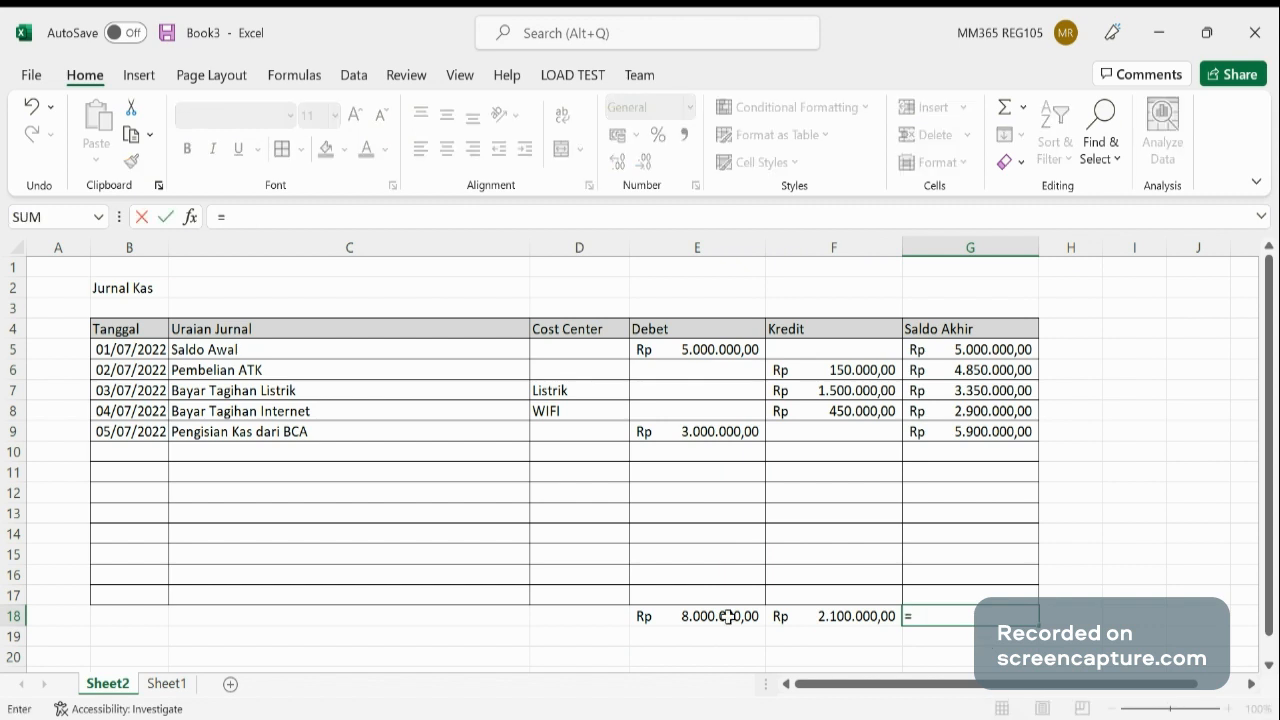
{"action": "key", "text": "Left"}
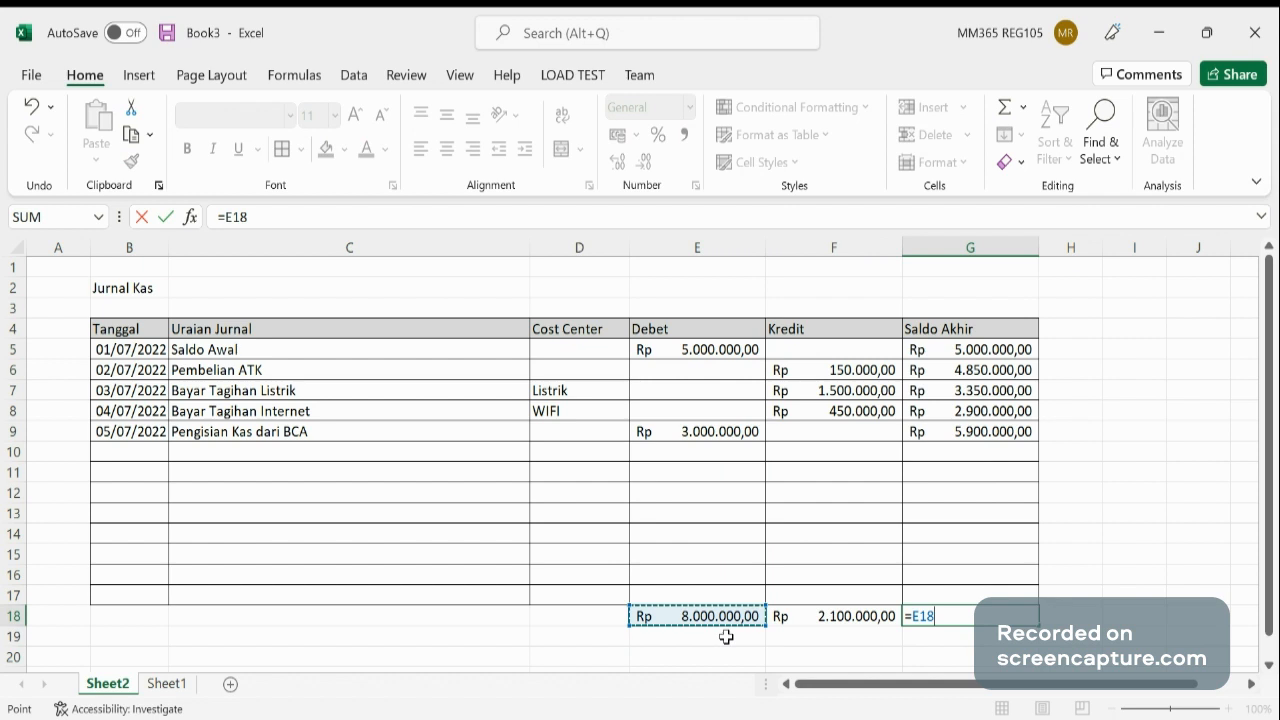
{"action": "type", "text": "-"}
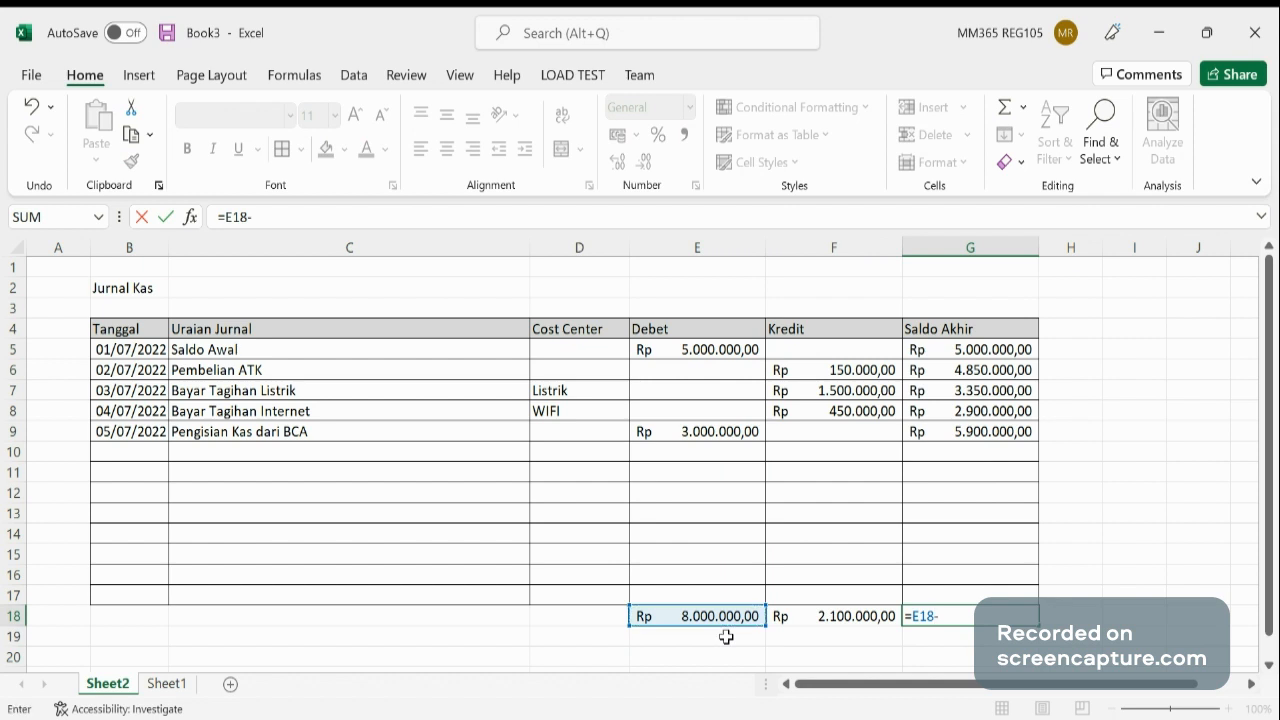
{"action": "key", "text": "Left"}
{"action": "key", "text": "Return"}
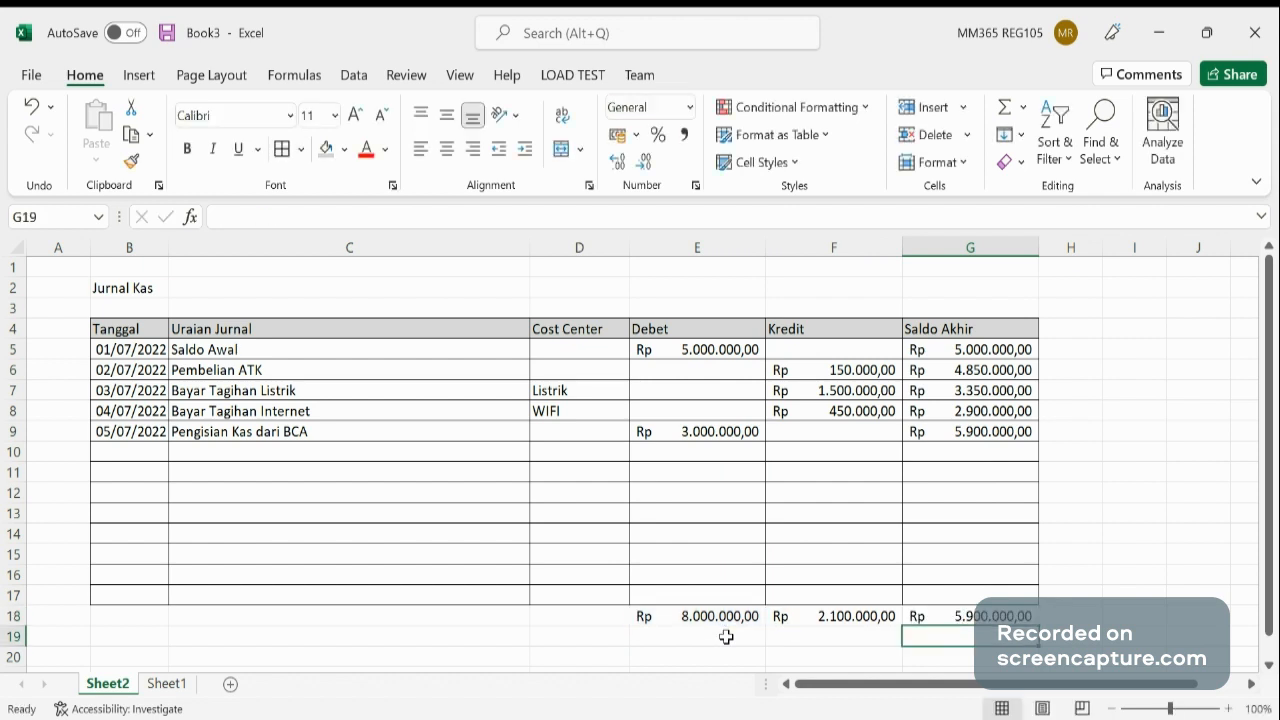
Step: Compare the final balance in G18 with the last running balance in G9
{"action": "key", "text": "Up"}
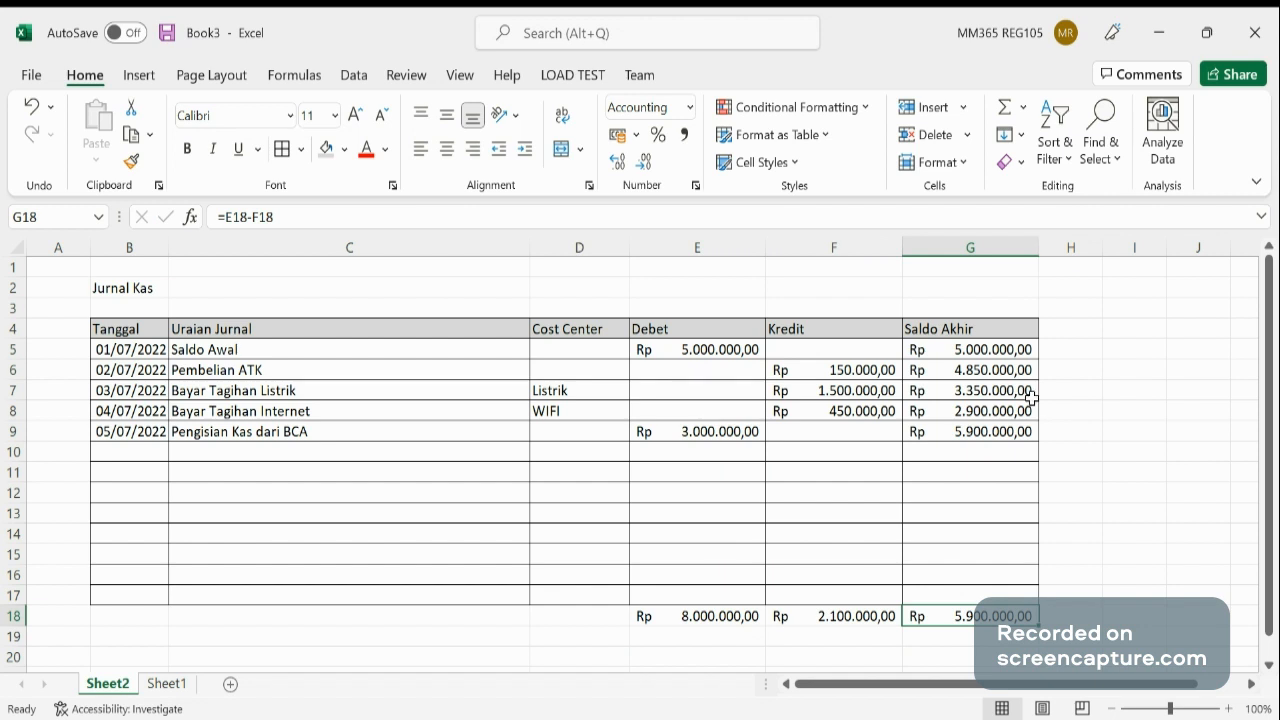
{"action": "left_click", "coordinate": [996, 437]}
{"action": "left_click", "coordinate": [985, 616]}
Step: Fill the totals in E18:G18 with the standard yellow color
{"action": "left_click", "coordinate": [683, 616]}
{"action": "left_click_drag", "start_coordinate": [683, 616], "coordinate": [922, 617]}
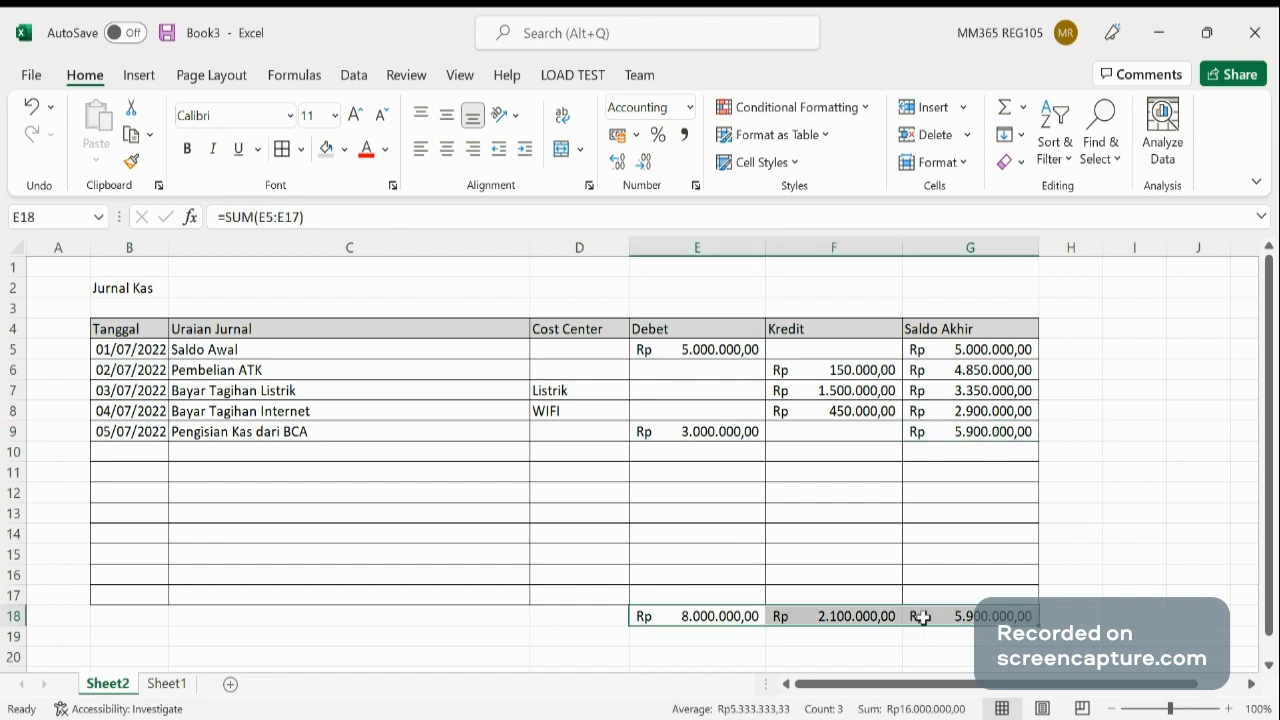
{"action": "left_click", "coordinate": [345, 149]}
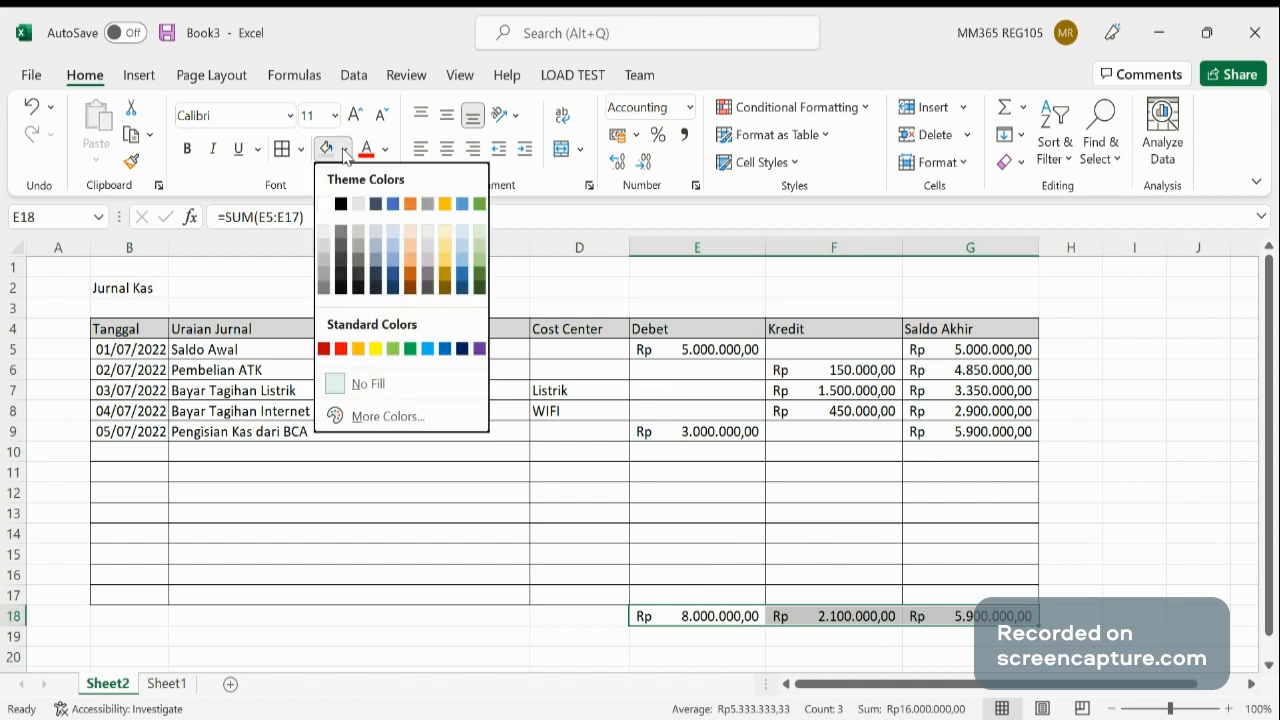
{"action": "left_click", "coordinate": [375, 349]}
Step: Extend the table borders to the totals row by applying all borders to B4:G18
{"action": "left_click", "coordinate": [697, 513]}
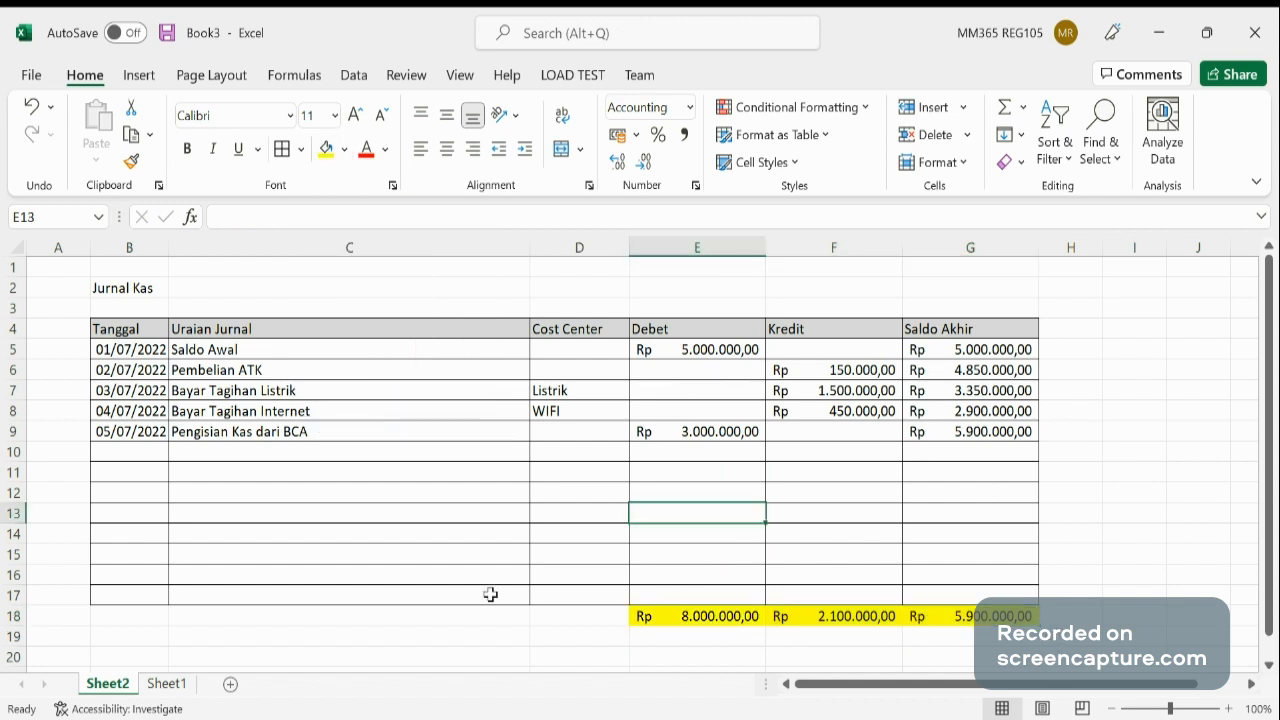
{"action": "left_click", "coordinate": [430, 615]}
{"action": "left_click", "coordinate": [128, 333]}
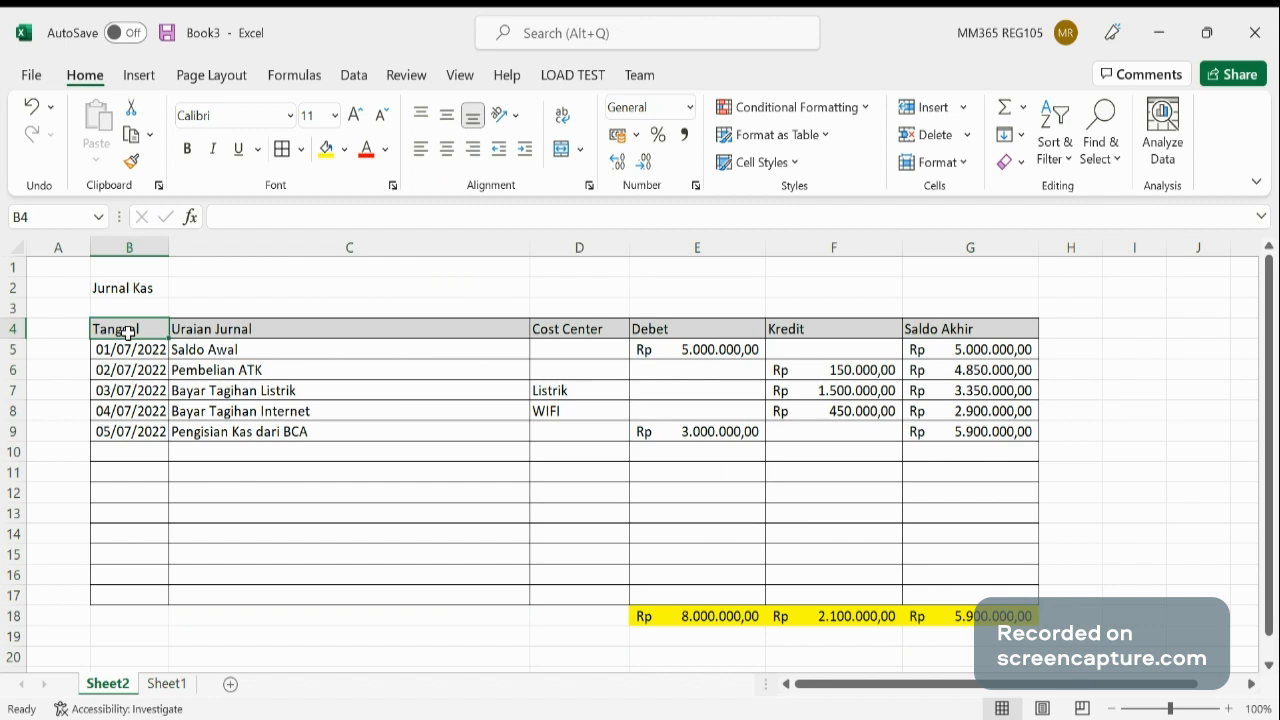
{"action": "left_click_drag", "start_coordinate": [128, 333], "coordinate": [937, 616]}
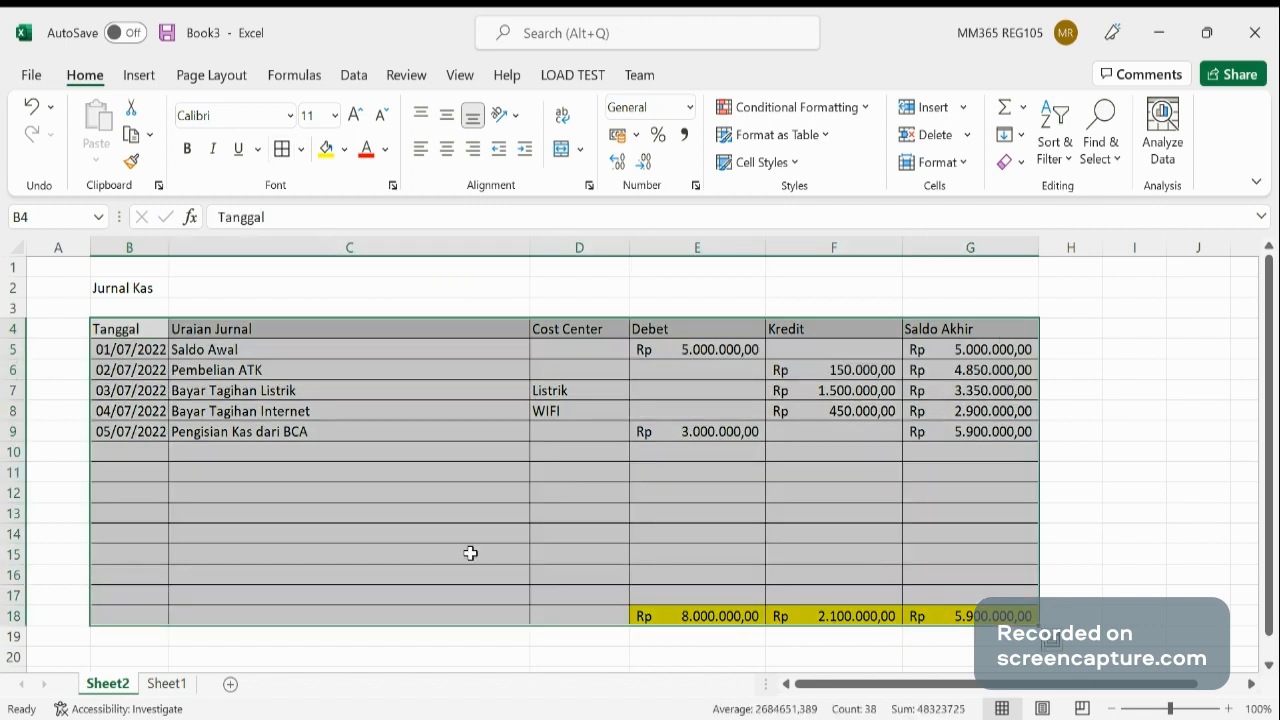
Step: Merge and center B18:D18 and label the merged cell TOTAL
{"action": "left_click", "coordinate": [153, 608]}
{"action": "left_click_drag", "start_coordinate": [153, 608], "coordinate": [546, 611]}
{"action": "key", "text": "alt+h"}
{"action": "key", "text": "m"}
{"action": "key", "text": "c"}
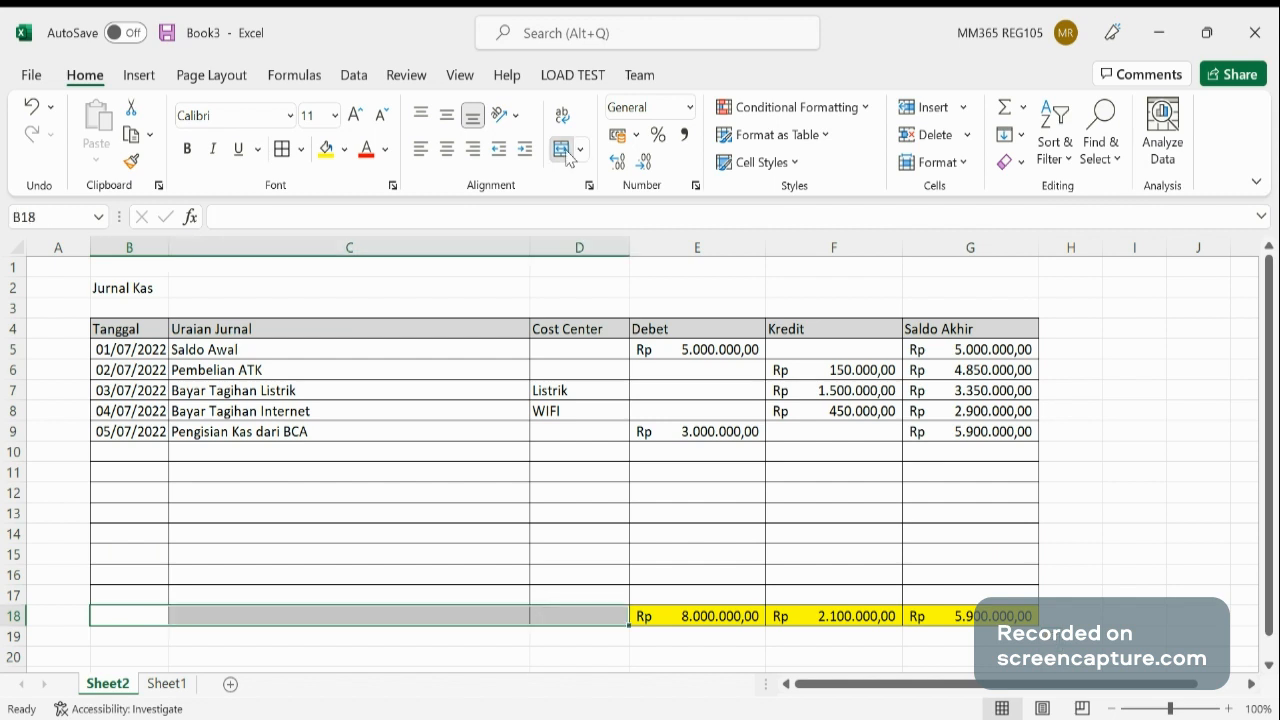
{"action": "double_click", "coordinate": [496, 619]}
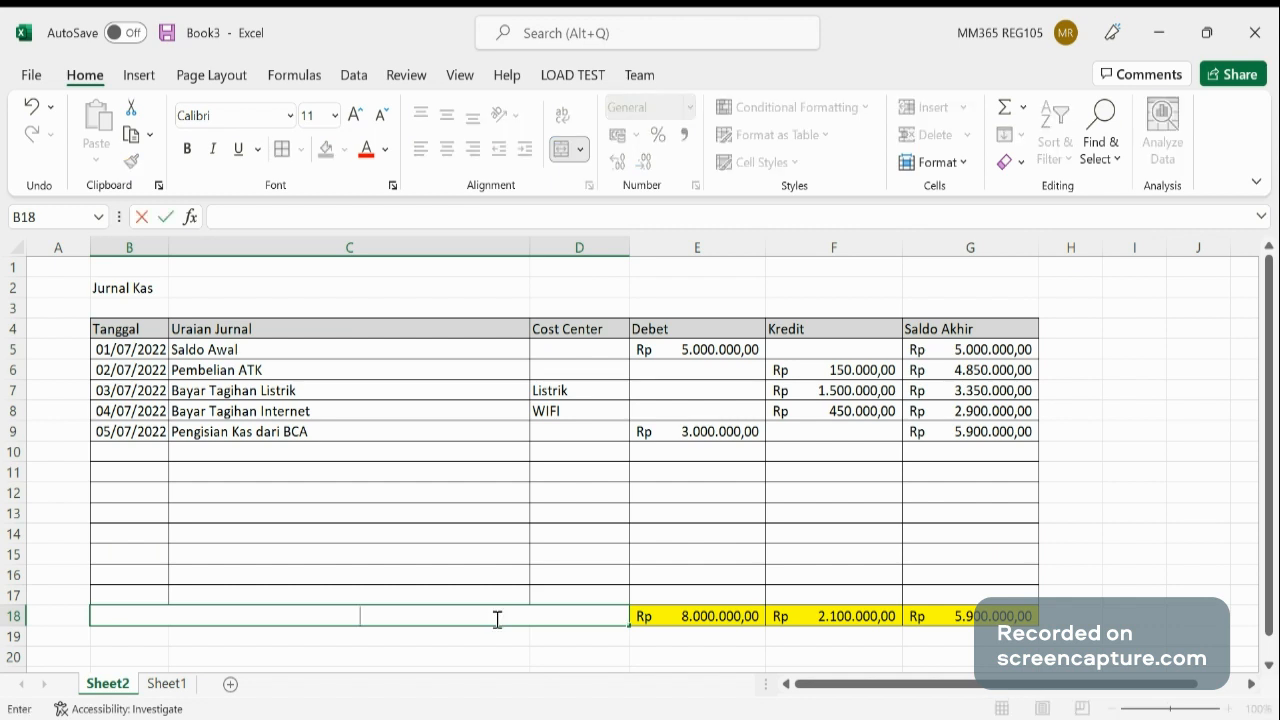
{"action": "type", "text": "TOTAL"}
{"action": "key", "text": "Return"}
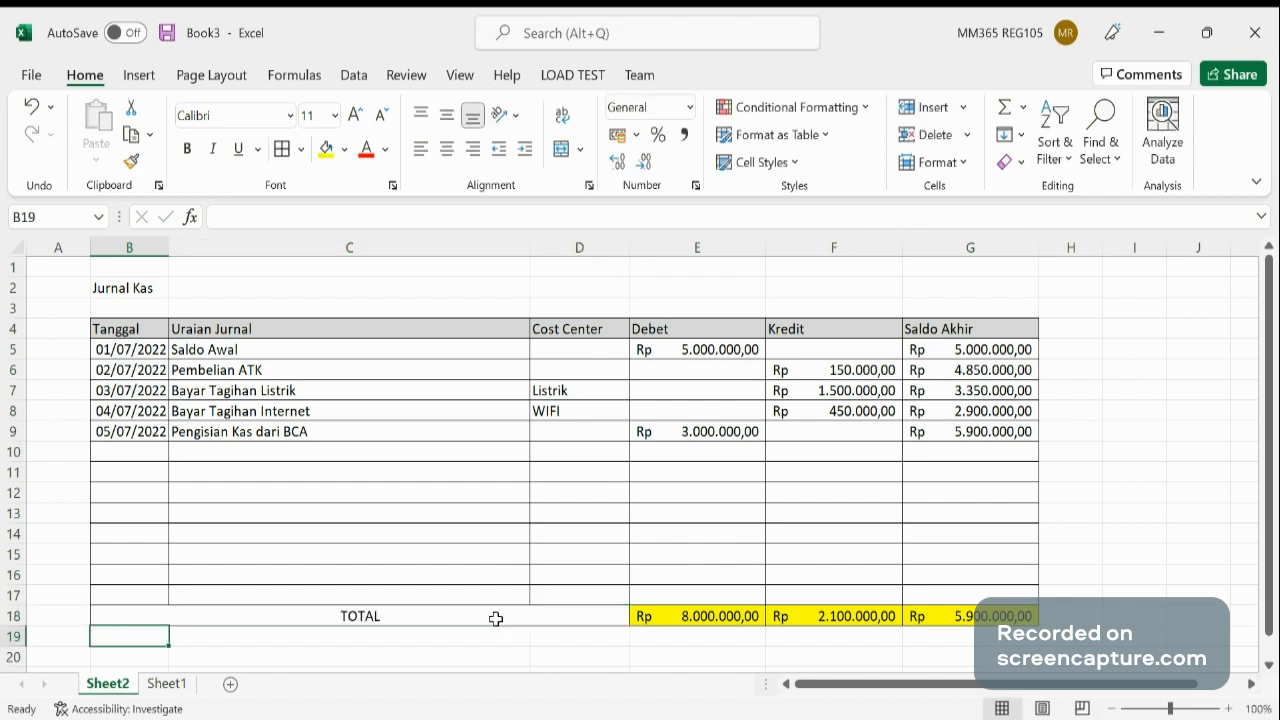
{"action": "key", "text": "Up"}
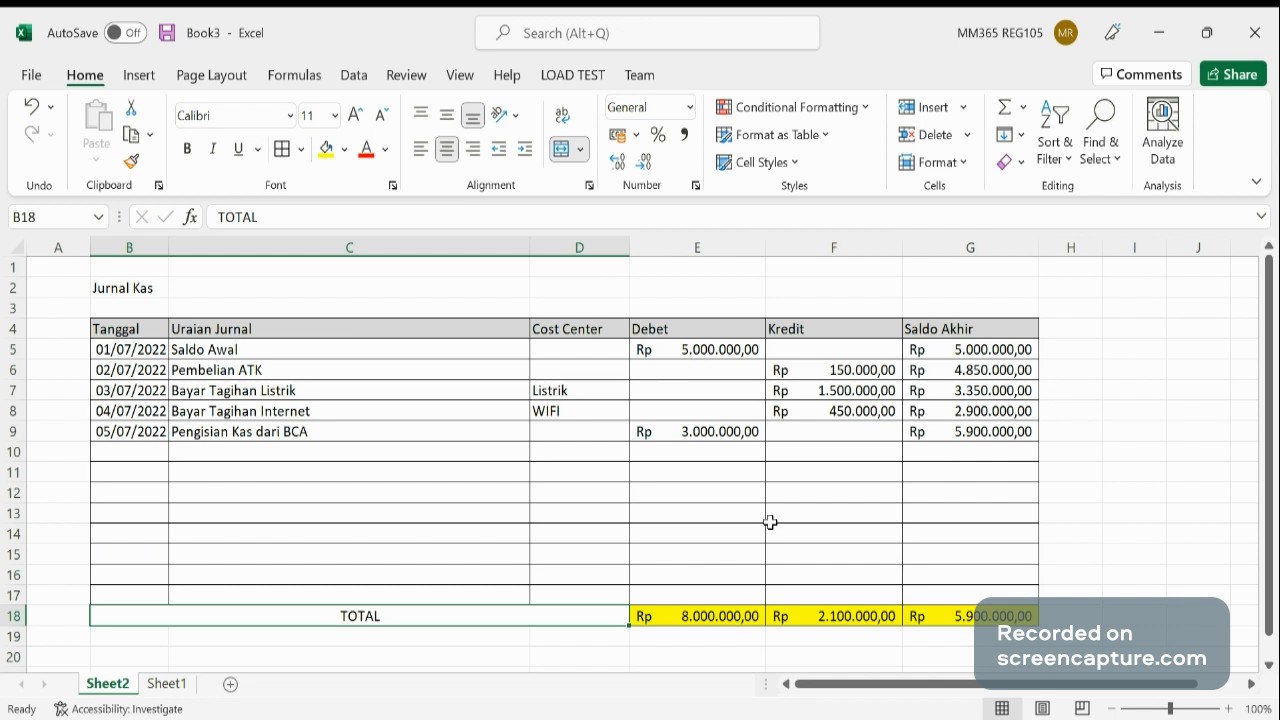
{"action": "left_click", "coordinate": [955, 444]}
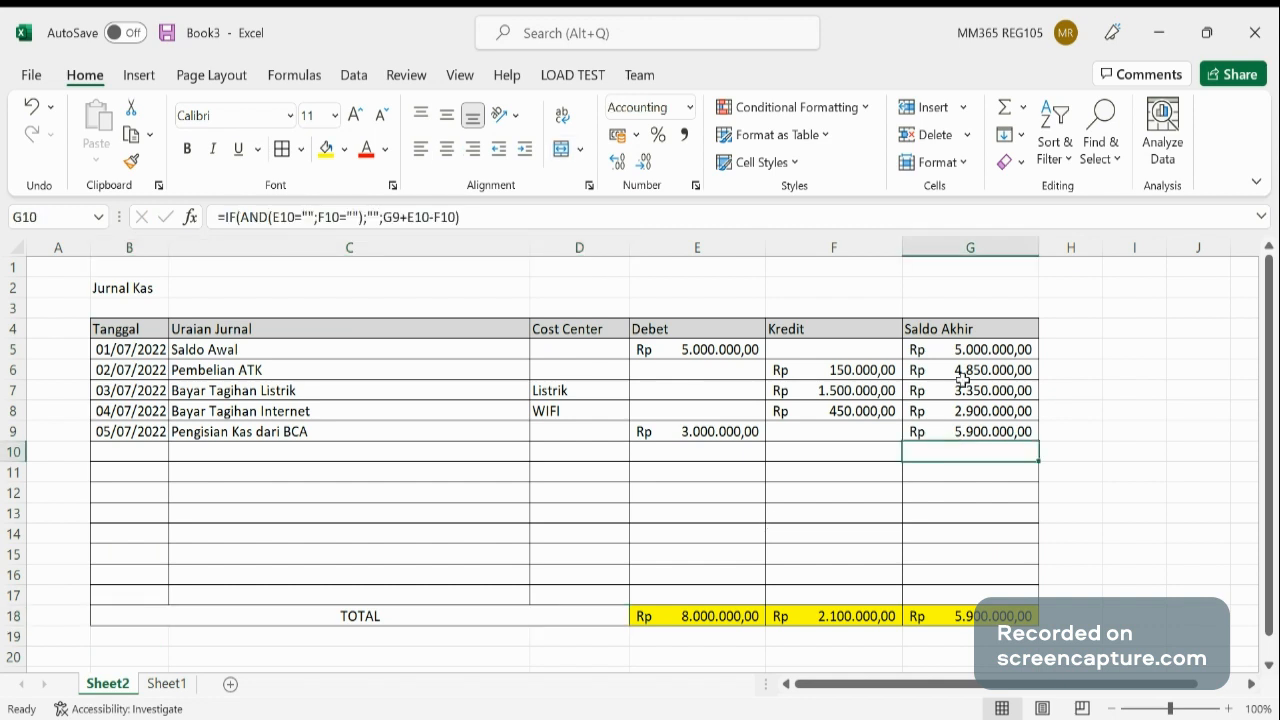
{"action": "left_click_drag", "start_coordinate": [957, 349], "coordinate": [949, 589]}
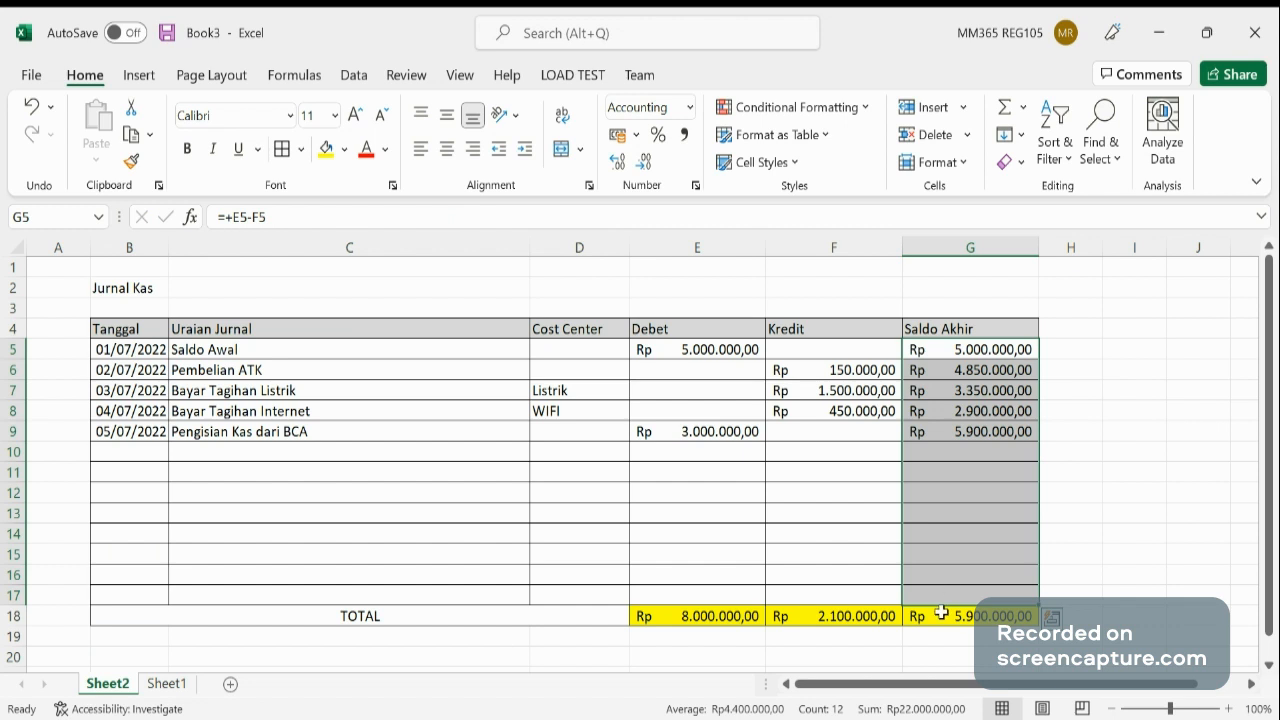
{"action": "right_click", "coordinate": [948, 450]}
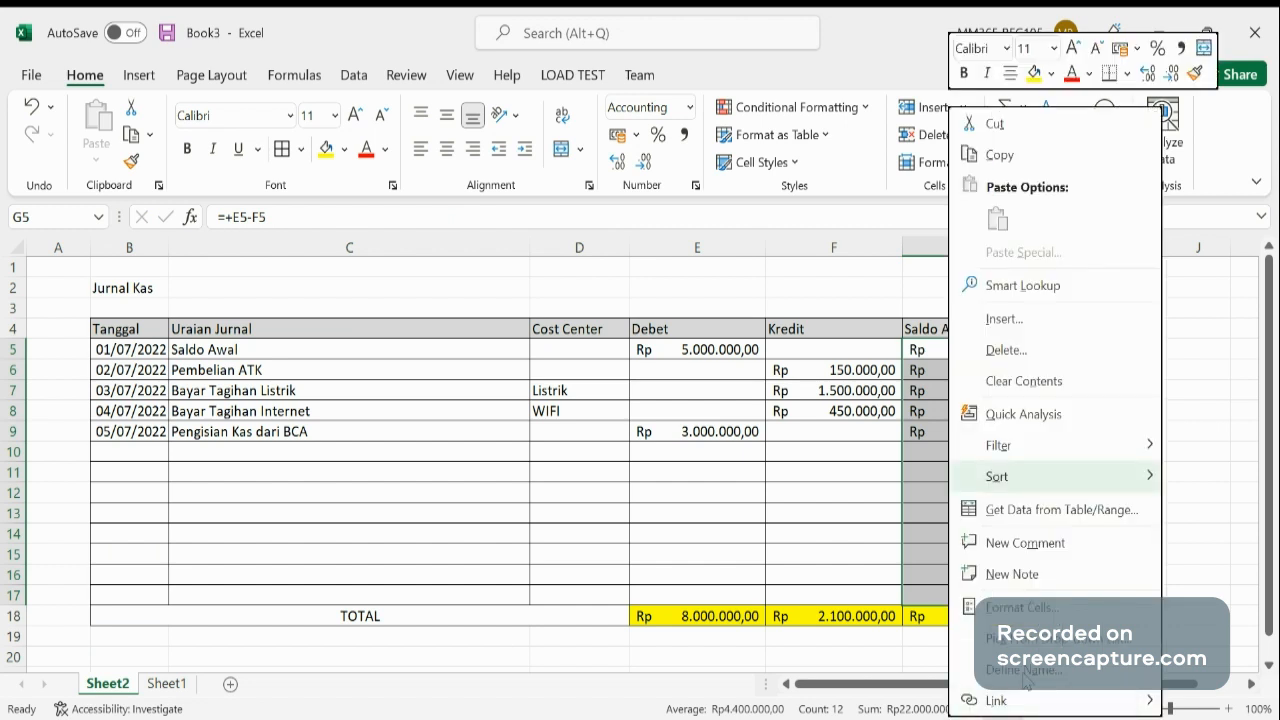
{"action": "mouse_move", "coordinate": [1015, 478]}
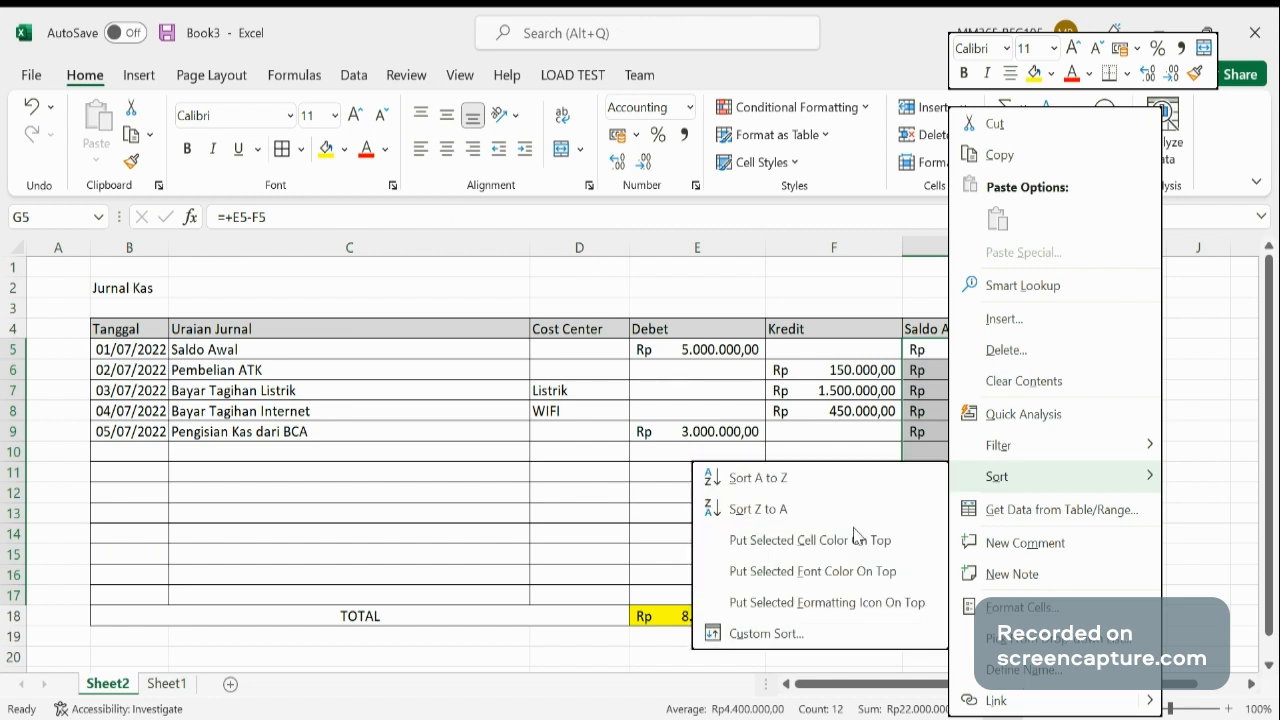
{"action": "key", "text": "Escape"}
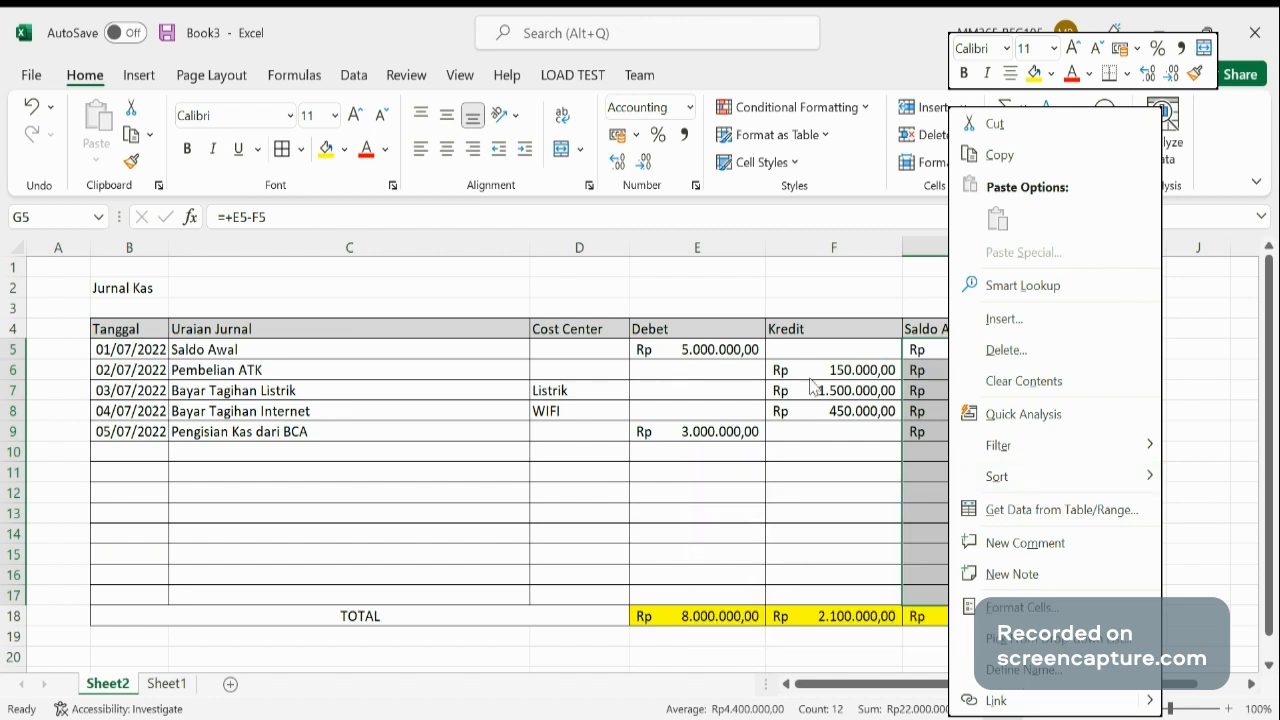
{"action": "key", "text": "Escape"}
Step: Fill the Saldo Akhir cells G5:G17 with a light gray theme color
{"action": "left_click_drag", "start_coordinate": [921, 355], "coordinate": [950, 595]}
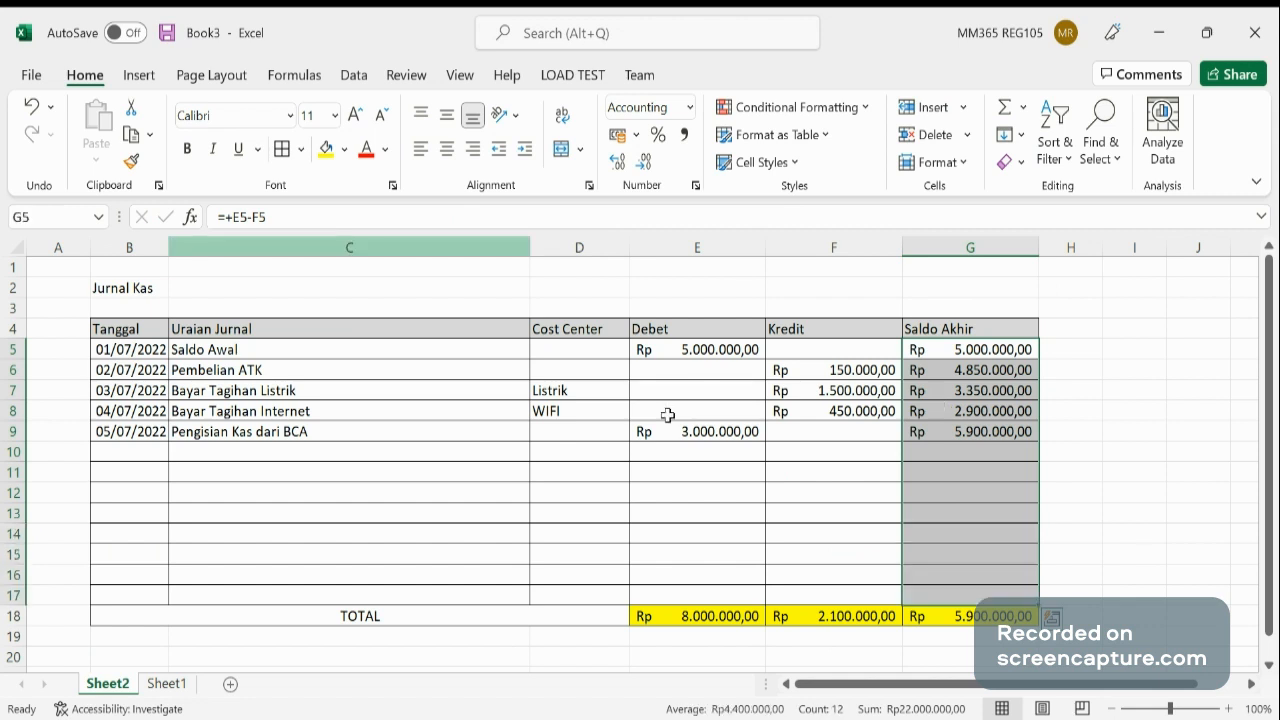
{"action": "left_click", "coordinate": [342, 150]}
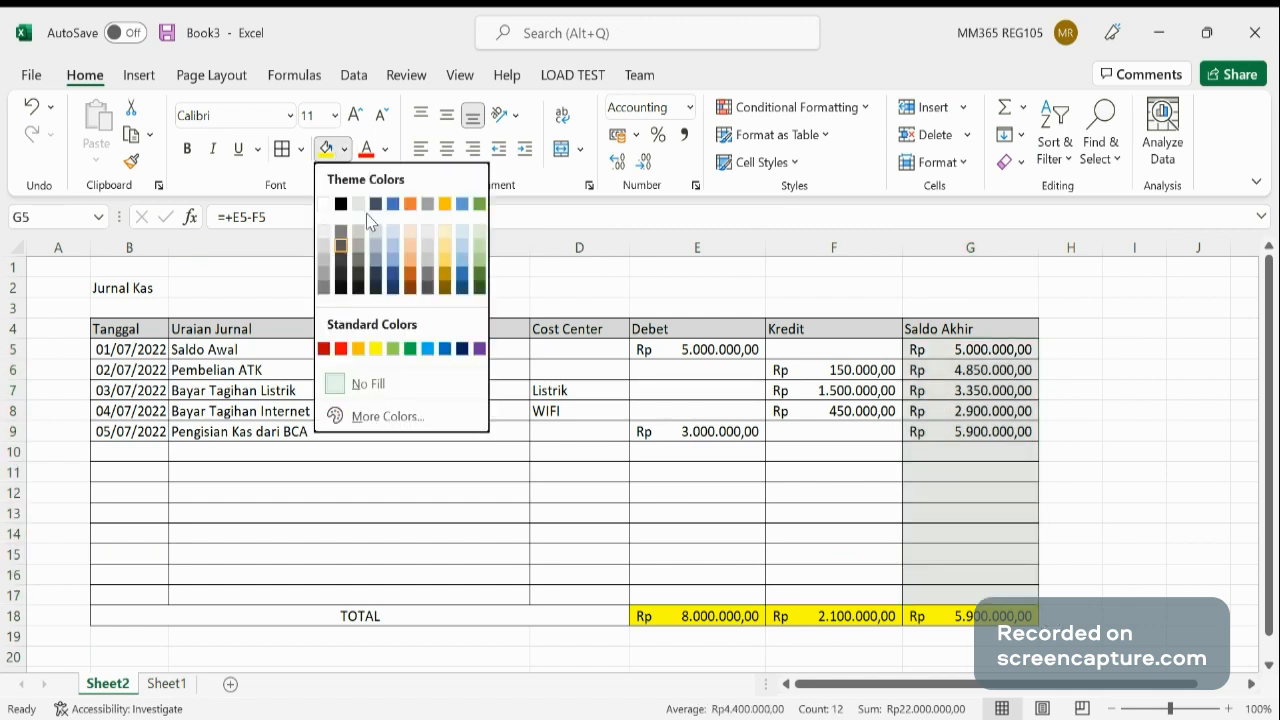
{"action": "left_click", "coordinate": [323, 247]}
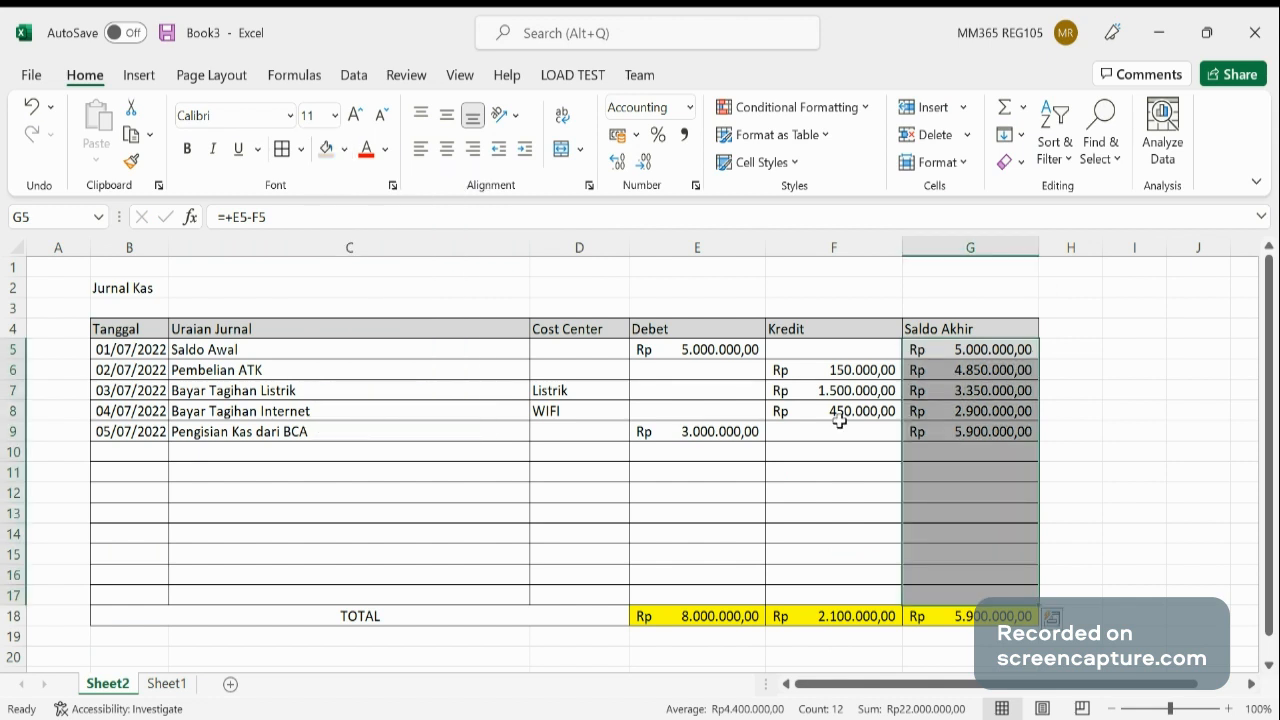
{"action": "left_click", "coordinate": [935, 452]}
{"action": "left_click", "coordinate": [817, 478]}
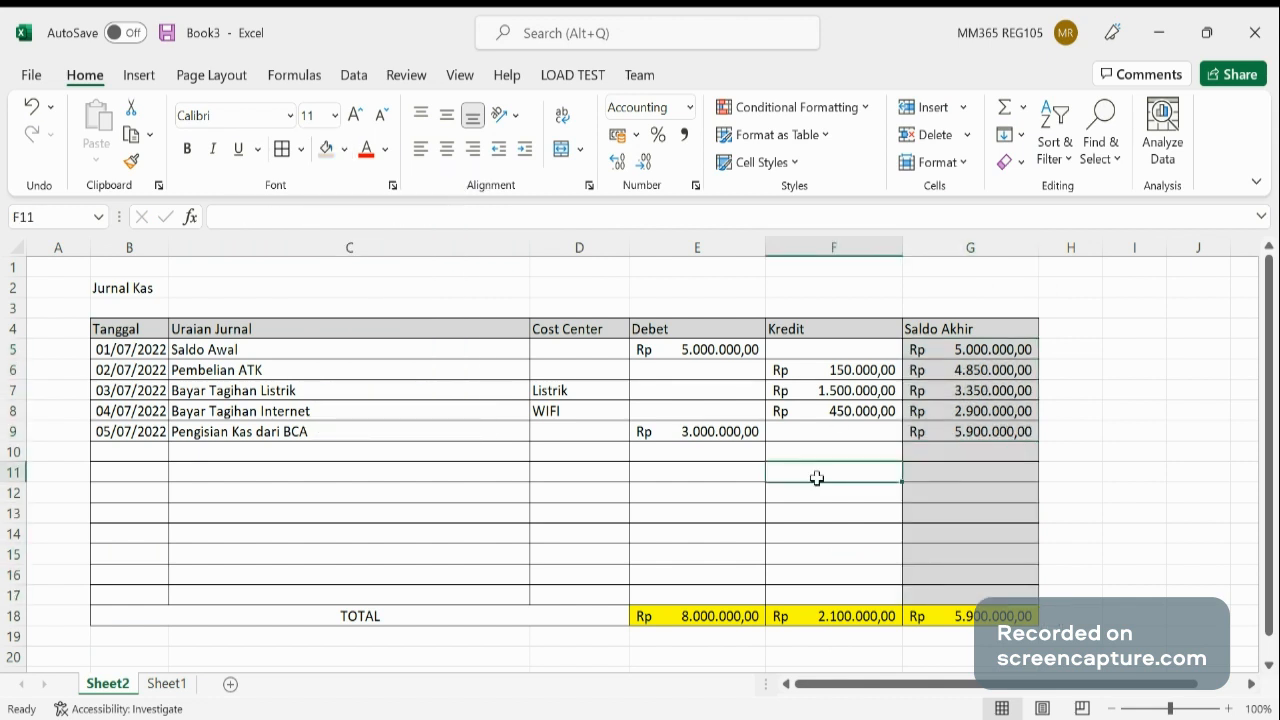
Step: Enter the date 06/07/2022 in B10 for a new journal entry
{"action": "key", "text": "Up"}
{"action": "key", "text": "Left"}
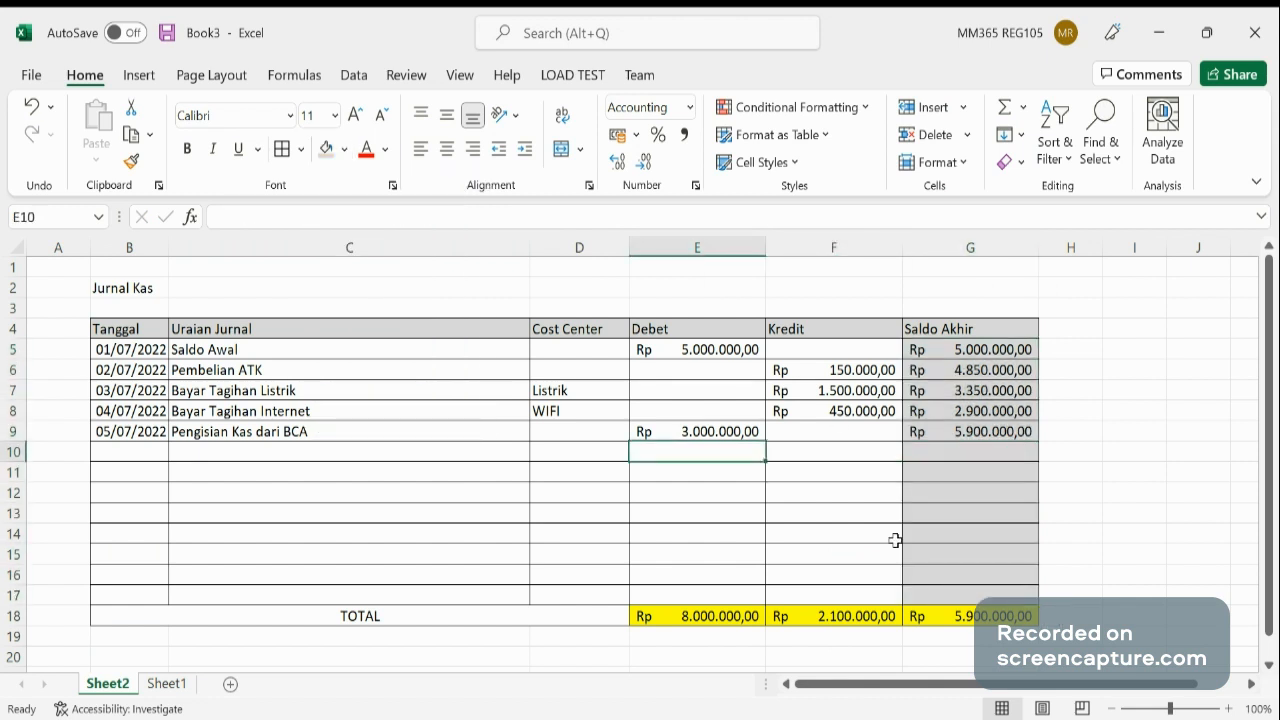
{"action": "key", "text": "Right"}
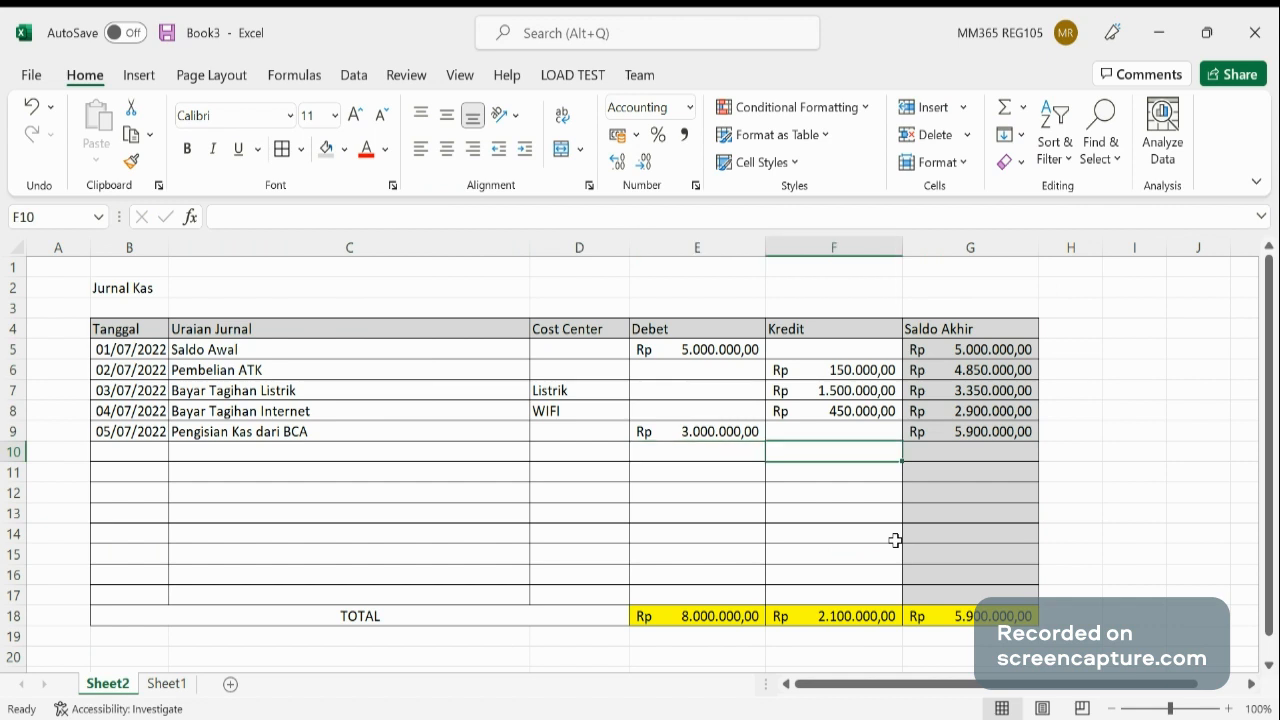
{"action": "key", "text": "Left"}
{"action": "key", "text": "Left"}
{"action": "key", "text": "Left"}
{"action": "key", "text": "Left"}
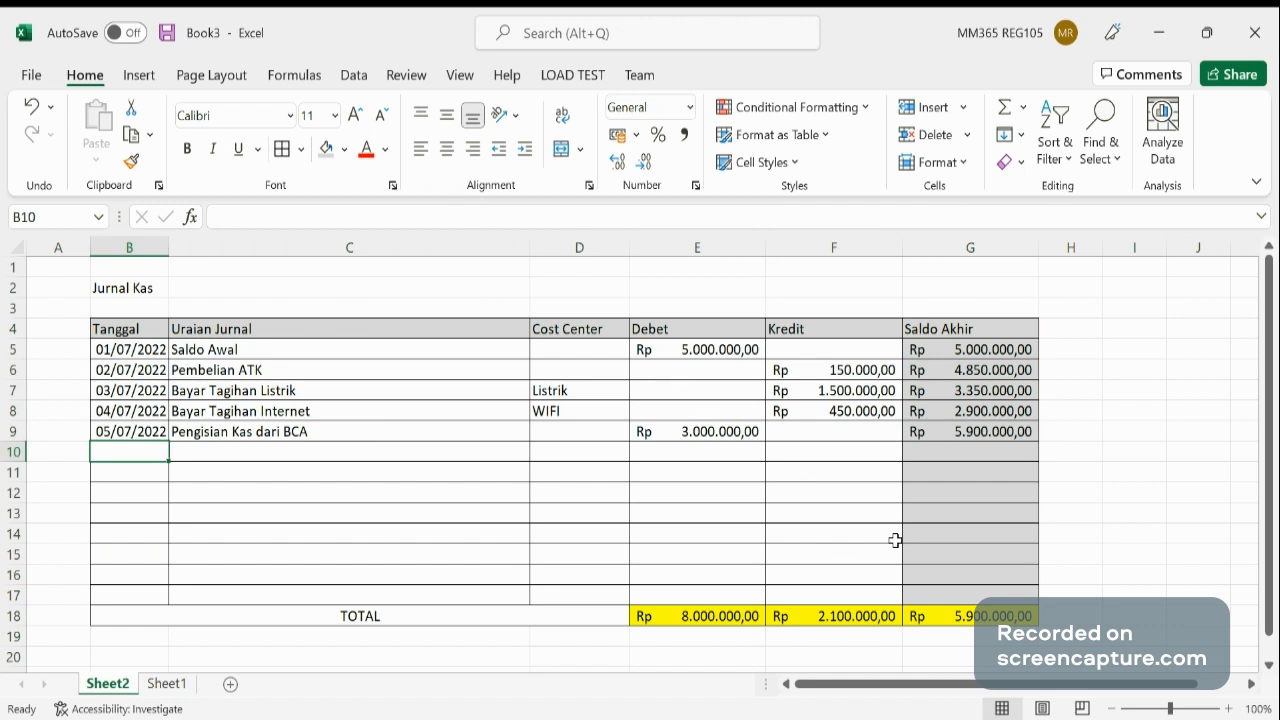
{"action": "type", "text": "06/"}
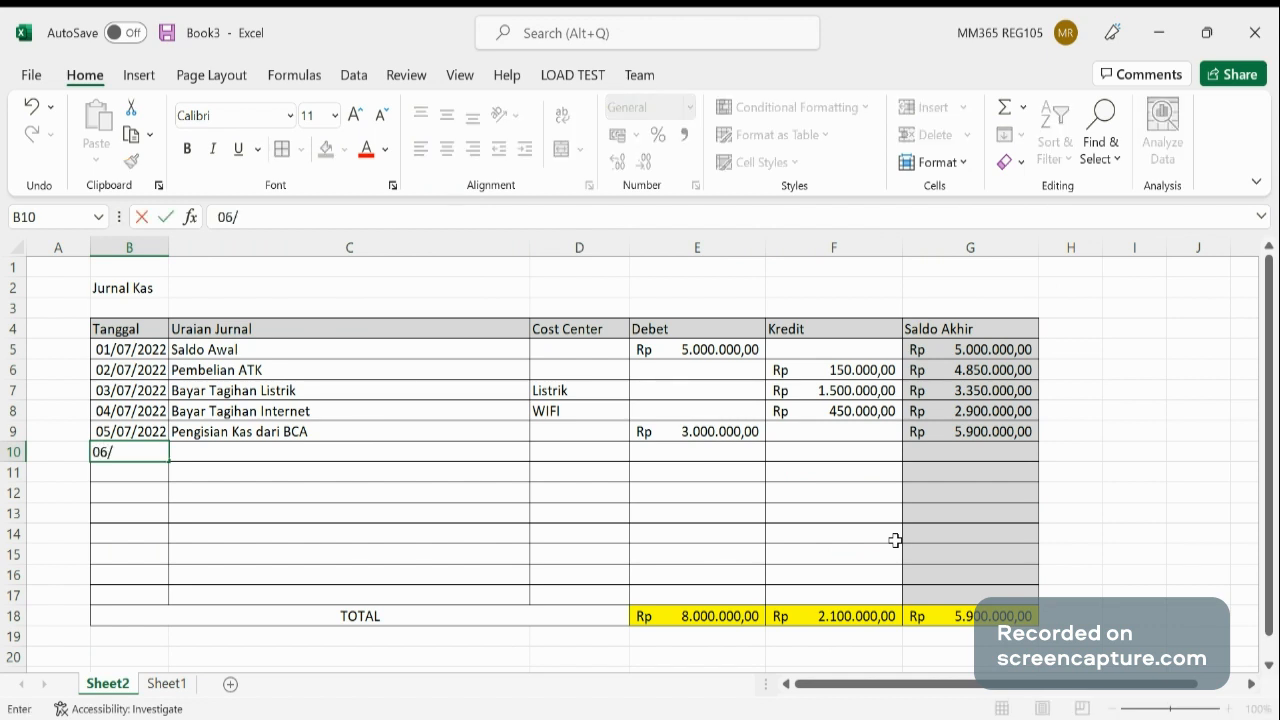
{"action": "type", "text": "07/2022"}
{"action": "key", "text": "Return"}
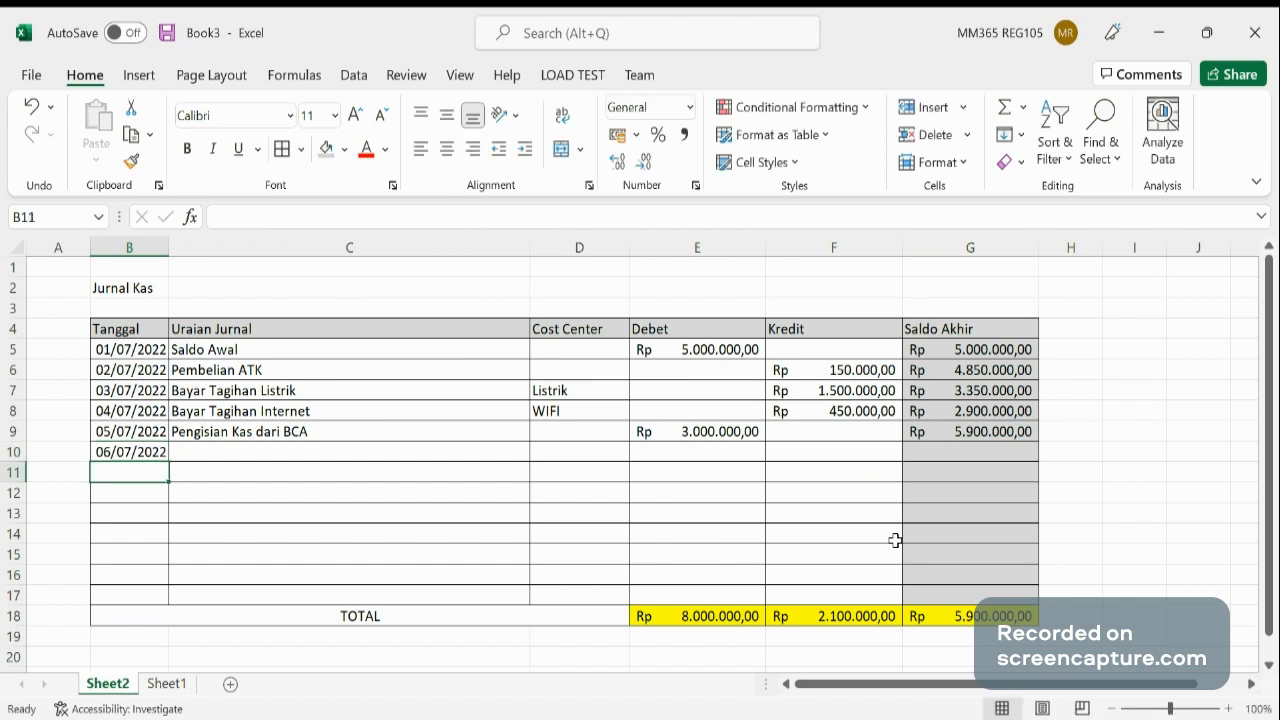
Step: Enter "Bayar Tagihan Vendor / Supplier" as the journal description in C10
{"action": "key", "text": "Up"}
{"action": "key", "text": "Right"}
{"action": "type", "text": "bAYAR"}
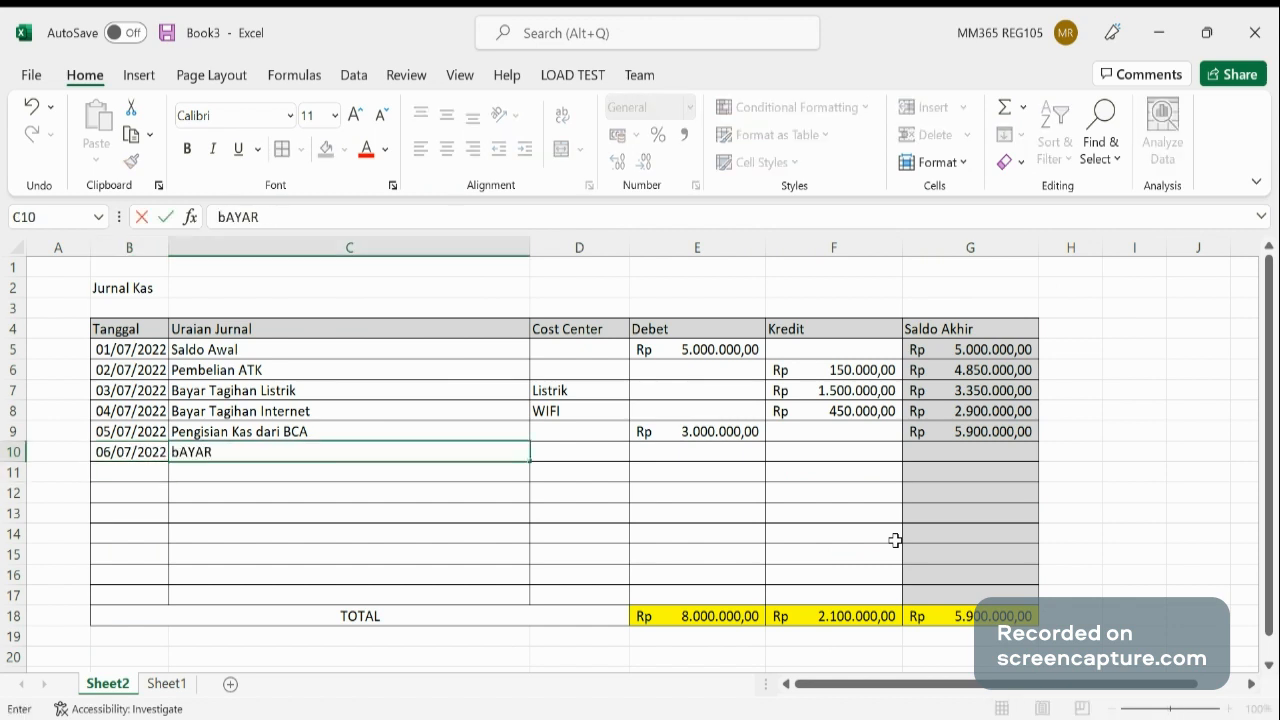
{"action": "key", "text": "BackSpace"}
{"action": "key", "text": "BackSpace"}
{"action": "key", "text": "BackSpace"}
{"action": "key", "text": "BackSpace"}
{"action": "key", "text": "BackSpace"}
{"action": "type", "text": "Bayar Tag"}
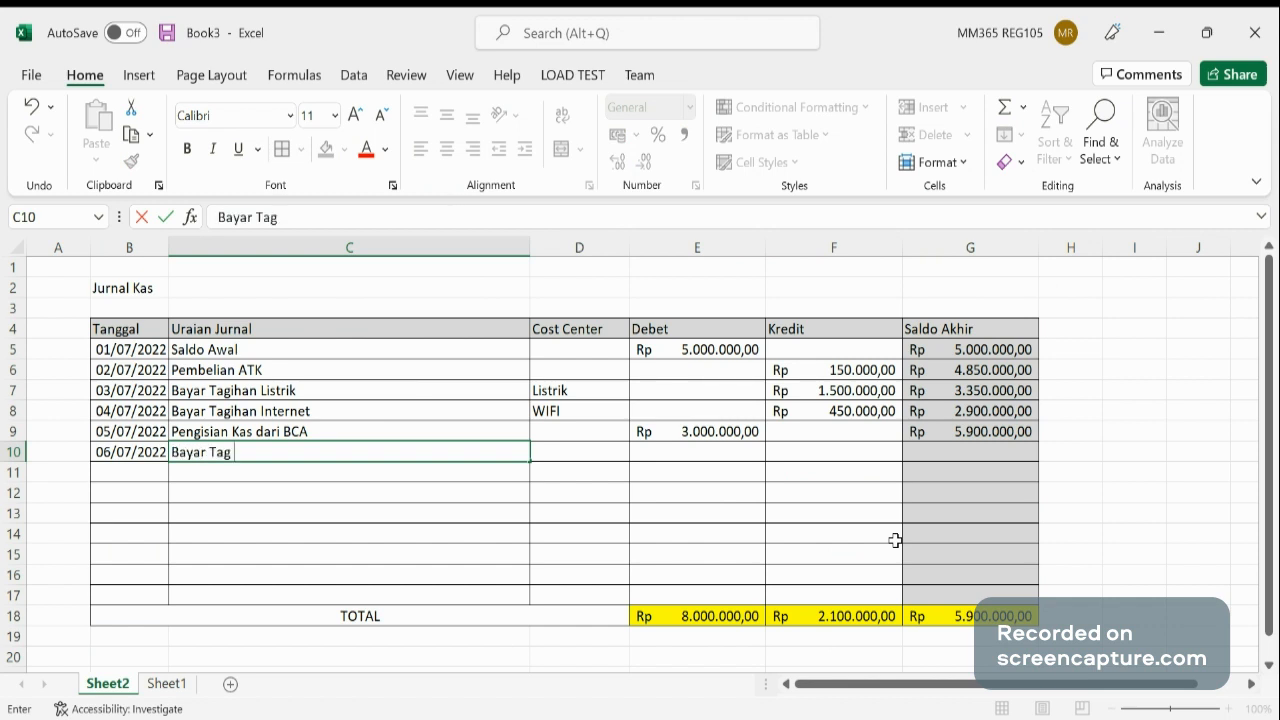
{"action": "type", "text": "ihan Vendo"}
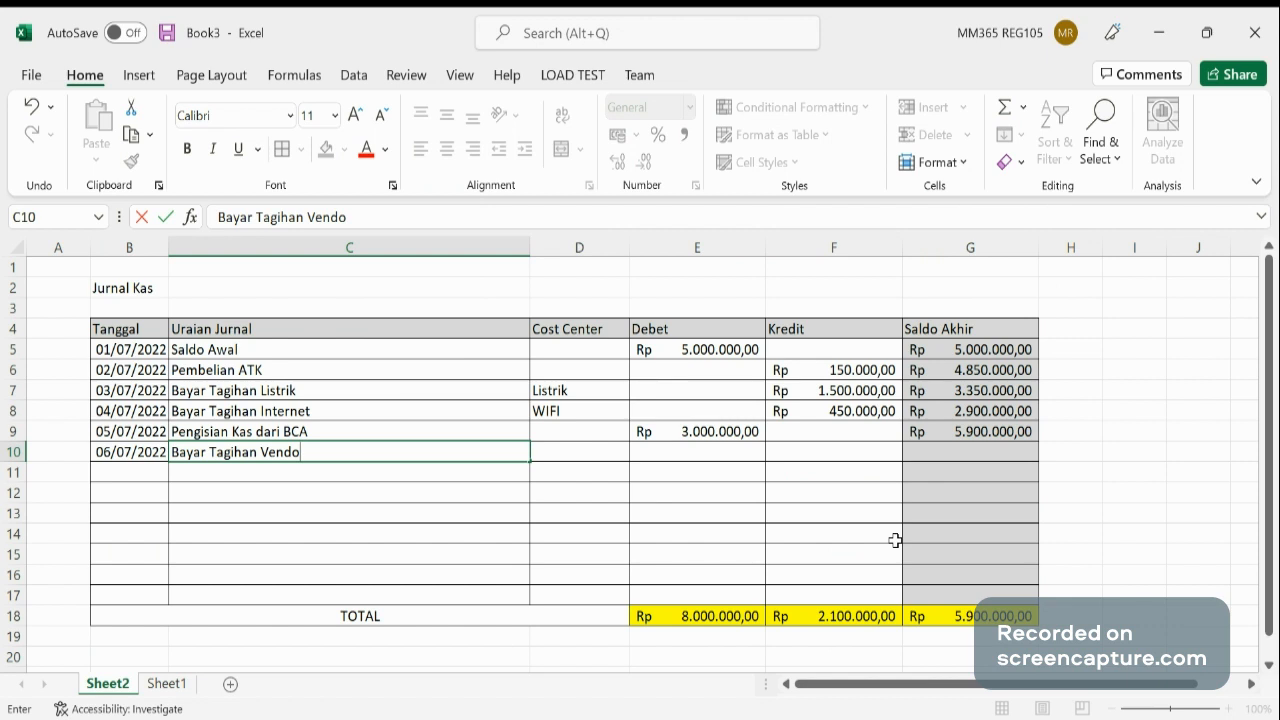
{"action": "type", "text": "r"}
{"action": "key", "text": "ctrl+Return"}
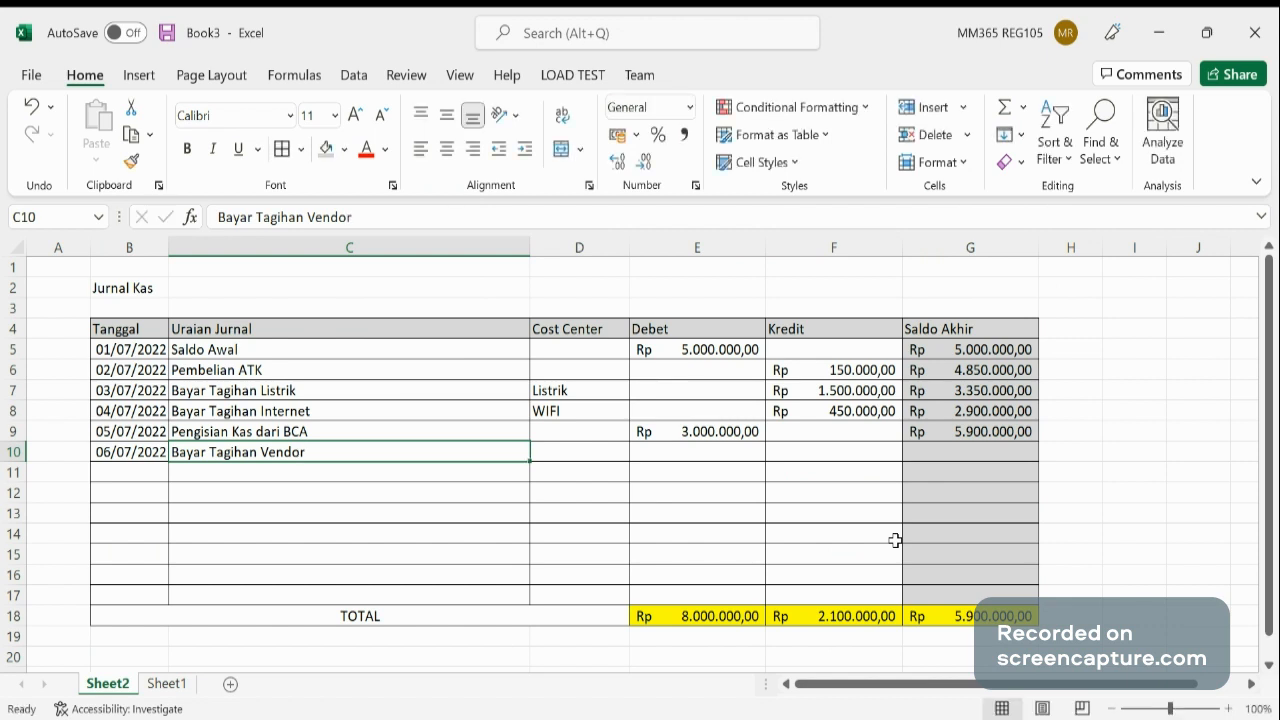
{"action": "left_click", "coordinate": [377, 216]}
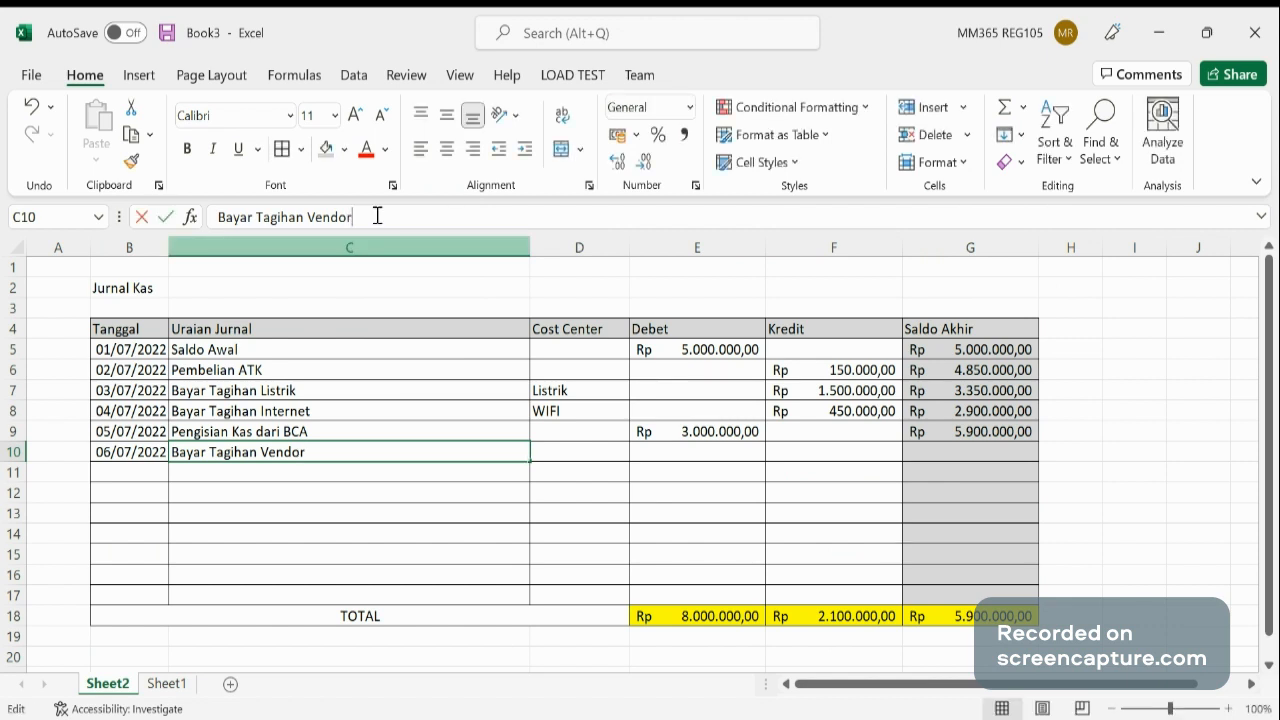
{"action": "type", "text": "/ Supp"}
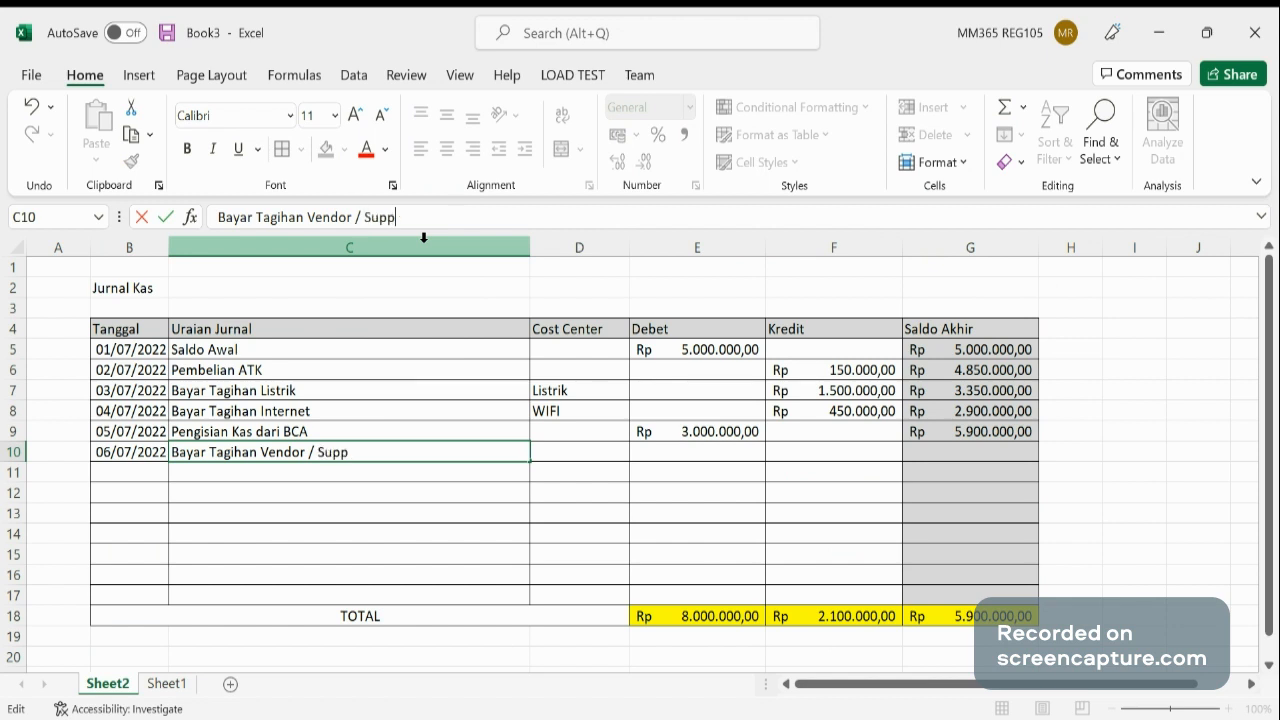
{"action": "type", "text": "lier"}
{"action": "key", "text": "Return"}
Step: Enter a credit amount of 2500000 in F10 for the vendor payment
{"action": "key", "text": "Up"}
{"action": "key", "text": "Right"}
{"action": "key", "text": "Right"}
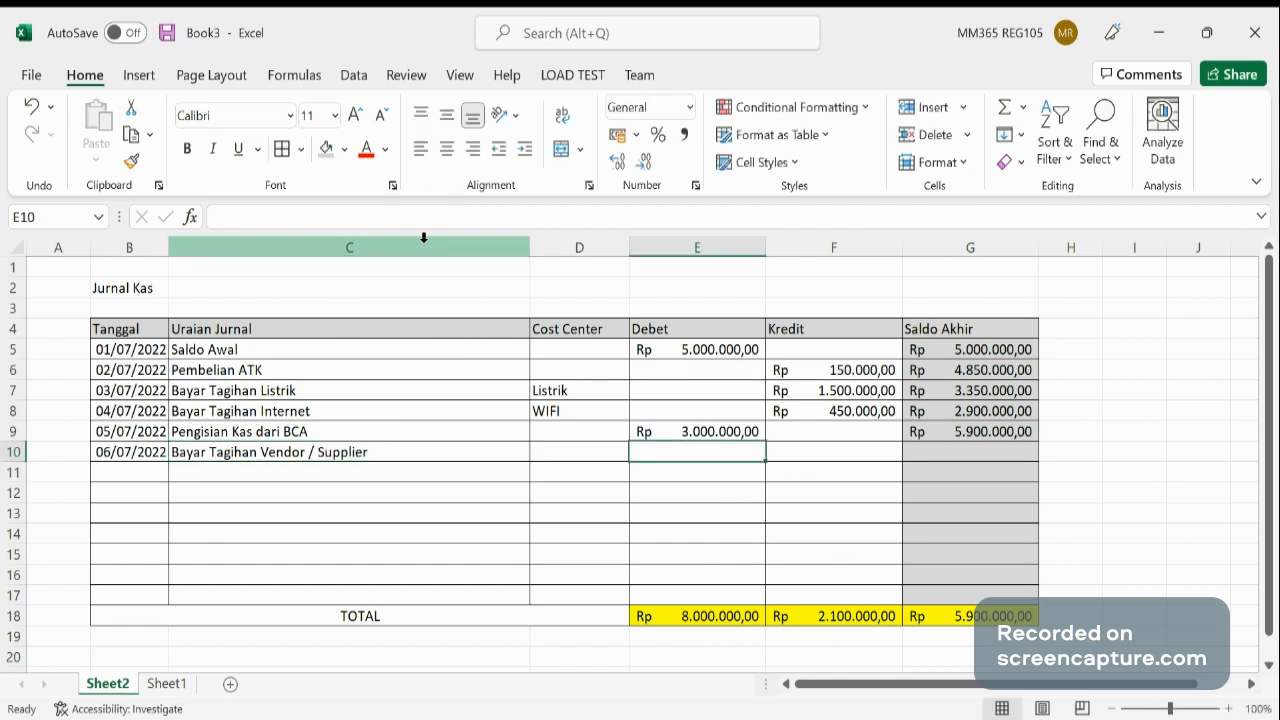
{"action": "key", "text": "Right"}
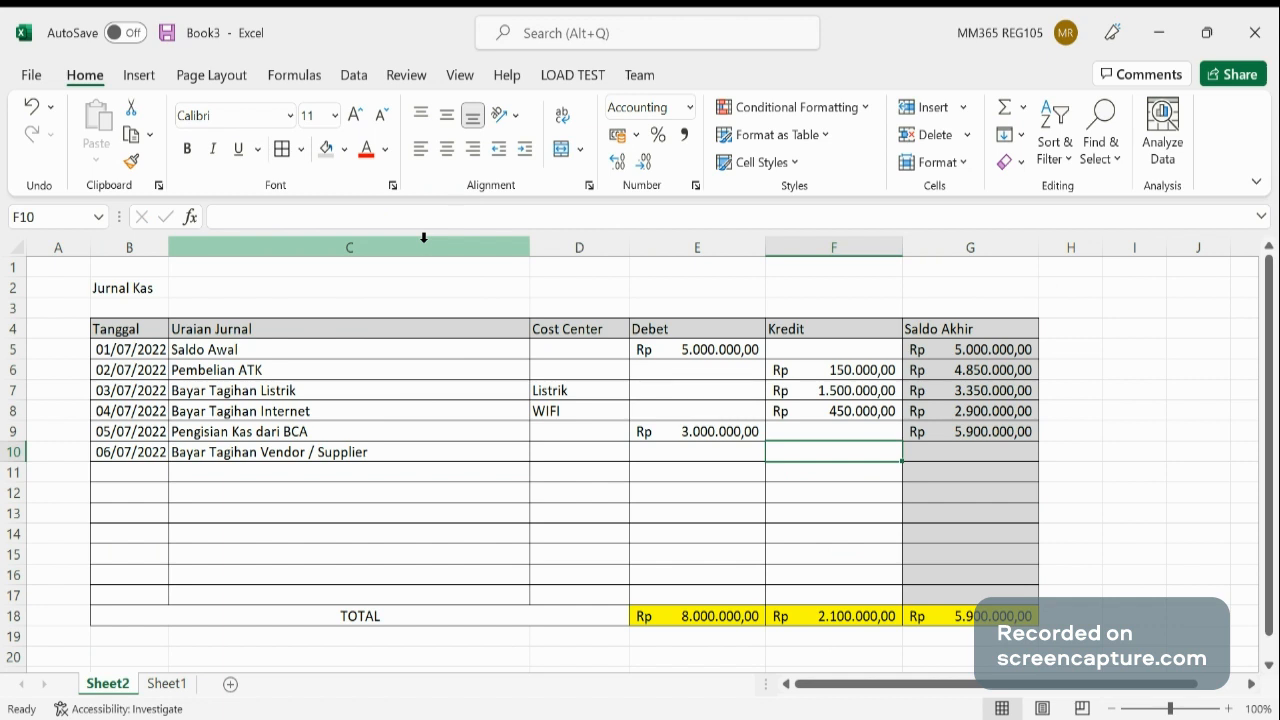
{"action": "type", "text": "2500000"}
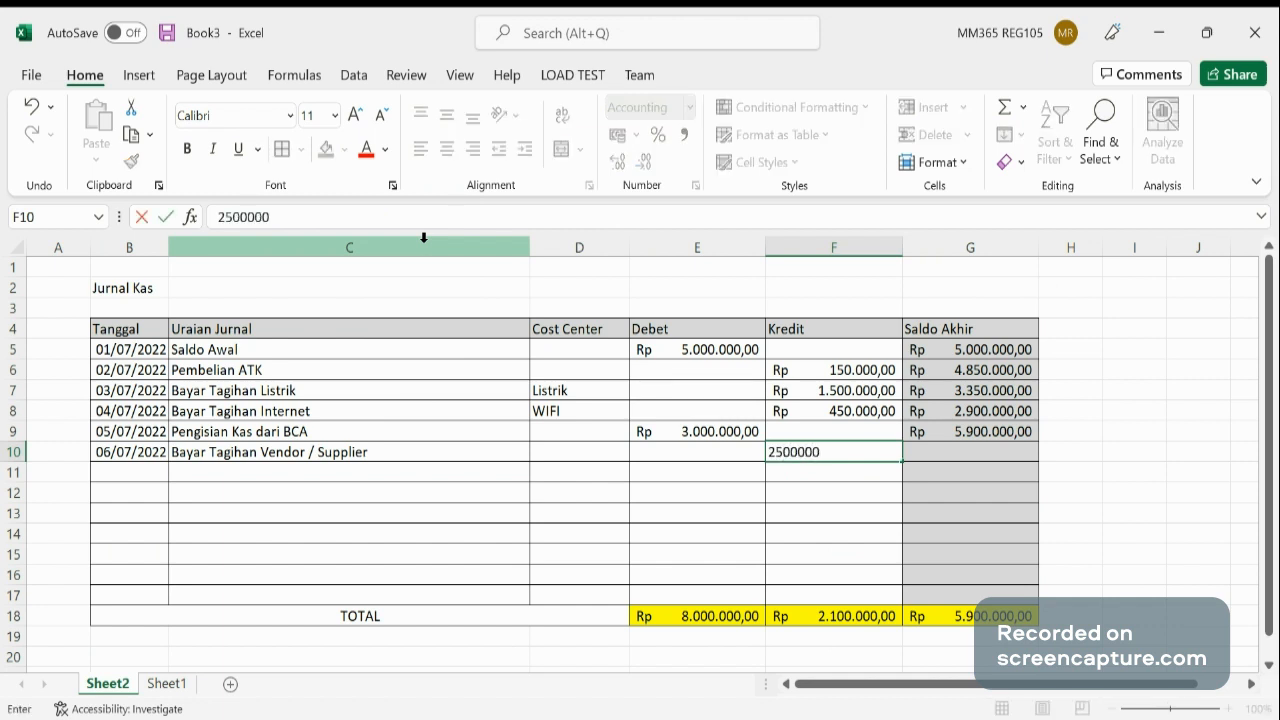
{"action": "key", "text": "Return"}
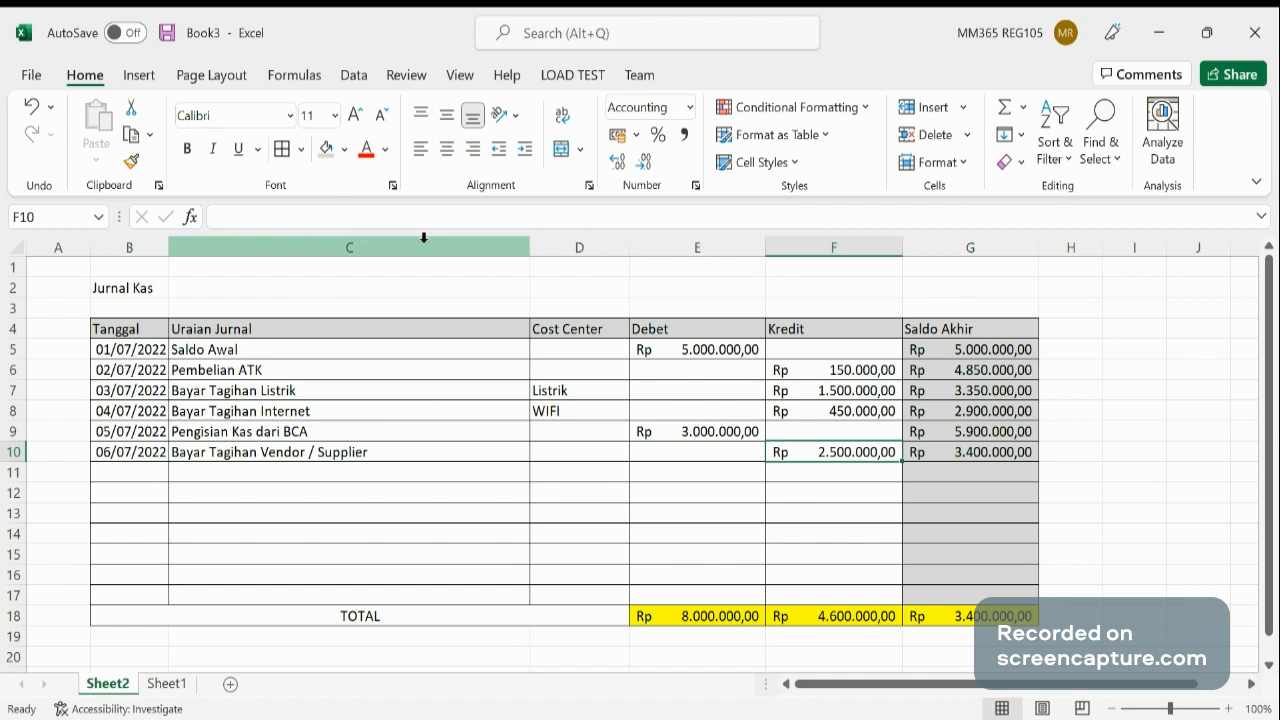
Step: Compare the running balance in G10 with the final balance in G18 after the vendor payment
{"action": "key", "text": "Right"}
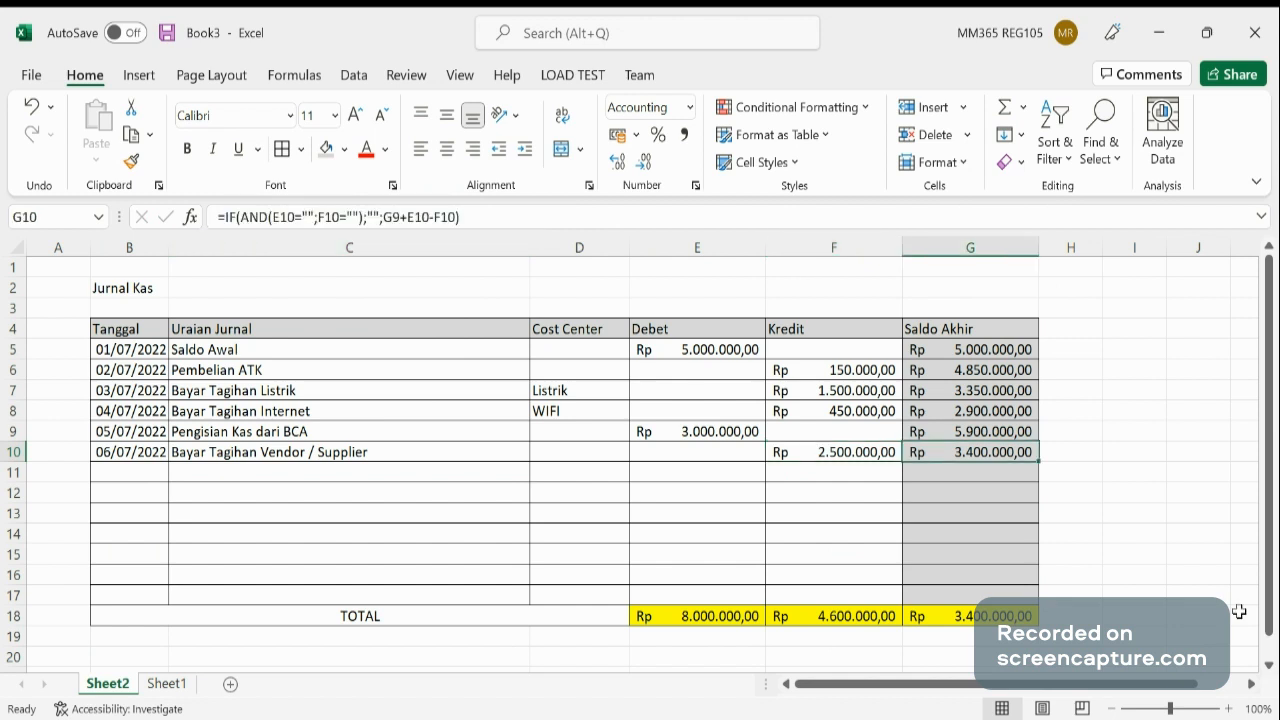
{"action": "left_click", "coordinate": [985, 614]}
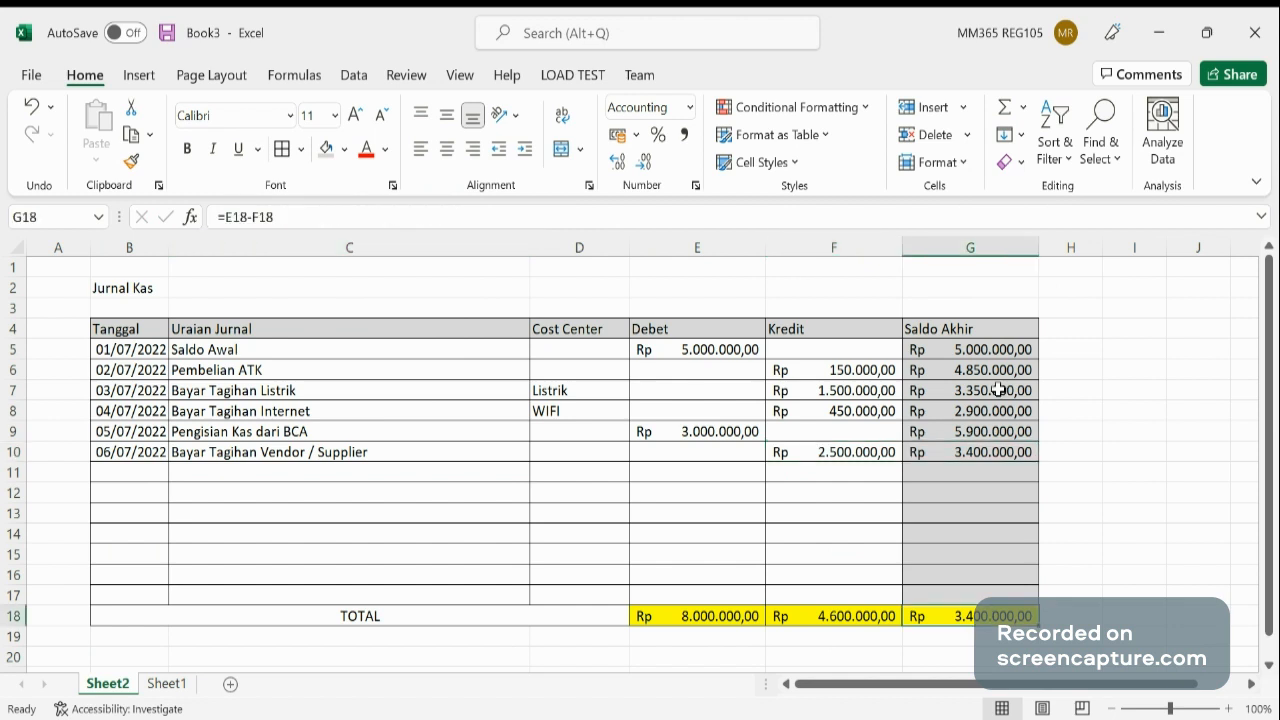
{"action": "left_click", "coordinate": [977, 452]}
{"action": "left_click", "coordinate": [880, 449]}
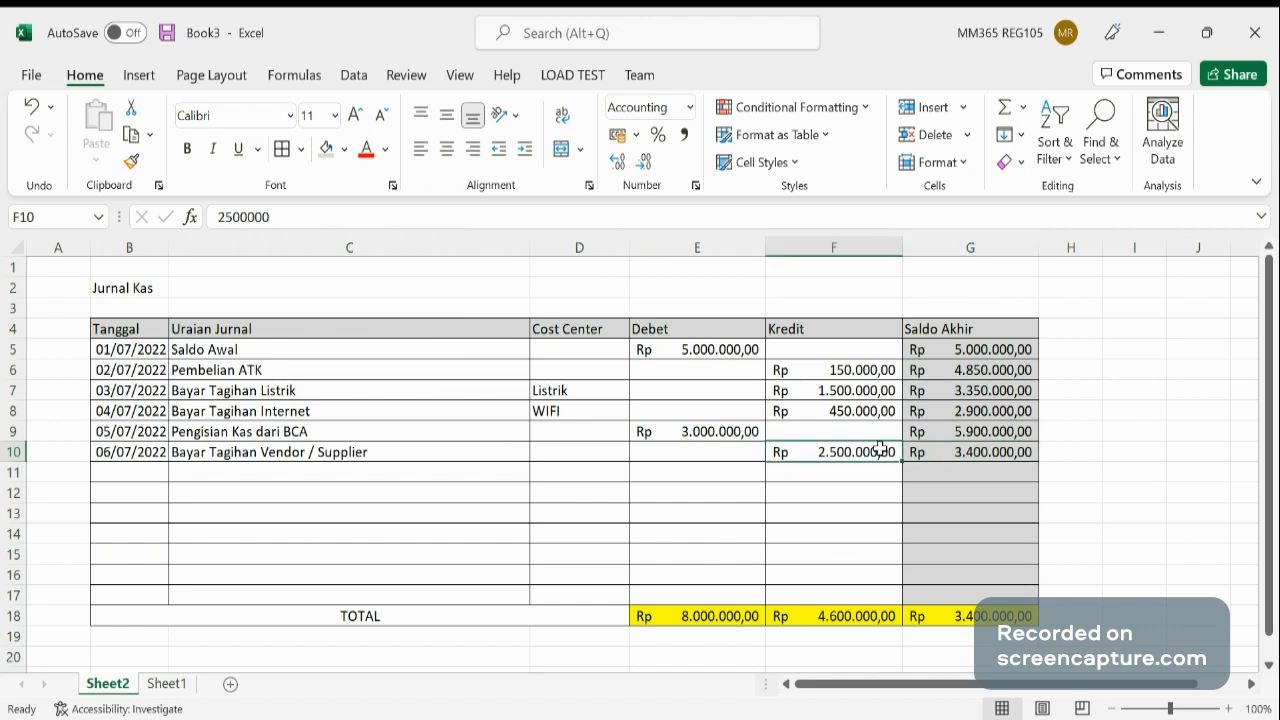
{"action": "left_click", "coordinate": [997, 450]}
{"action": "left_click", "coordinate": [165, 452]}
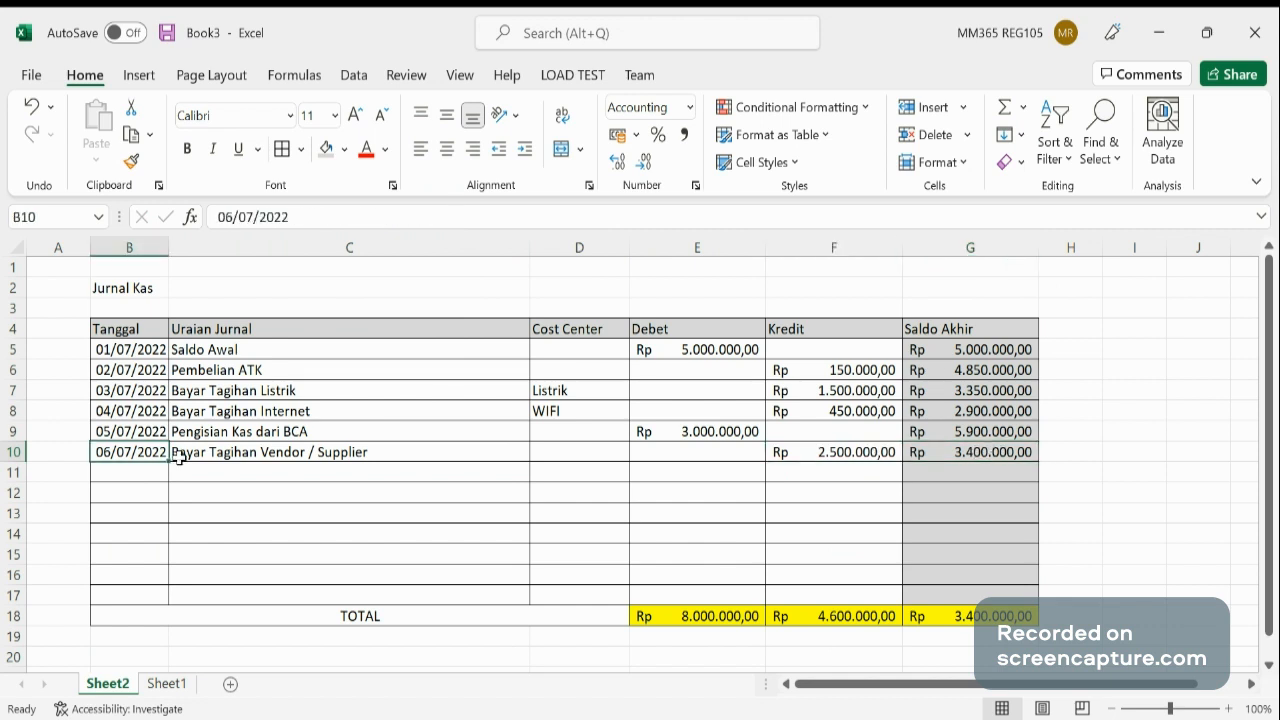
{"action": "left_click", "coordinate": [980, 450]}
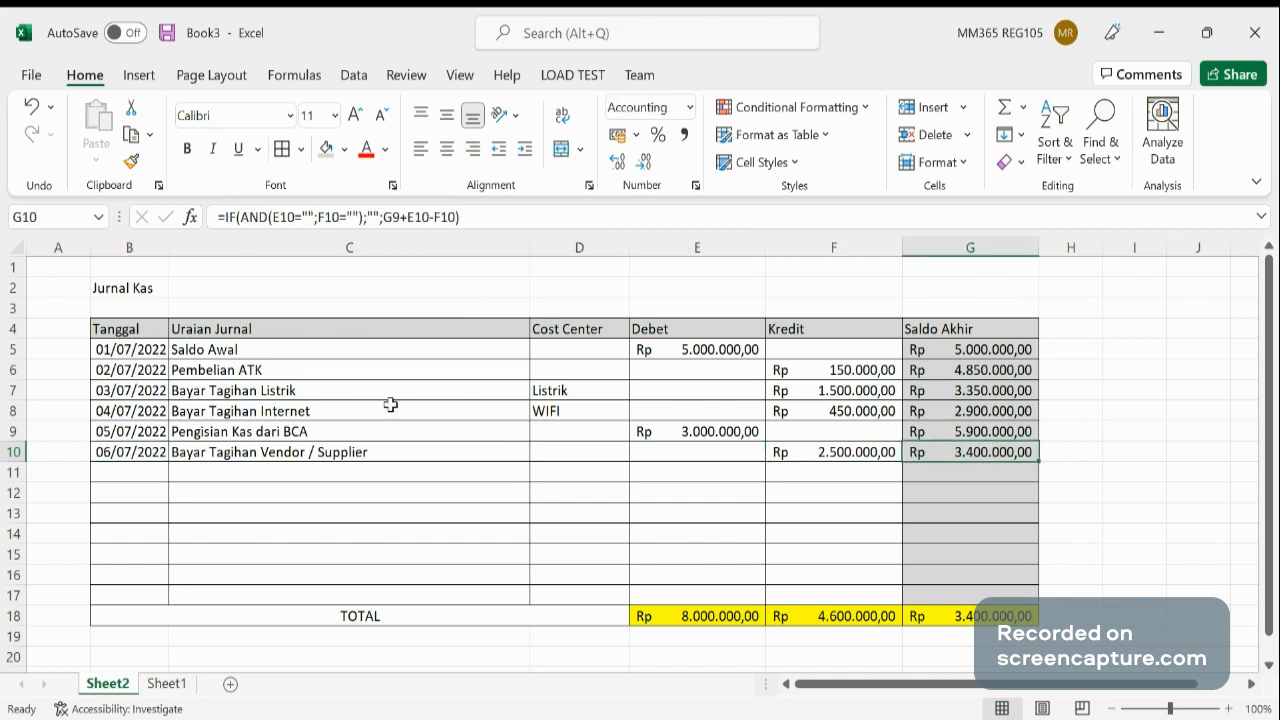
Step: Examine the running balance formulas in the still empty journal rows of the Saldo Akhir column
{"action": "left_click", "coordinate": [226, 346]}
{"action": "left_click", "coordinate": [954, 507]}
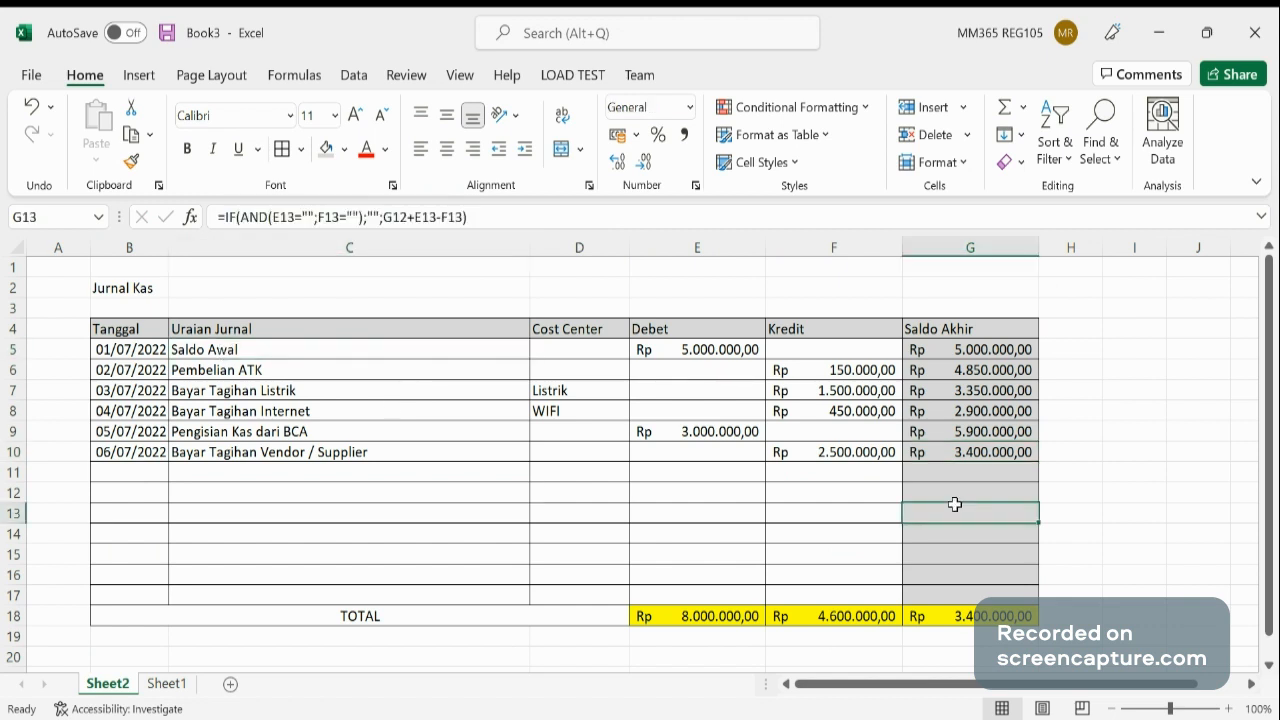
{"action": "left_click", "coordinate": [958, 475]}
{"action": "left_click", "coordinate": [958, 492]}
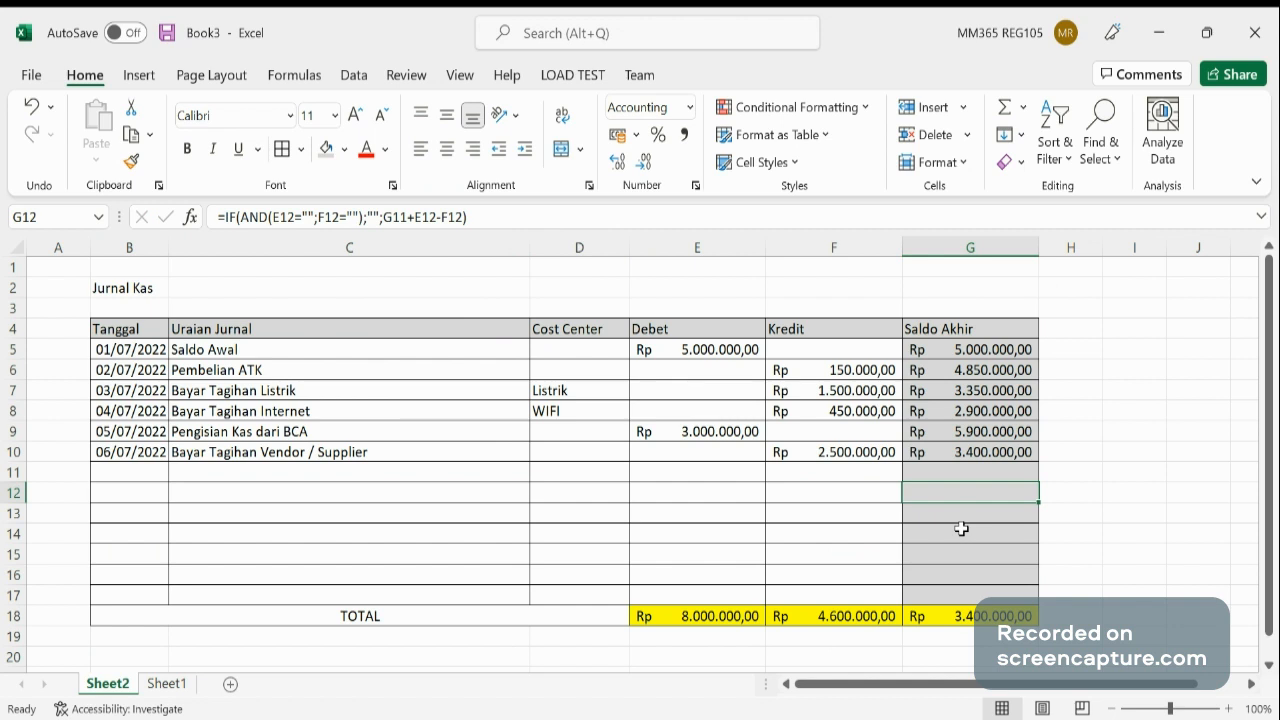
{"action": "left_click", "coordinate": [936, 554]}
{"action": "left_click", "coordinate": [895, 575]}
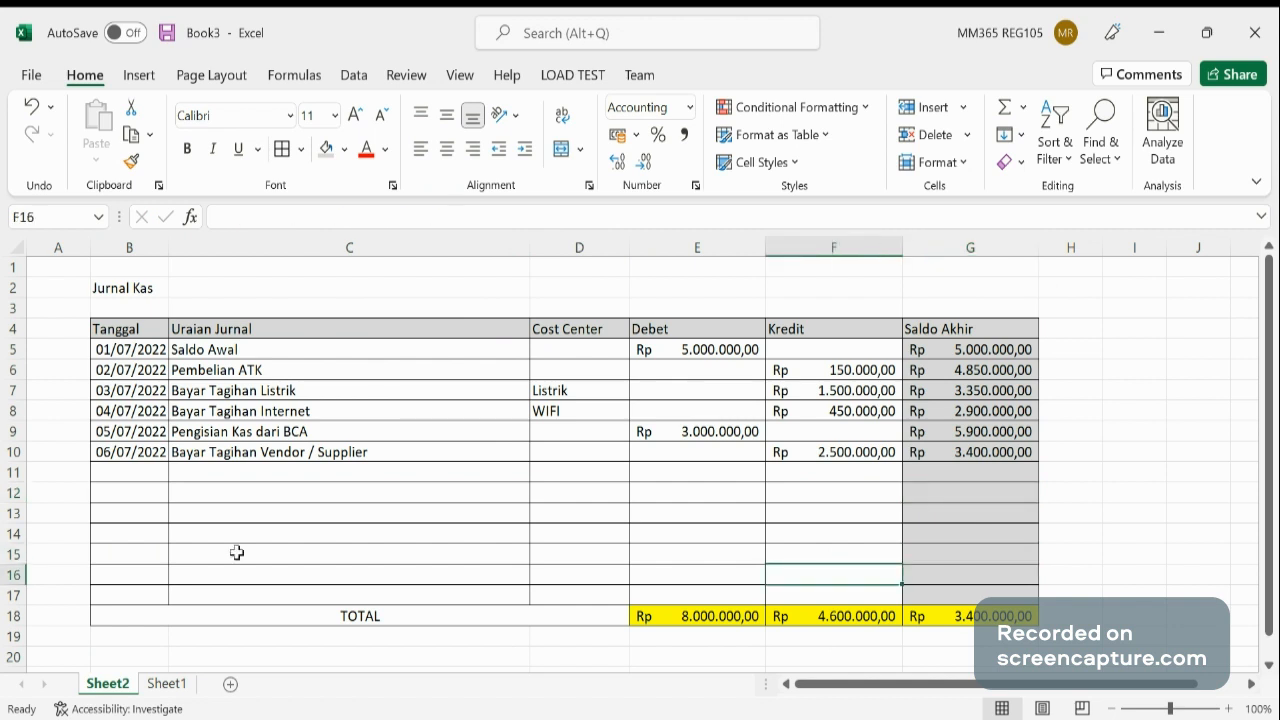
Step: Copy the empty journal rows 12 to 17 and insert the copied rows above row 11
{"action": "left_click_drag", "start_coordinate": [12, 493], "coordinate": [13, 591]}
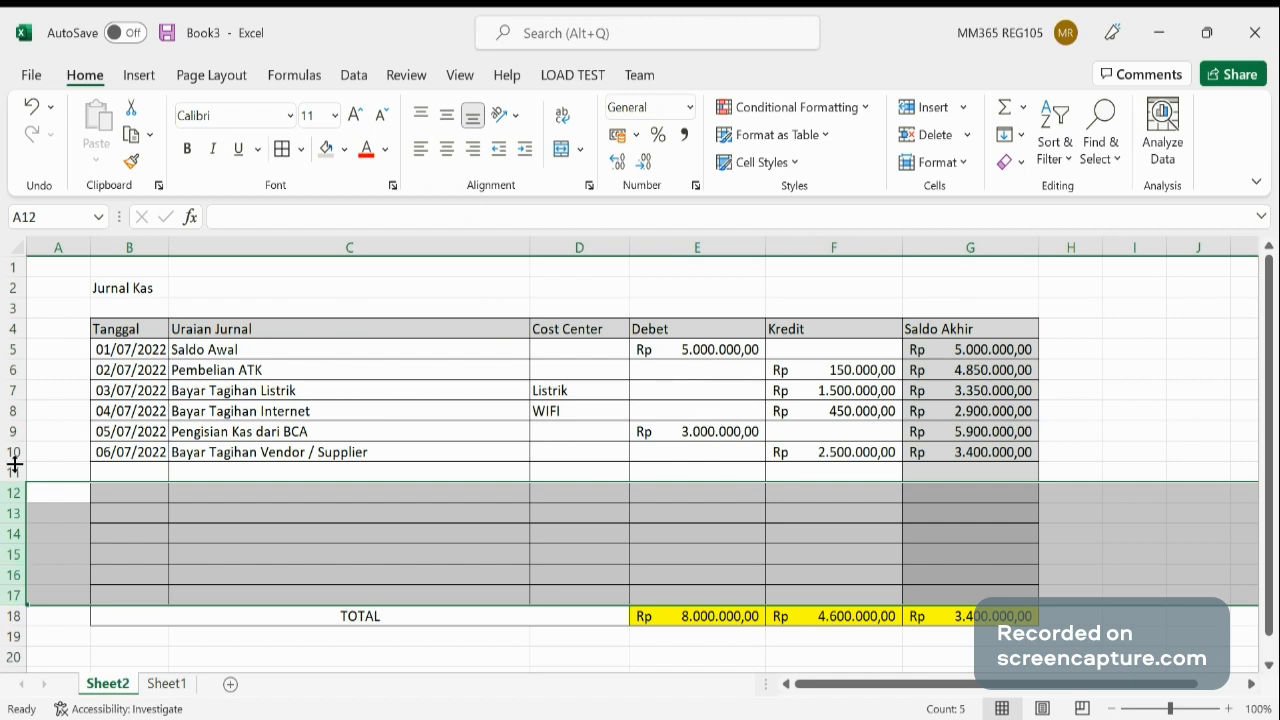
{"action": "left_click", "coordinate": [131, 137]}
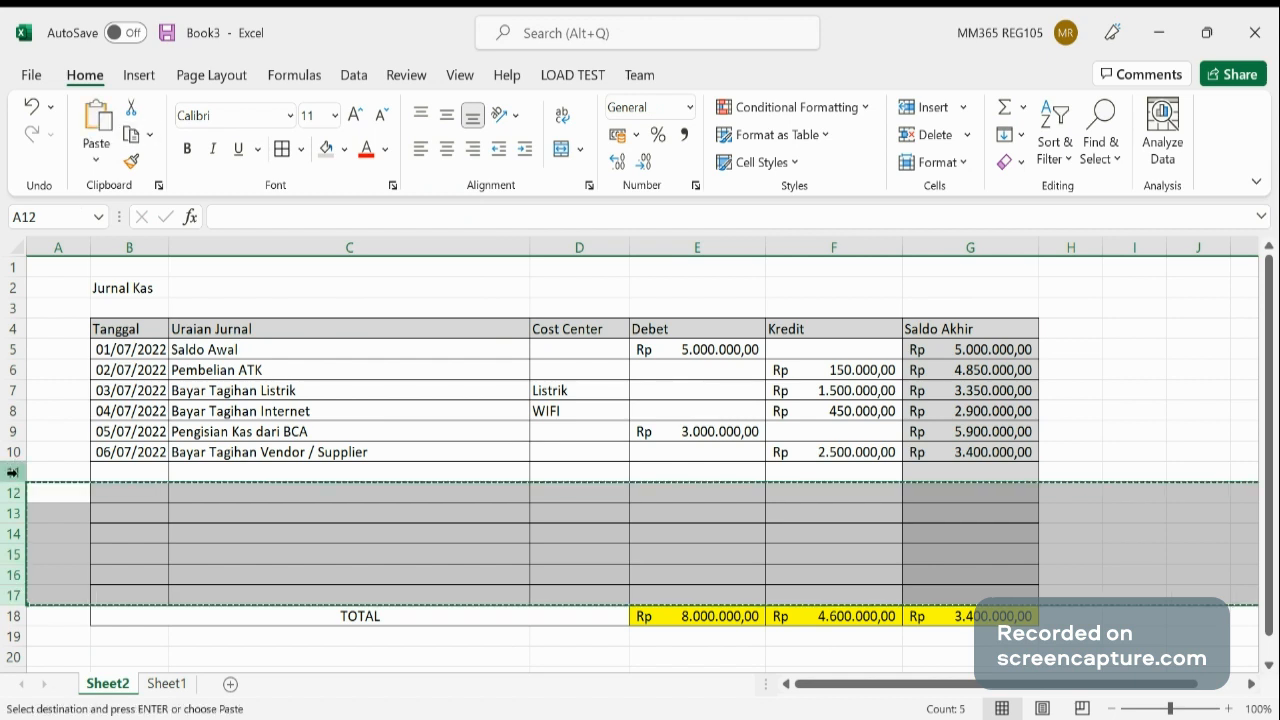
{"action": "left_click", "coordinate": [13, 471]}
{"action": "right_click", "coordinate": [13, 471]}
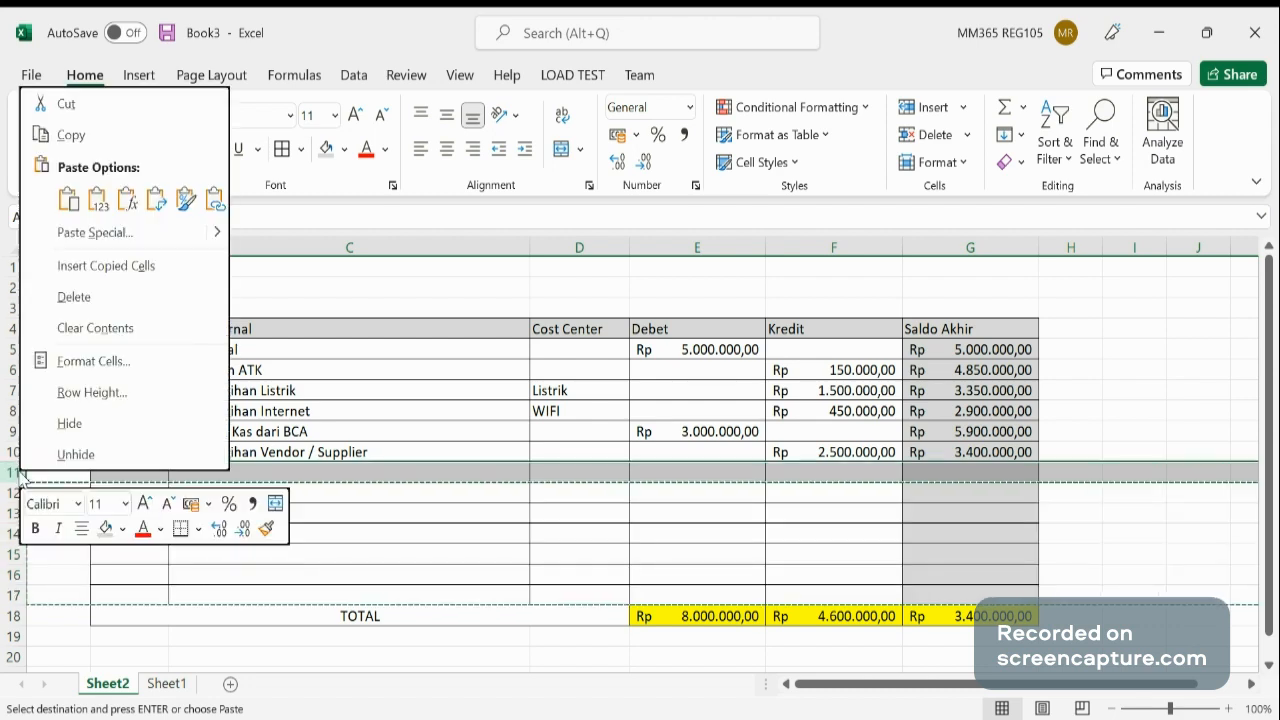
{"action": "left_click", "coordinate": [93, 266]}
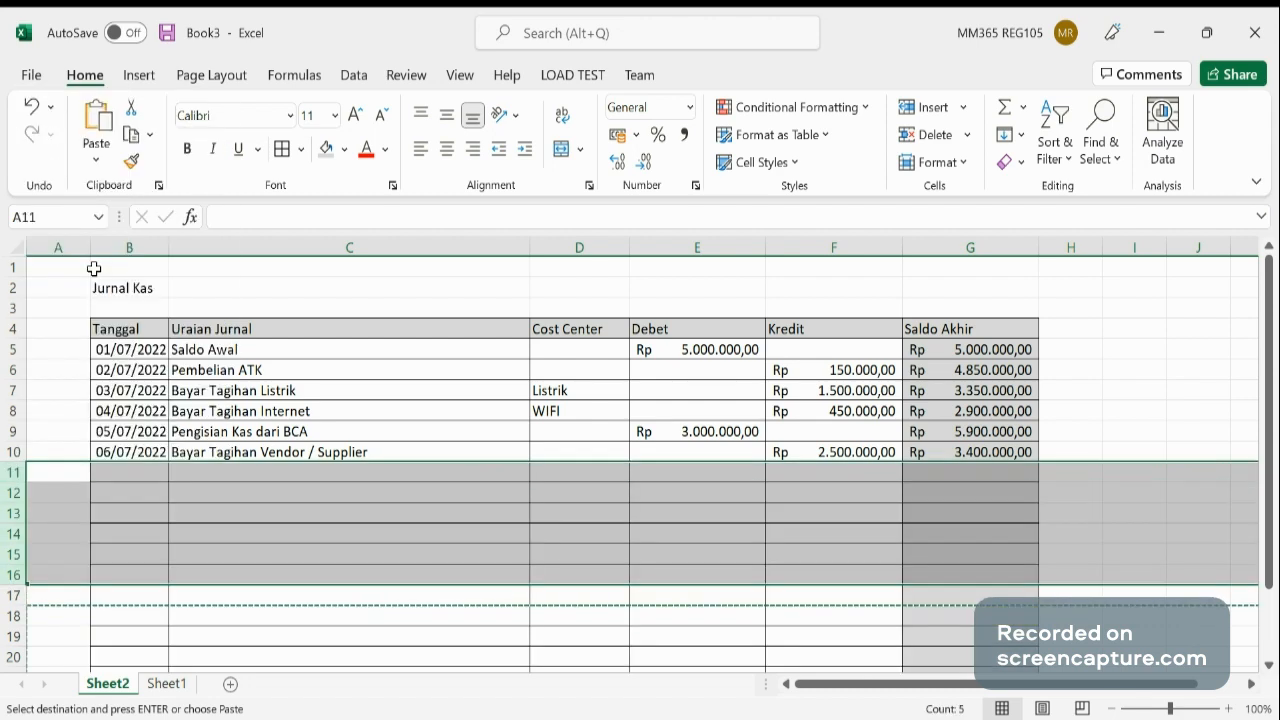
Step: Examine the extended journal from the inserted empty rows down to the TOTAL row
{"action": "left_click", "coordinate": [634, 597]}
{"action": "scroll", "coordinate": [684, 571], "scroll_direction": "down", "scroll_amount": 2}
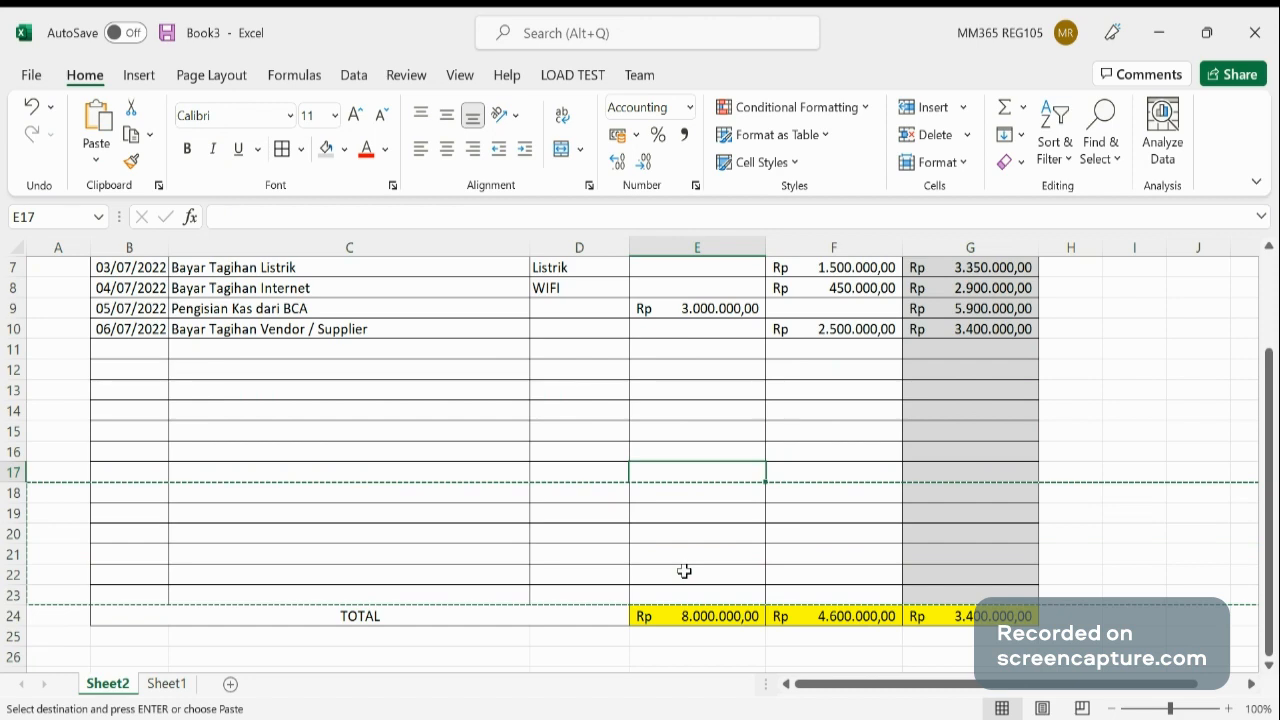
{"action": "scroll", "coordinate": [684, 571], "scroll_direction": "up", "scroll_amount": 2}
{"action": "scroll", "coordinate": [684, 571], "scroll_direction": "down", "scroll_amount": 3}
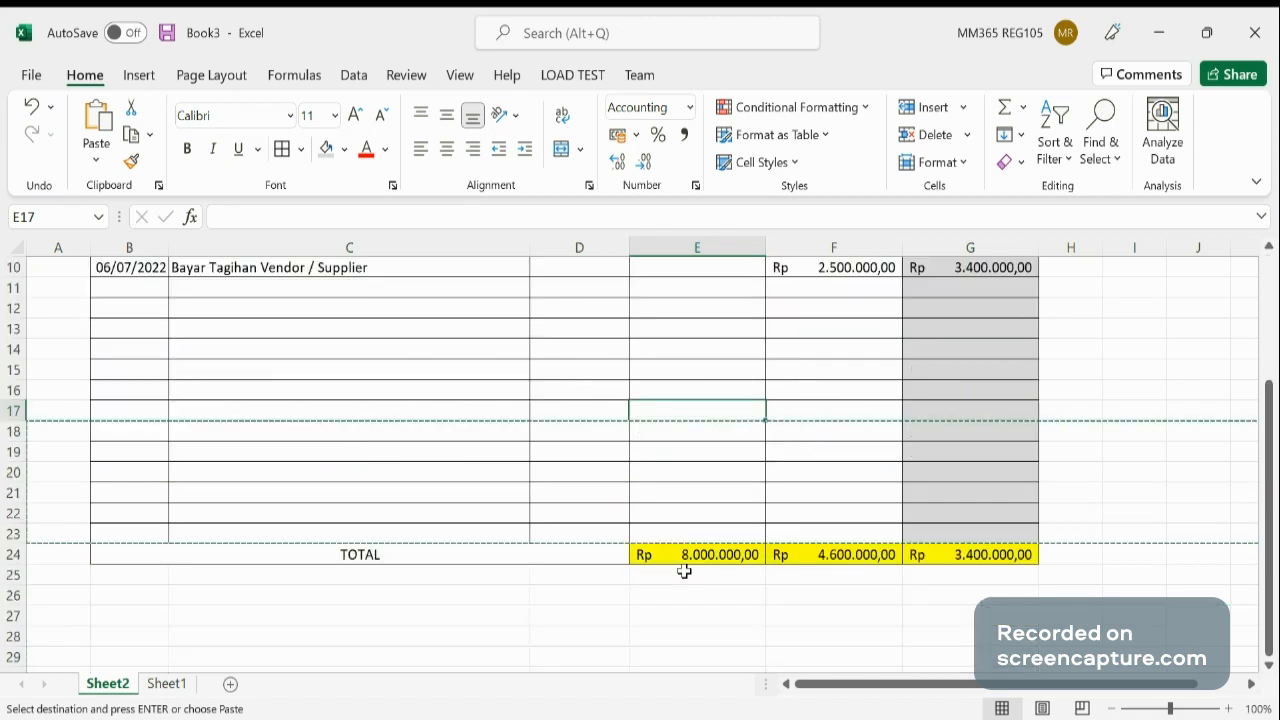
{"action": "scroll", "coordinate": [684, 571], "scroll_direction": "up", "scroll_amount": 2}
{"action": "scroll", "coordinate": [684, 566], "scroll_direction": "down", "scroll_amount": 1}
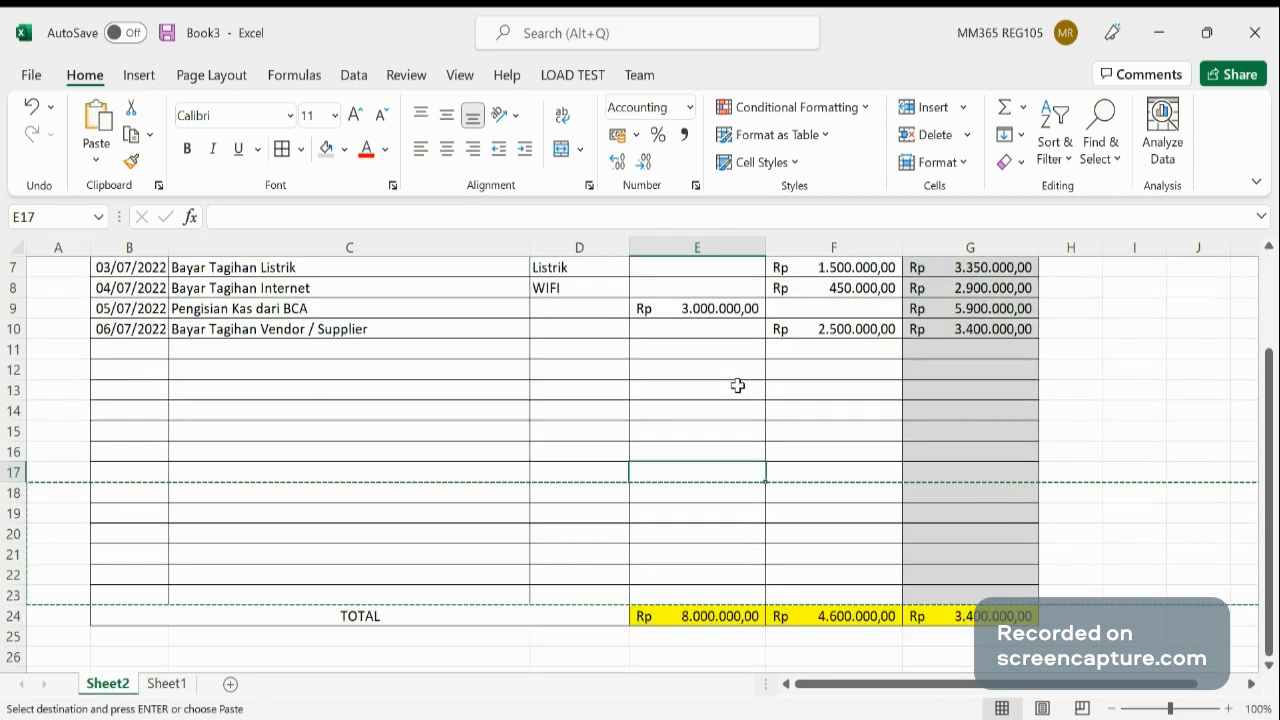
{"action": "left_click", "coordinate": [823, 357]}
{"action": "left_click", "coordinate": [278, 351]}
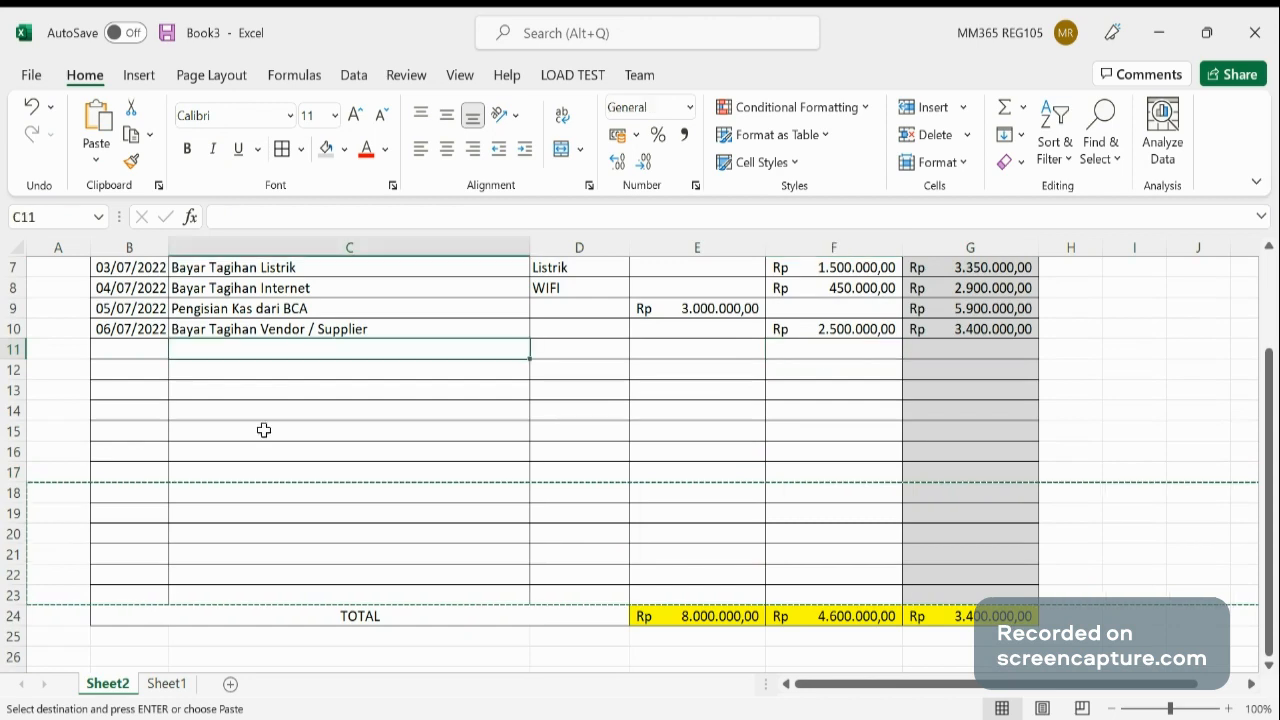
{"action": "scroll", "coordinate": [263, 430], "scroll_direction": "down", "scroll_amount": 2}
{"action": "scroll", "coordinate": [286, 487], "scroll_direction": "up", "scroll_amount": 4}
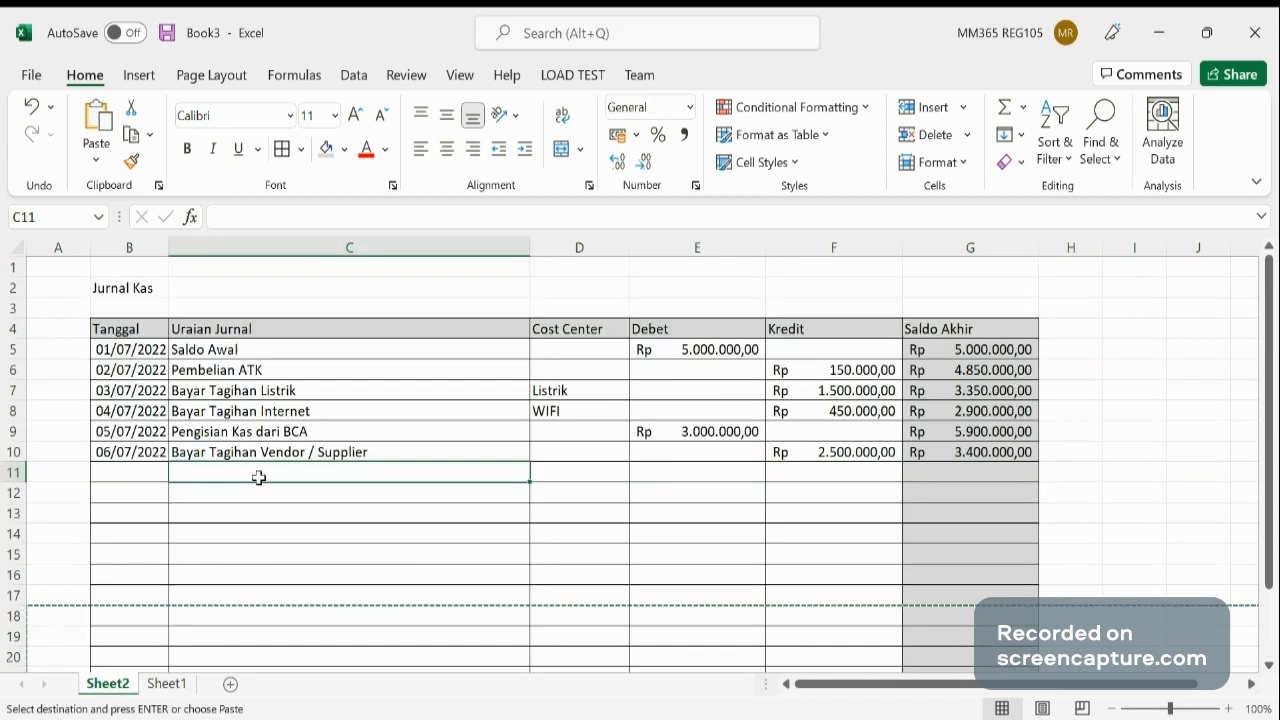
{"action": "scroll", "coordinate": [955, 570], "scroll_direction": "down", "scroll_amount": 1}
Step: Fill the running balance formula from G11 down through the empty journal rows of the Saldo Akhir column
{"action": "left_click", "coordinate": [960, 602]}
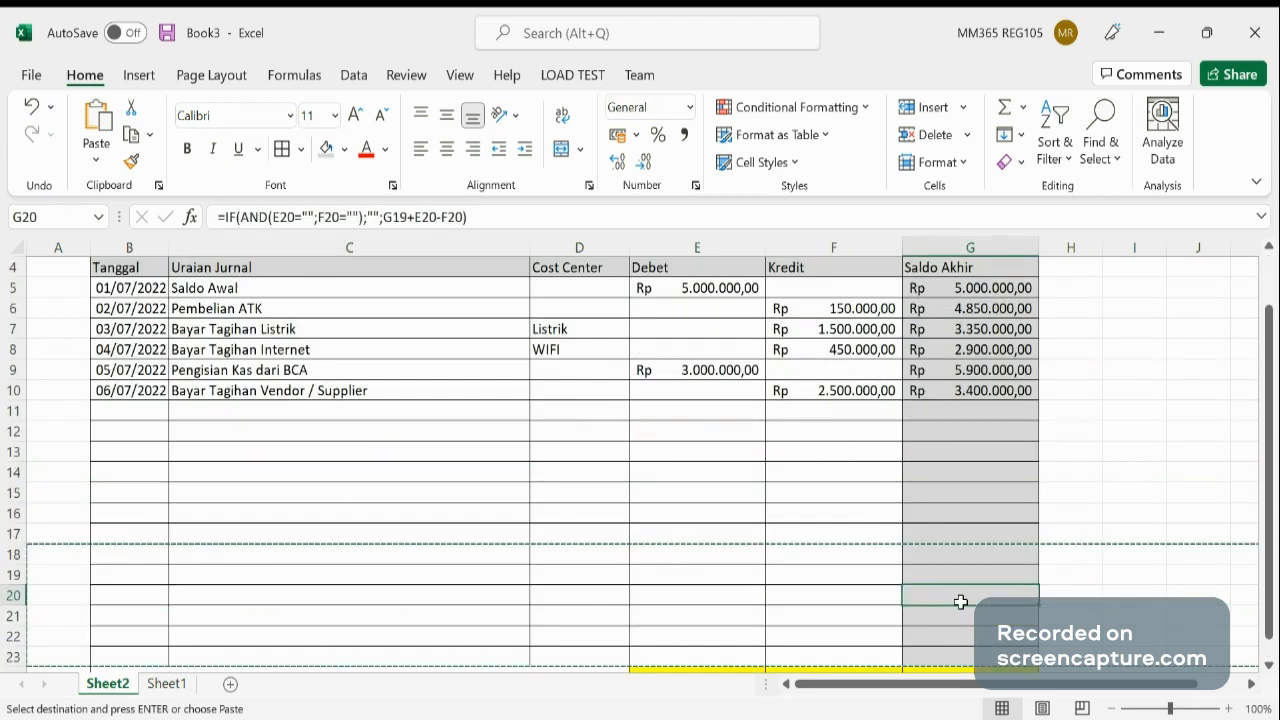
{"action": "left_click", "coordinate": [965, 534]}
{"action": "left_click", "coordinate": [971, 412]}
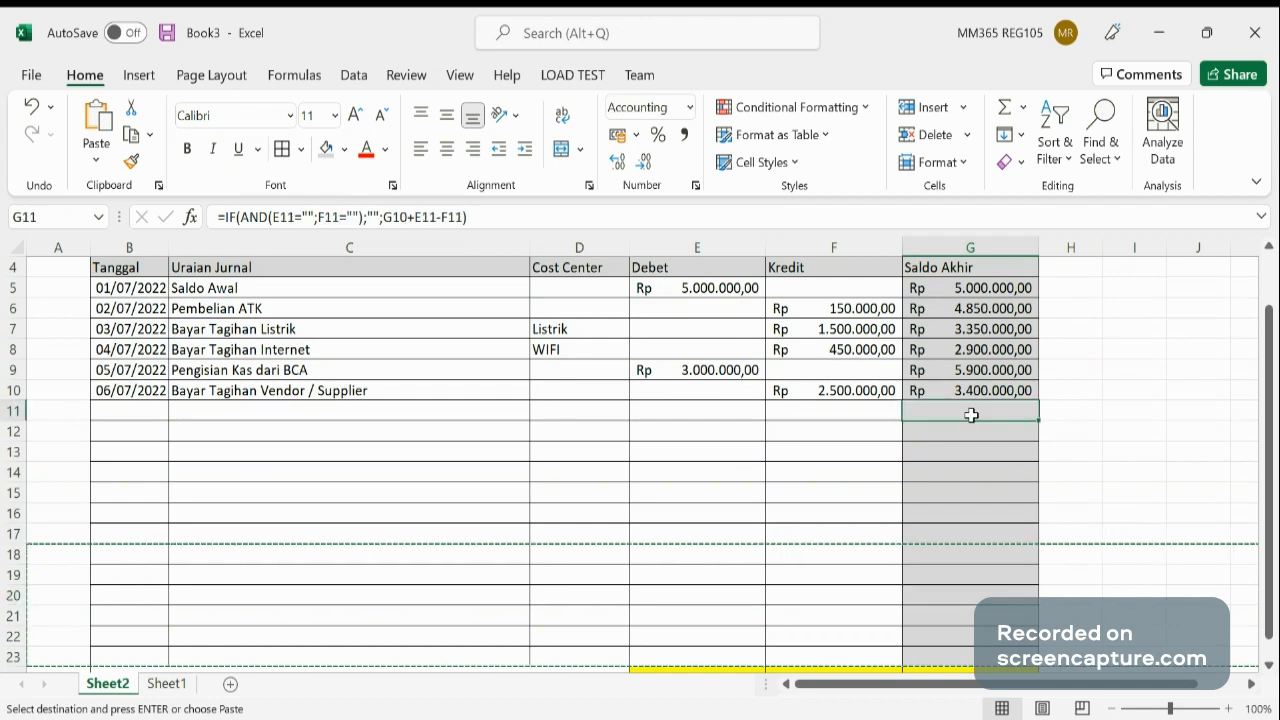
{"action": "left_click", "coordinate": [963, 439]}
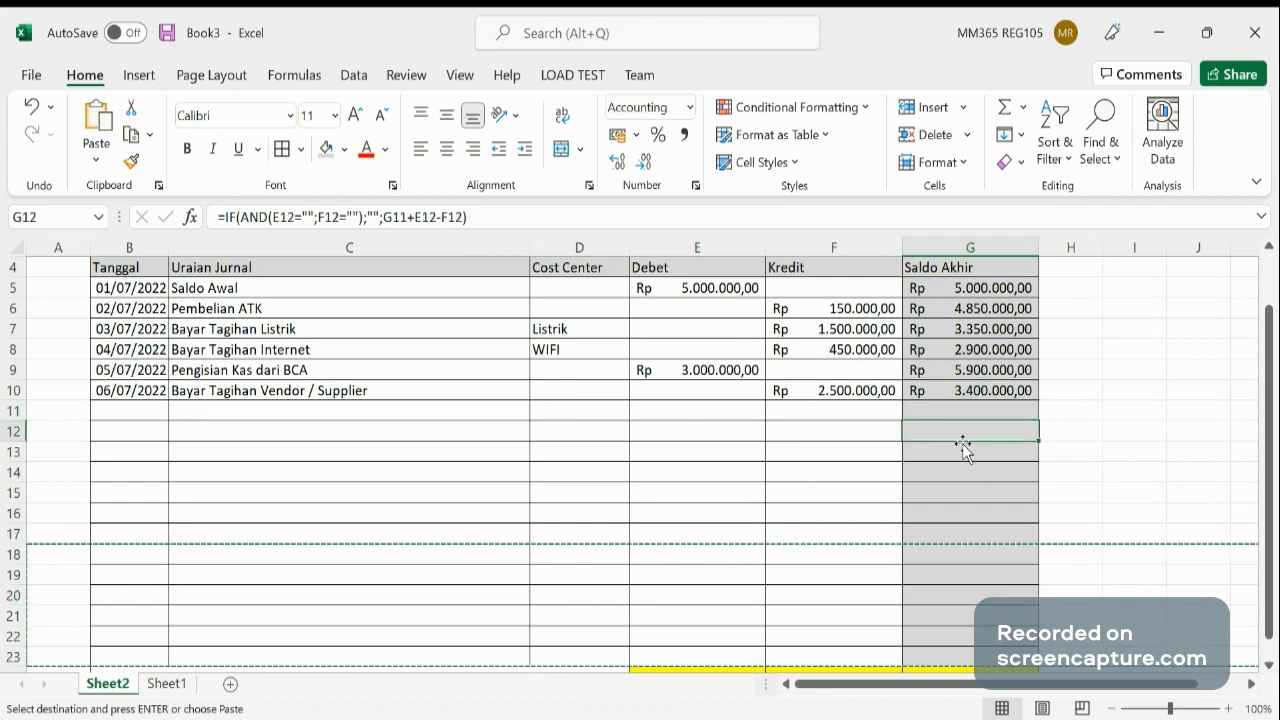
{"action": "left_click", "coordinate": [977, 414]}
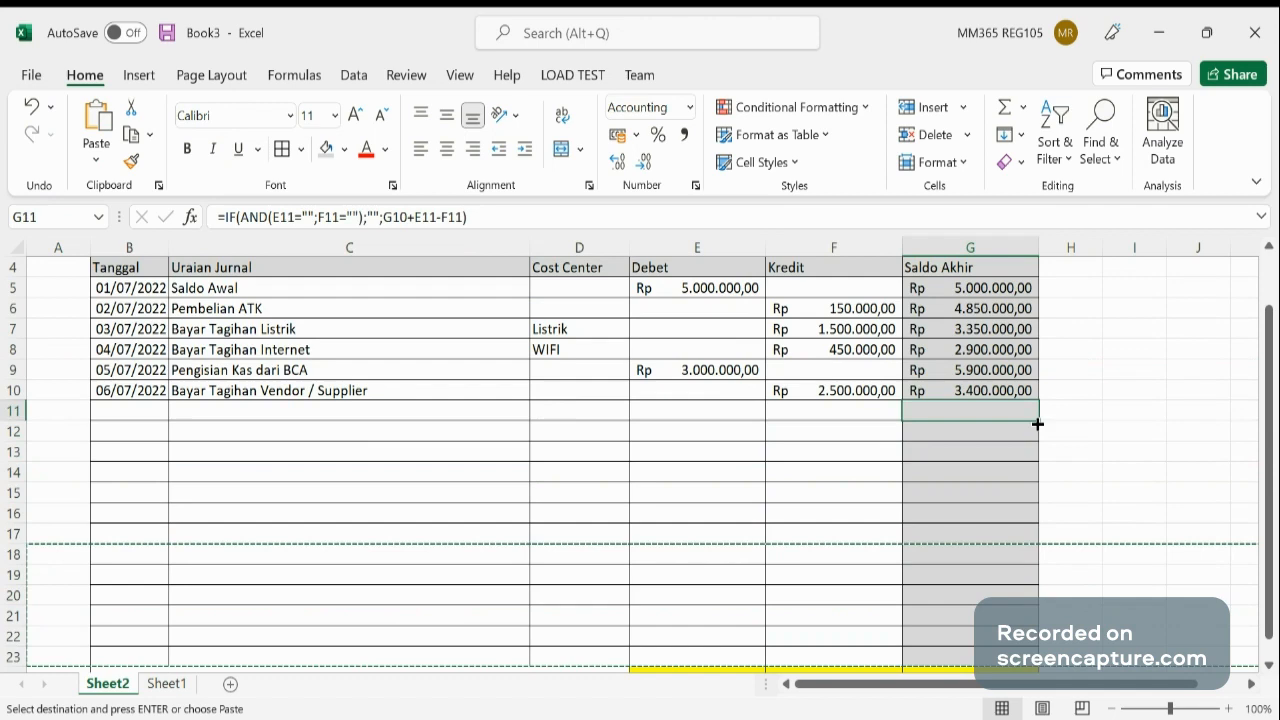
{"action": "mouse_move", "coordinate": [1037, 424]}
{"action": "left_mouse_down"}
{"action": "mouse_move", "coordinate": [1050, 614]}
{"action": "mouse_move", "coordinate": [1020, 622]}
{"action": "left_mouse_up"}
{"action": "left_click", "coordinate": [946, 372]}
{"action": "scroll", "coordinate": [940, 420], "scroll_direction": "up", "scroll_amount": 2}
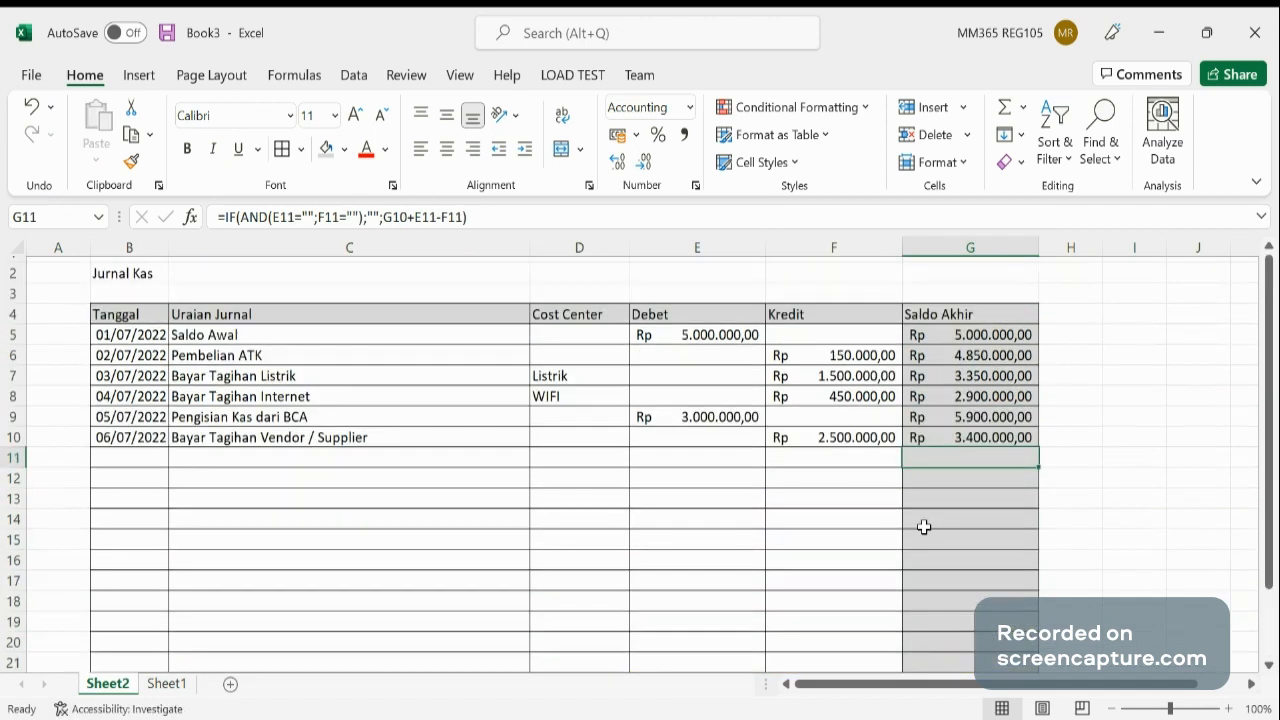
{"action": "scroll", "coordinate": [283, 532], "scroll_direction": "down", "scroll_amount": 1}
{"action": "scroll", "coordinate": [283, 532], "scroll_direction": "down", "scroll_amount": 1}
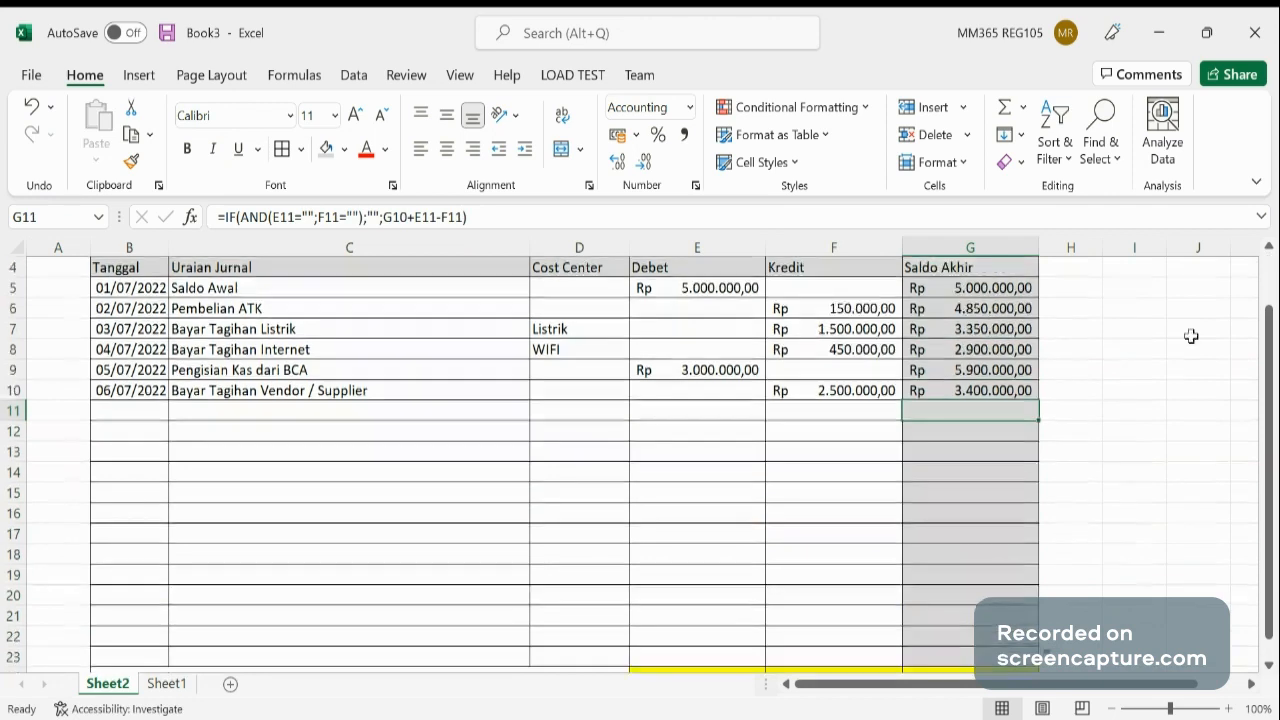
{"action": "left_click_drag", "start_coordinate": [1269, 420], "coordinate": [1270, 388]}
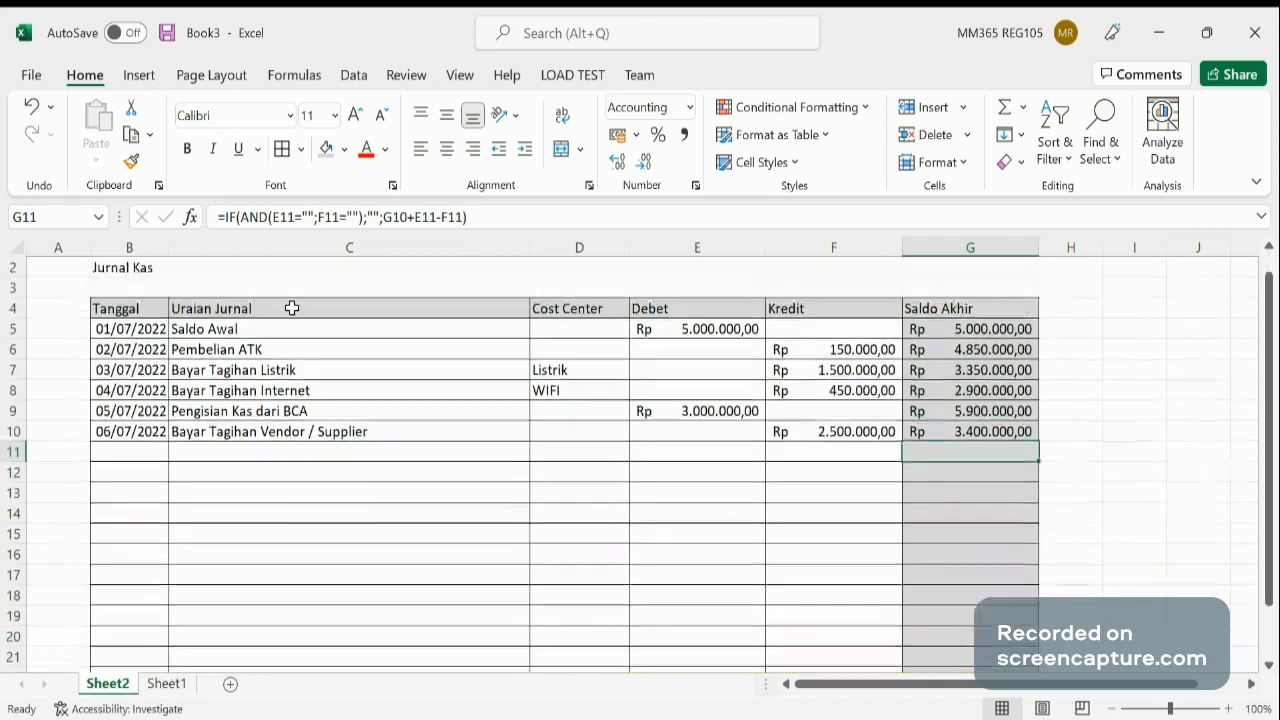
Step: Change the journal title in B2 to "Jurnal Pengeluaran dan Pemasukan Kas"
{"action": "left_click", "coordinate": [121, 267]}
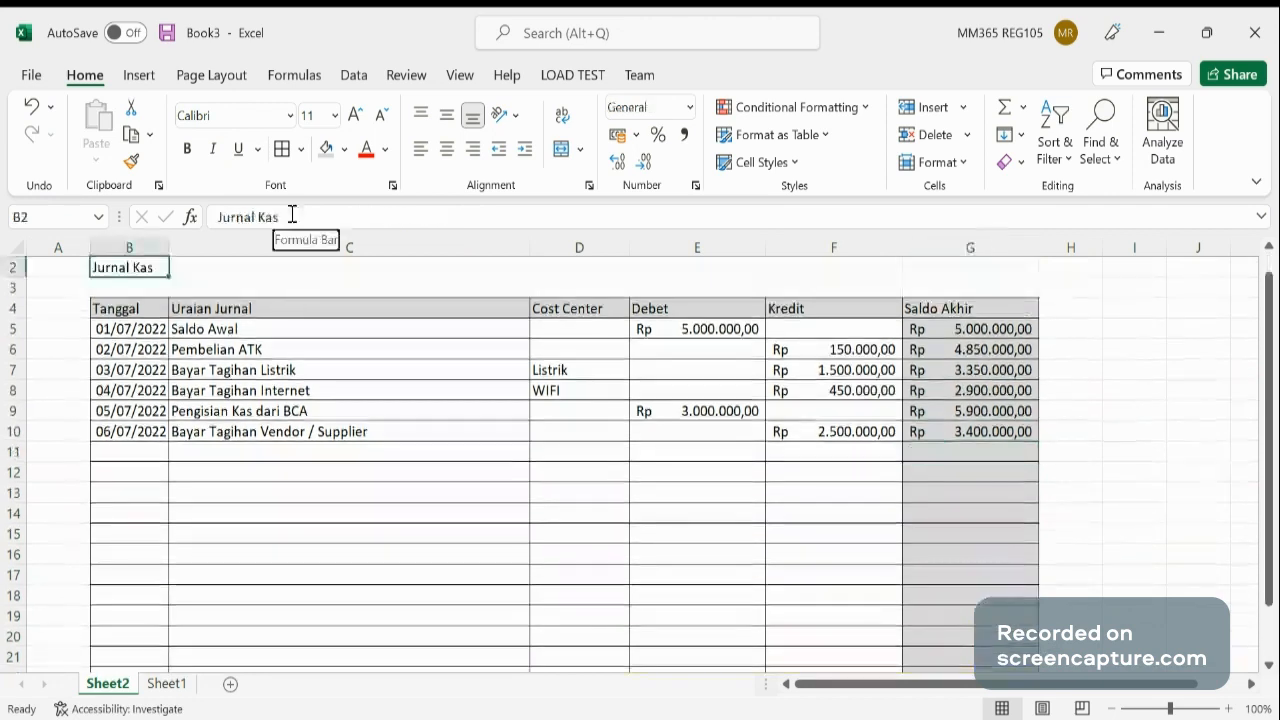
{"action": "left_click", "coordinate": [258, 216]}
{"action": "left_click", "coordinate": [258, 216]}
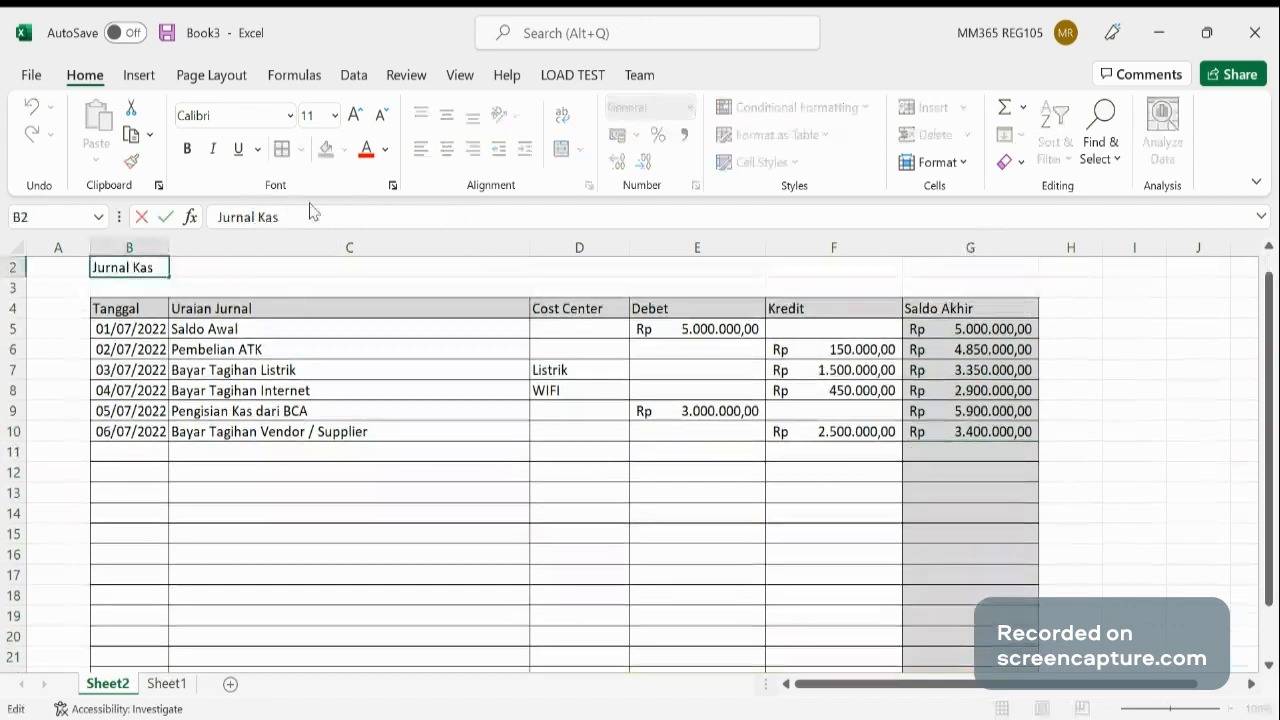
{"action": "type", "text": "Pengelu"}
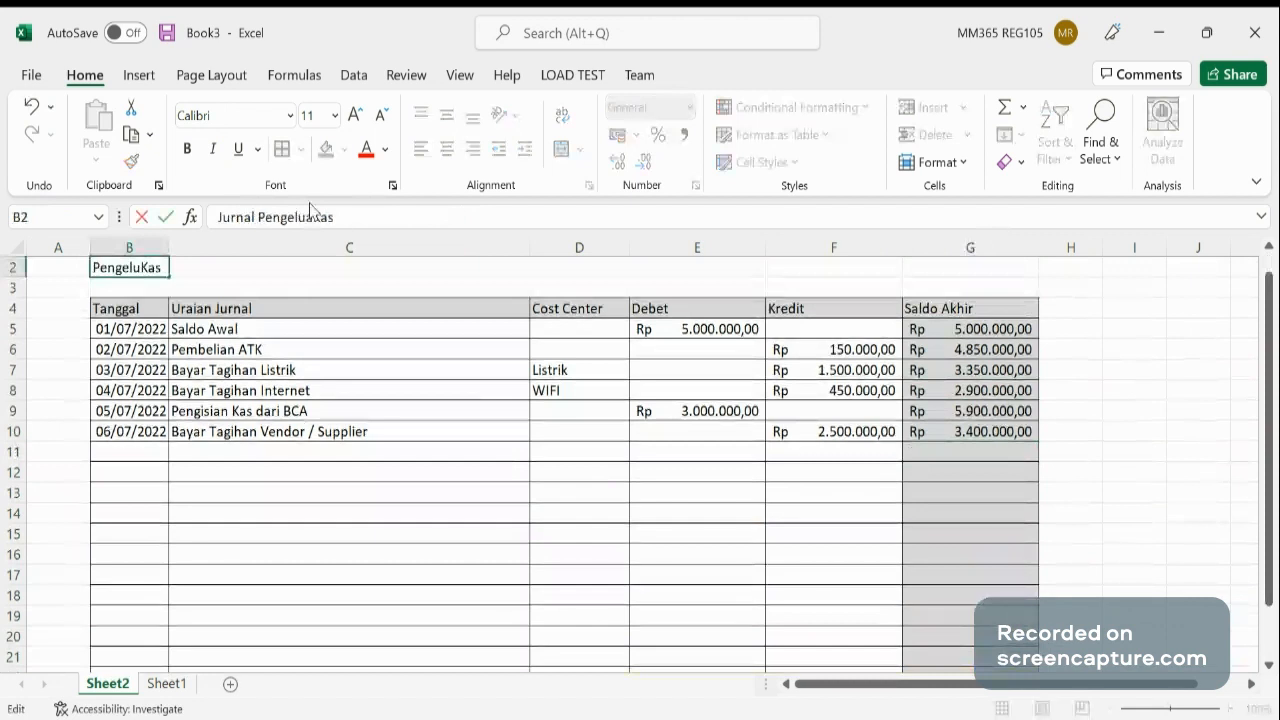
{"action": "type", "text": "aan dan Pemasukan"}
{"action": "key", "text": "Return"}
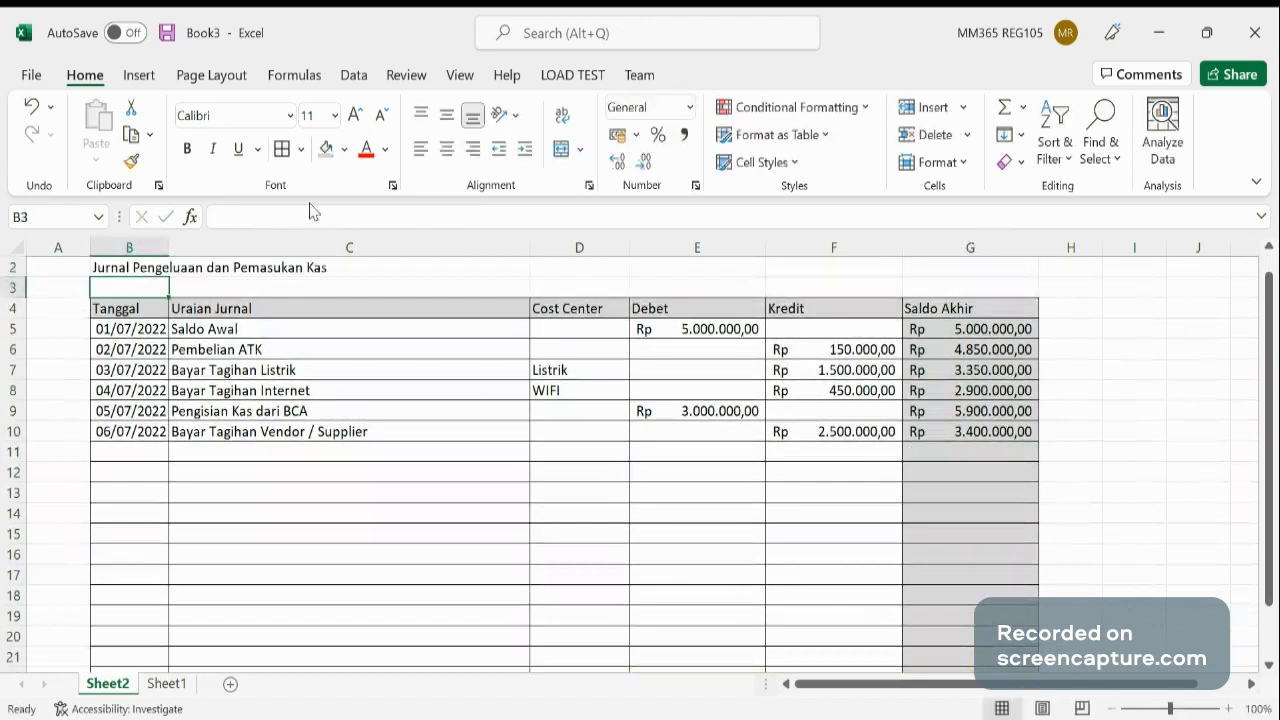
{"action": "key", "text": "Up"}
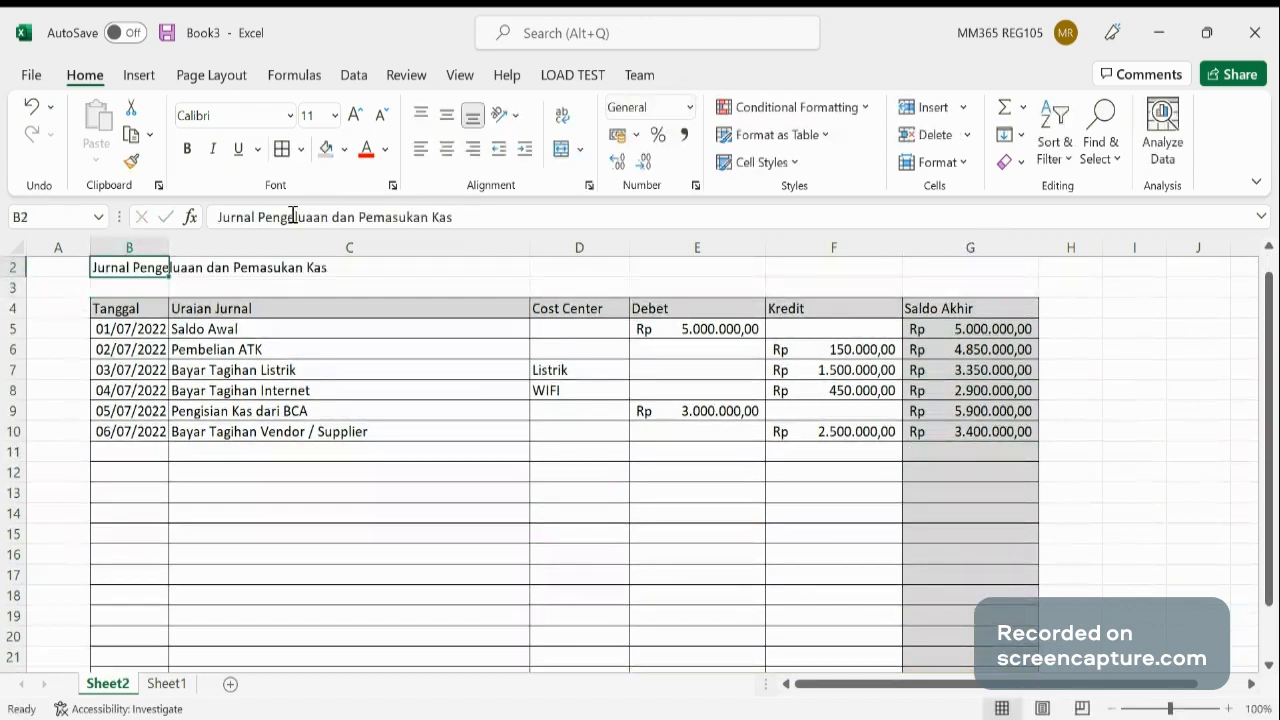
{"action": "left_click", "coordinate": [313, 220]}
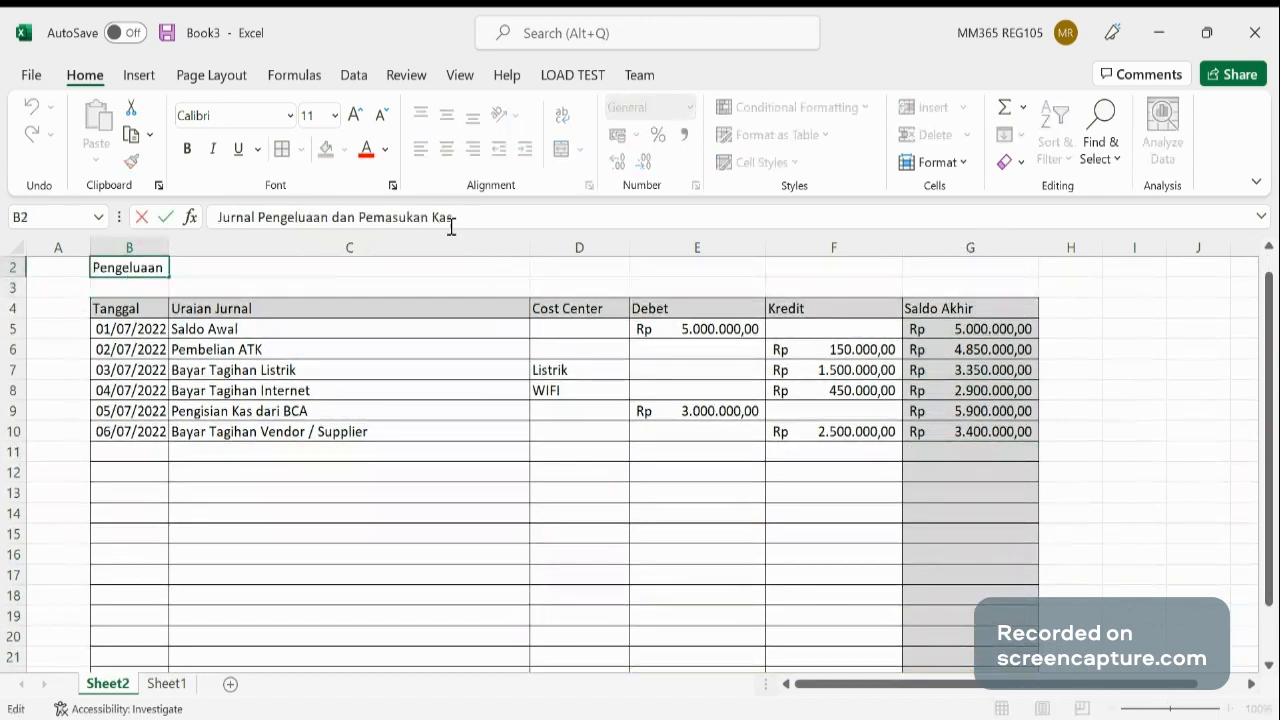
{"action": "type", "text": "r"}
{"action": "key", "text": "Return"}
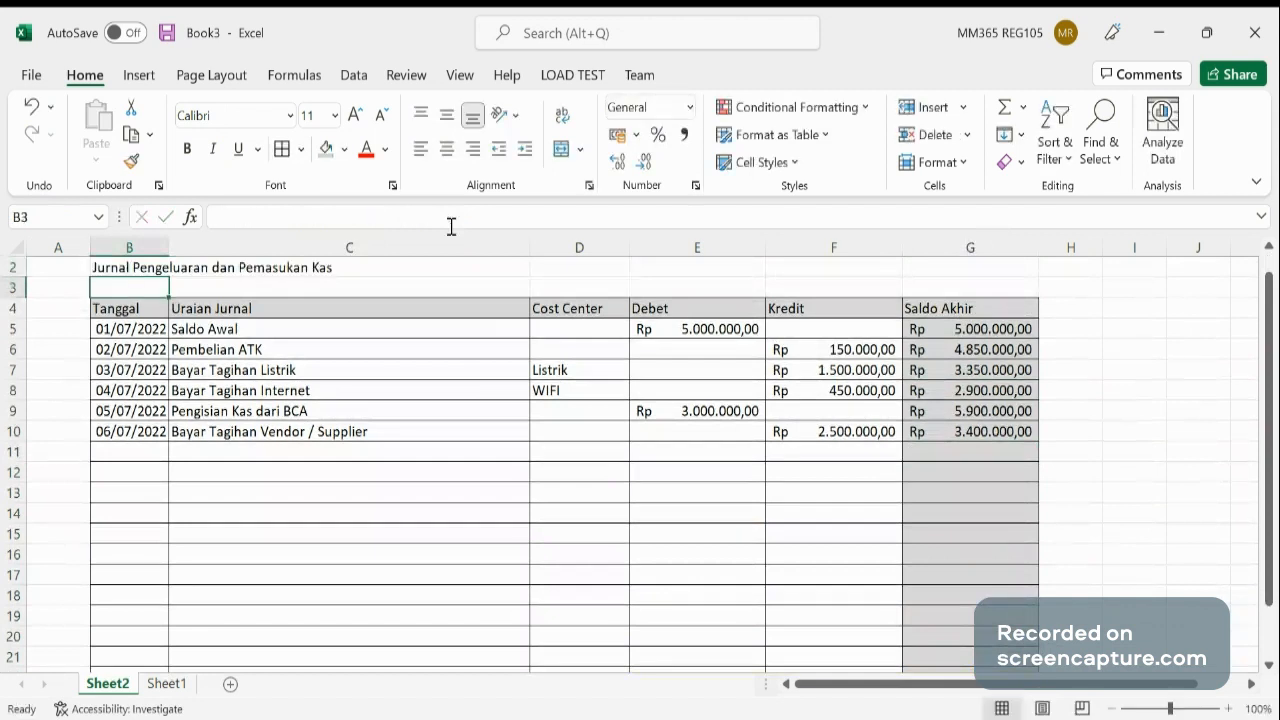
Step: Format the title in B2 with font size 16, bold and underline
{"action": "left_click", "coordinate": [112, 268]}
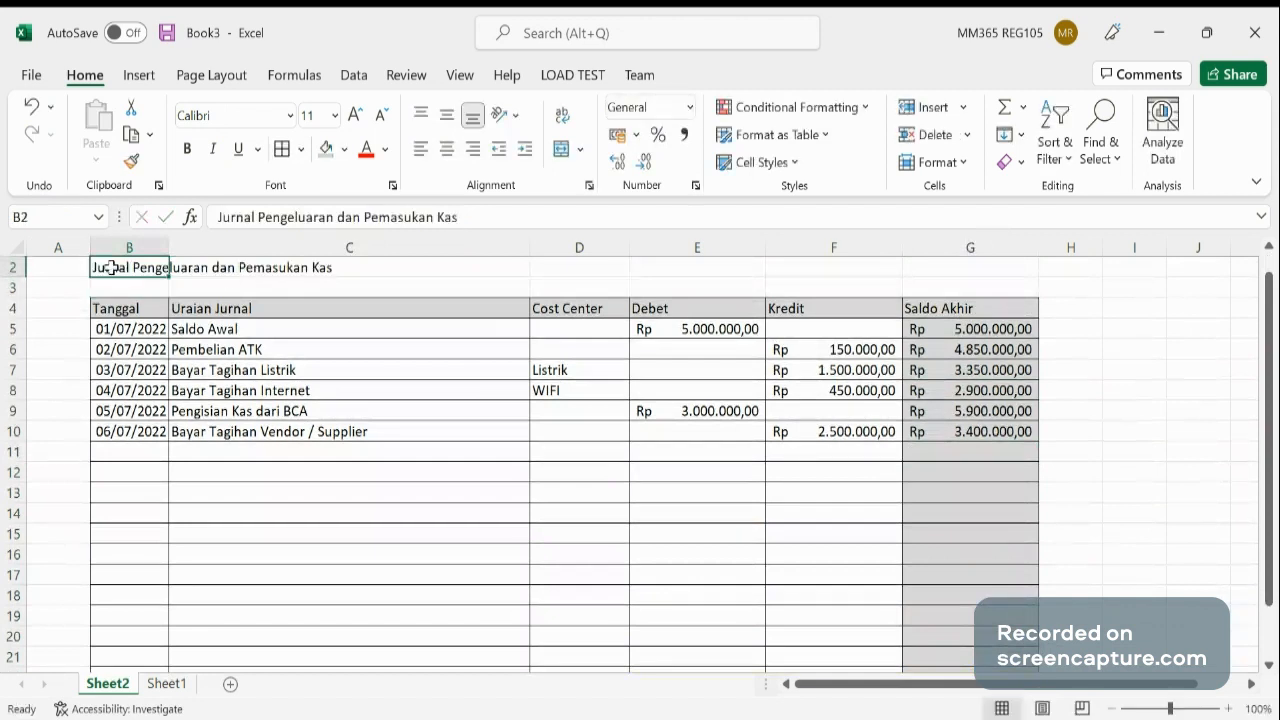
{"action": "left_click", "coordinate": [357, 116]}
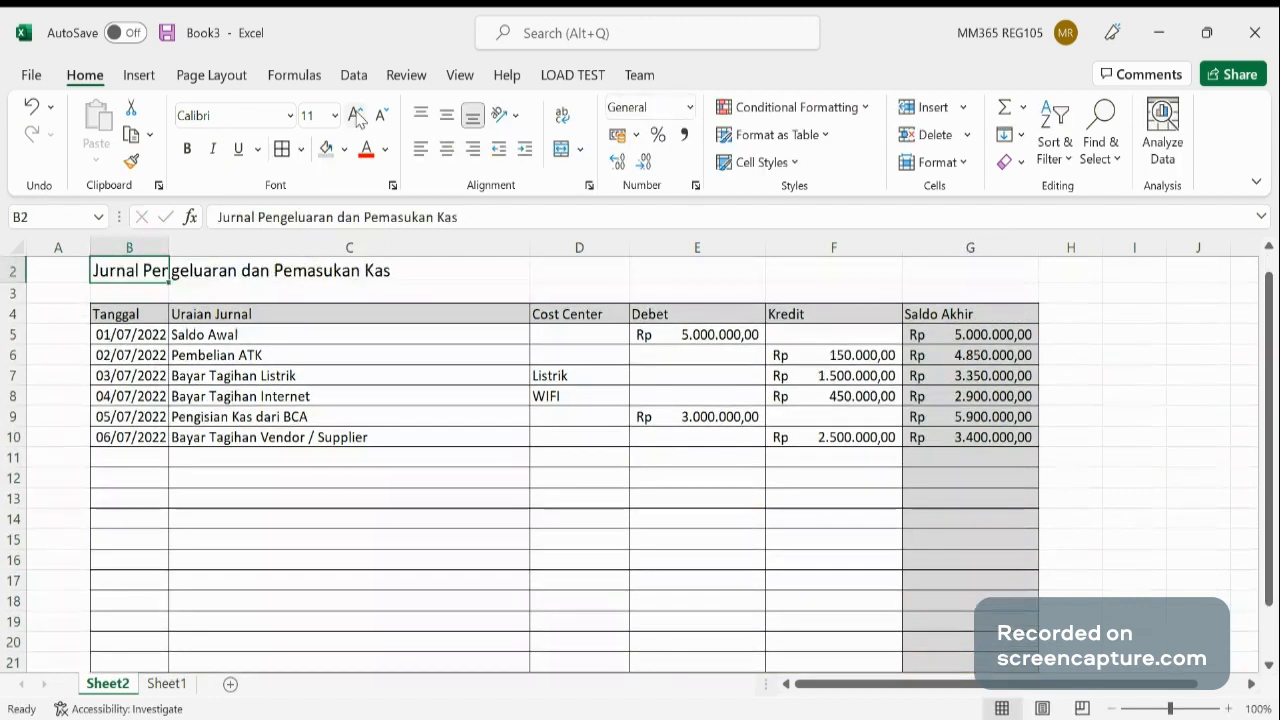
{"action": "left_click", "coordinate": [357, 116]}
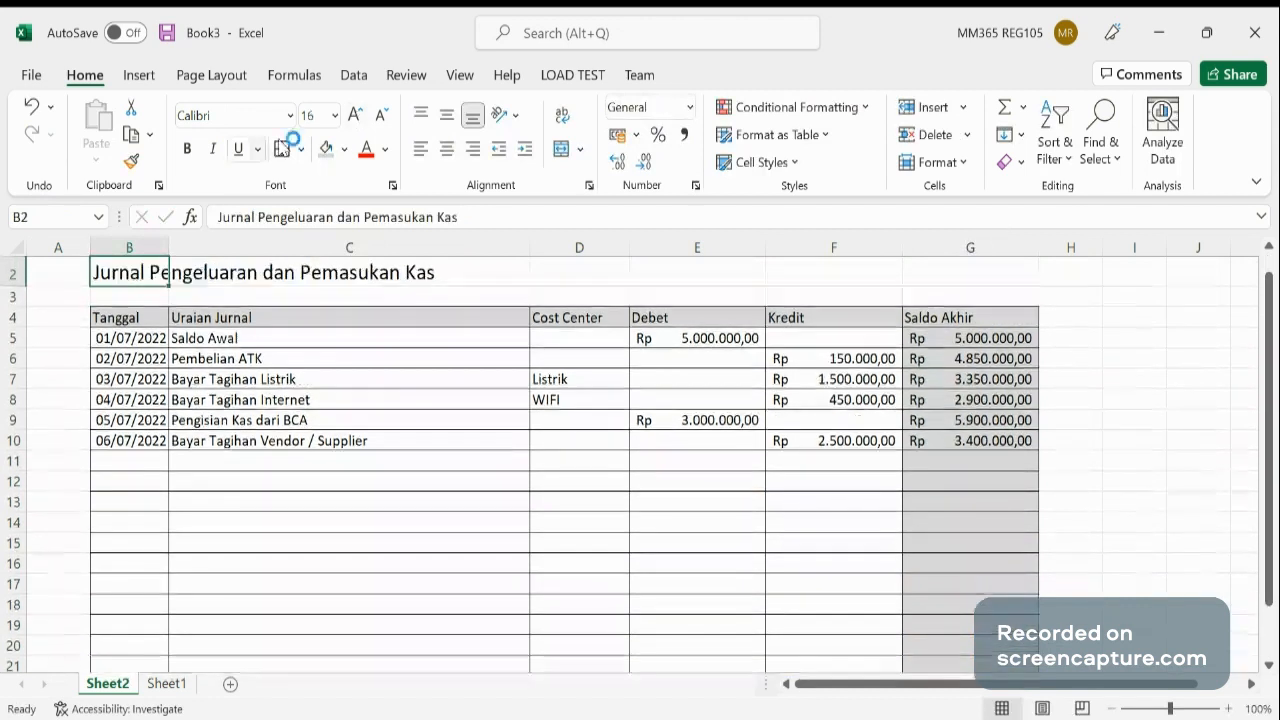
{"action": "key", "text": "ctrl+b"}
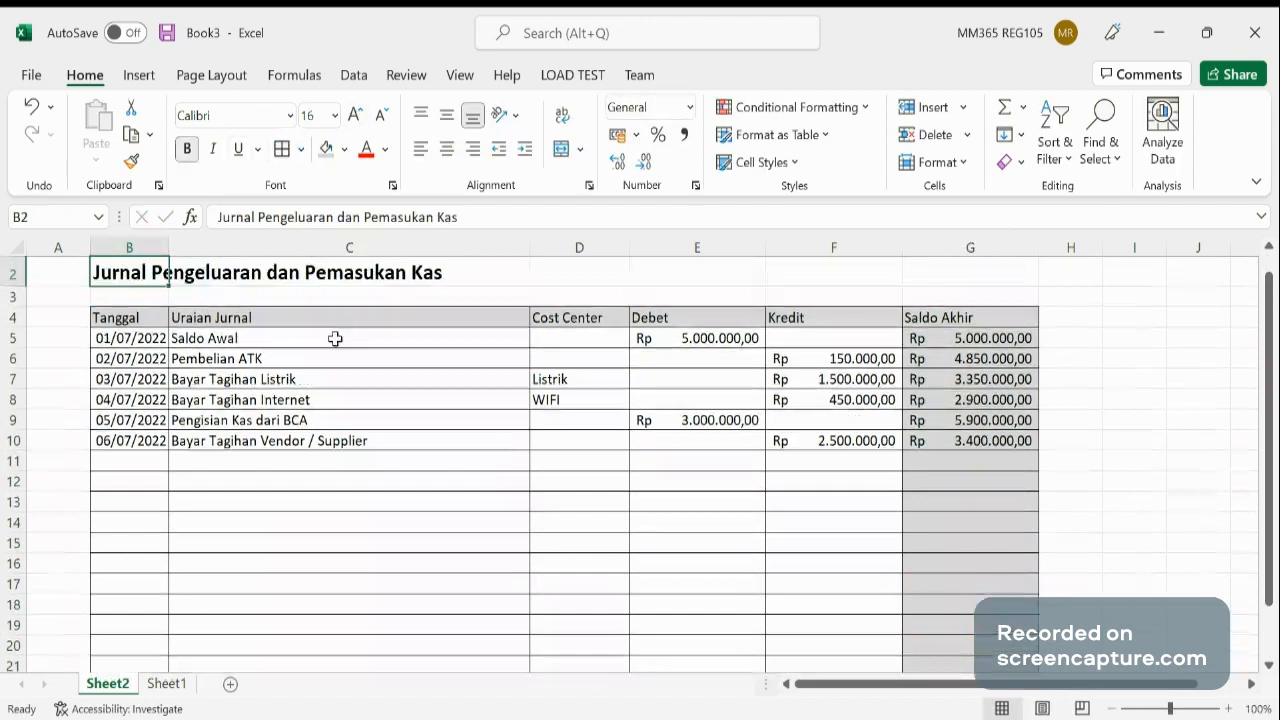
{"action": "left_click", "coordinate": [239, 149]}
{"action": "left_click", "coordinate": [479, 274]}
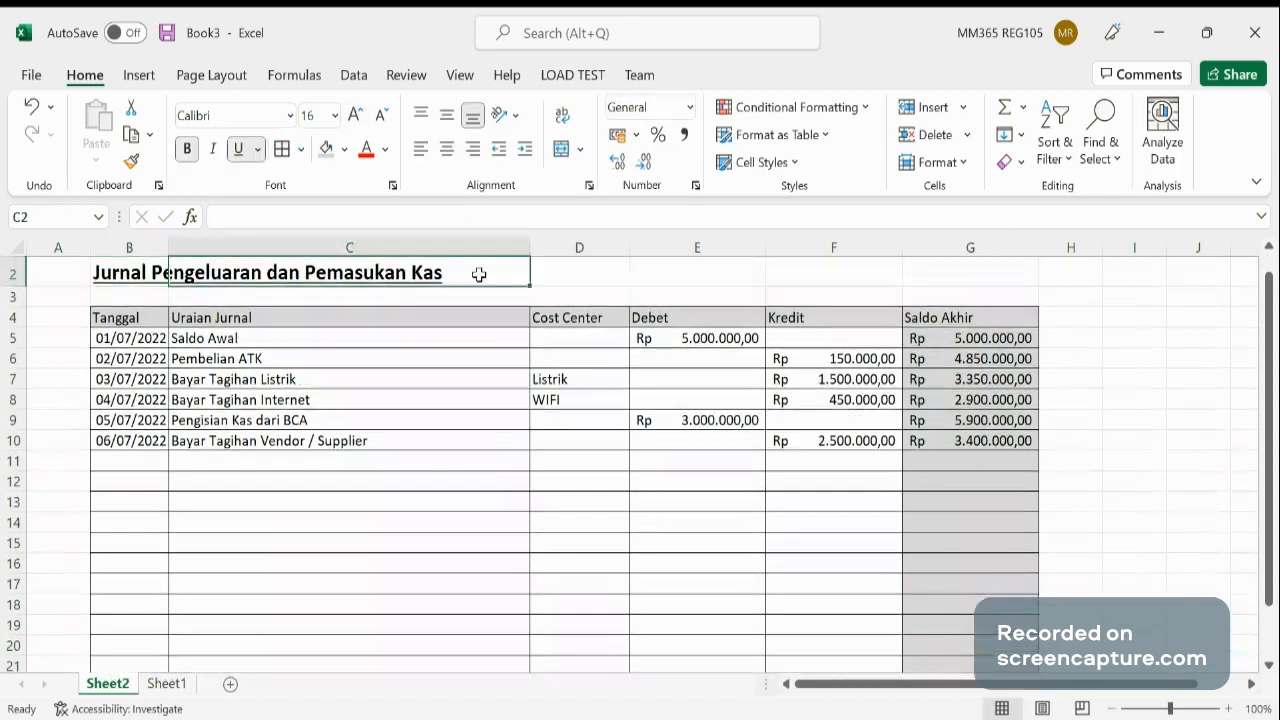
{"action": "left_click", "coordinate": [1163, 340]}
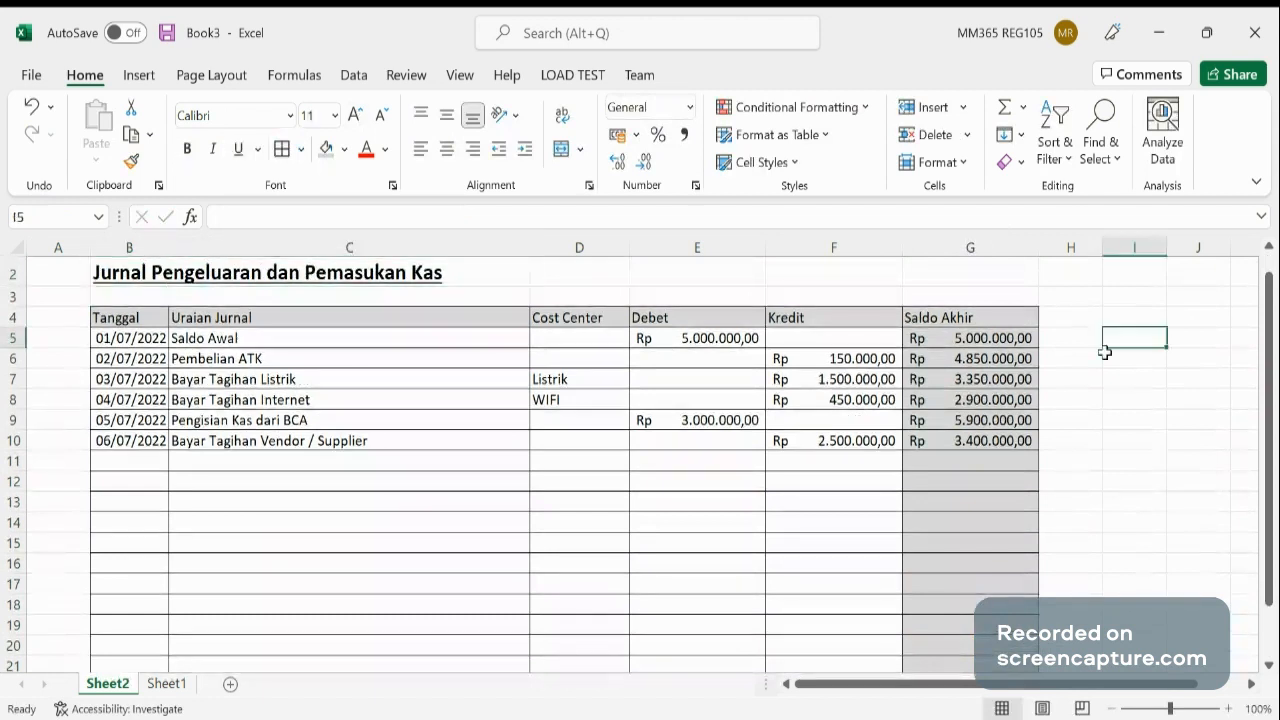
{"action": "left_click_drag", "start_coordinate": [1070, 297], "coordinate": [1137, 389]}
{"action": "left_click", "coordinate": [1136, 382]}
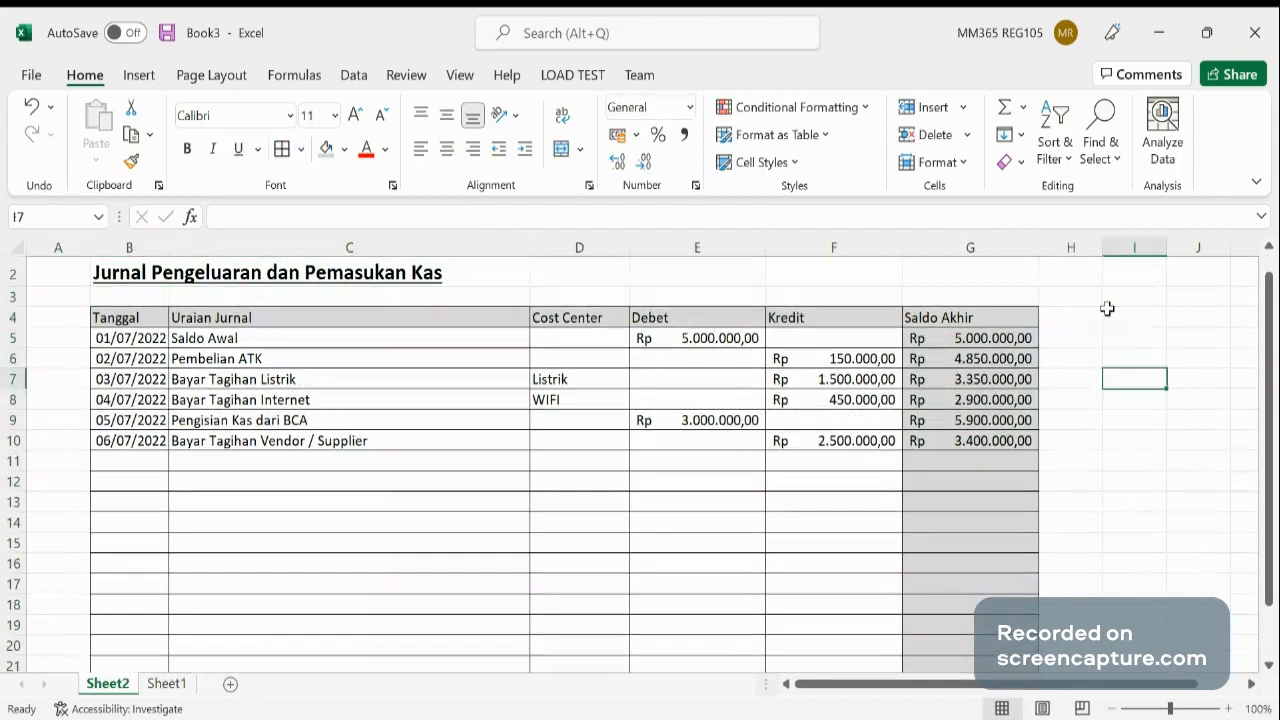
{"action": "left_click", "coordinate": [1113, 316]}
{"action": "left_click", "coordinate": [1096, 313]}
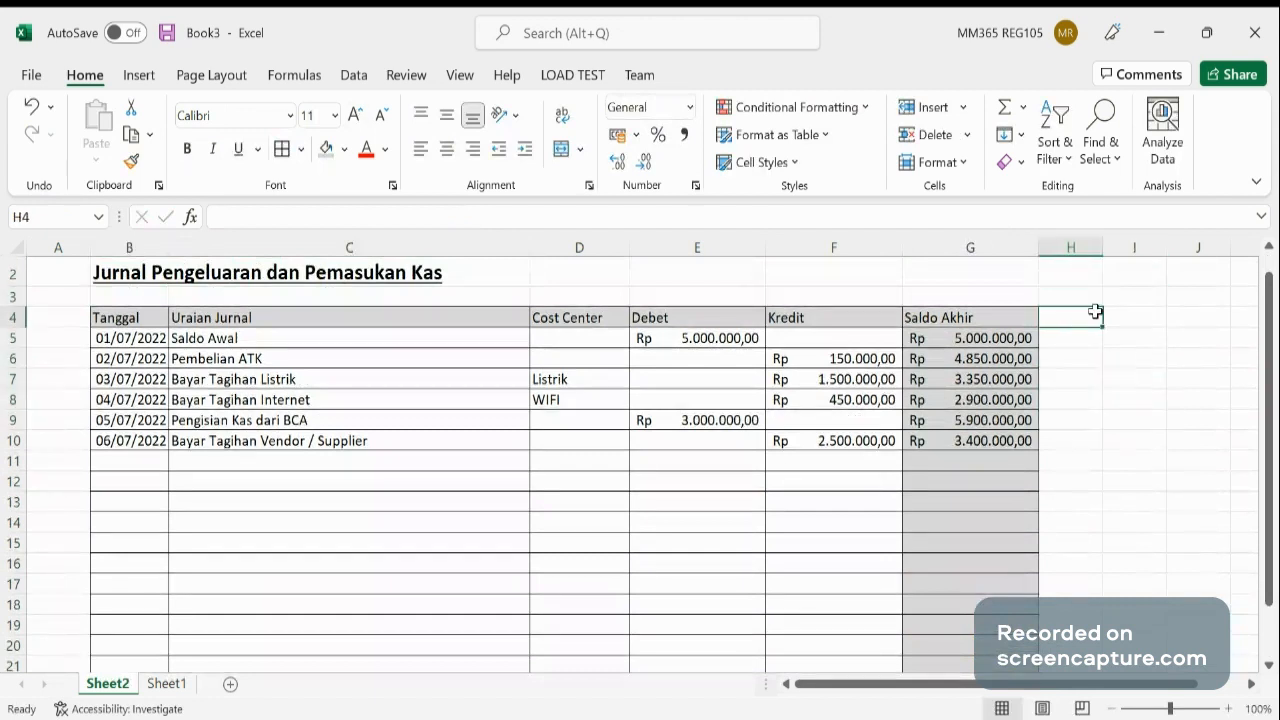
{"action": "left_click", "coordinate": [1107, 377]}
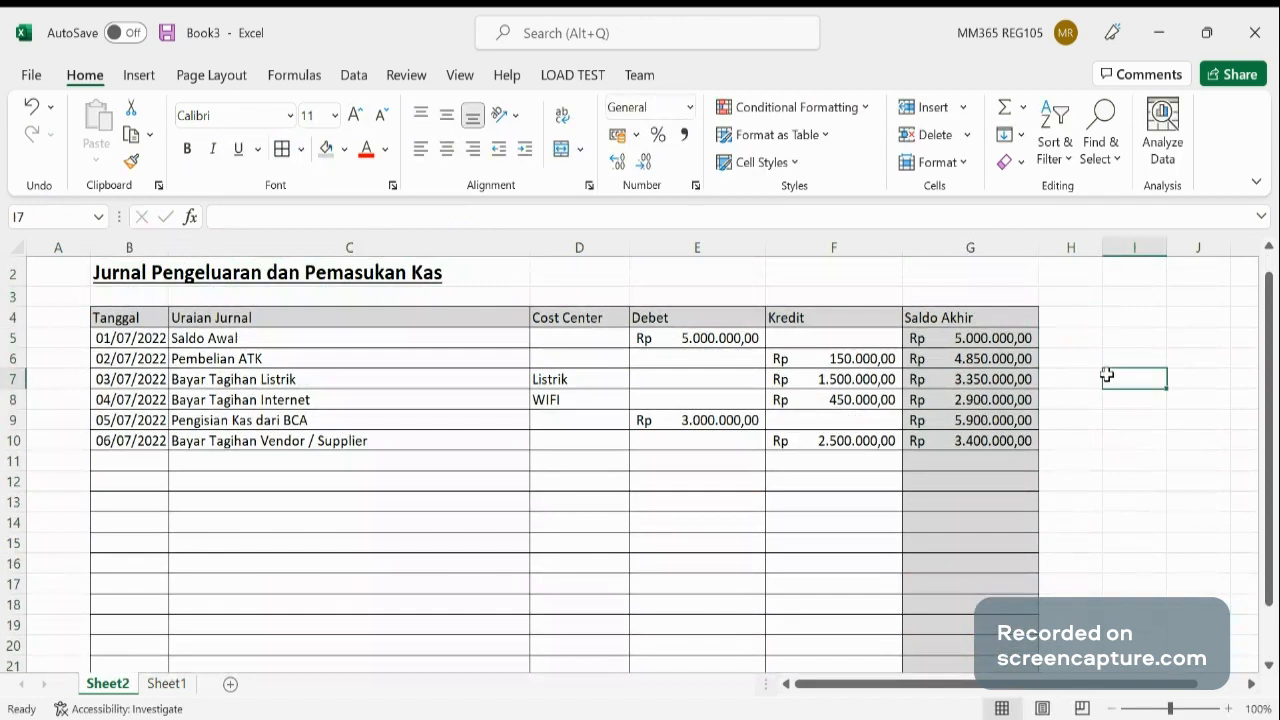
Step: Hide the gridlines of the cash journal sheet
{"action": "left_click", "coordinate": [459, 76]}
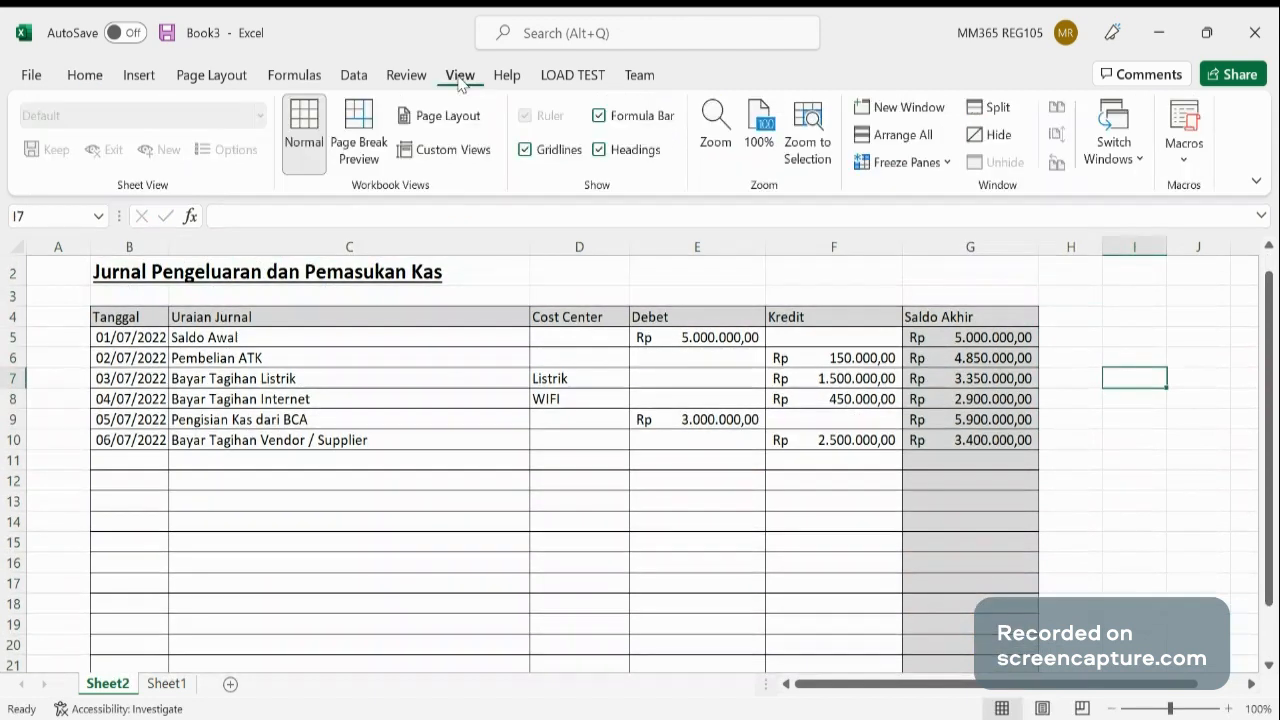
{"action": "left_click", "coordinate": [525, 150]}
{"action": "left_click", "coordinate": [1072, 338]}
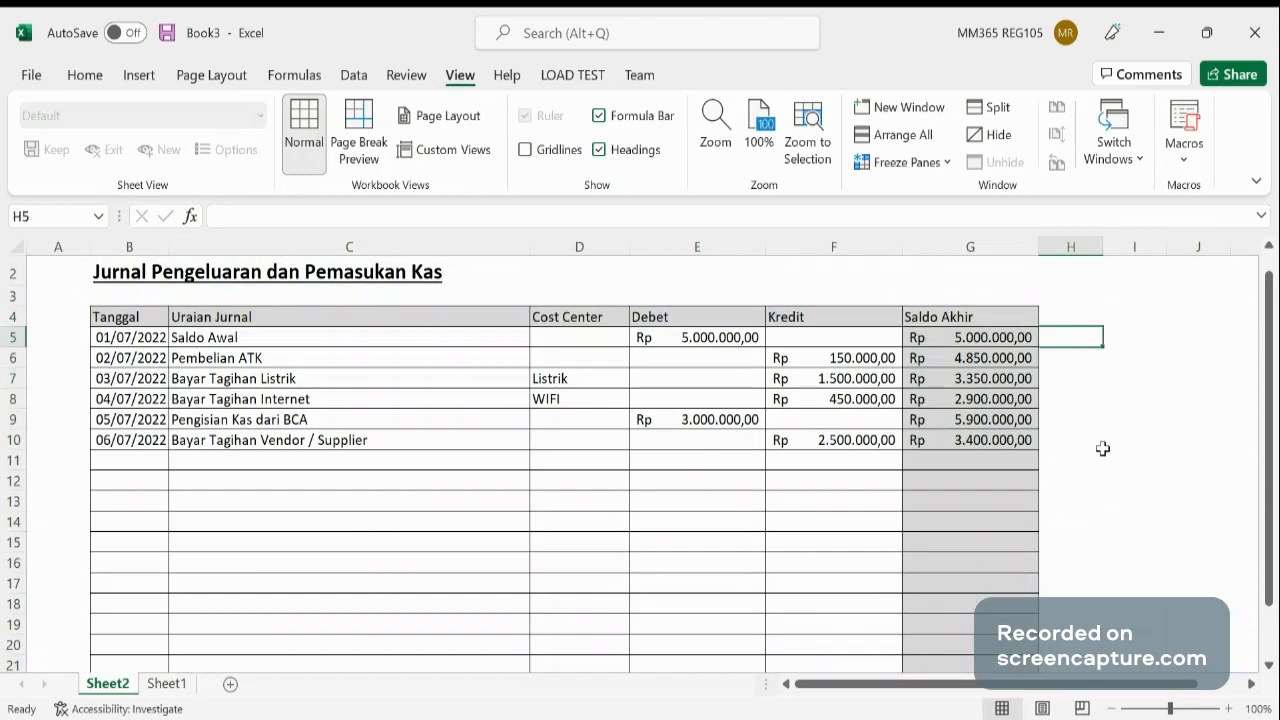
{"action": "scroll", "coordinate": [1102, 449], "scroll_direction": "down", "scroll_amount": 3}
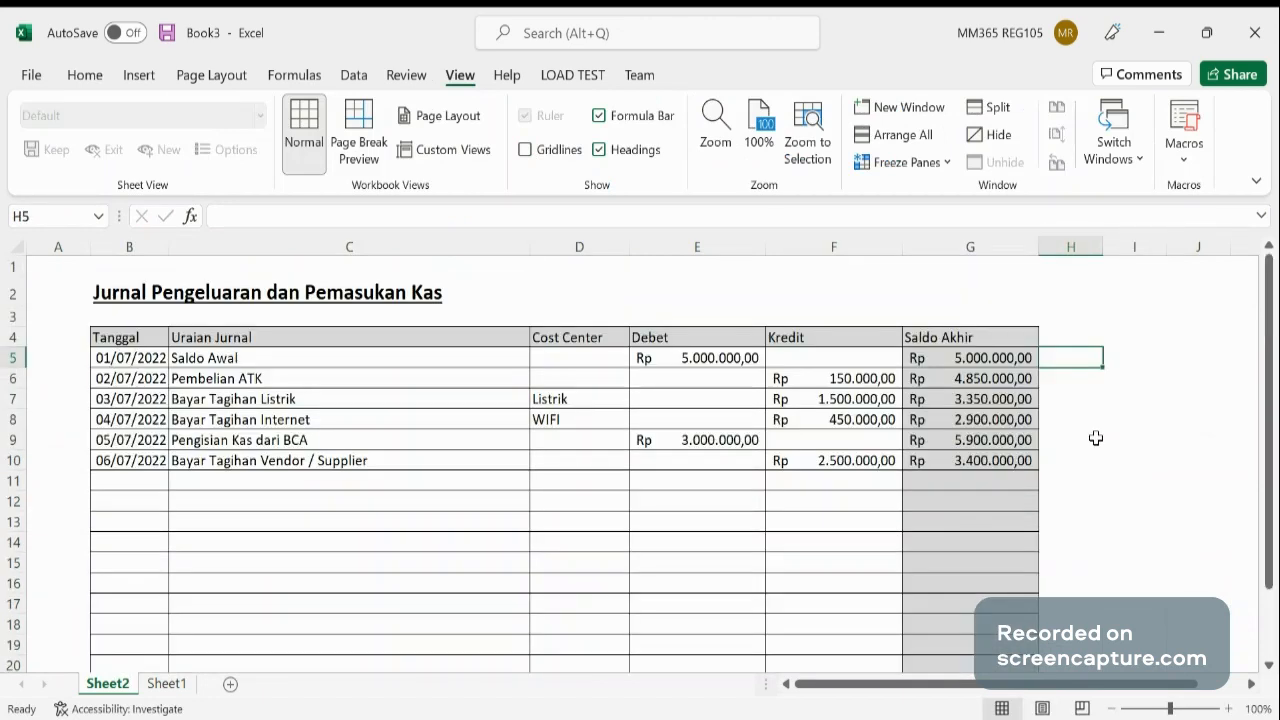
Step: Freeze the panes at cell D5 so rows 1 to 4 and columns A to C stay fixed
{"action": "scroll", "coordinate": [1096, 438], "scroll_direction": "down", "scroll_amount": 1}
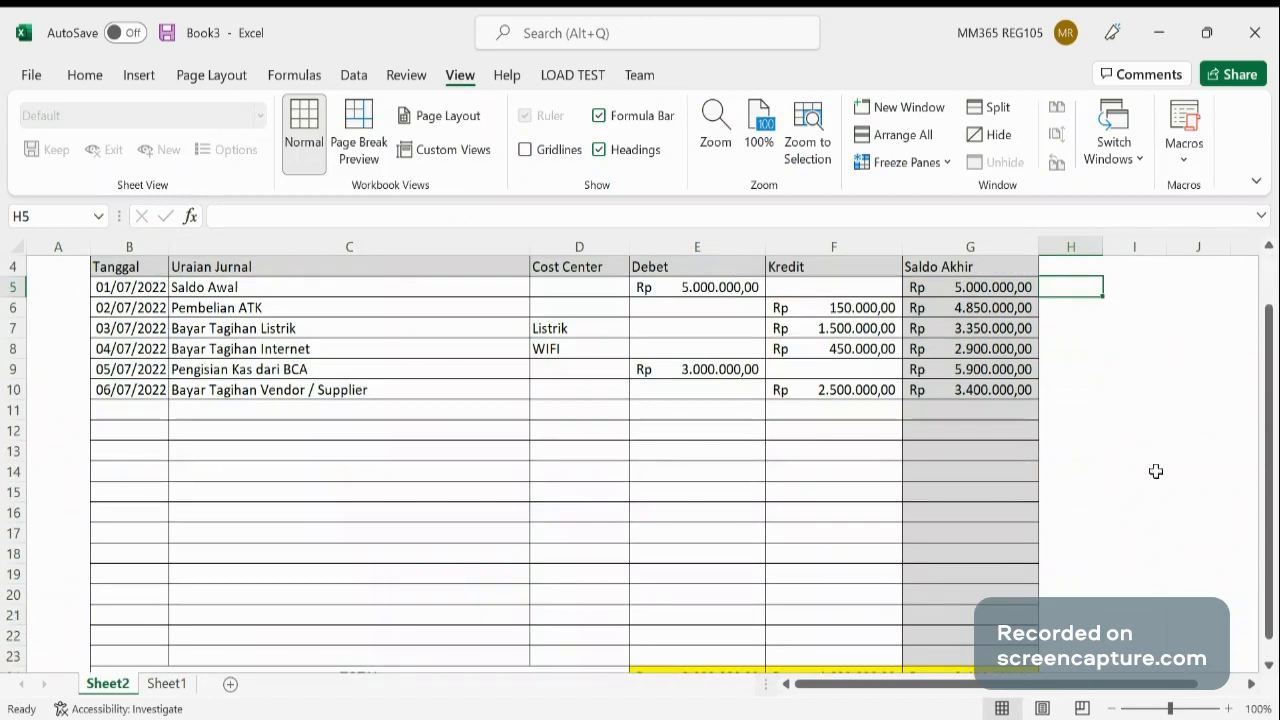
{"action": "scroll", "coordinate": [1150, 468], "scroll_direction": "up", "scroll_amount": 1}
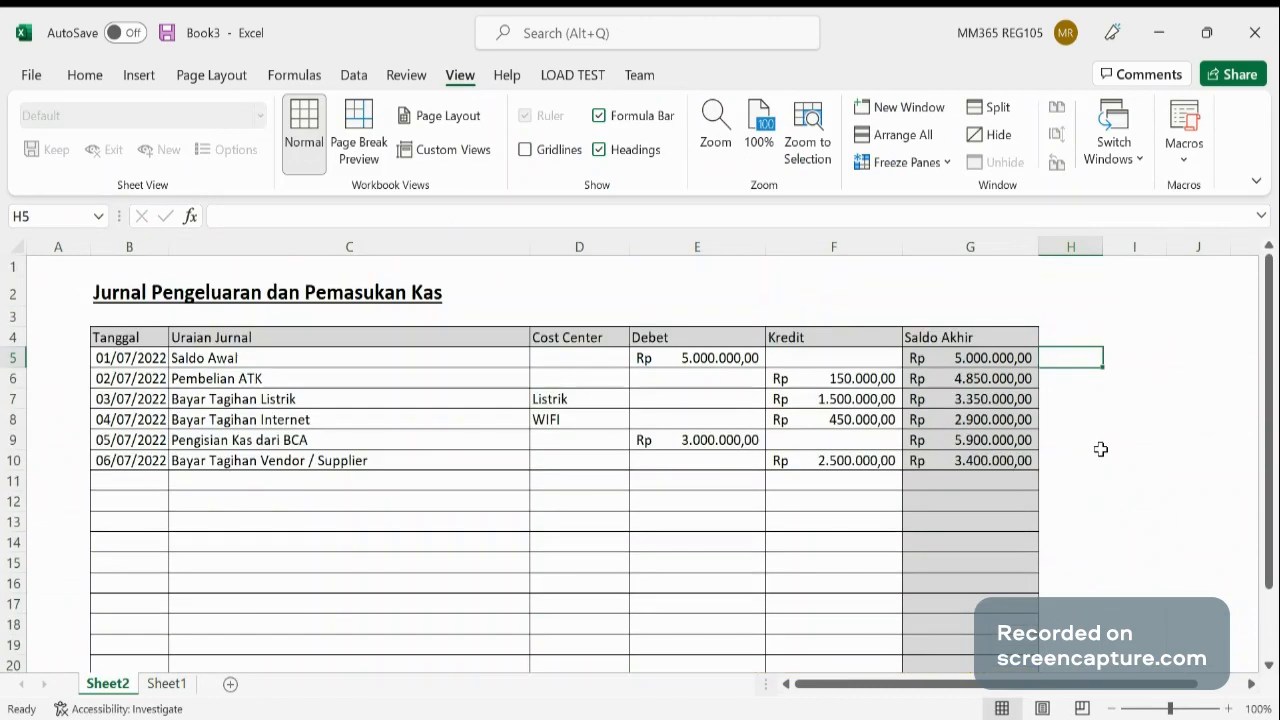
{"action": "scroll", "coordinate": [1103, 453], "scroll_direction": "down", "scroll_amount": 1}
{"action": "scroll", "coordinate": [423, 432], "scroll_direction": "up", "scroll_amount": 1}
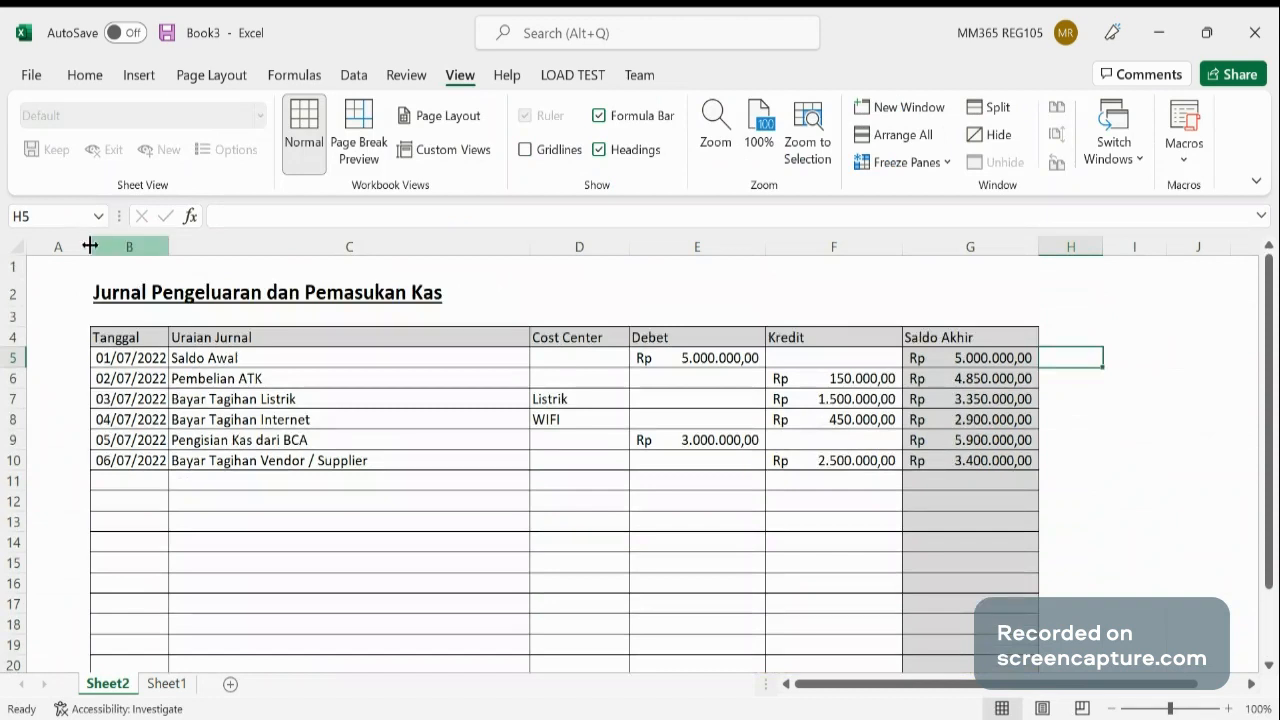
{"action": "left_click", "coordinate": [567, 368]}
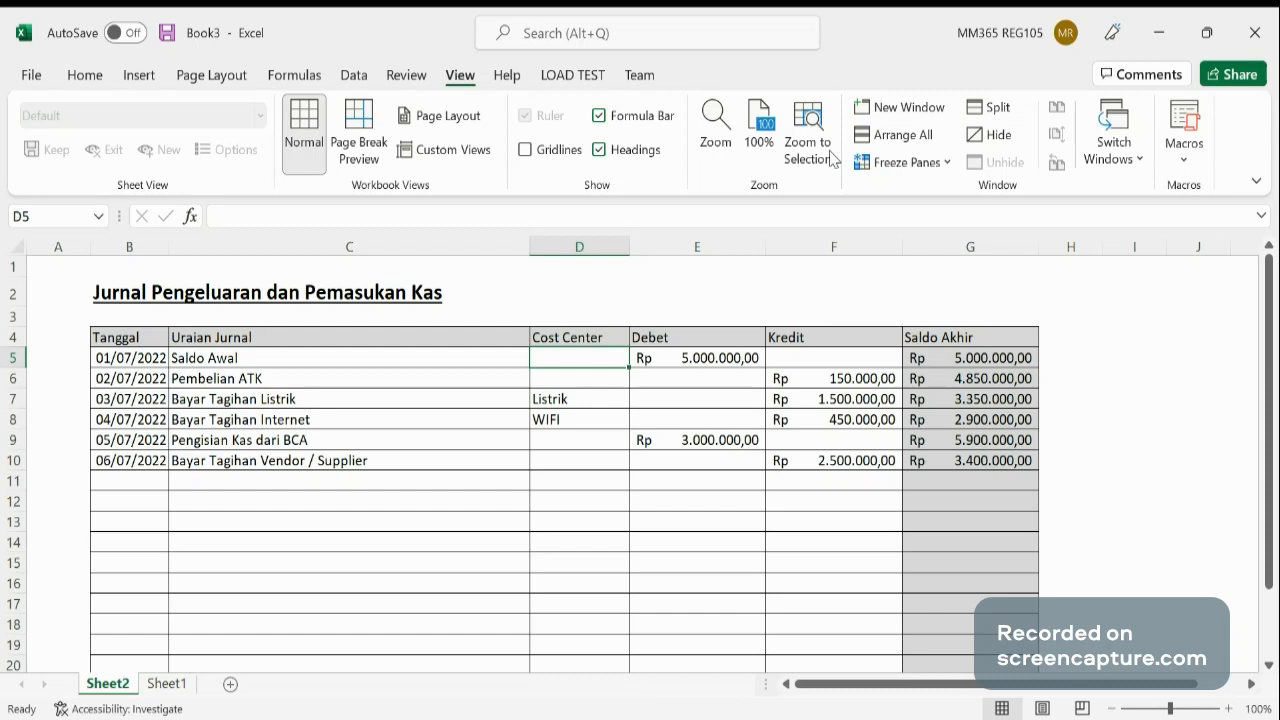
{"action": "left_click", "coordinate": [904, 164]}
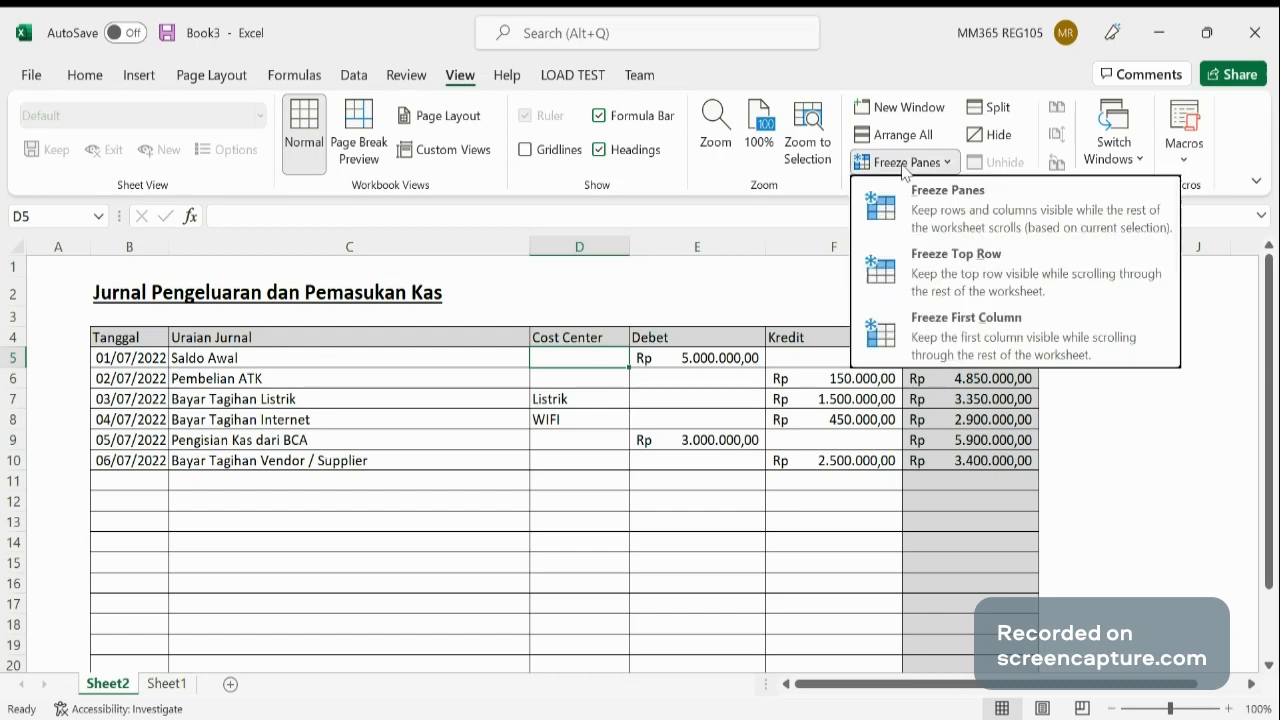
{"action": "left_click", "coordinate": [938, 210]}
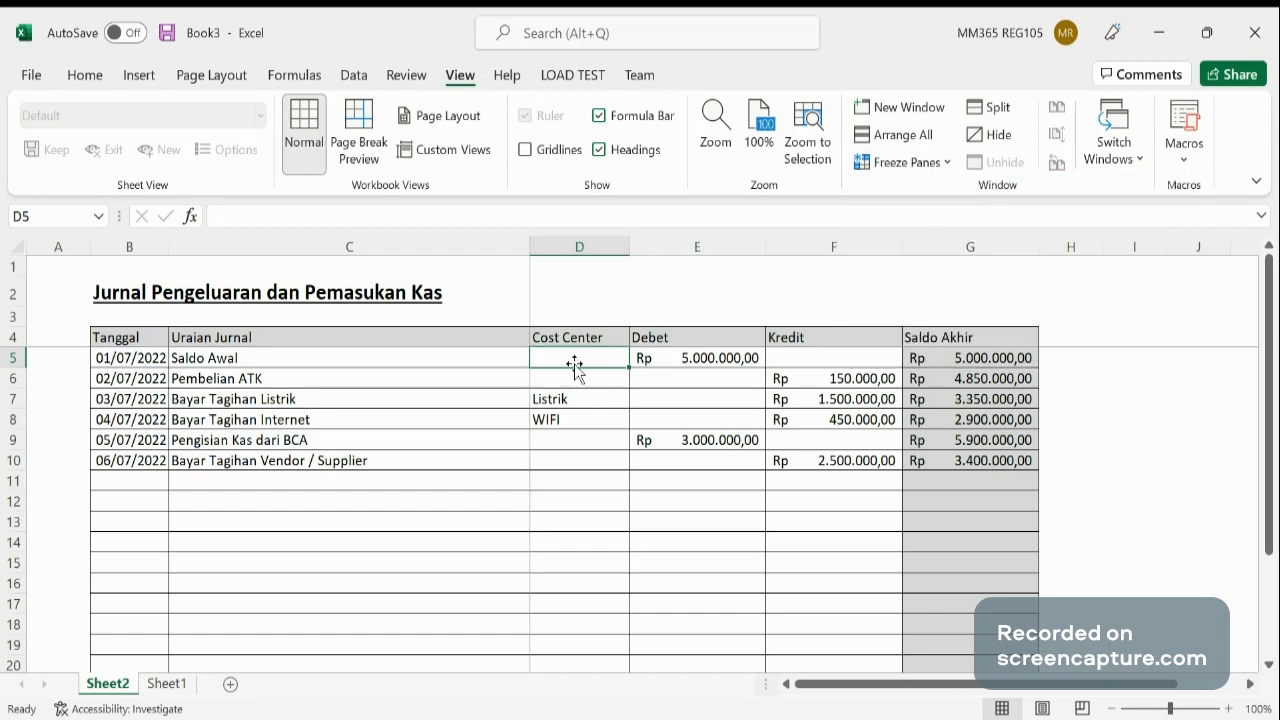
Step: Check the frozen header against the journal rows down to the TOTAL row
{"action": "scroll", "coordinate": [585, 375], "scroll_direction": "down", "scroll_amount": 3}
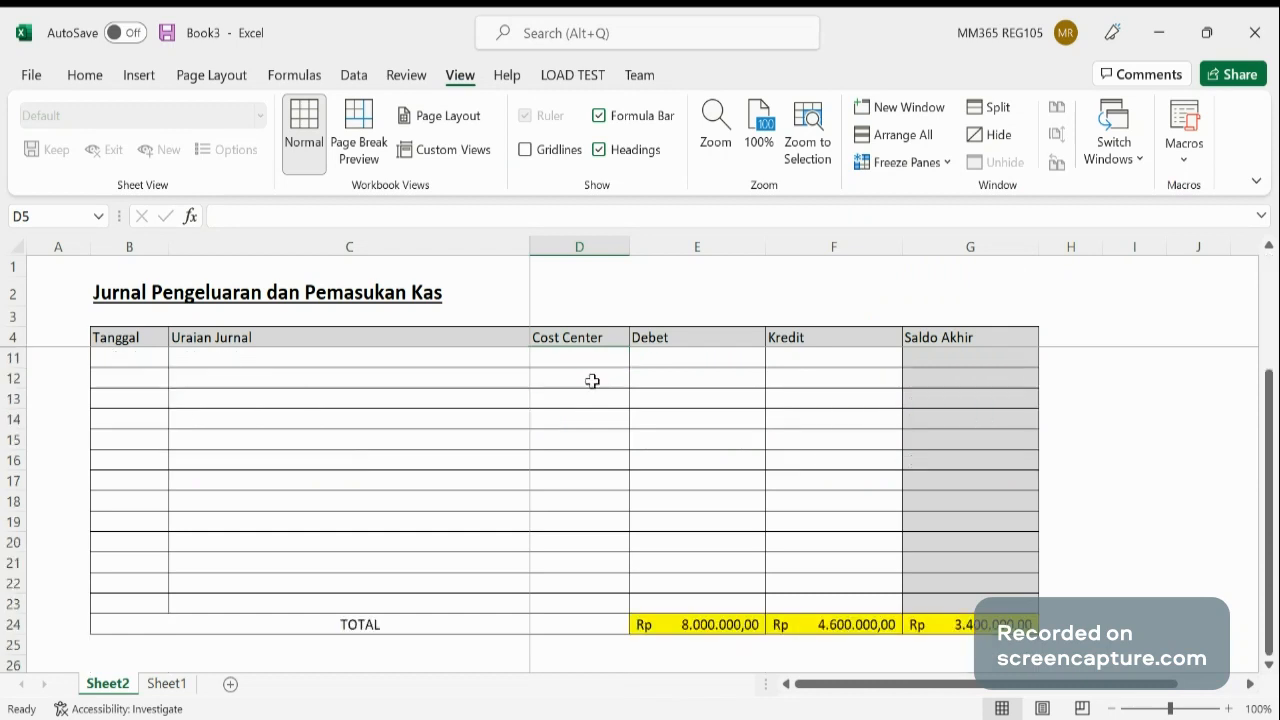
{"action": "scroll", "coordinate": [592, 378], "scroll_direction": "up", "scroll_amount": 1}
{"action": "scroll", "coordinate": [592, 378], "scroll_direction": "up", "scroll_amount": 2}
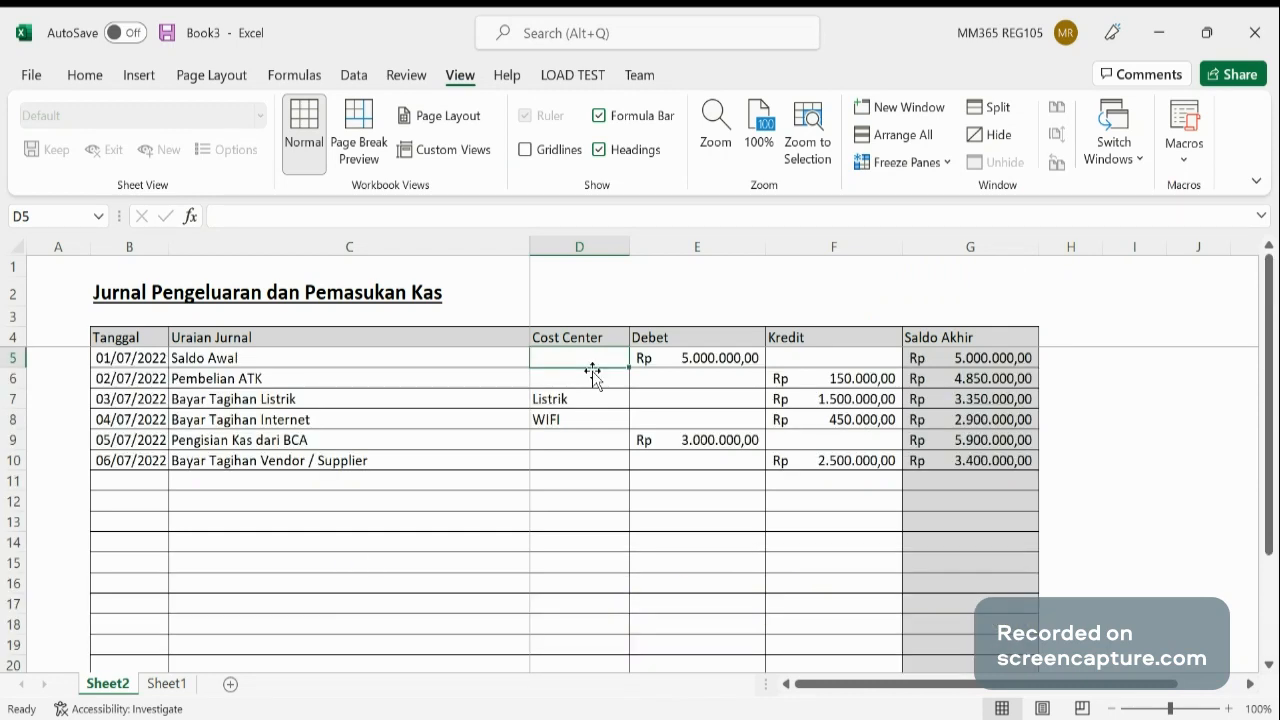
{"action": "scroll", "coordinate": [592, 374], "scroll_direction": "down", "scroll_amount": 2}
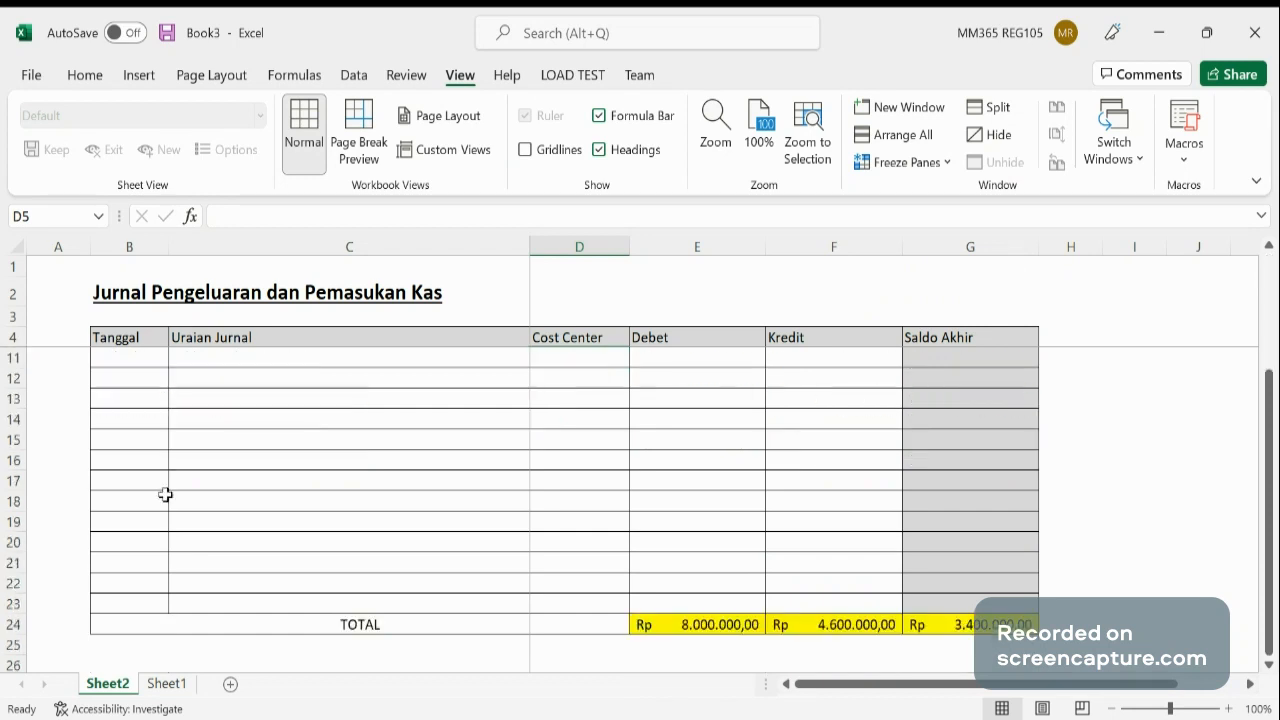
{"action": "left_click_drag", "start_coordinate": [10, 563], "coordinate": [13, 603]}
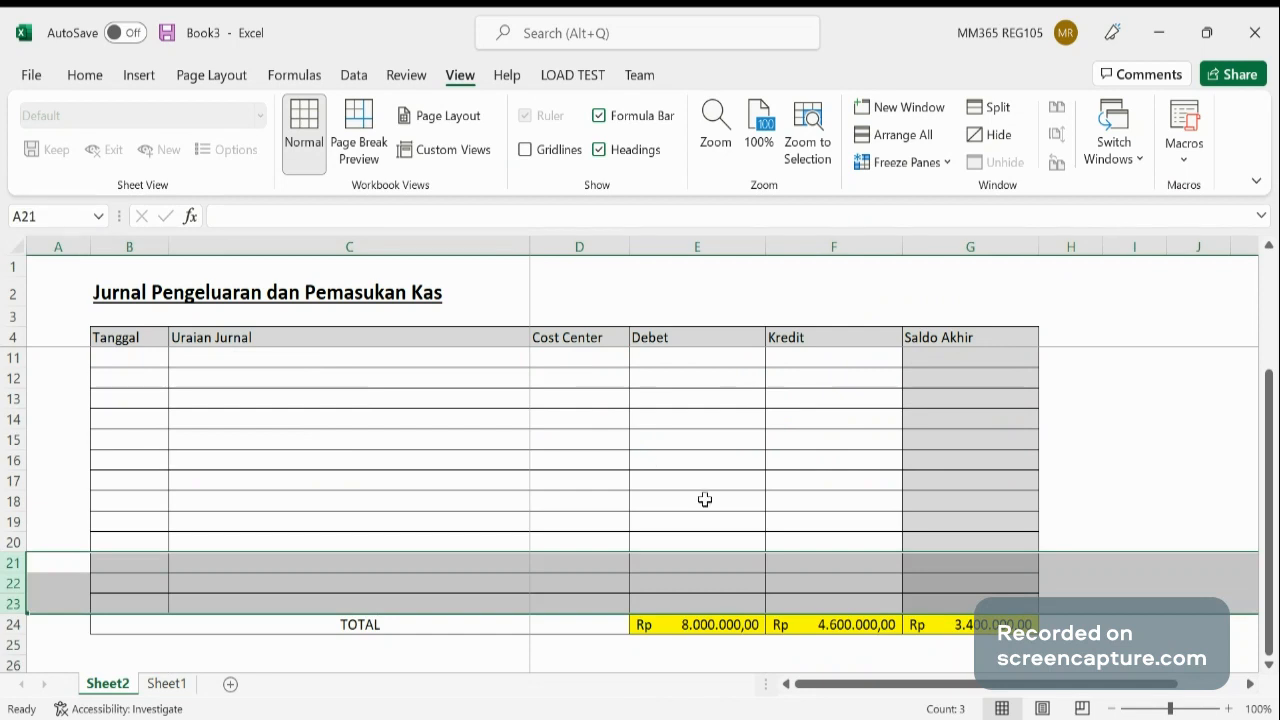
{"action": "left_click", "coordinate": [648, 478]}
{"action": "scroll", "coordinate": [613, 466], "scroll_direction": "up", "scroll_amount": 2}
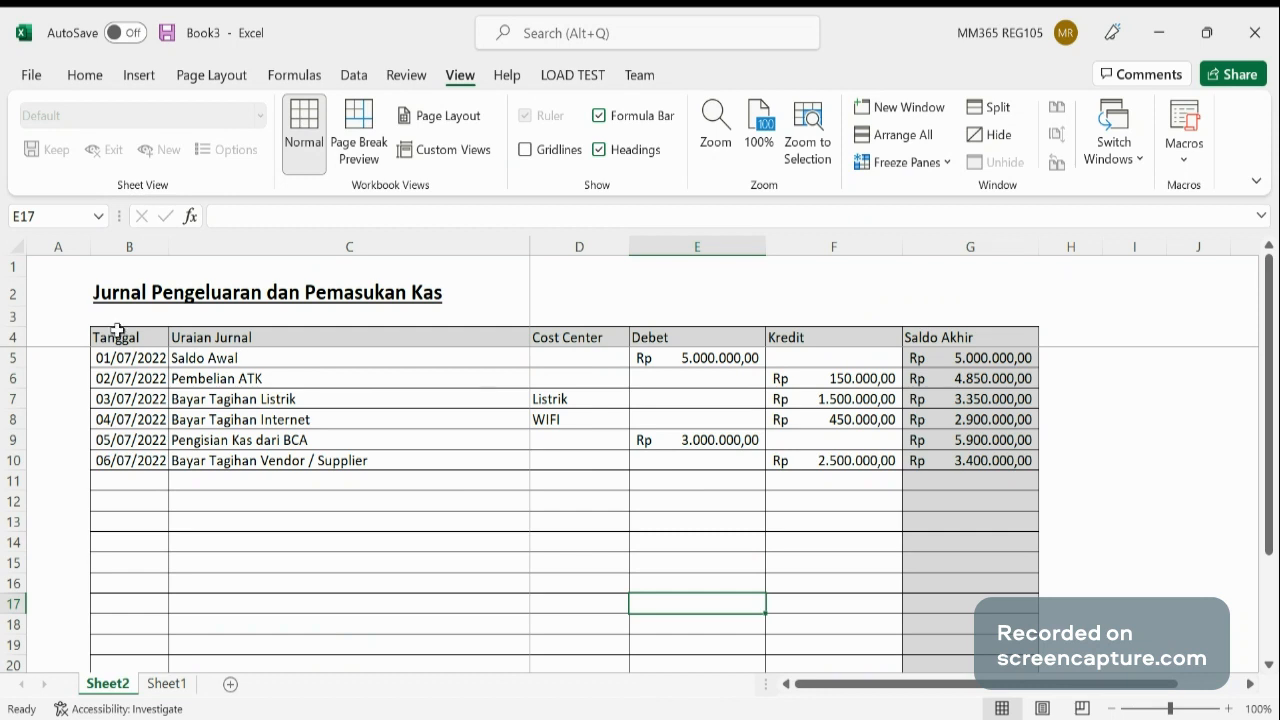
Step: Add filters to the journal's header row from Tanggal to Saldo Akhir, B4:G4
{"action": "left_click_drag", "start_coordinate": [114, 337], "coordinate": [938, 342]}
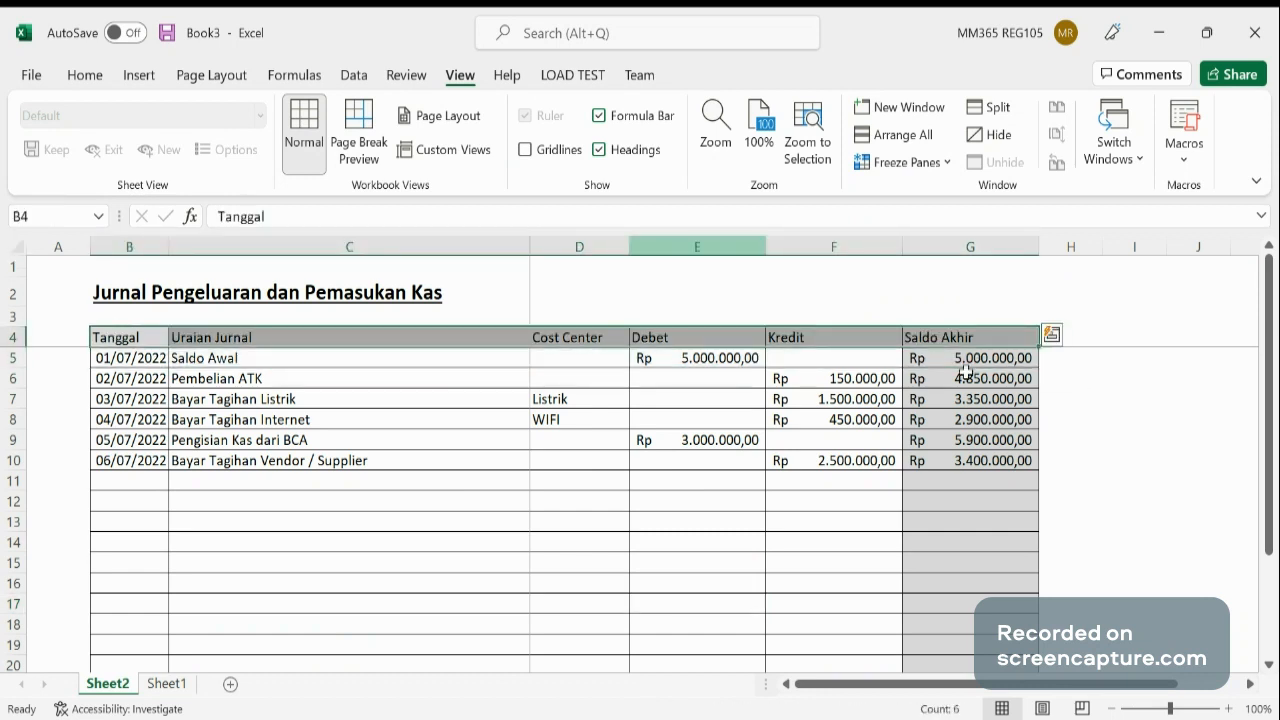
{"action": "left_click", "coordinate": [86, 76]}
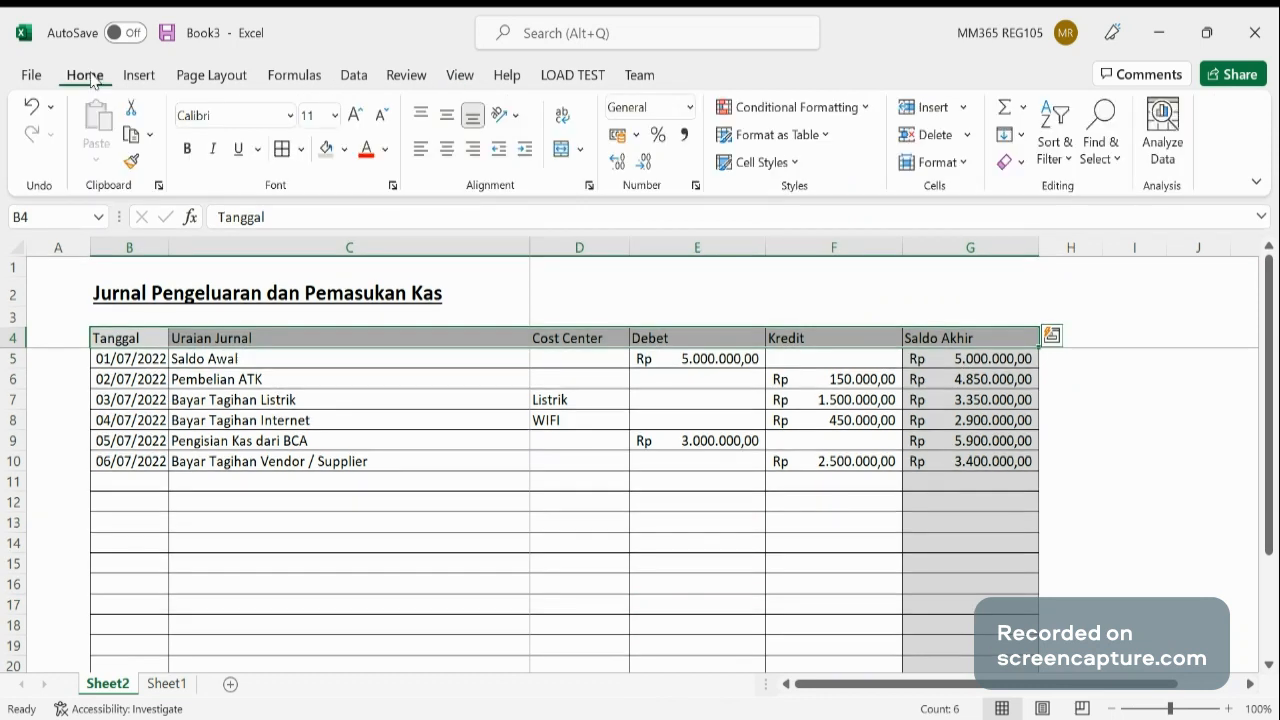
{"action": "left_click", "coordinate": [1055, 130]}
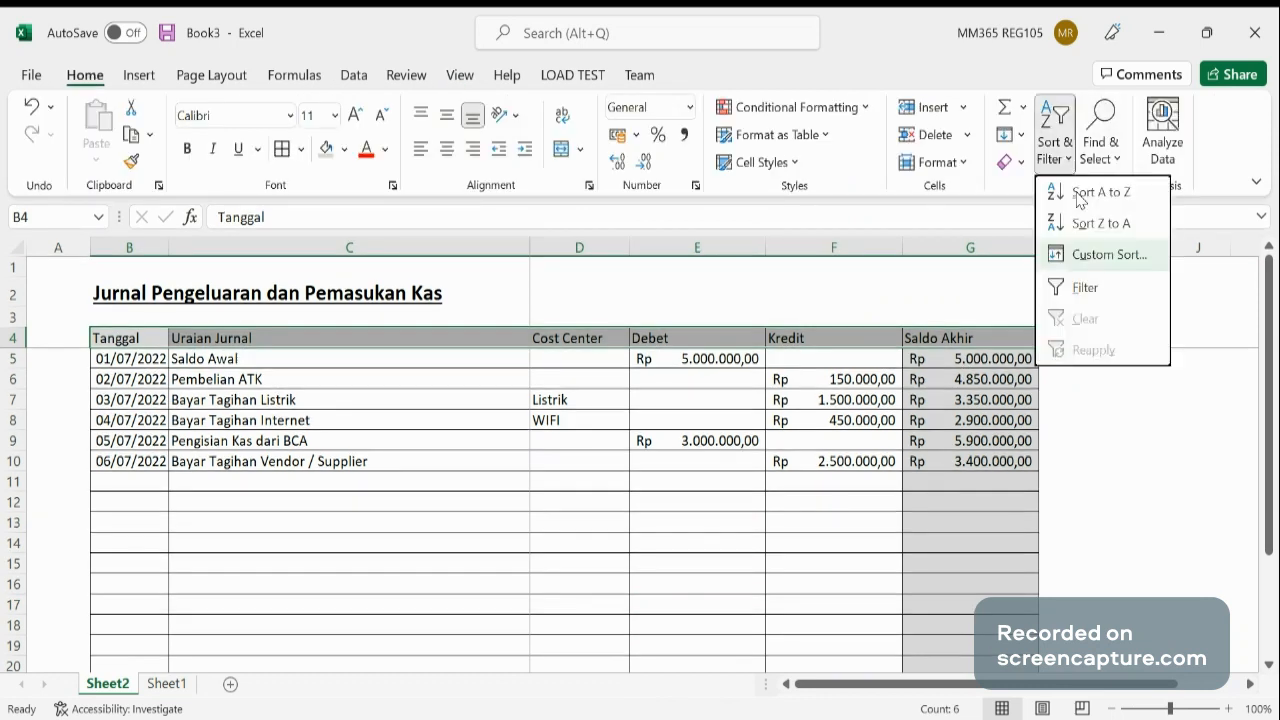
{"action": "left_click", "coordinate": [1082, 286]}
Step: Try to filter the Cost Center column to WIFI entries only
{"action": "left_click", "coordinate": [591, 397]}
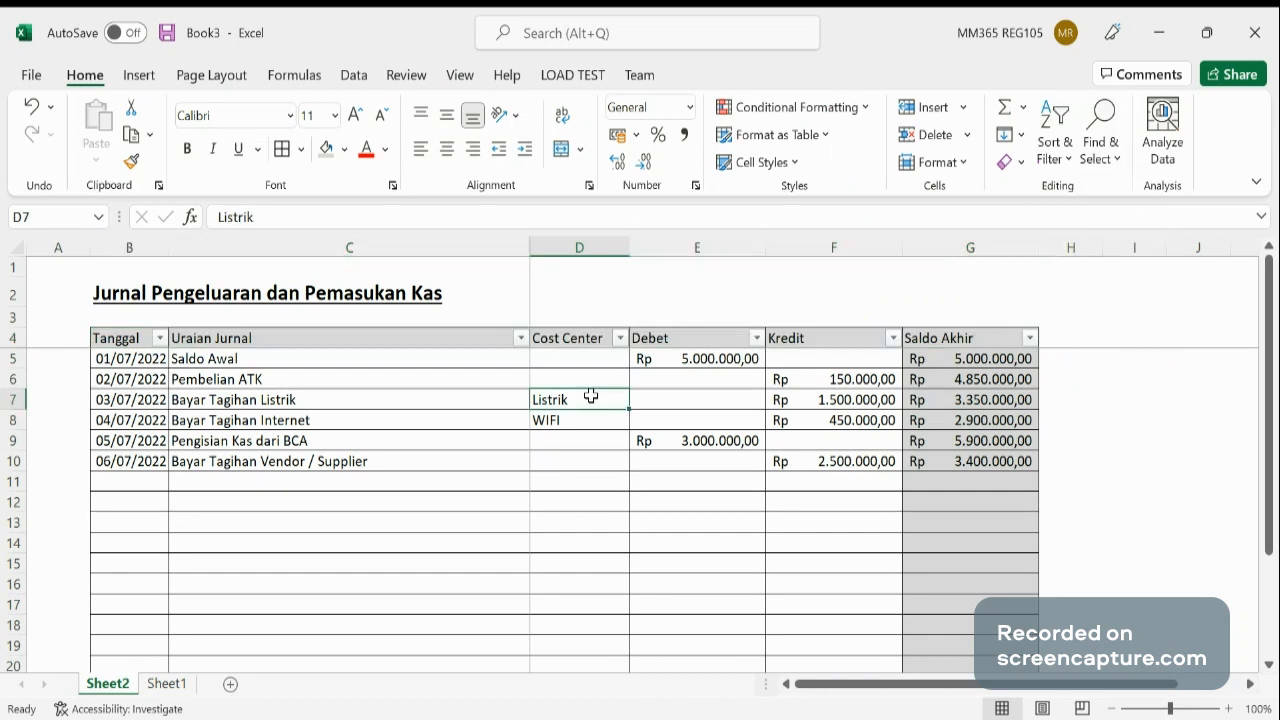
{"action": "left_click", "coordinate": [620, 339]}
{"action": "left_click", "coordinate": [427, 487]}
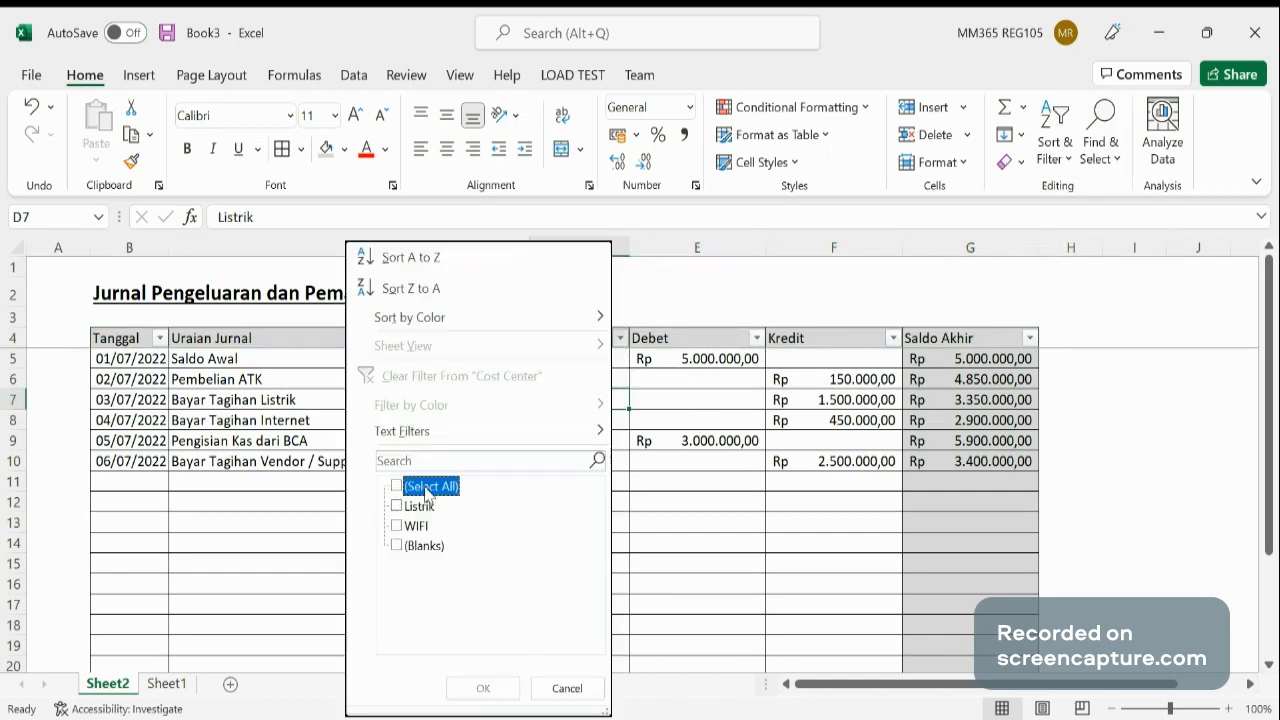
{"action": "left_click", "coordinate": [415, 526]}
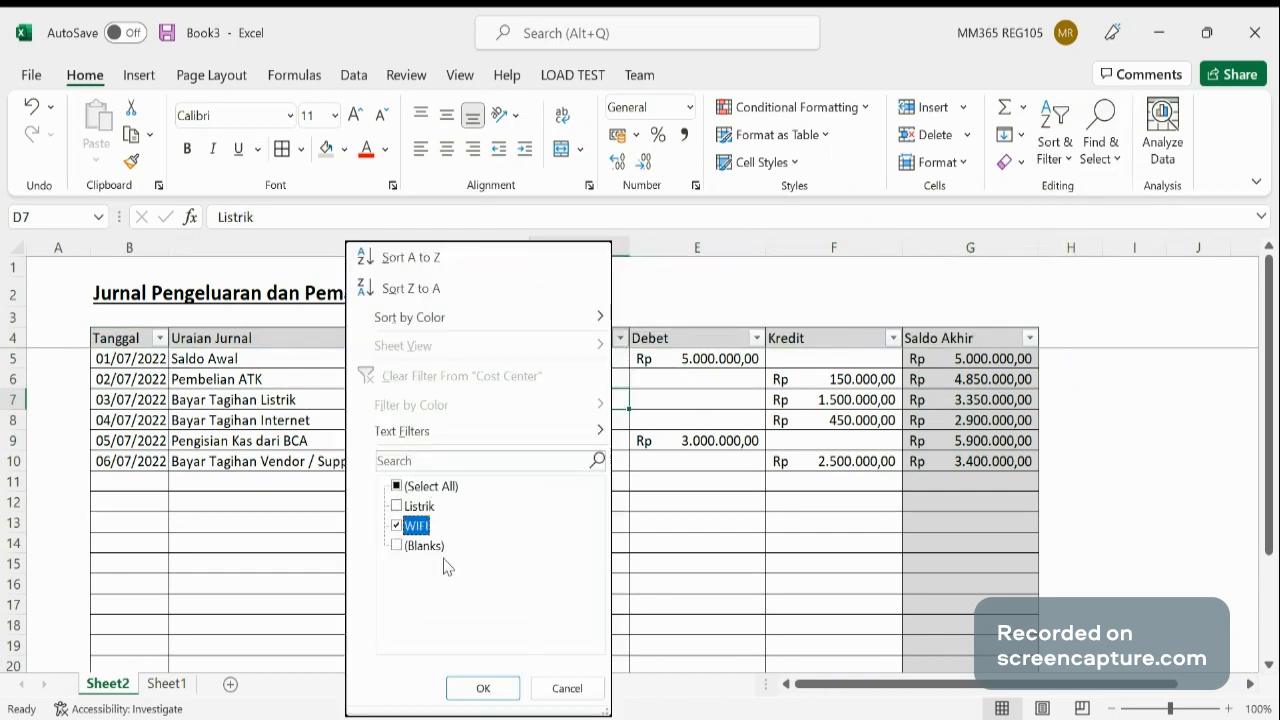
{"action": "left_click", "coordinate": [482, 690]}
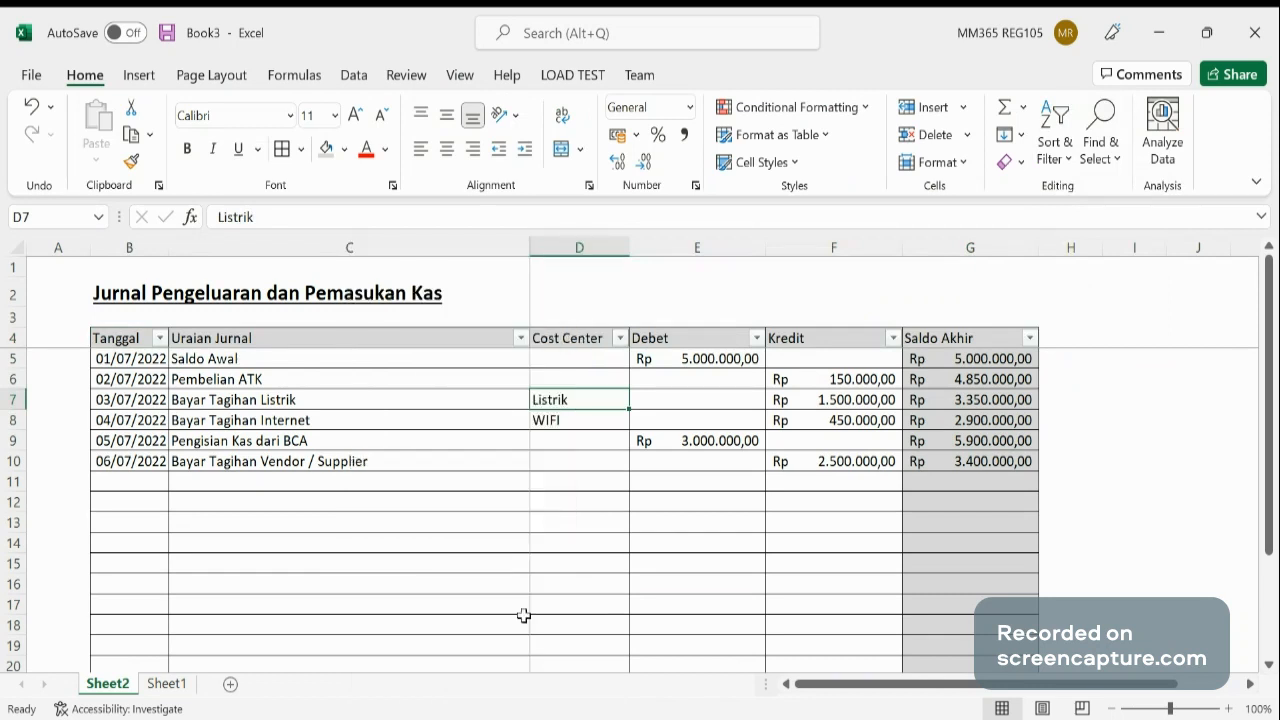
Step: Copy the Bayar Tagihan Listrik entry in B7:G7 to the first empty journal row, starting at B11
{"action": "left_click", "coordinate": [113, 400]}
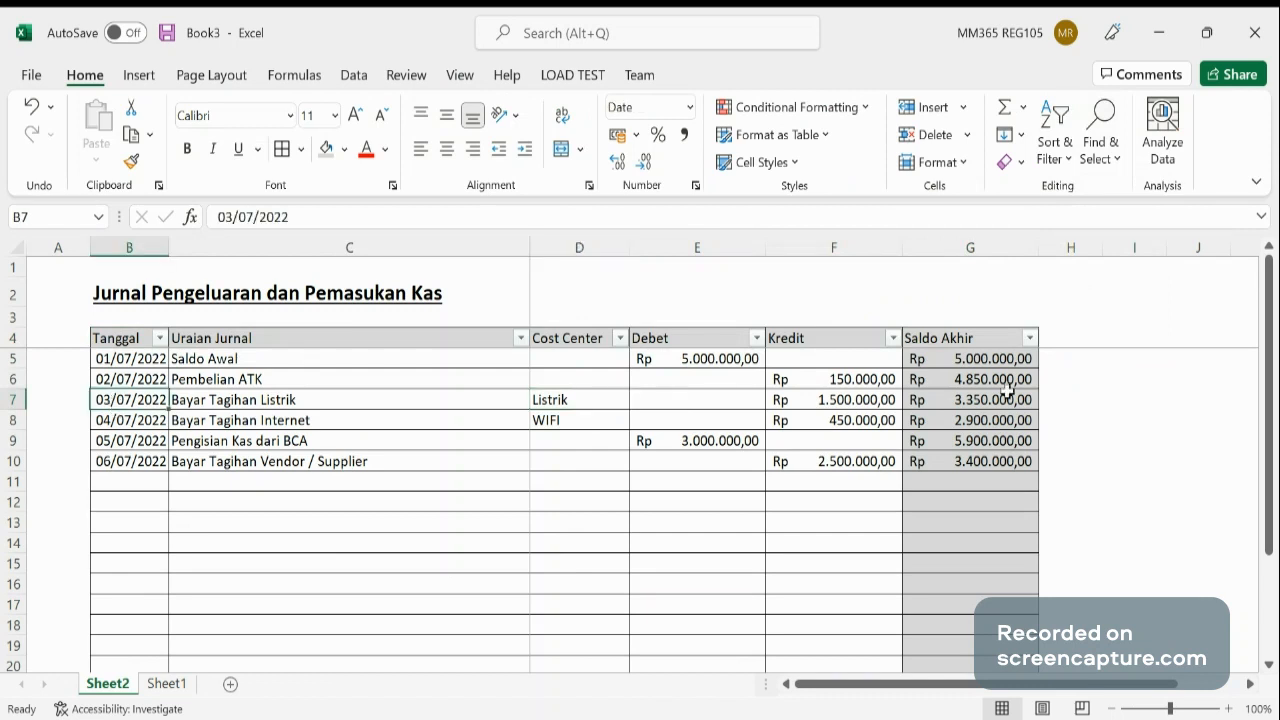
{"action": "left_click", "coordinate": [980, 399], "text": "shift"}
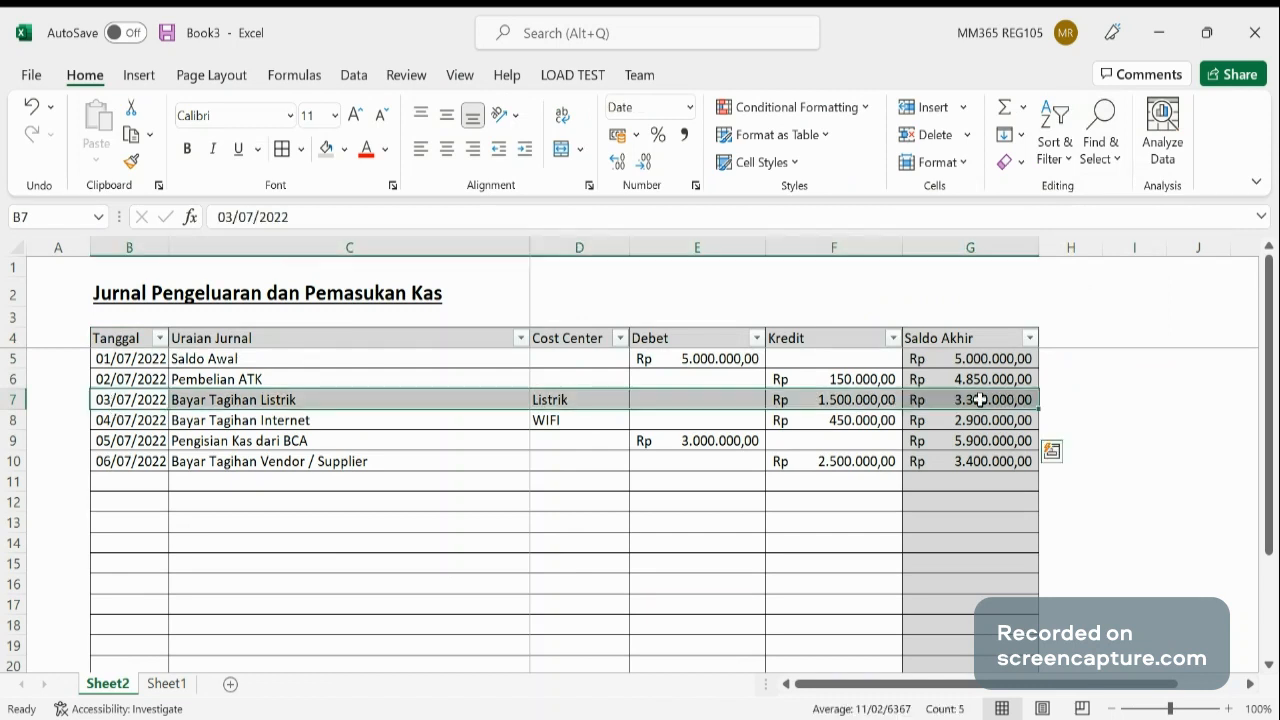
{"action": "key", "text": "ctrl+c"}
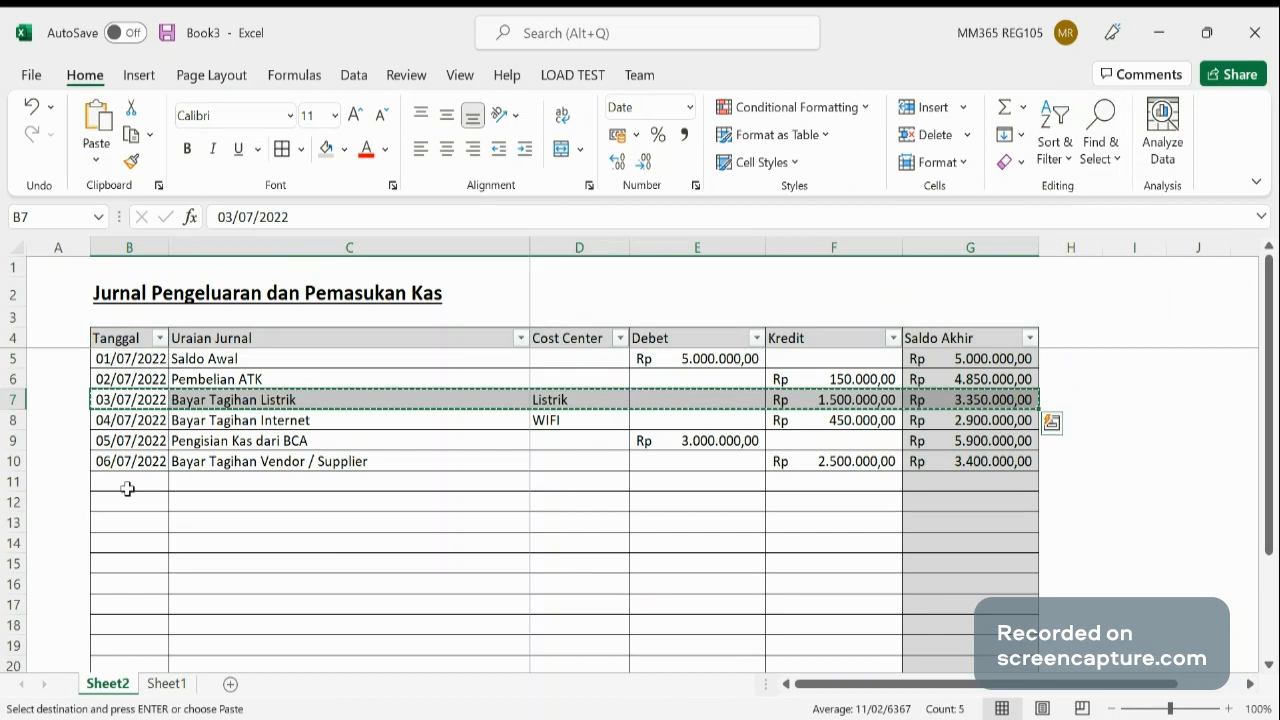
{"action": "left_click", "coordinate": [127, 488]}
{"action": "key", "text": "ctrl+v"}
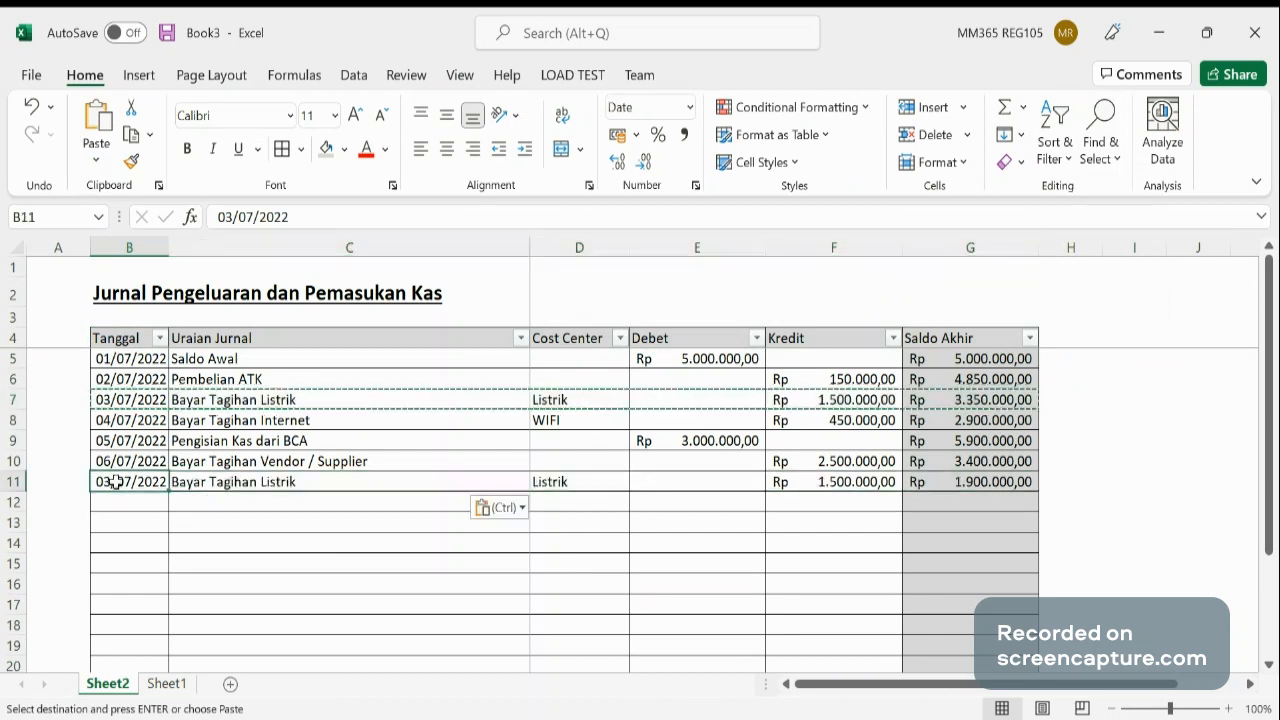
Step: Change the date of the copied entry in B11 to 16/07/2022
{"action": "left_click", "coordinate": [238, 216]}
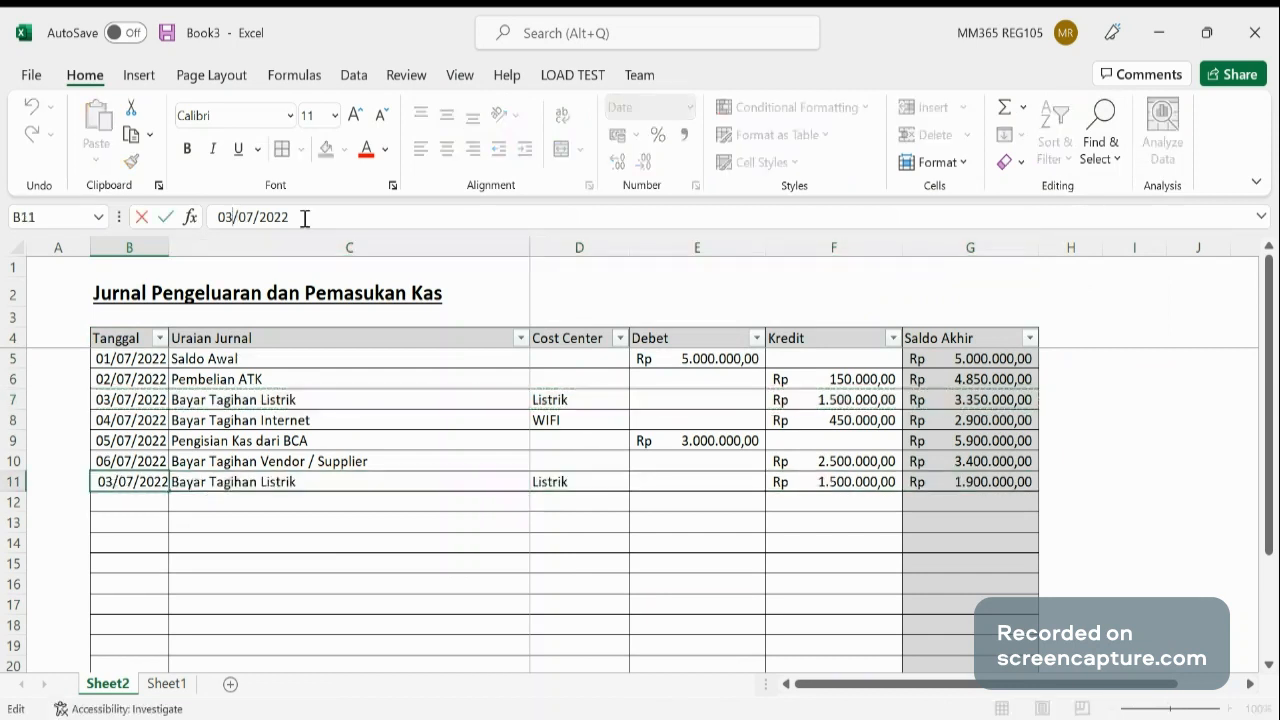
{"action": "key", "text": "BackSpace"}
{"action": "key", "text": "BackSpace"}
{"action": "type", "text": "16"}
{"action": "key", "text": "Return"}
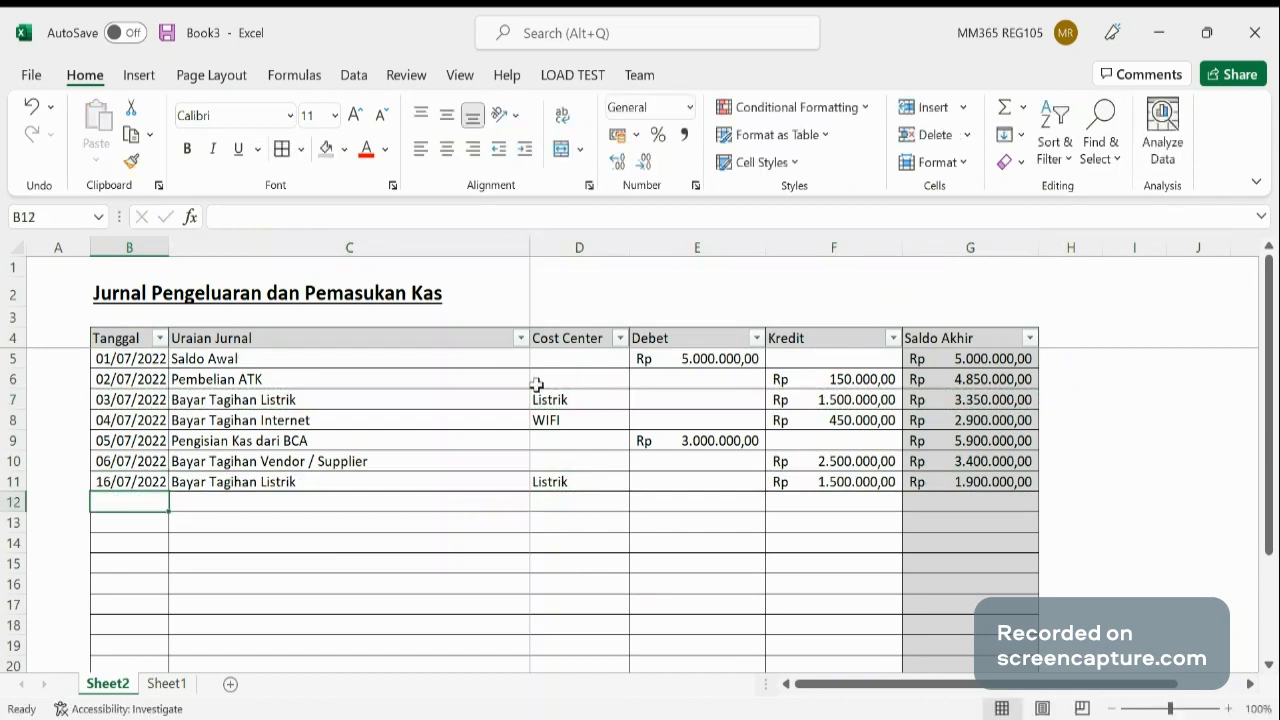
Step: Change the description of the copied entry in C11 to "Bayar Tagihan Wifi 2"
{"action": "left_click", "coordinate": [333, 400]}
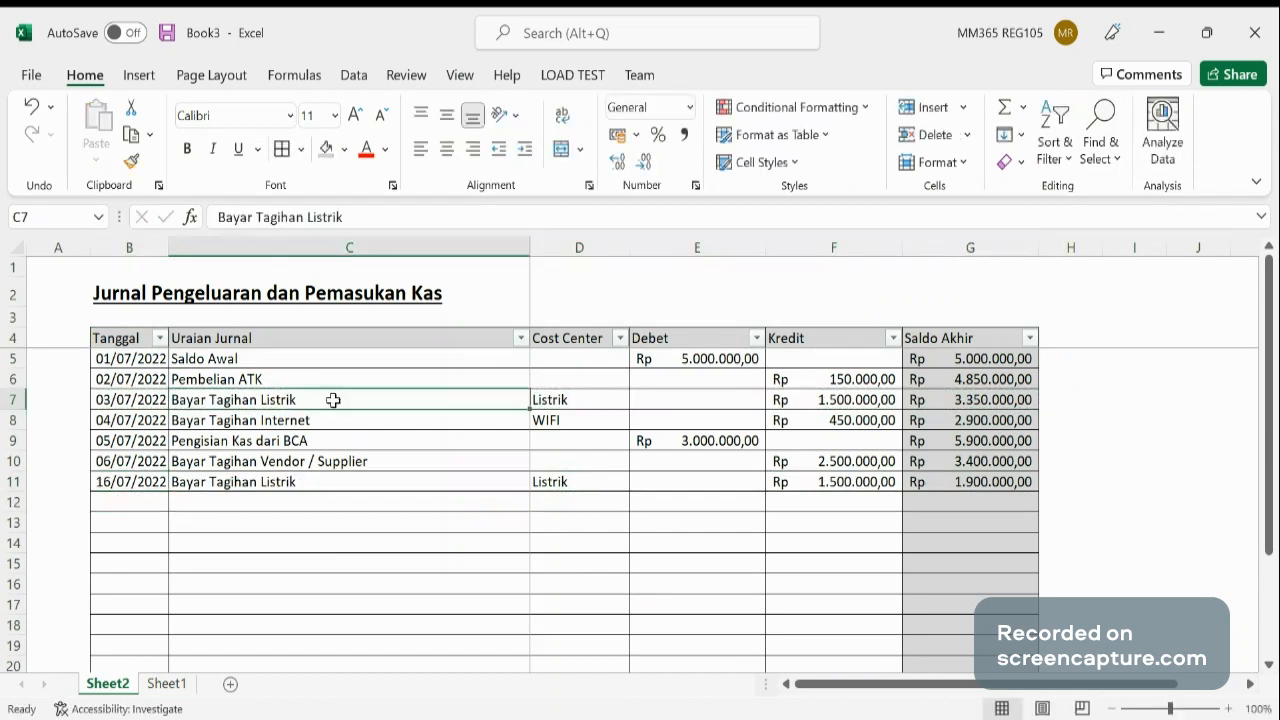
{"action": "left_click", "coordinate": [325, 483]}
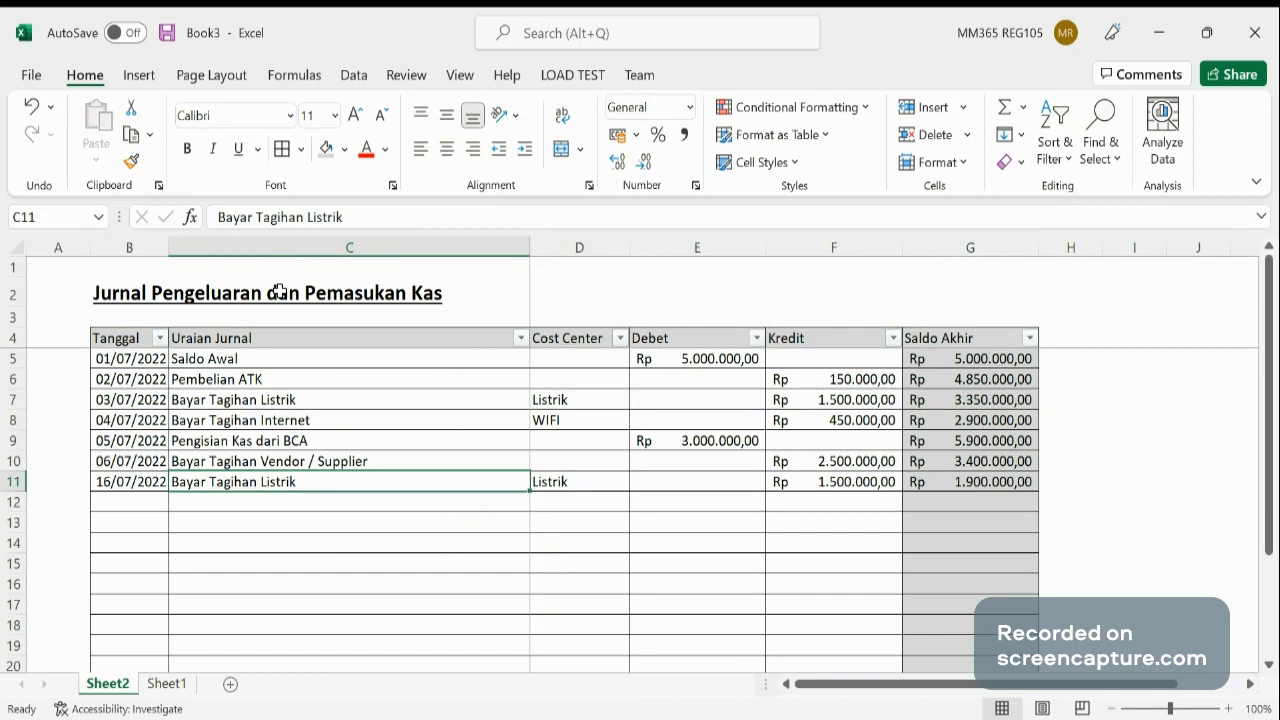
{"action": "left_click", "coordinate": [346, 217]}
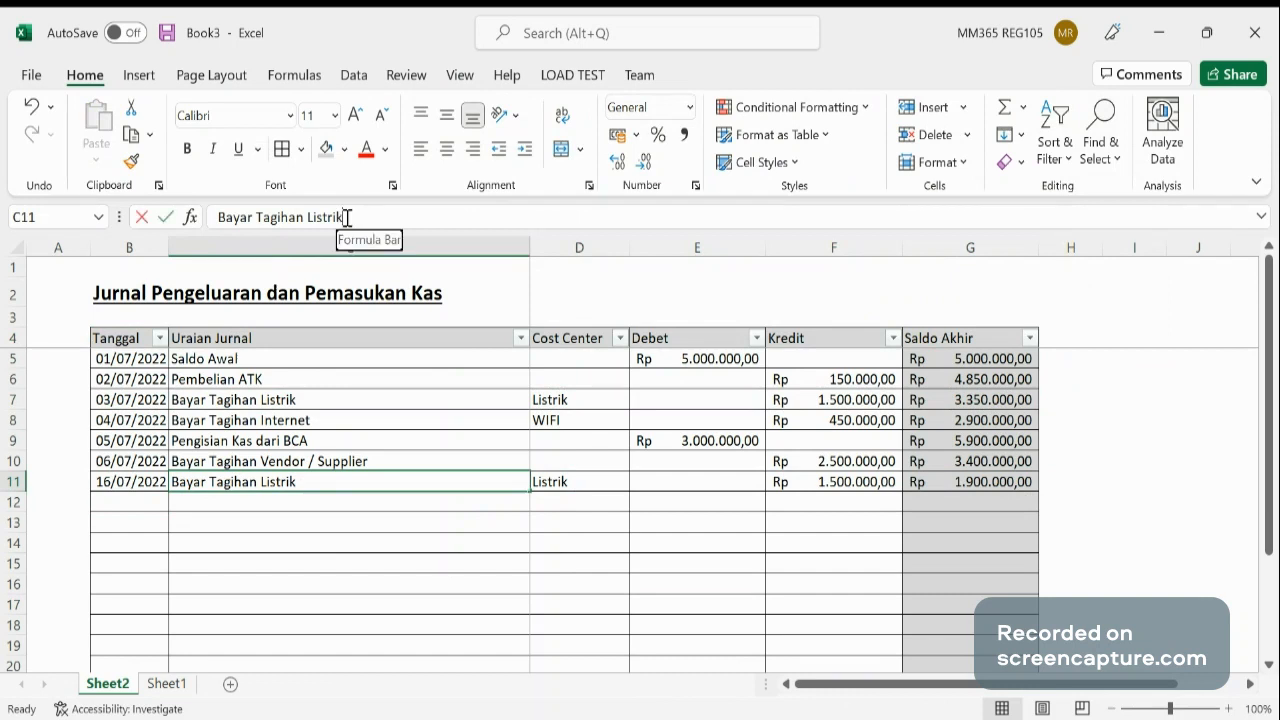
{"action": "left_click_drag", "start_coordinate": [346, 217], "coordinate": [306, 212]}
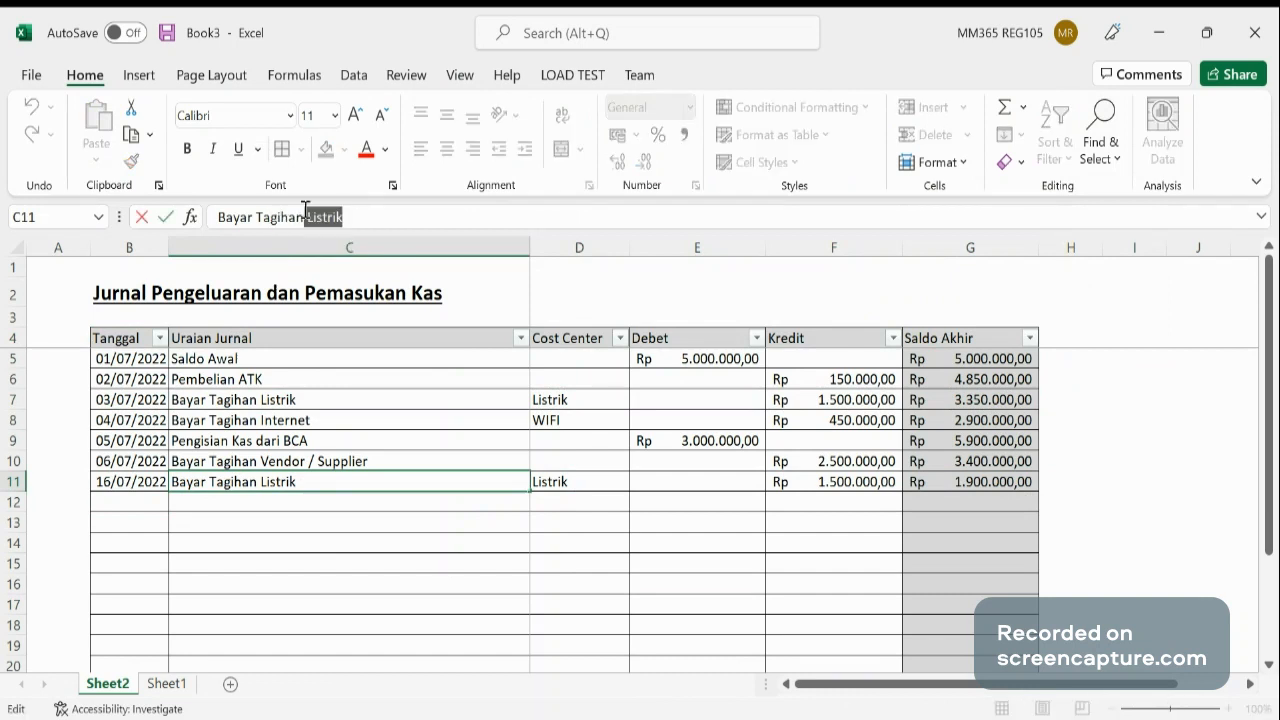
{"action": "key", "text": "BackSpace"}
{"action": "type", "text": "Wi"}
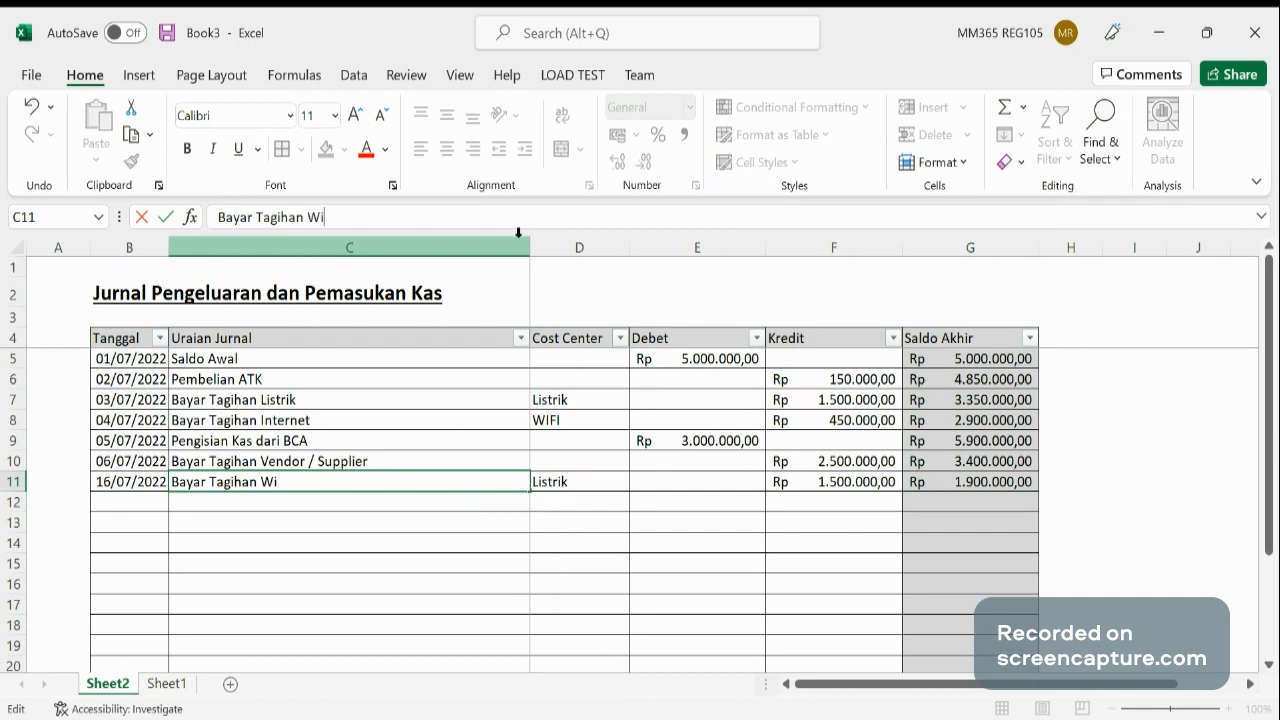
{"action": "type", "text": "fi 2"}
{"action": "key", "text": "Return"}
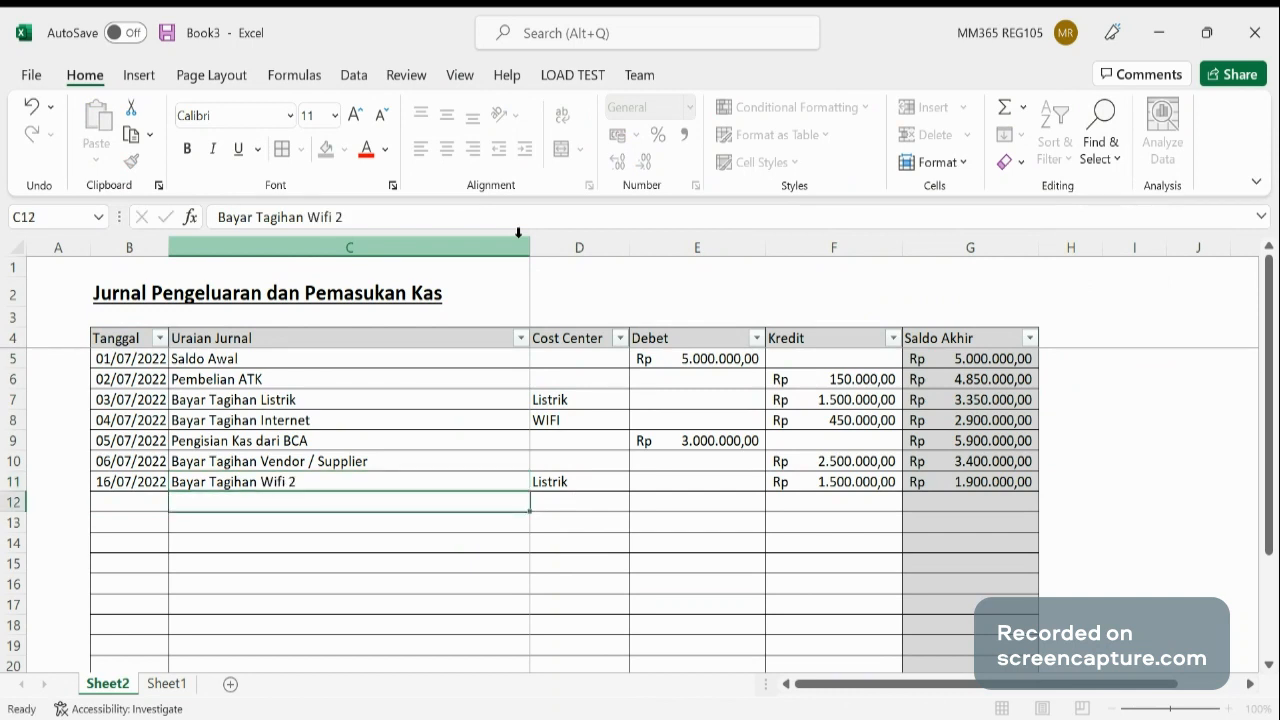
Step: Copy the WIFI cost center from D8 to D11, replacing the cost center of the Wifi 2 entry
{"action": "left_click", "coordinate": [569, 418]}
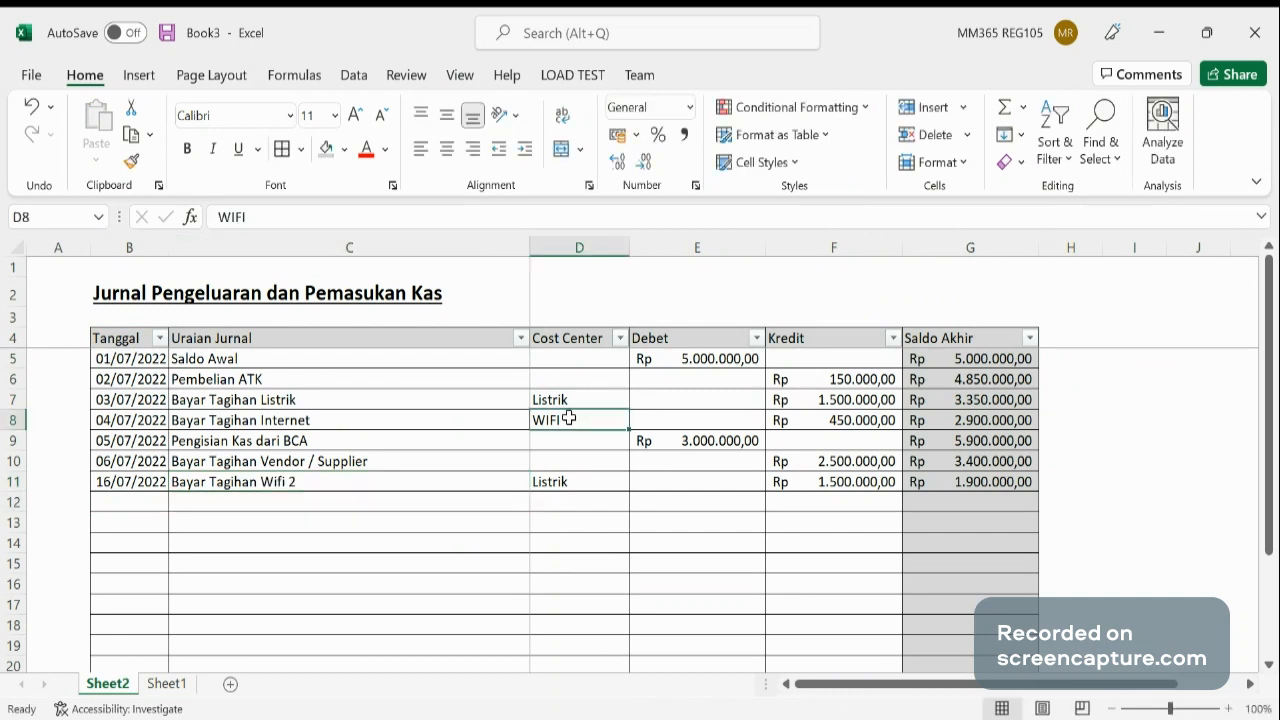
{"action": "key", "text": "ctrl+c"}
{"action": "left_click", "coordinate": [574, 483]}
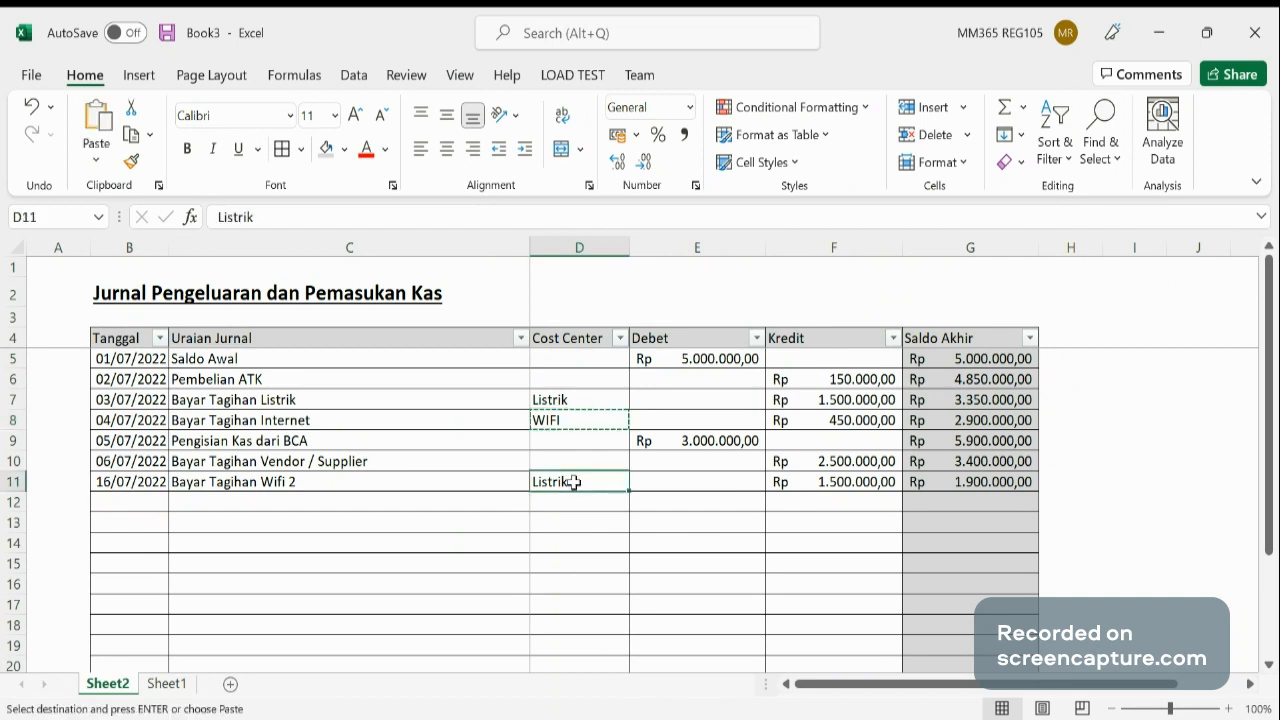
{"action": "key", "text": "ctrl+v"}
{"action": "key", "text": "Escape"}
{"action": "left_click", "coordinate": [588, 420]}
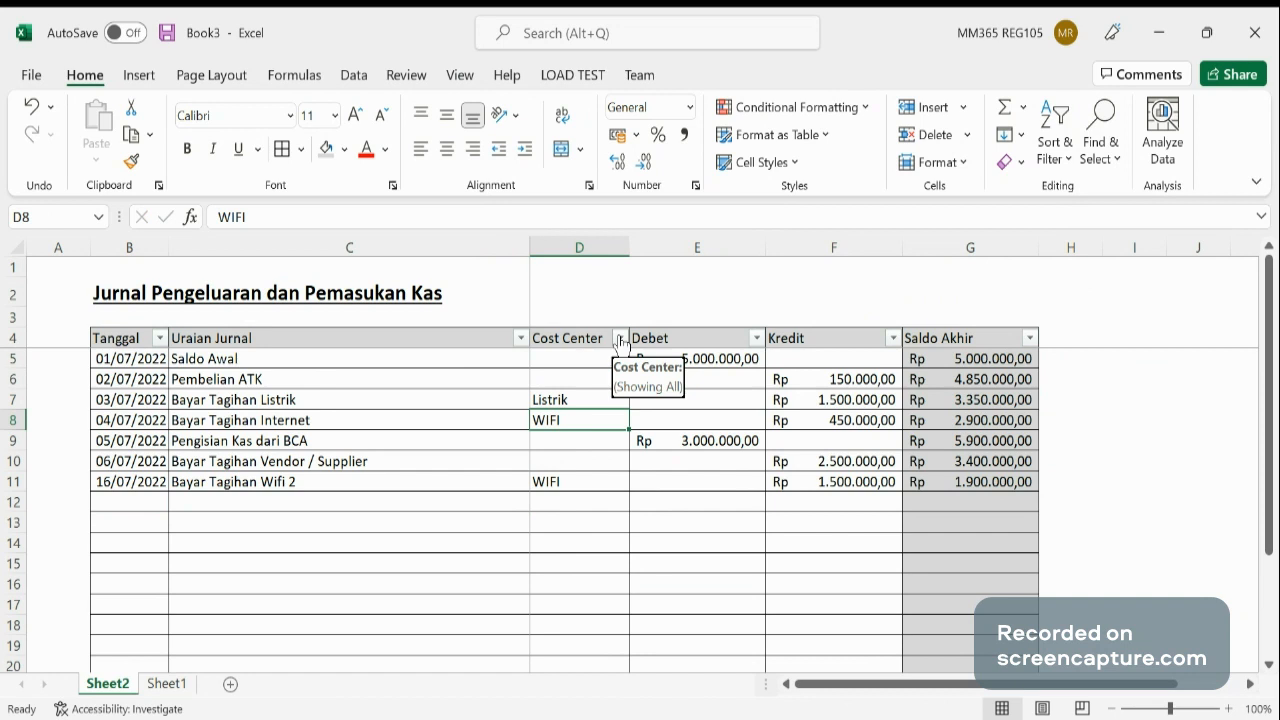
Step: Filter the journal's Cost Center column to show only the WIFI entries
{"action": "left_click", "coordinate": [864, 463]}
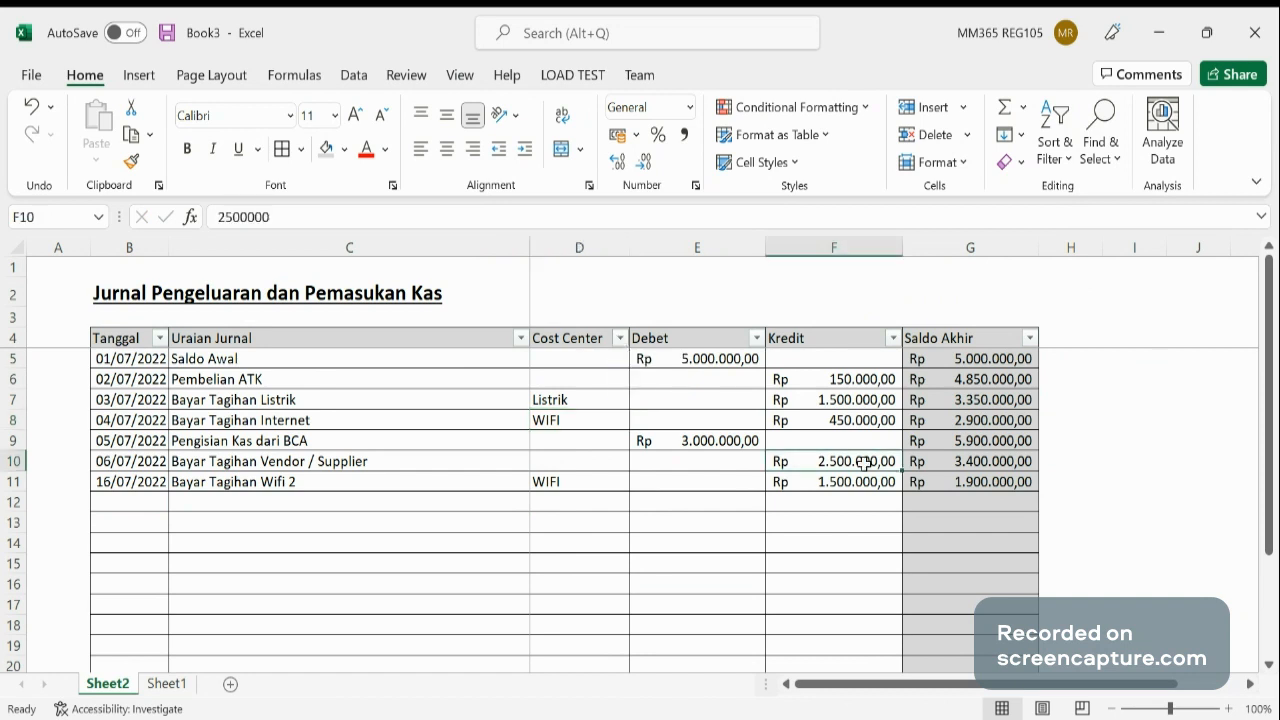
{"action": "left_click", "coordinate": [848, 481]}
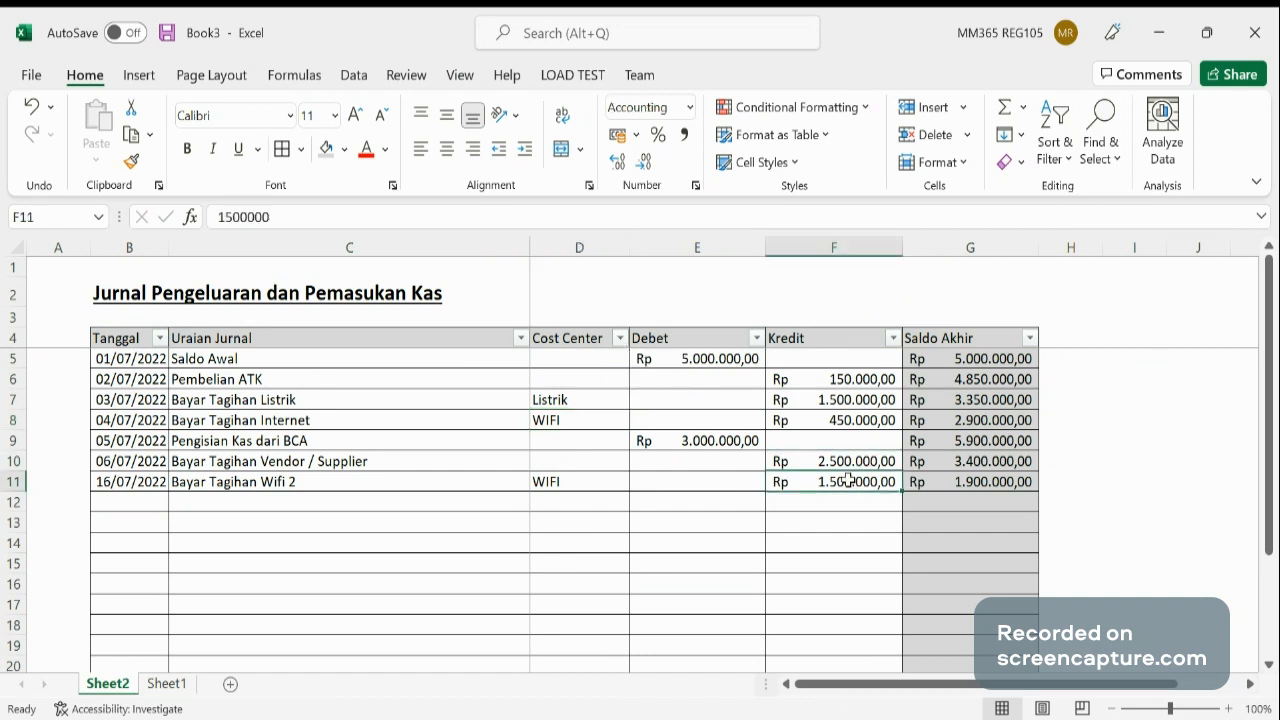
{"action": "left_click", "coordinate": [620, 339]}
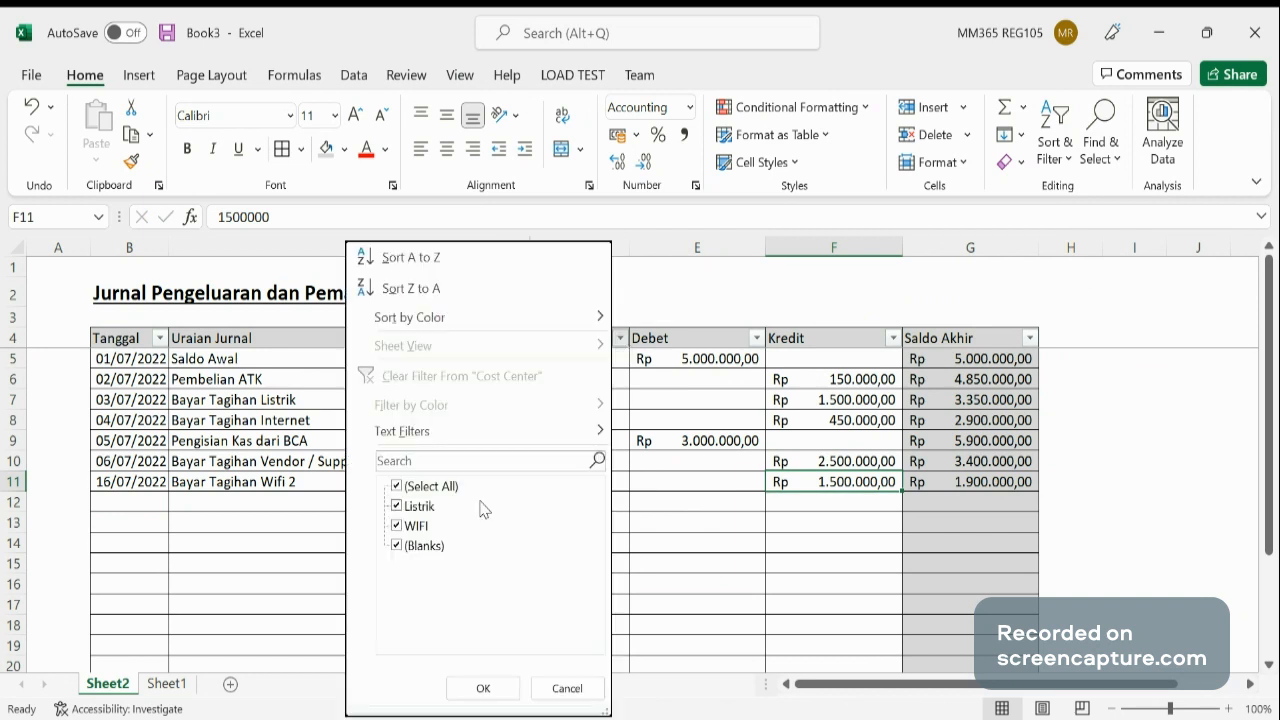
{"action": "left_click", "coordinate": [397, 486]}
{"action": "left_click", "coordinate": [397, 526]}
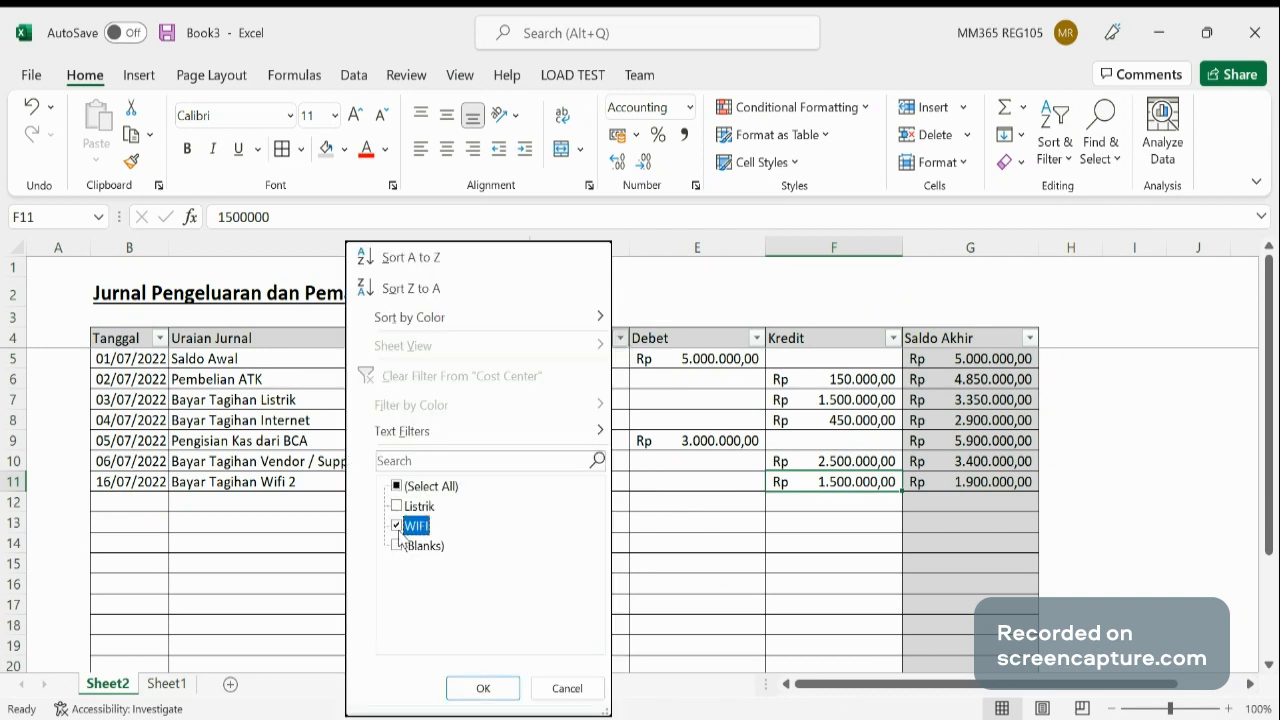
{"action": "left_click", "coordinate": [484, 689]}
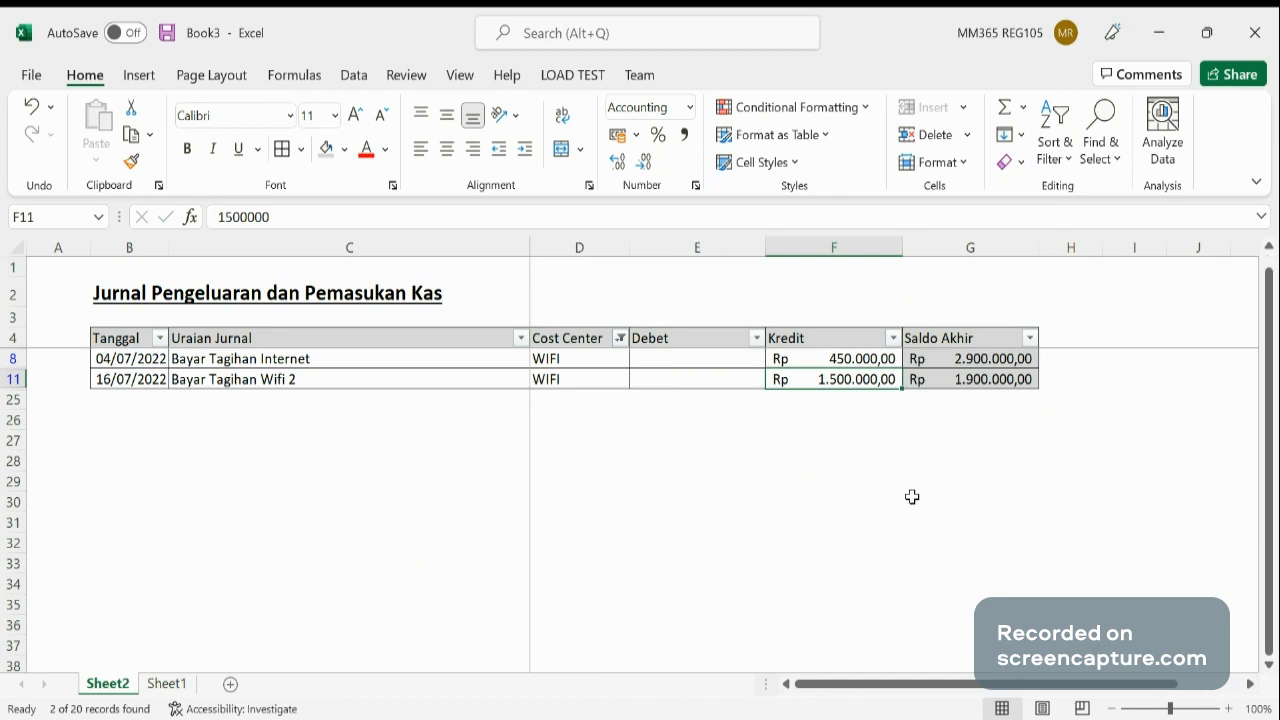
Step: Check the sum of the Kredit amounts for the filtered WIFI entries
{"action": "scroll", "coordinate": [912, 497], "scroll_direction": "down", "scroll_amount": 4}
{"action": "scroll", "coordinate": [913, 496], "scroll_direction": "up", "scroll_amount": 4}
{"action": "left_click_drag", "start_coordinate": [817, 358], "coordinate": [817, 376]}
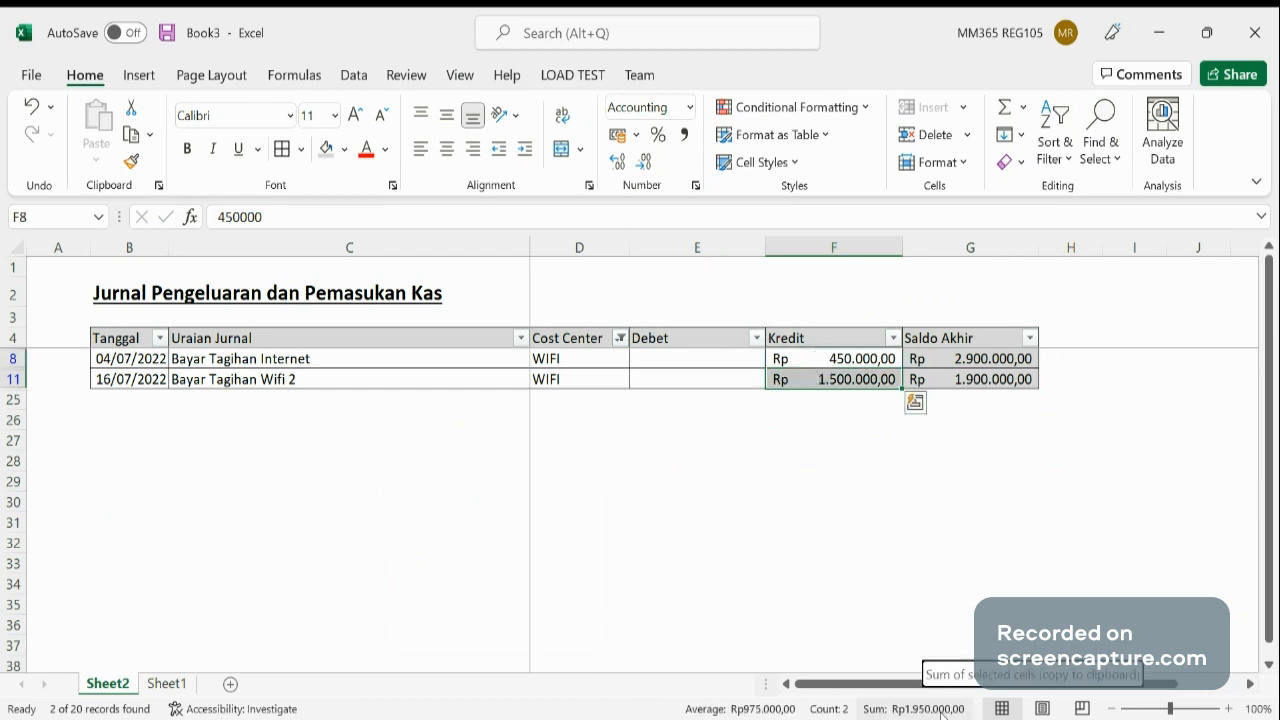
{"action": "left_click", "coordinate": [820, 522]}
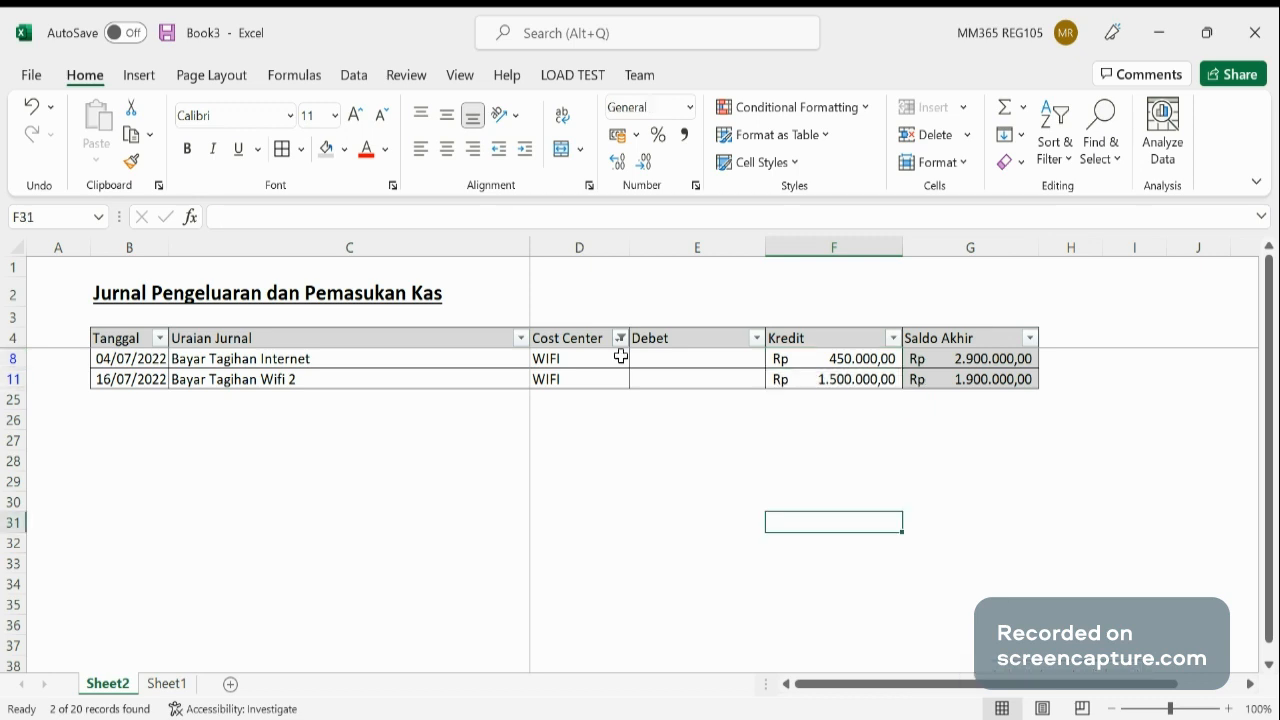
Step: Reselect all values in the Cost Center filter to show every journal entry again
{"action": "left_click", "coordinate": [621, 340]}
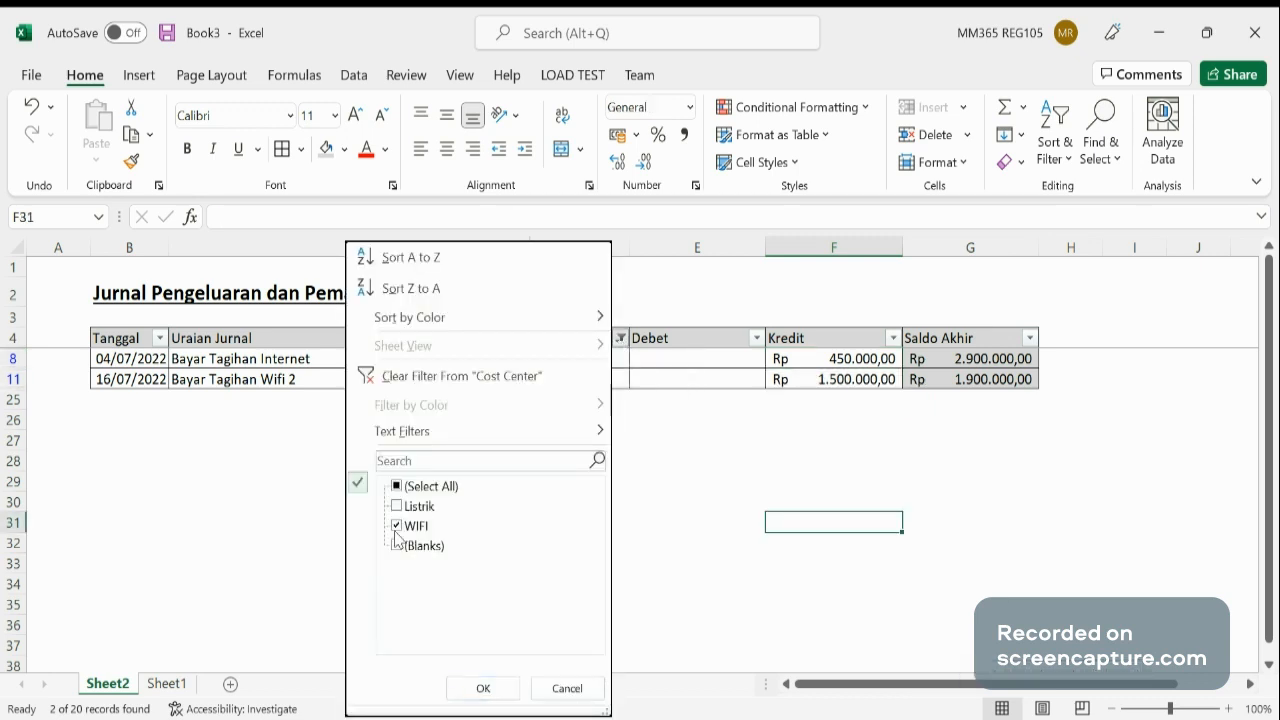
{"action": "left_click", "coordinate": [406, 488]}
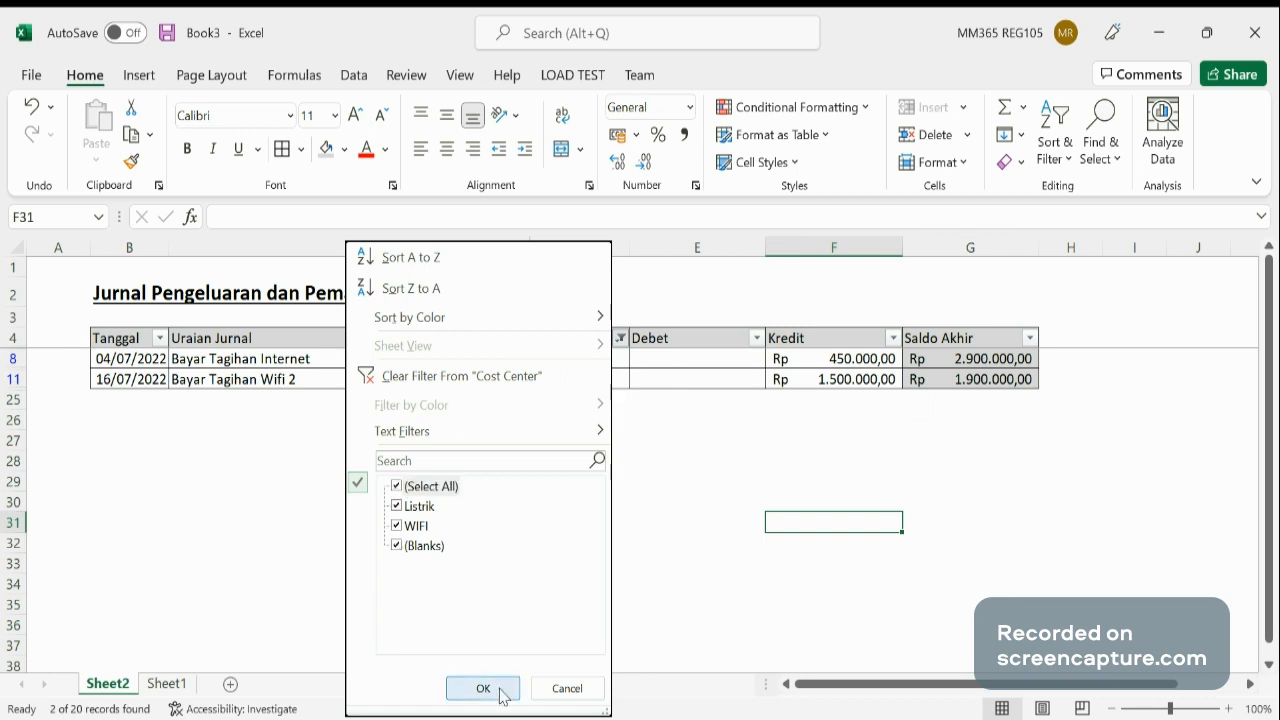
{"action": "left_click", "coordinate": [503, 697]}
{"action": "scroll", "coordinate": [735, 461], "scroll_direction": "down", "scroll_amount": 2}
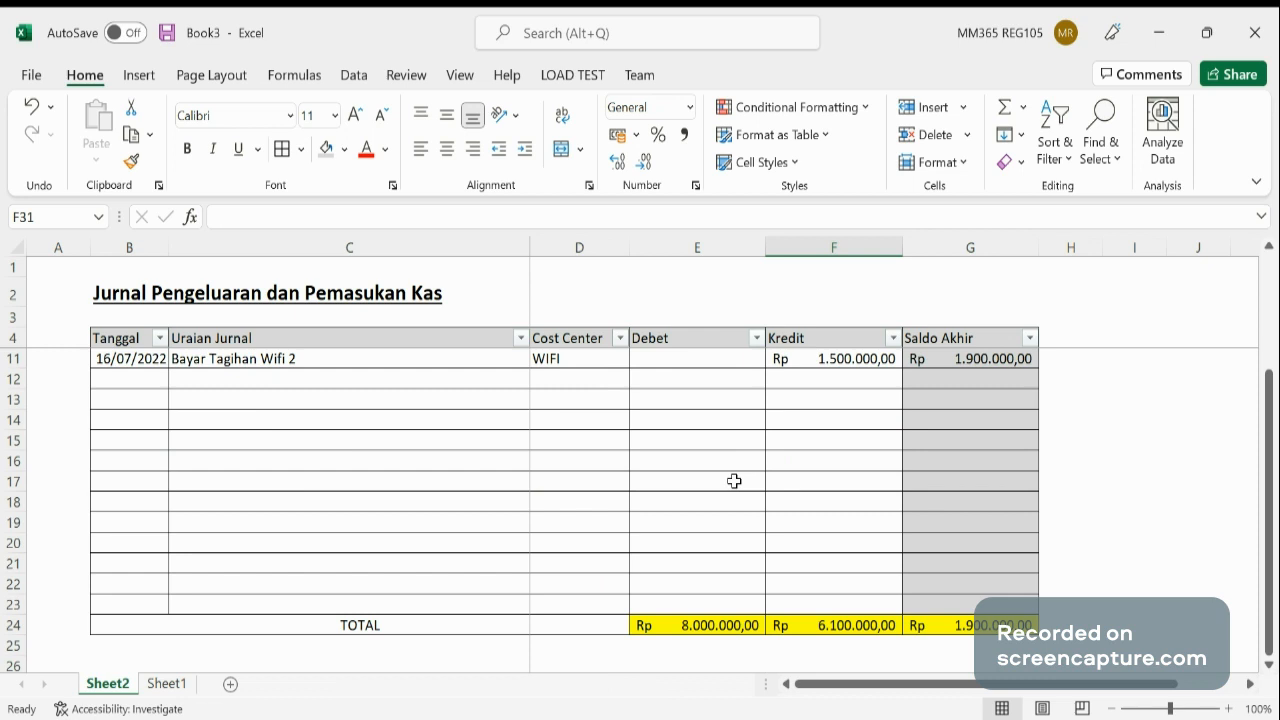
{"action": "scroll", "coordinate": [770, 408], "scroll_direction": "up", "scroll_amount": 2}
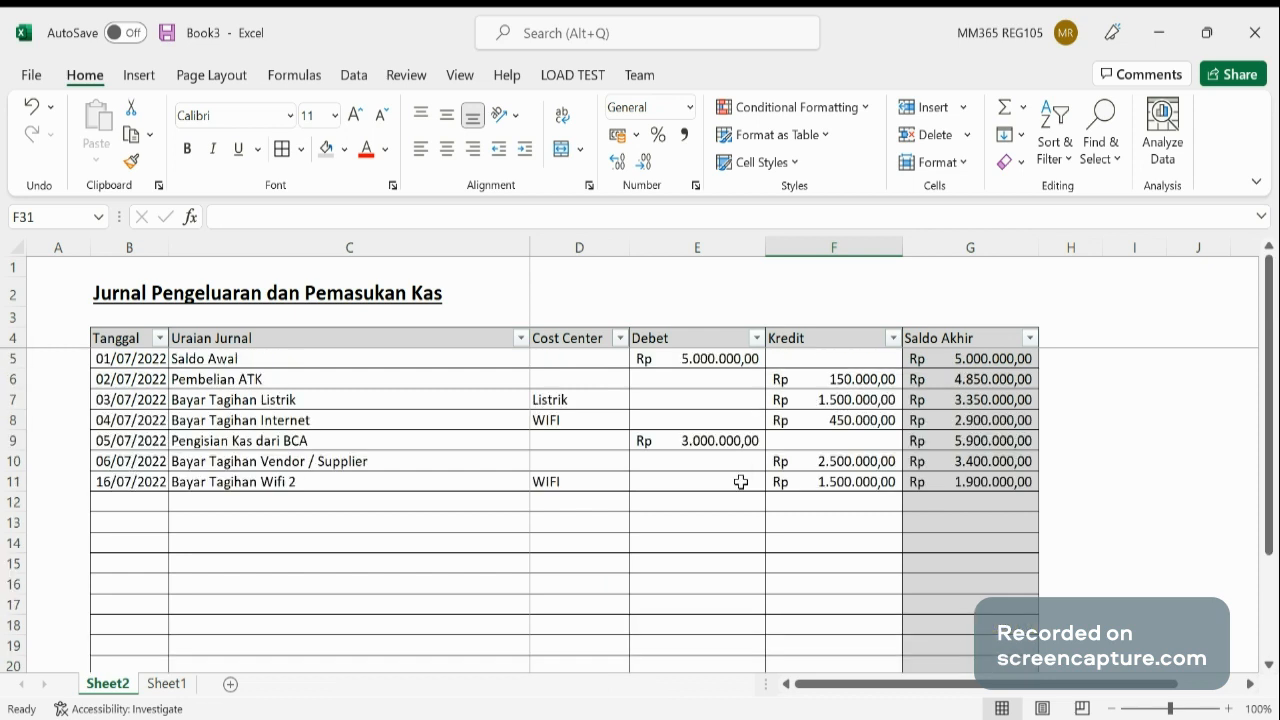
{"action": "left_click", "coordinate": [972, 484]}
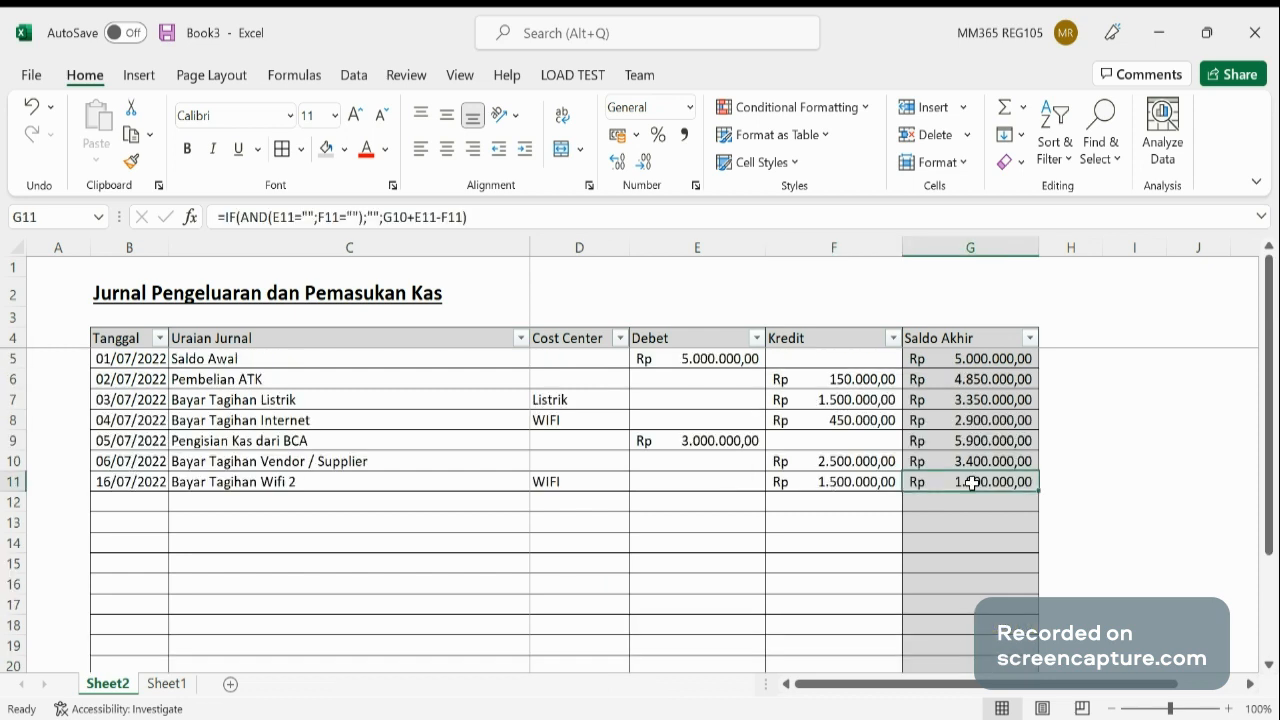
{"action": "left_click", "coordinate": [808, 481]}
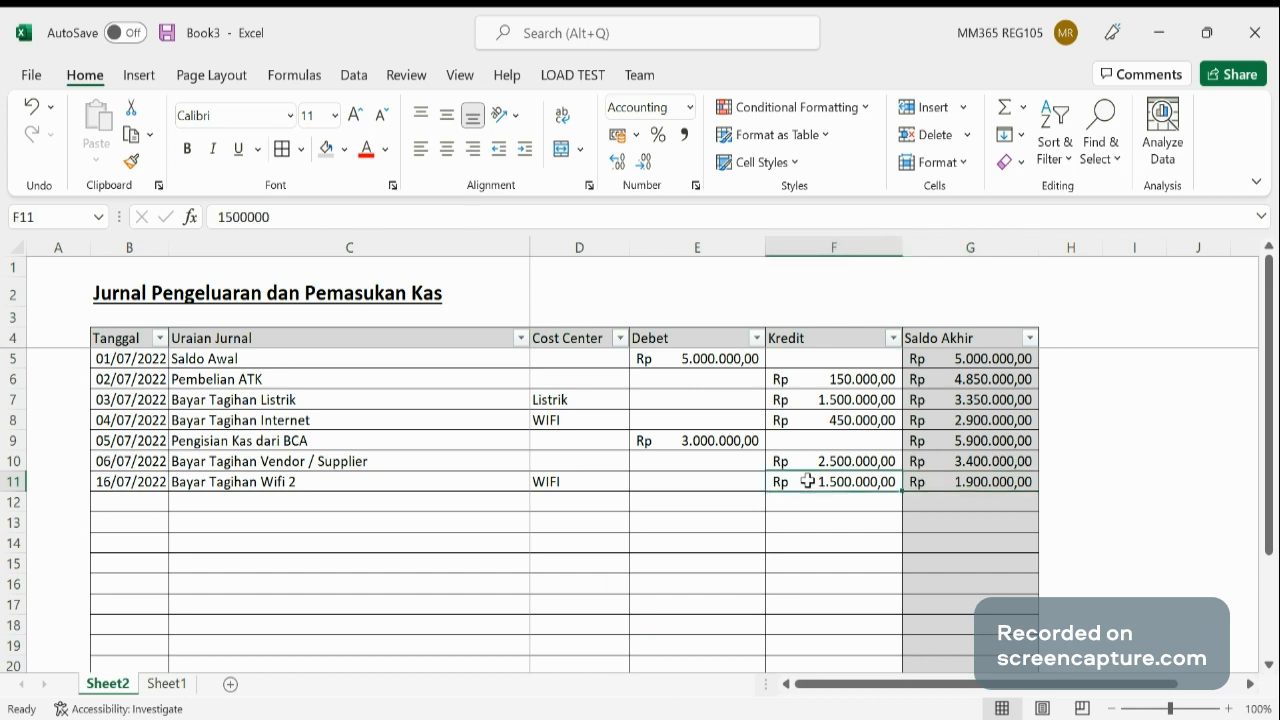
Step: Widen the Tanggal column slightly and left-align the journal entries in B5:D11
{"action": "left_click_drag", "start_coordinate": [168, 250], "coordinate": [182, 252]}
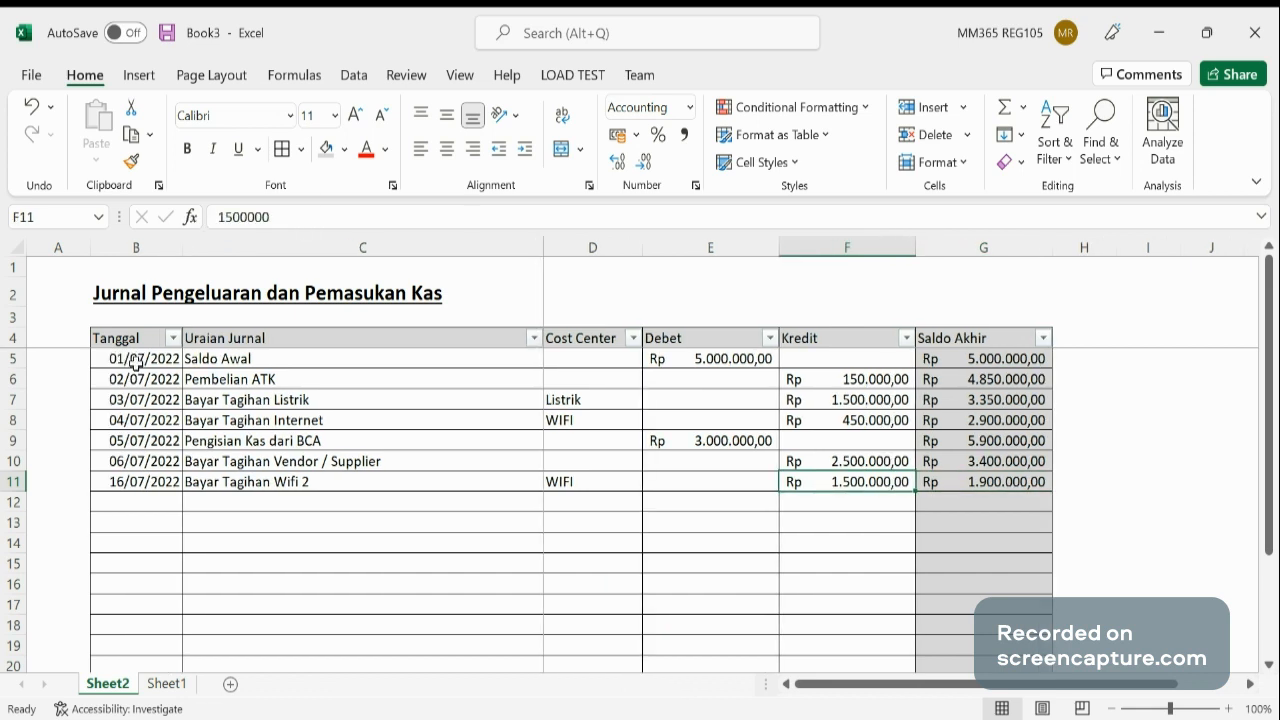
{"action": "left_click_drag", "start_coordinate": [133, 356], "coordinate": [553, 477]}
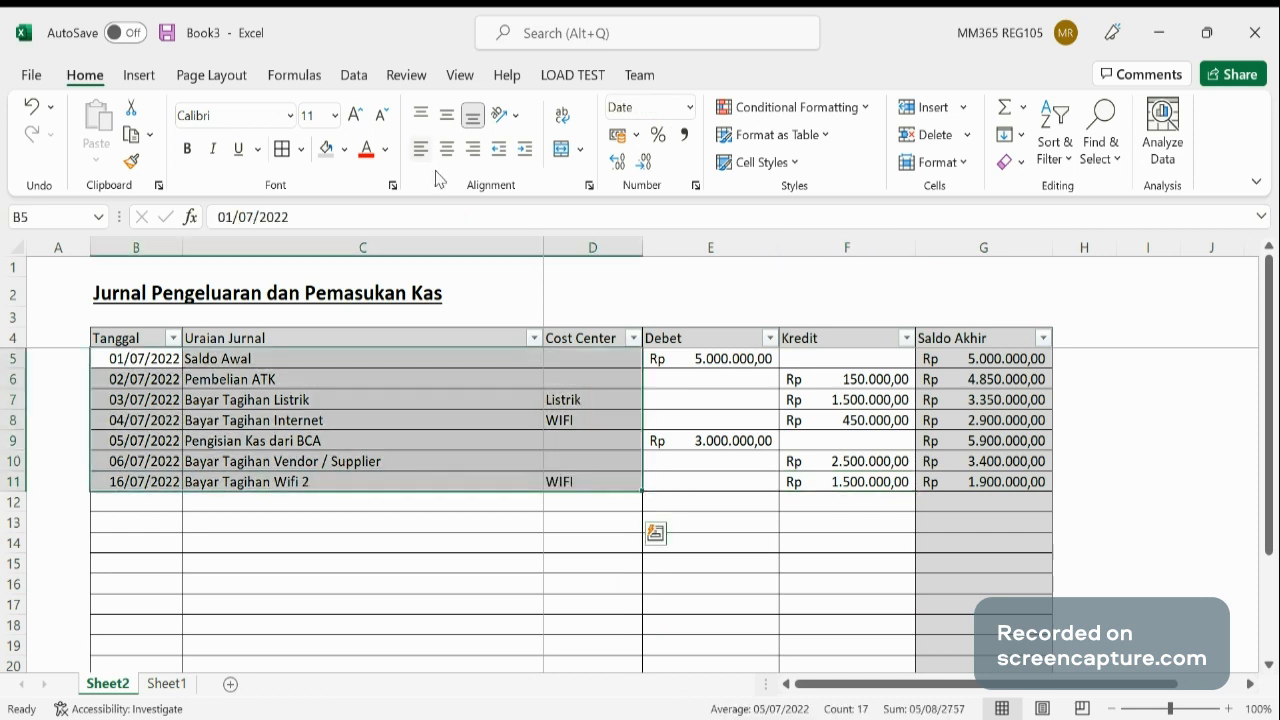
{"action": "left_click", "coordinate": [421, 148]}
{"action": "left_click", "coordinate": [273, 397]}
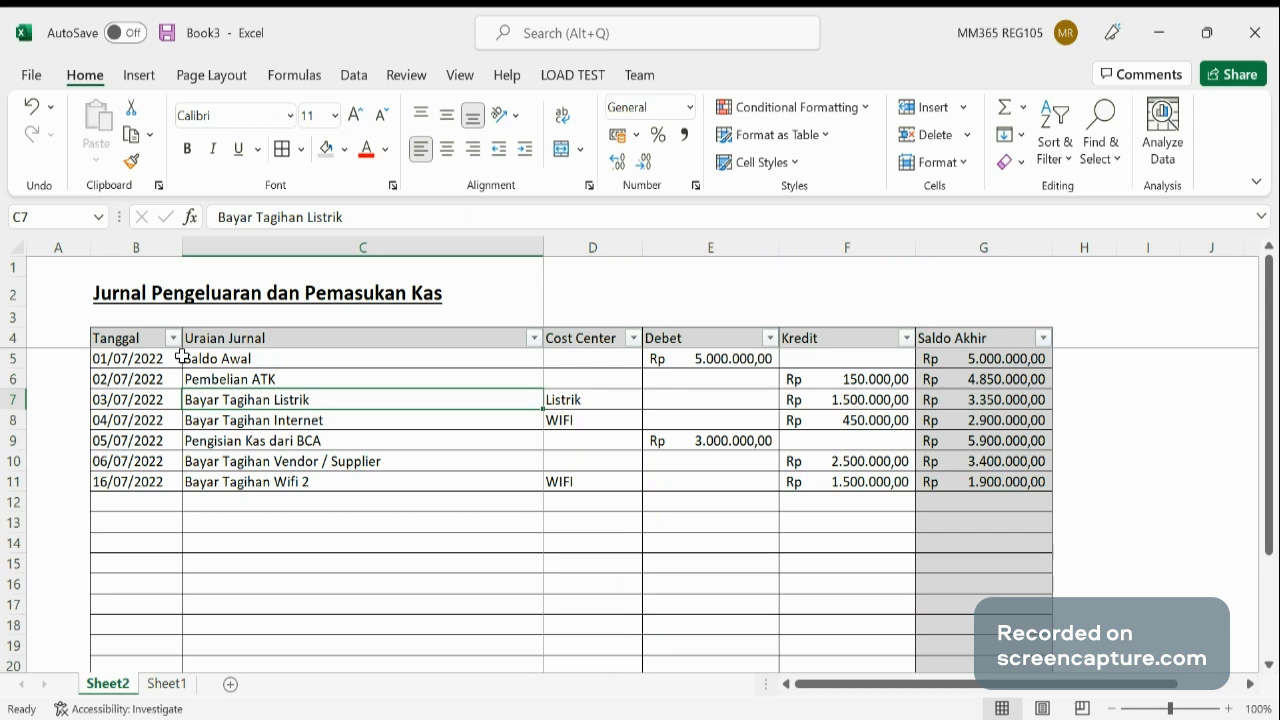
Step: Center the journal's column headings in B4:G4 horizontally
{"action": "left_click", "coordinate": [143, 338]}
{"action": "left_click_drag", "start_coordinate": [143, 338], "coordinate": [940, 338]}
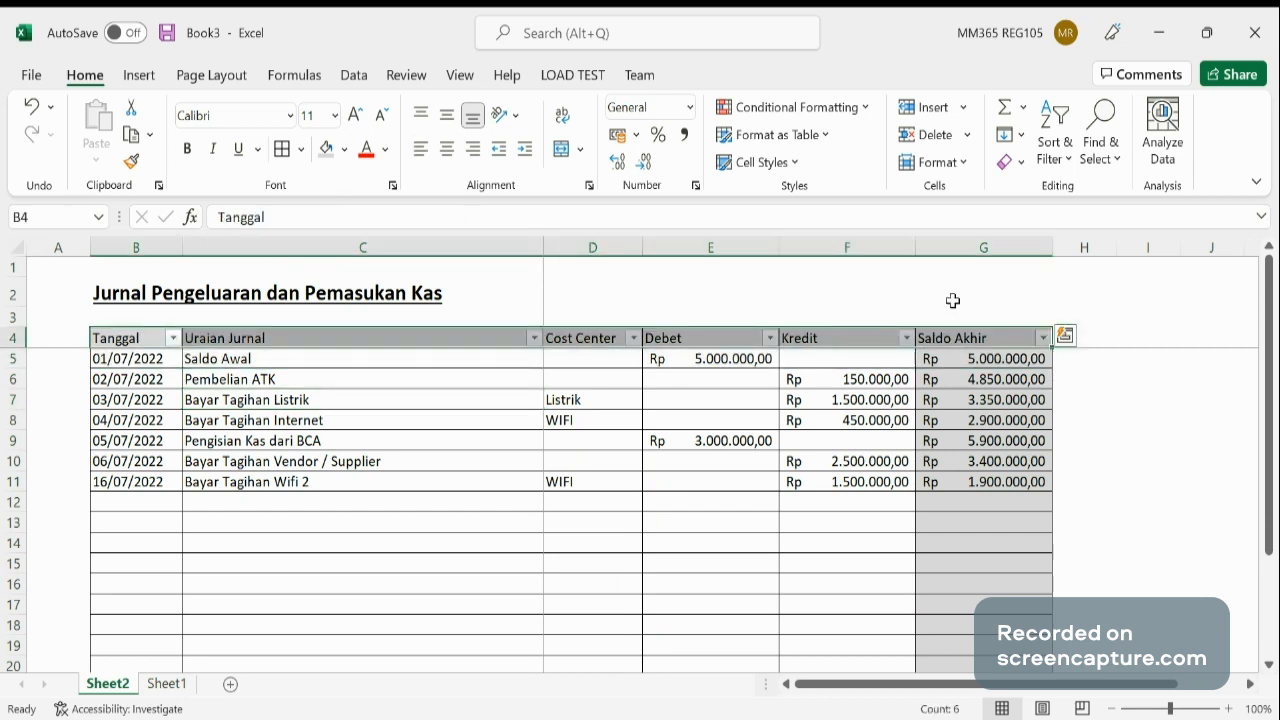
{"action": "left_click", "coordinate": [449, 152]}
{"action": "left_click", "coordinate": [430, 405]}
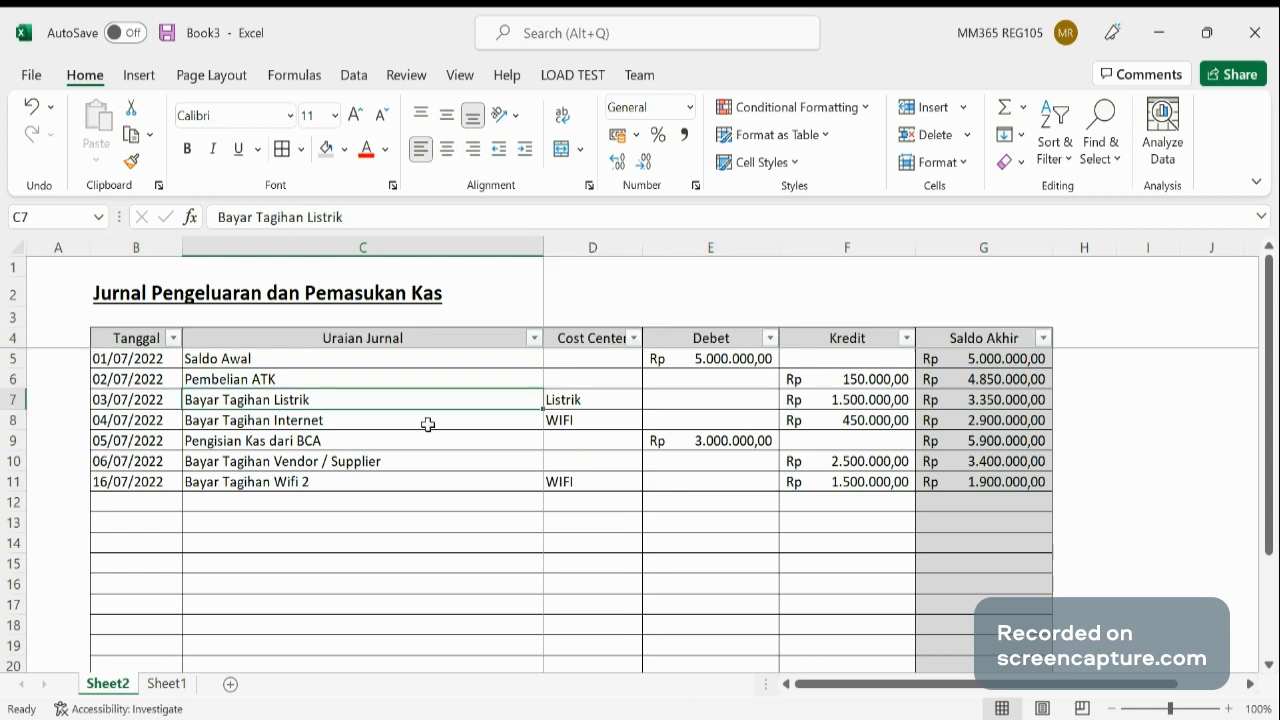
Step: Increase the font size of the column headings in B4:G4 to 12 and make them bold
{"action": "left_click_drag", "start_coordinate": [137, 337], "coordinate": [969, 342]}
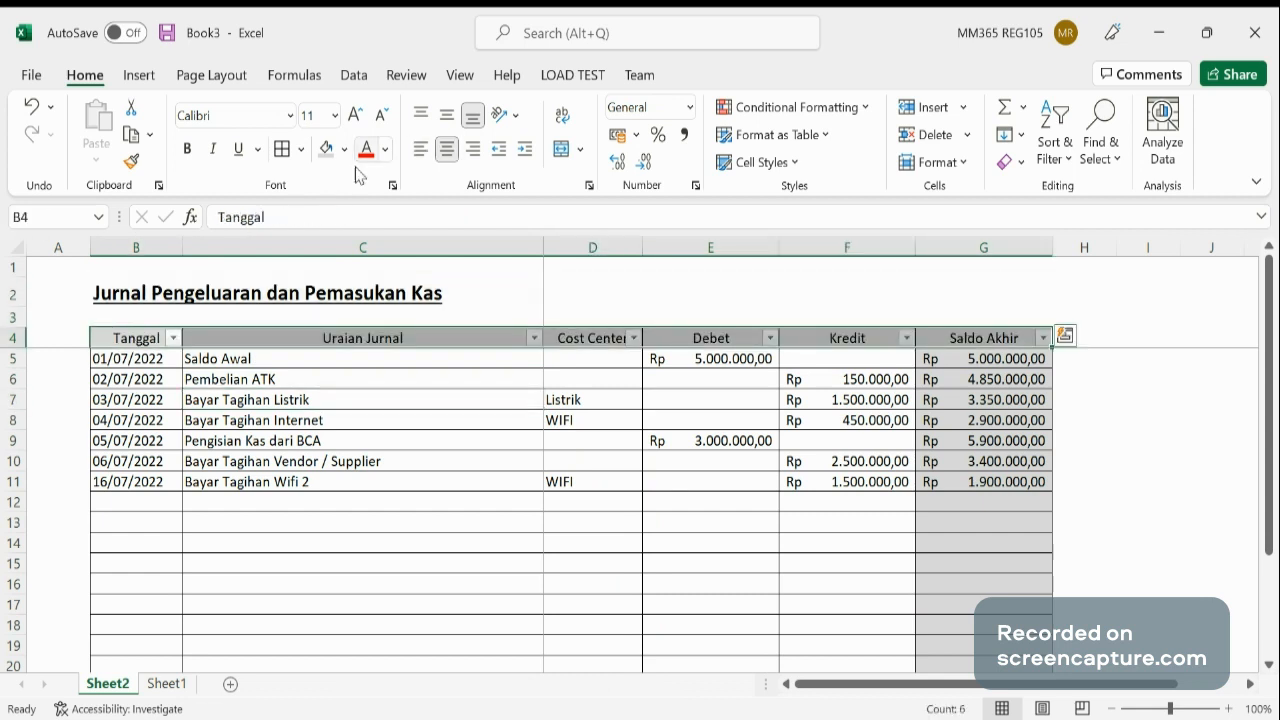
{"action": "left_click", "coordinate": [355, 115]}
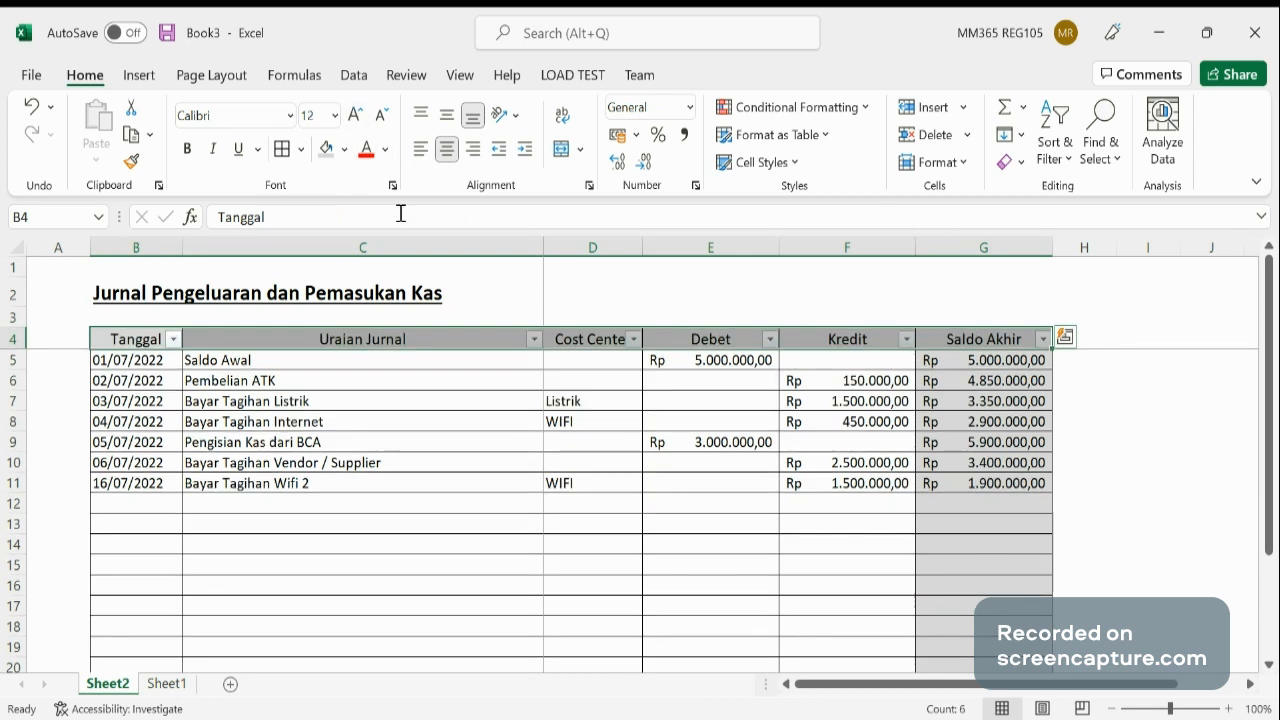
{"action": "left_click", "coordinate": [186, 148]}
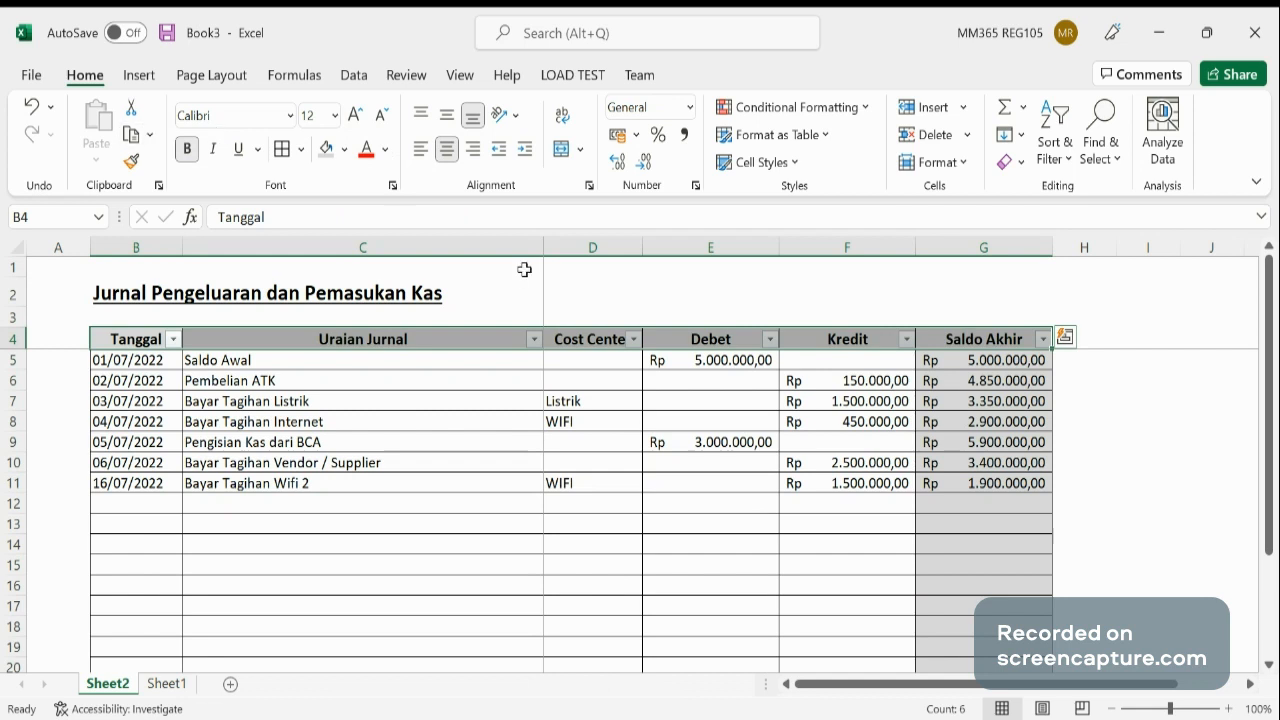
Step: Widen column D so that the full Cost Center heading fits beside its filter arrow
{"action": "left_click", "coordinate": [599, 344]}
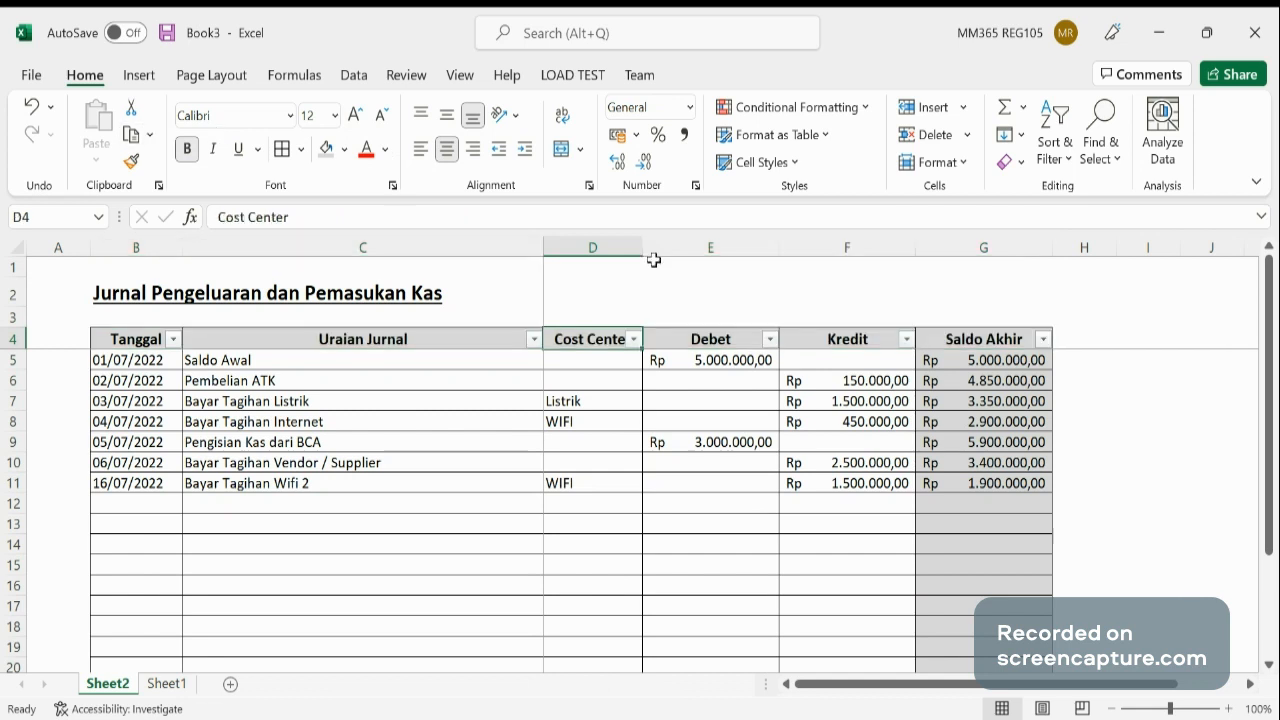
{"action": "left_click_drag", "start_coordinate": [643, 244], "coordinate": [668, 242]}
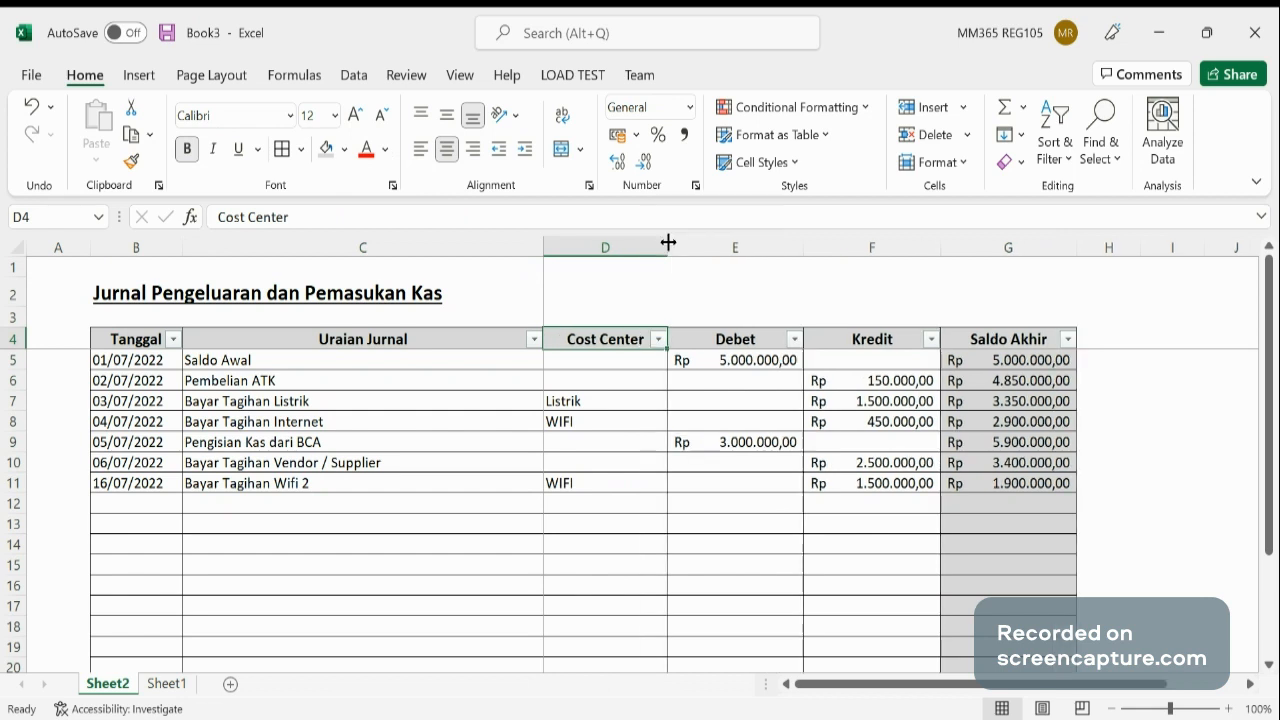
{"action": "left_click", "coordinate": [757, 447]}
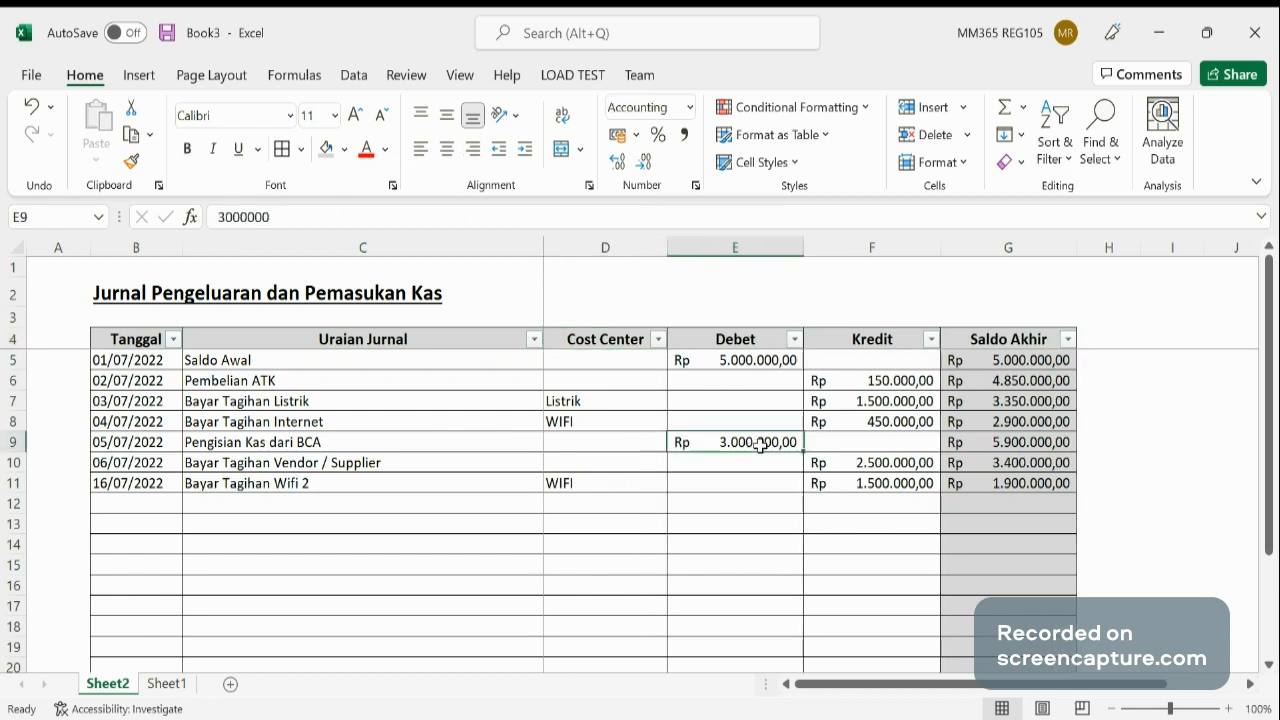
{"action": "scroll", "coordinate": [835, 475], "scroll_direction": "down", "scroll_amount": 1}
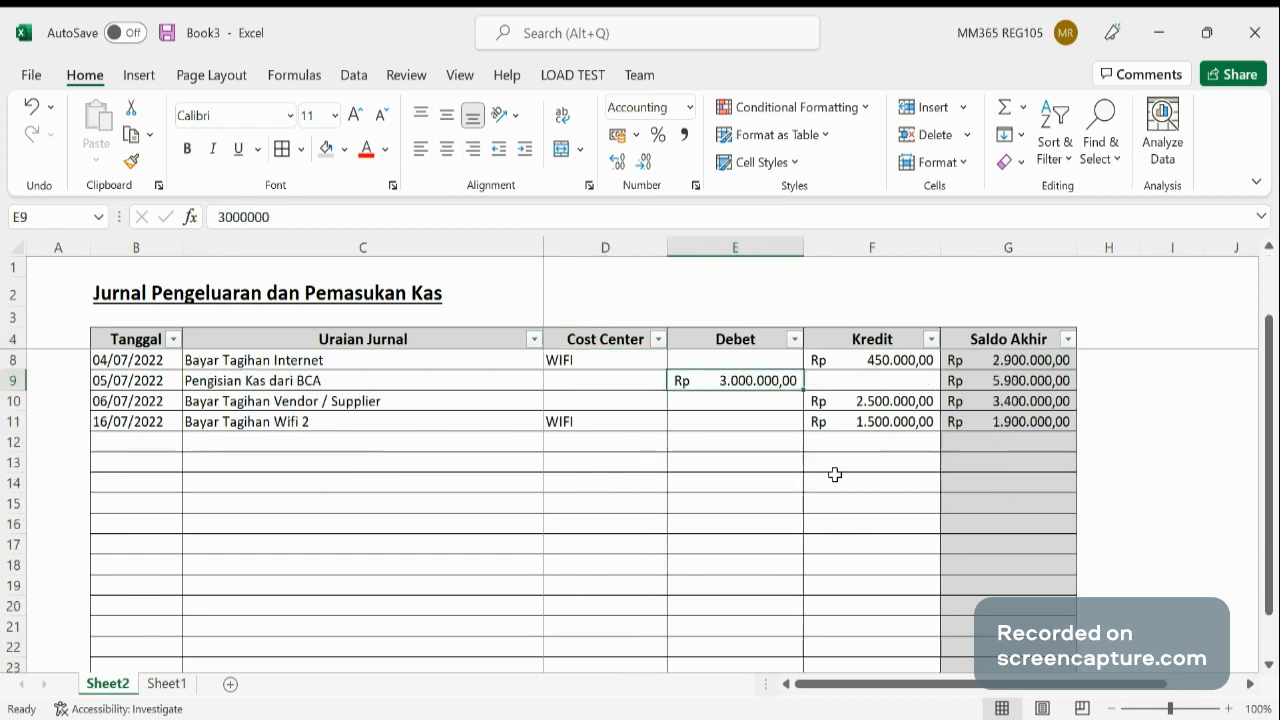
{"action": "scroll", "coordinate": [835, 475], "scroll_direction": "down", "scroll_amount": 1}
{"action": "scroll", "coordinate": [835, 475], "scroll_direction": "up", "scroll_amount": 1}
{"action": "scroll", "coordinate": [835, 475], "scroll_direction": "down", "scroll_amount": 1}
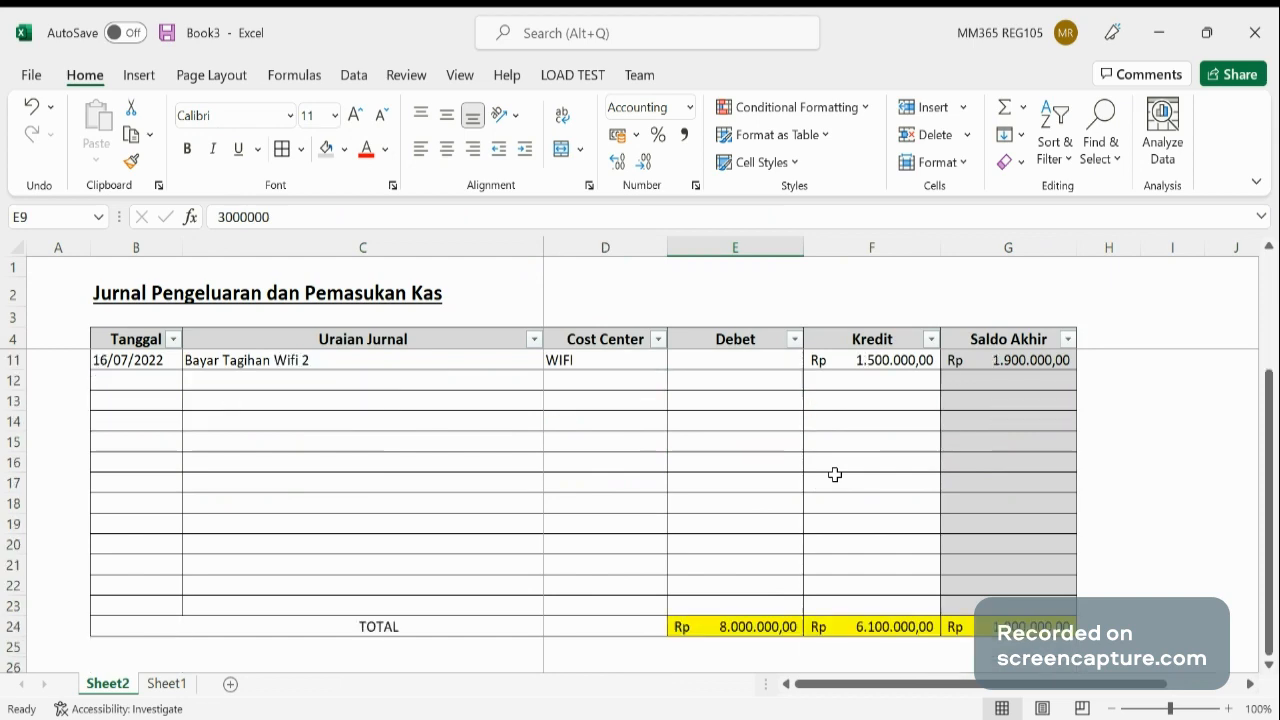
{"action": "scroll", "coordinate": [835, 475], "scroll_direction": "up", "scroll_amount": 1}
{"action": "scroll", "coordinate": [835, 475], "scroll_direction": "up", "scroll_amount": 2}
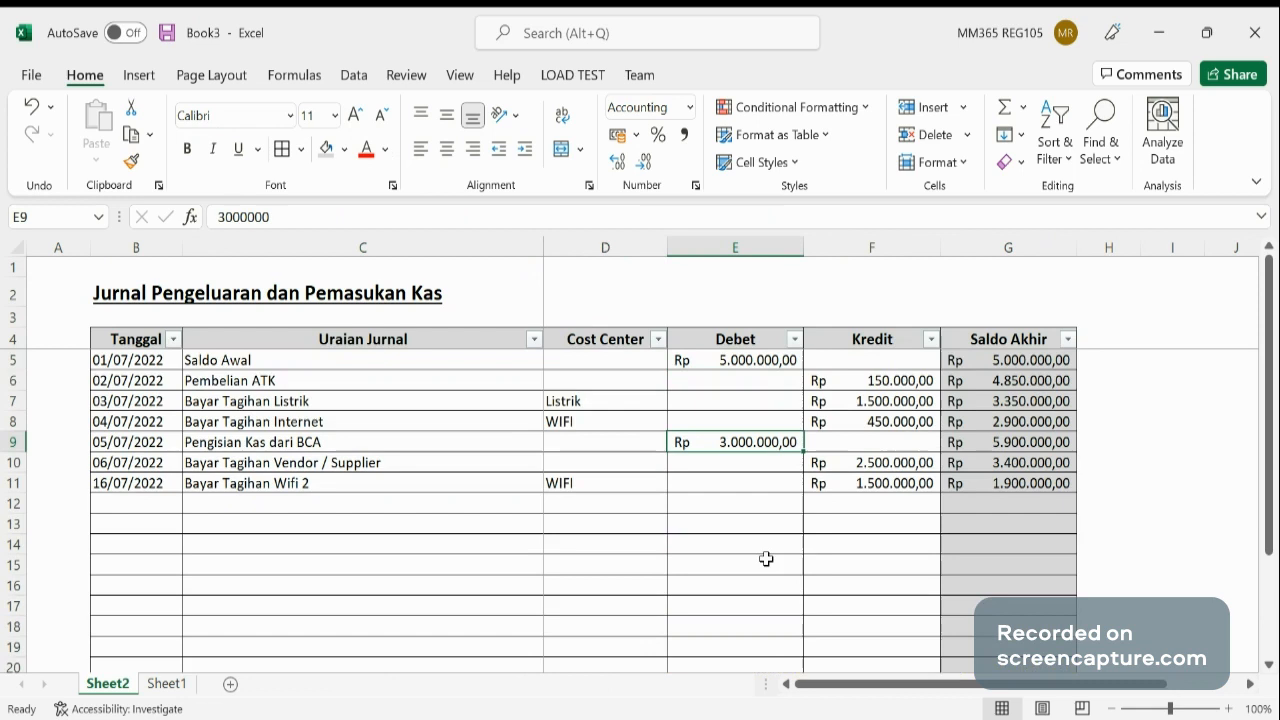